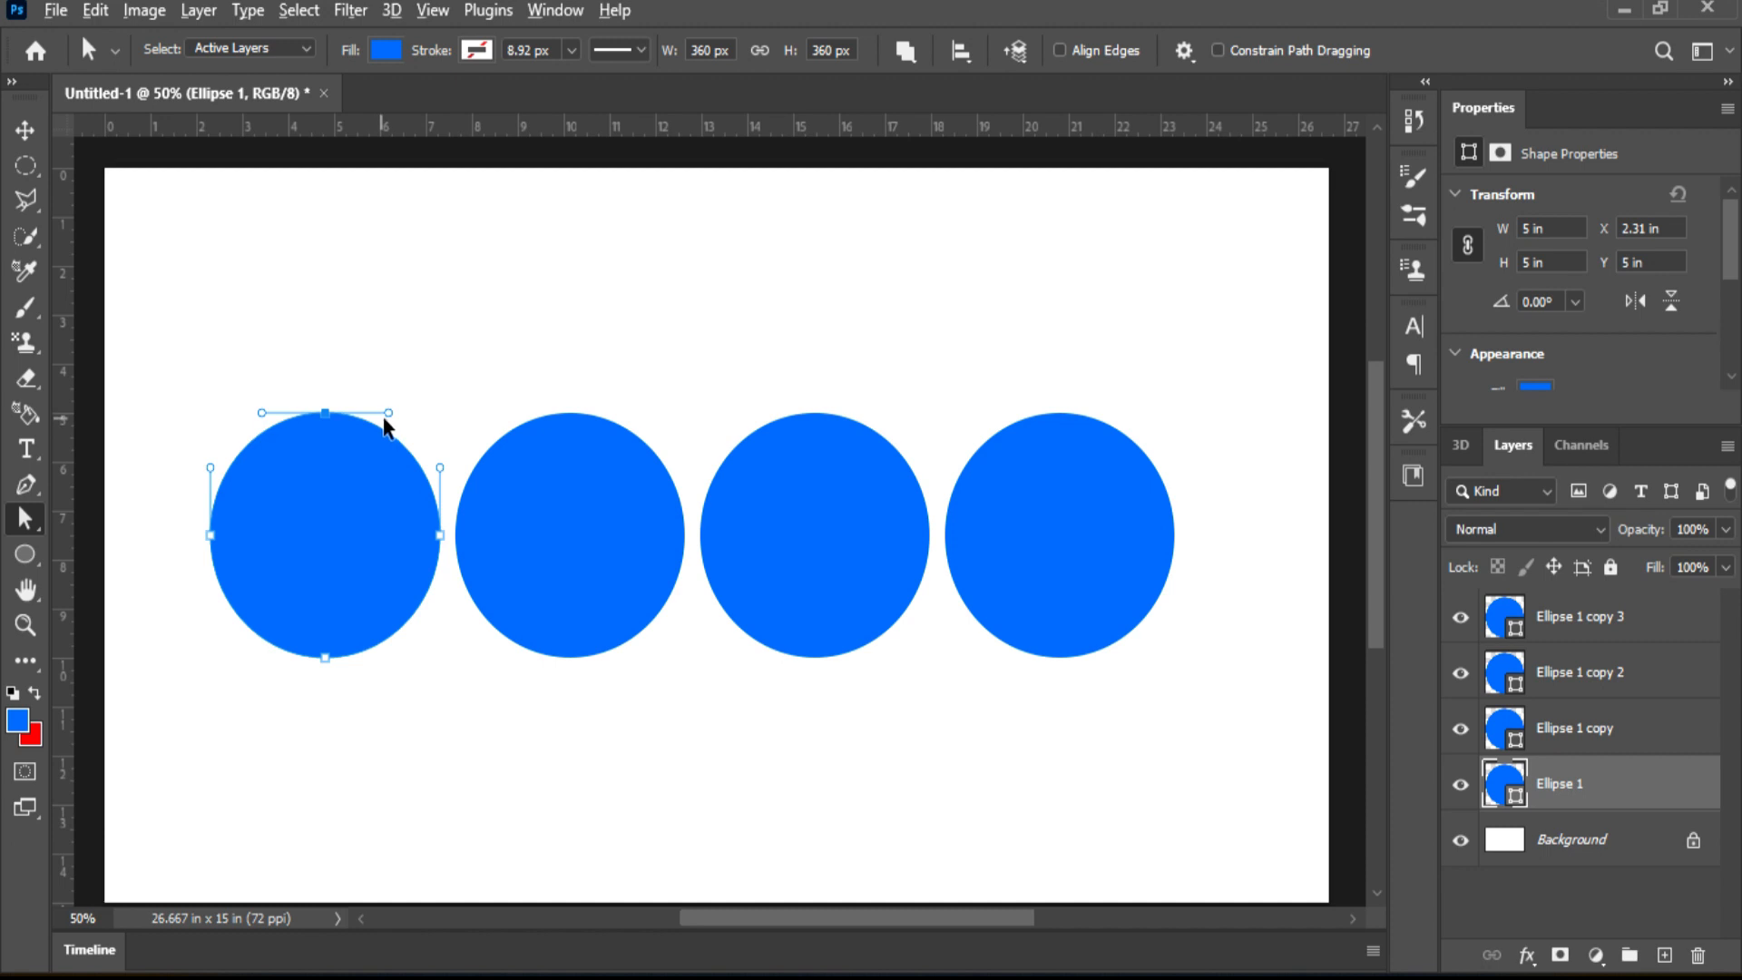
Carve a curved notch into the first circle by bending its top anchor's right handle down inside the shape
{"action": "left_click", "coordinate": [389, 413]}
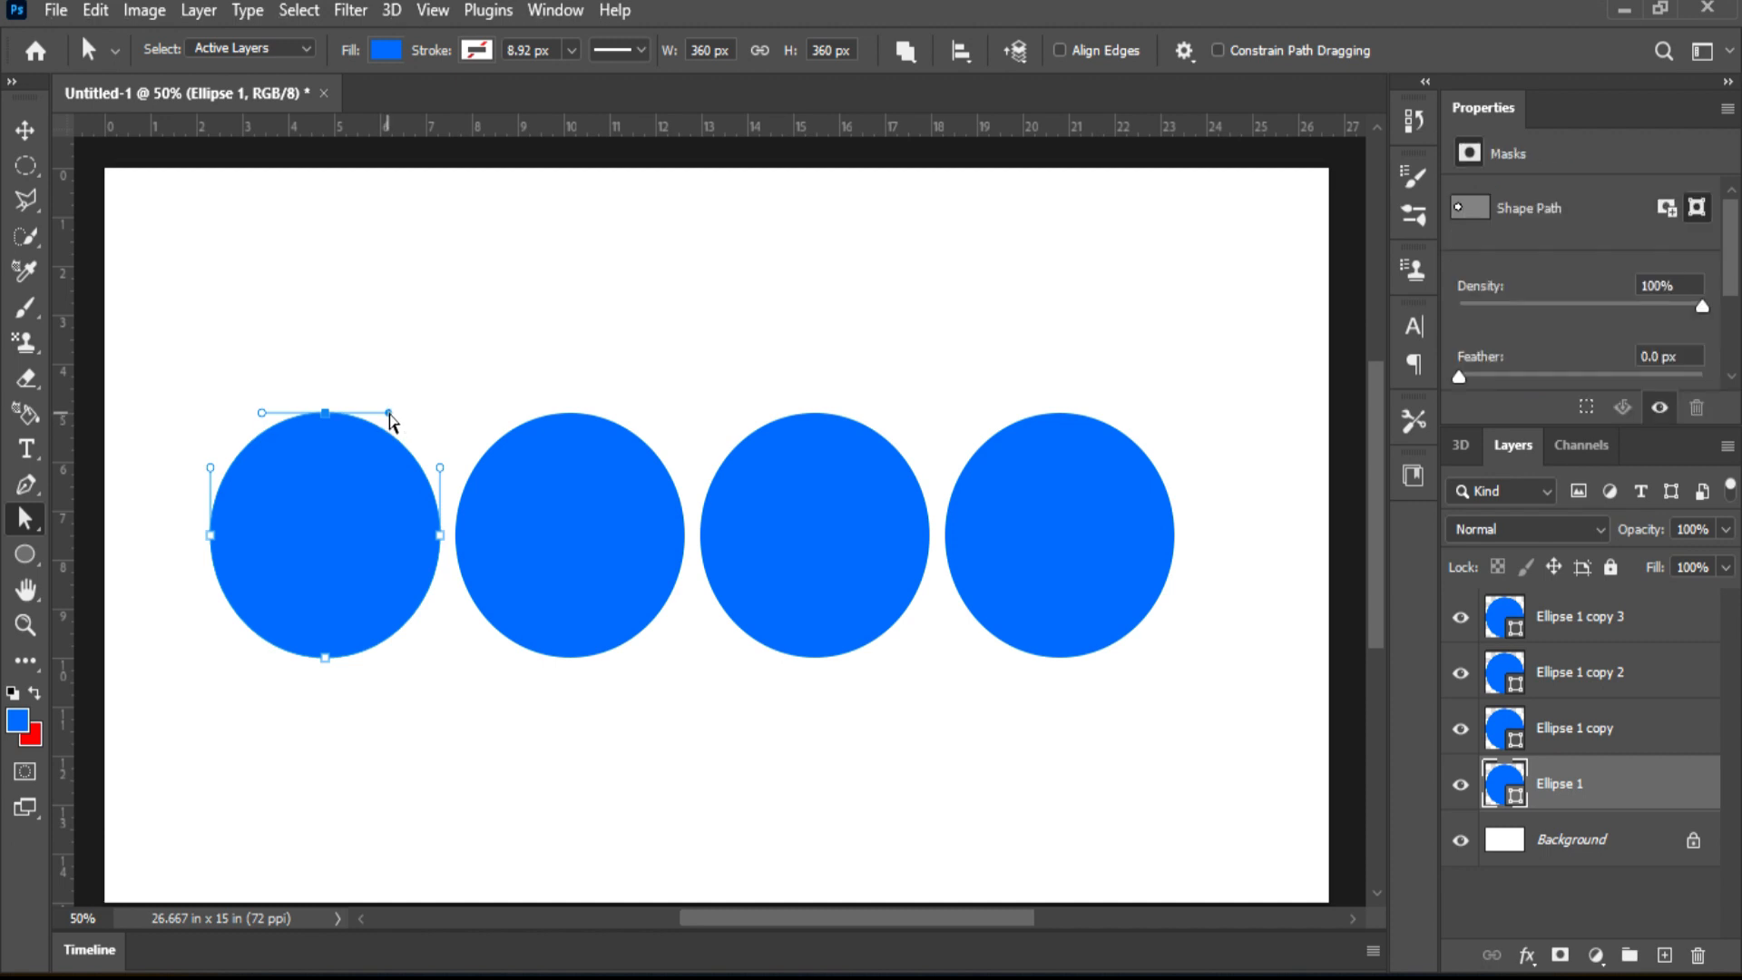
{"action": "left_click_drag", "start_coordinate": [390, 418], "coordinate": [291, 629]}
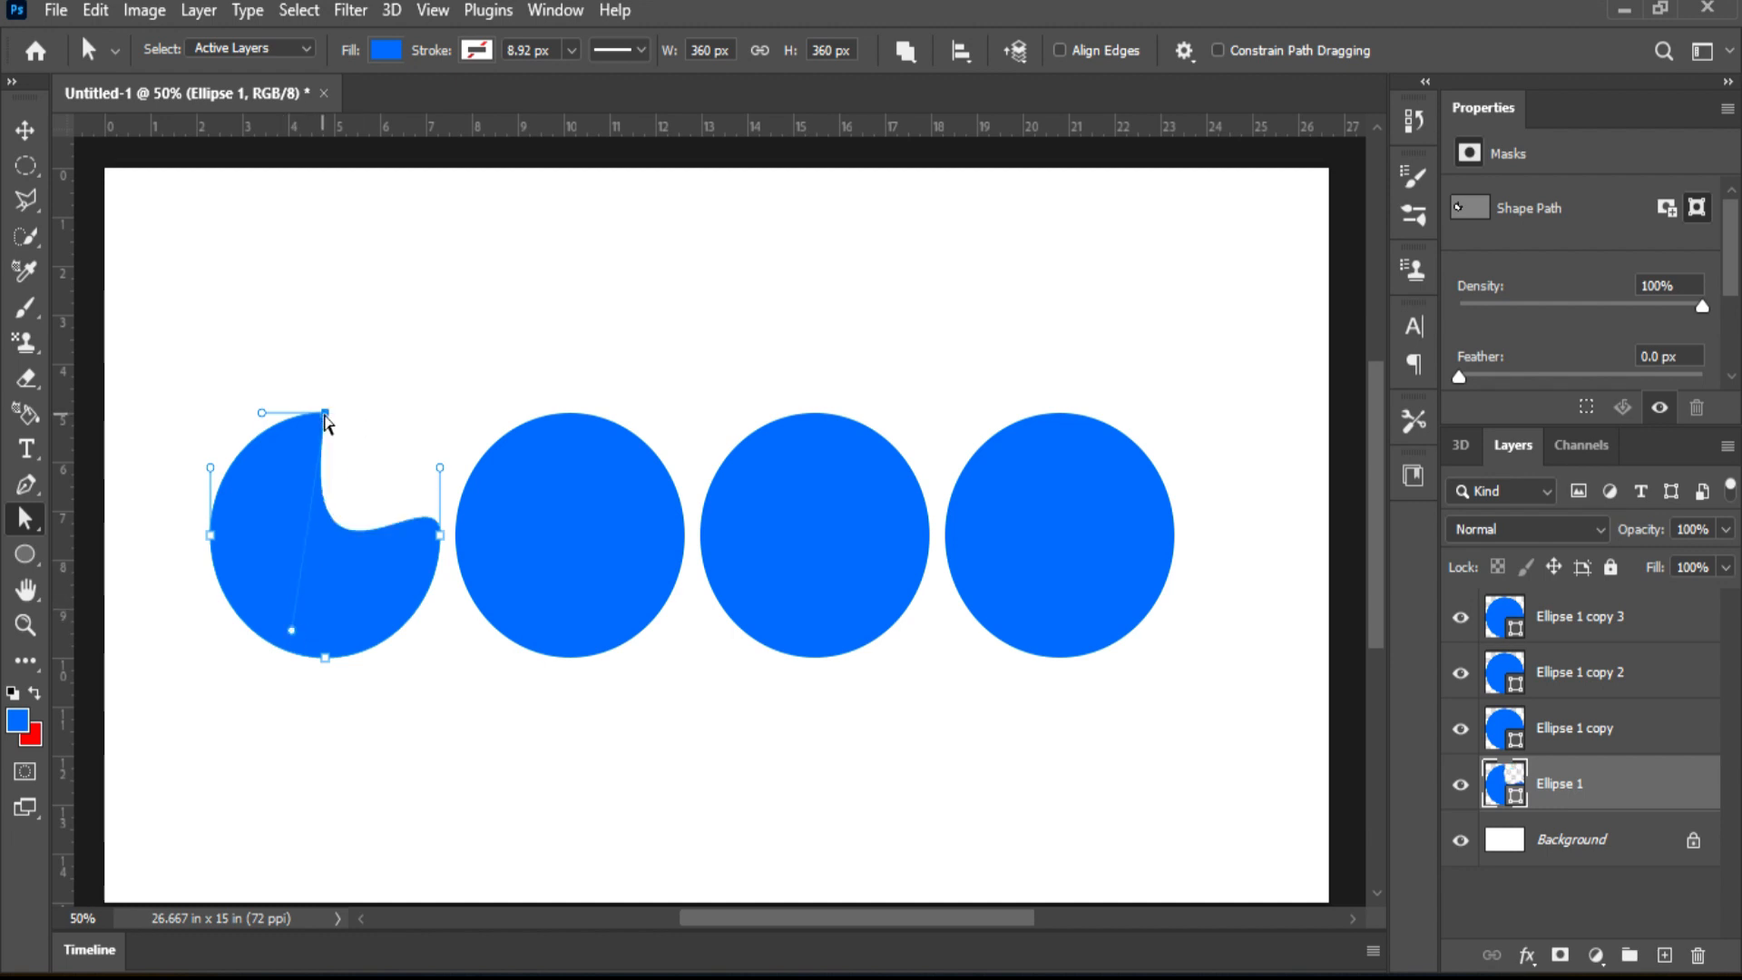
{"action": "left_click_drag", "start_coordinate": [325, 415], "coordinate": [334, 419]}
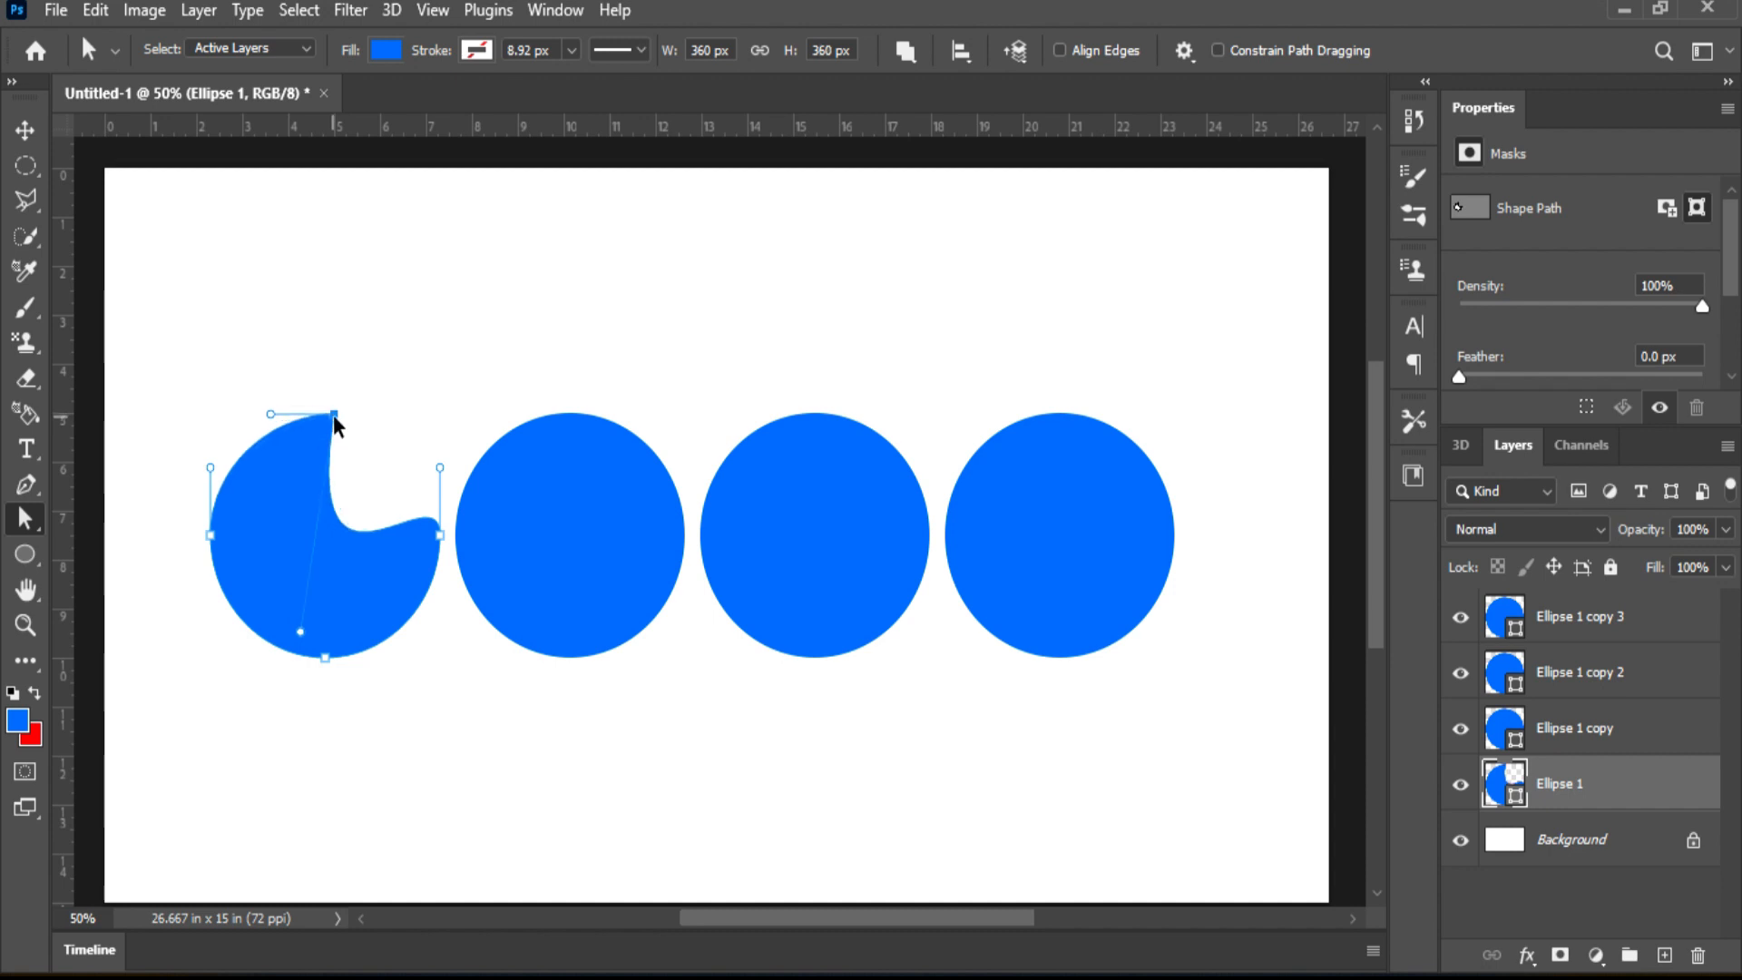
{"action": "key", "text": "ctrl+z"}
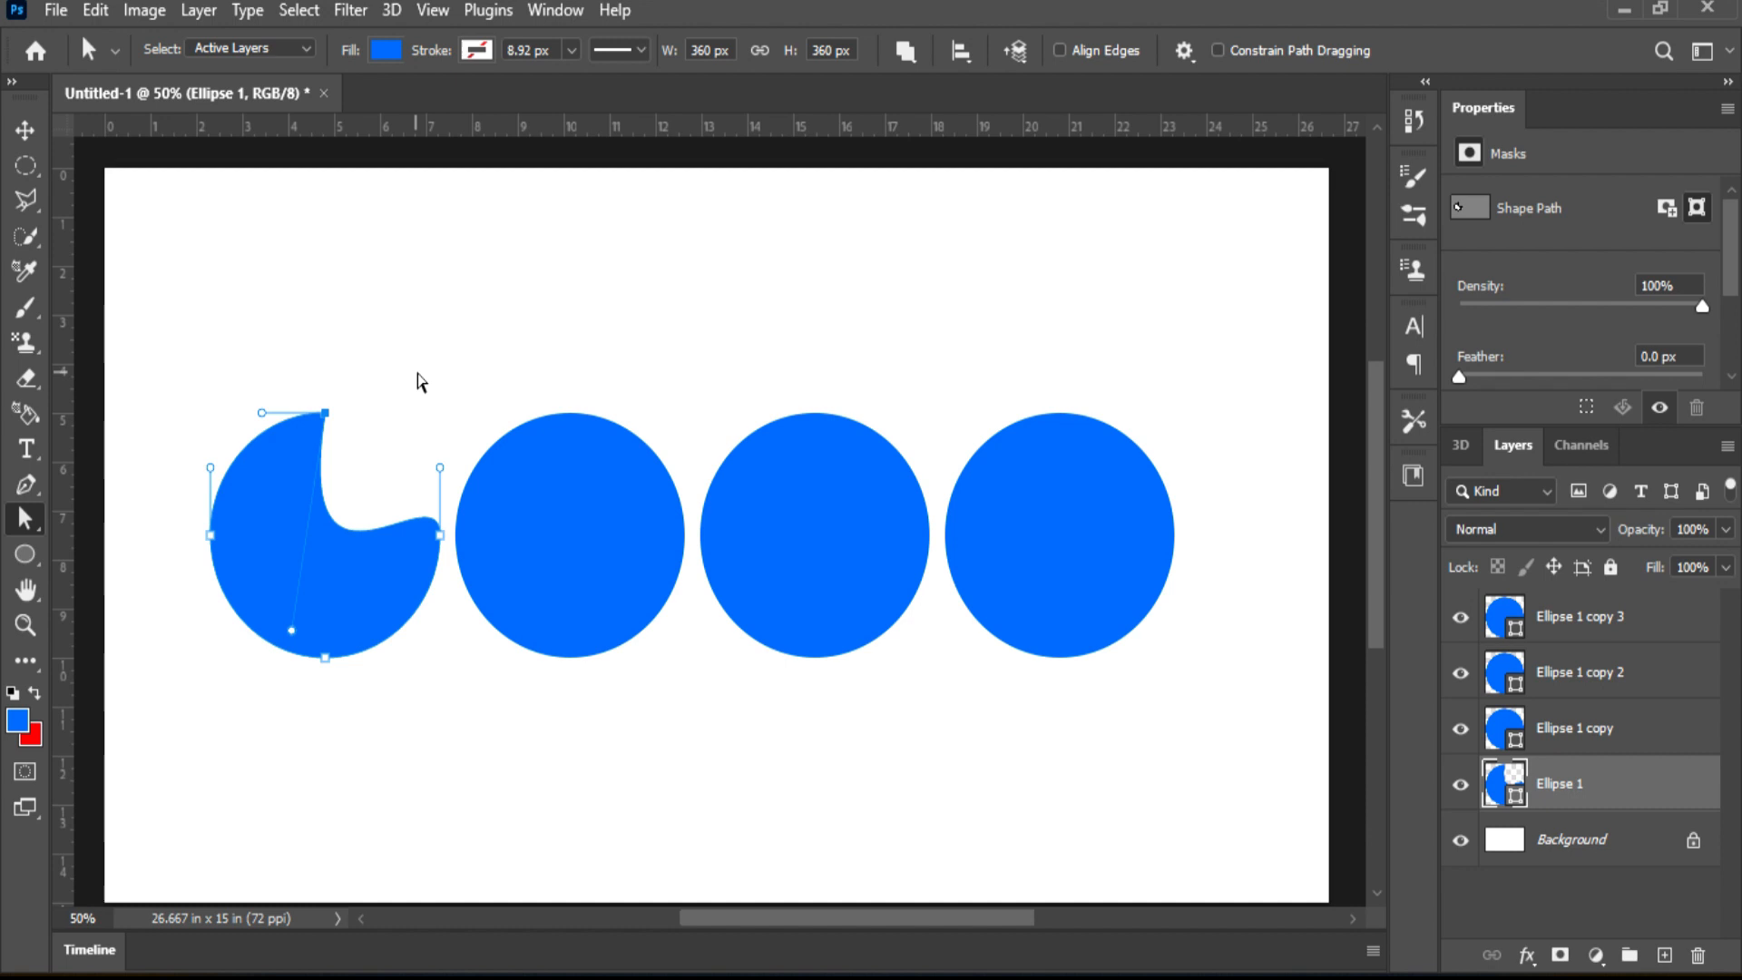
Rotate the notched first shape slightly clockwise
{"action": "left_click", "coordinate": [26, 130]}
{"action": "left_click", "coordinate": [237, 256]}
{"action": "left_click", "coordinate": [301, 496]}
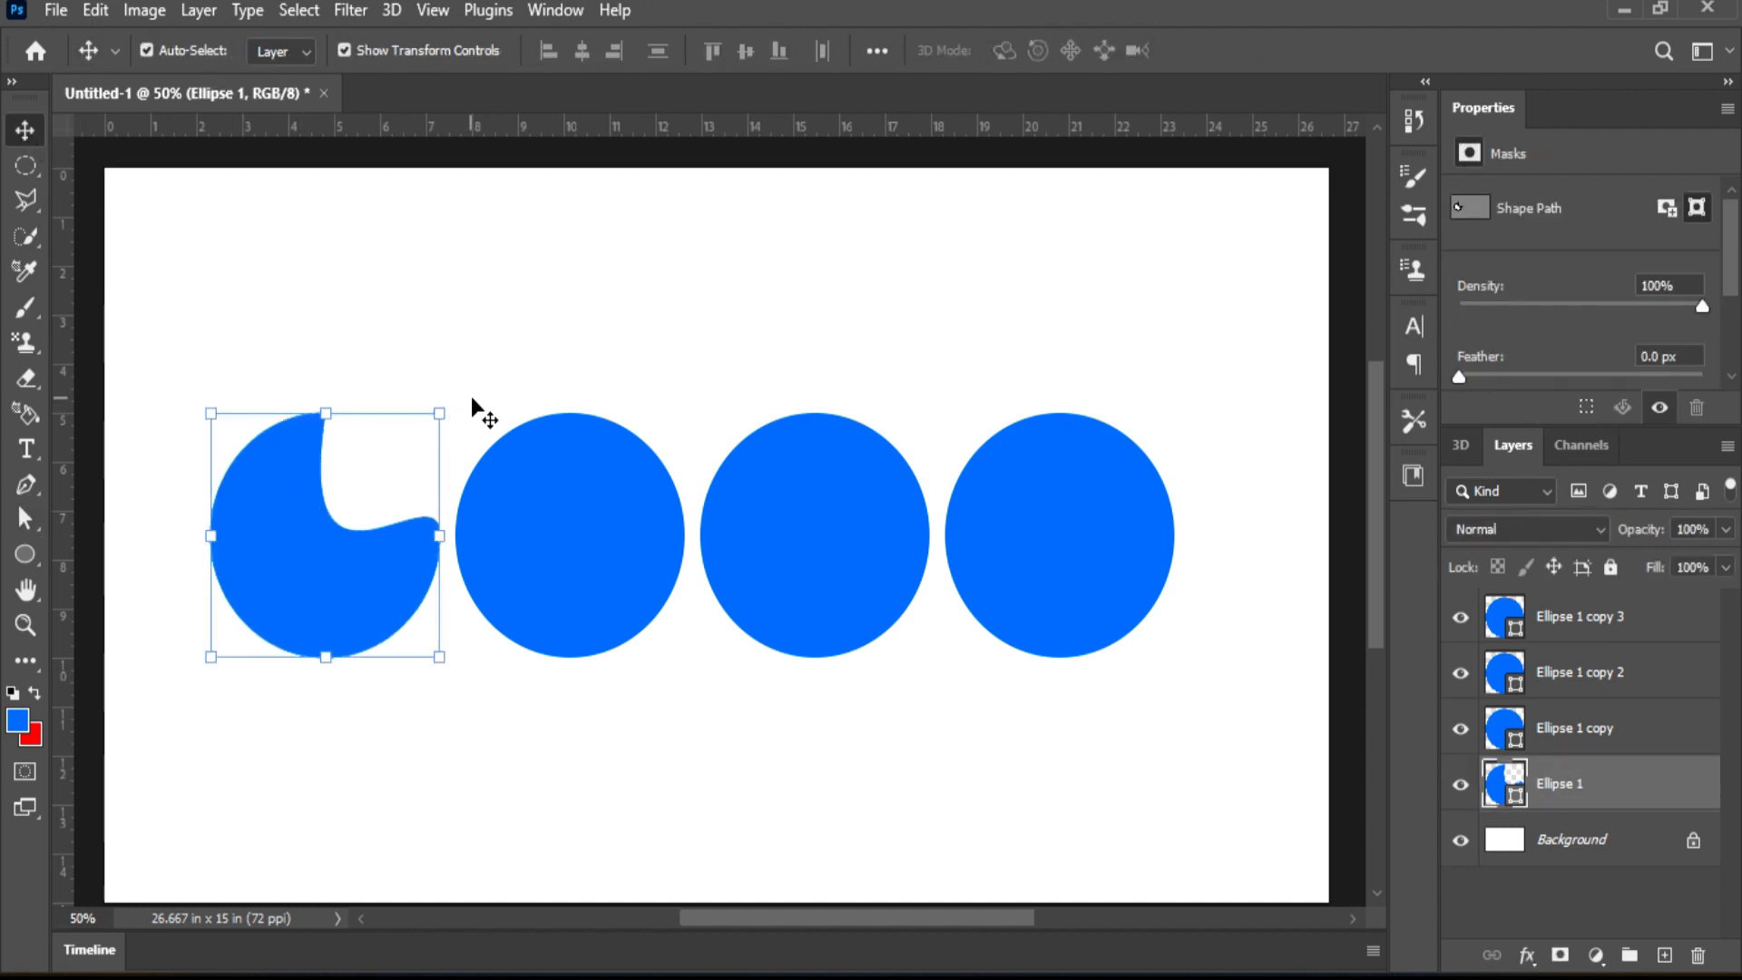
{"action": "left_click_drag", "start_coordinate": [456, 396], "coordinate": [490, 445]}
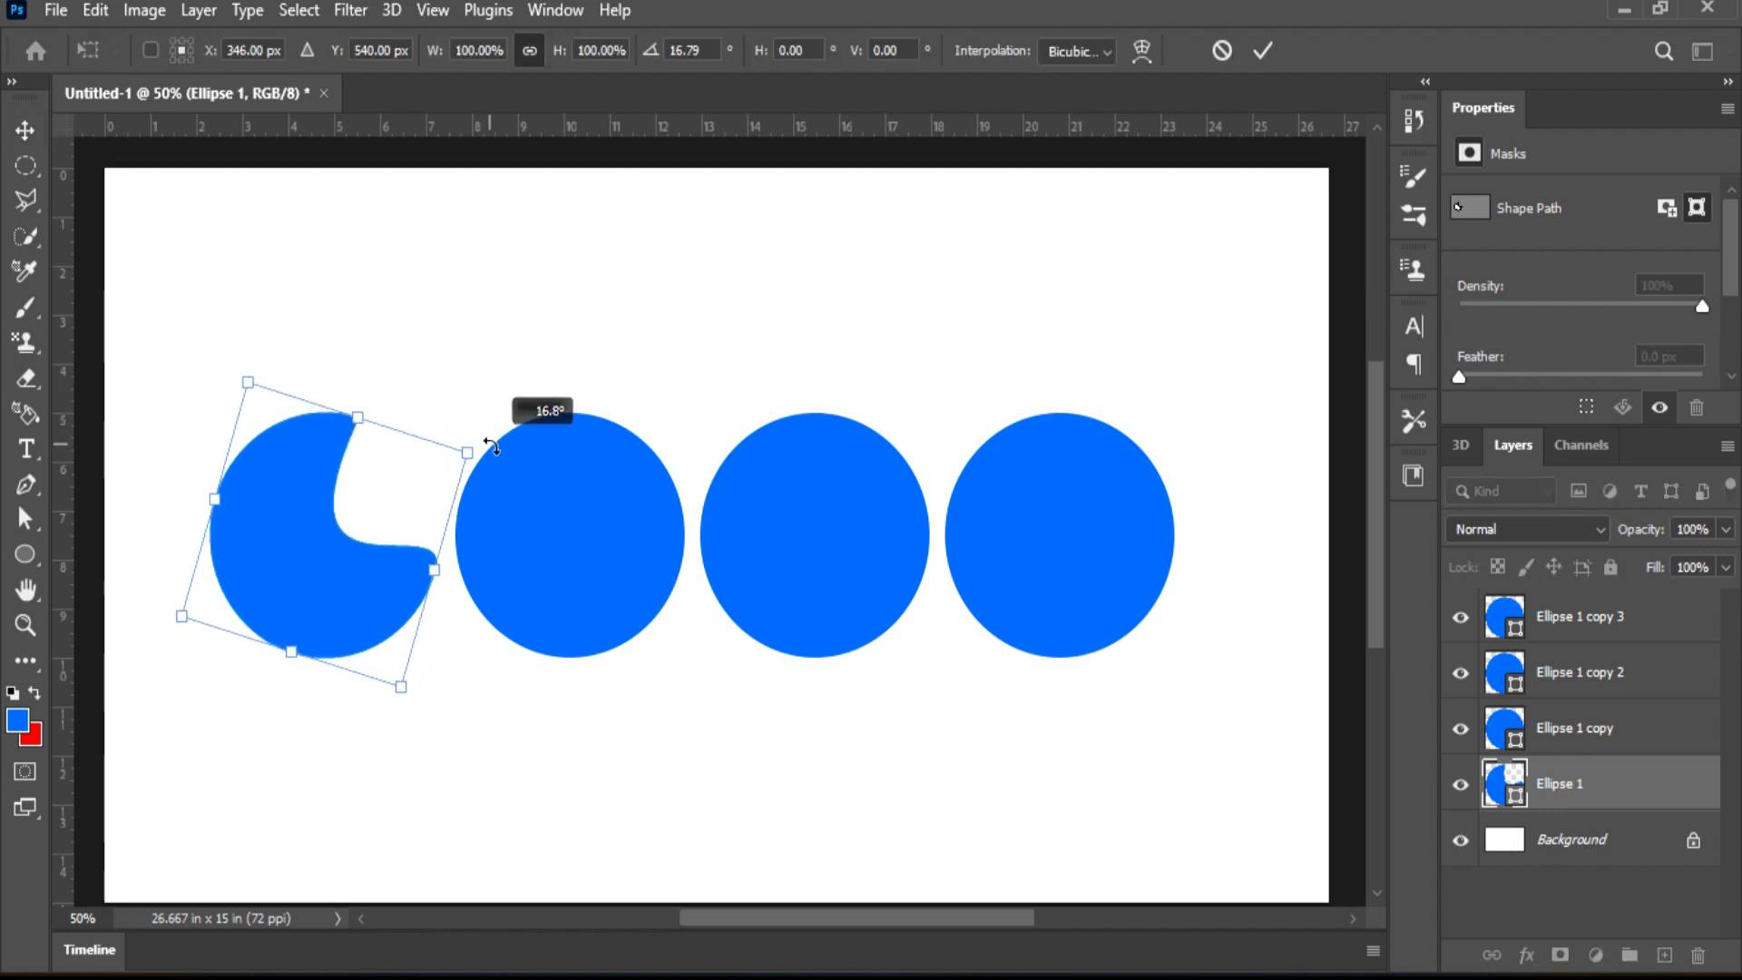
{"action": "left_click_drag", "start_coordinate": [491, 444], "coordinate": [473, 426]}
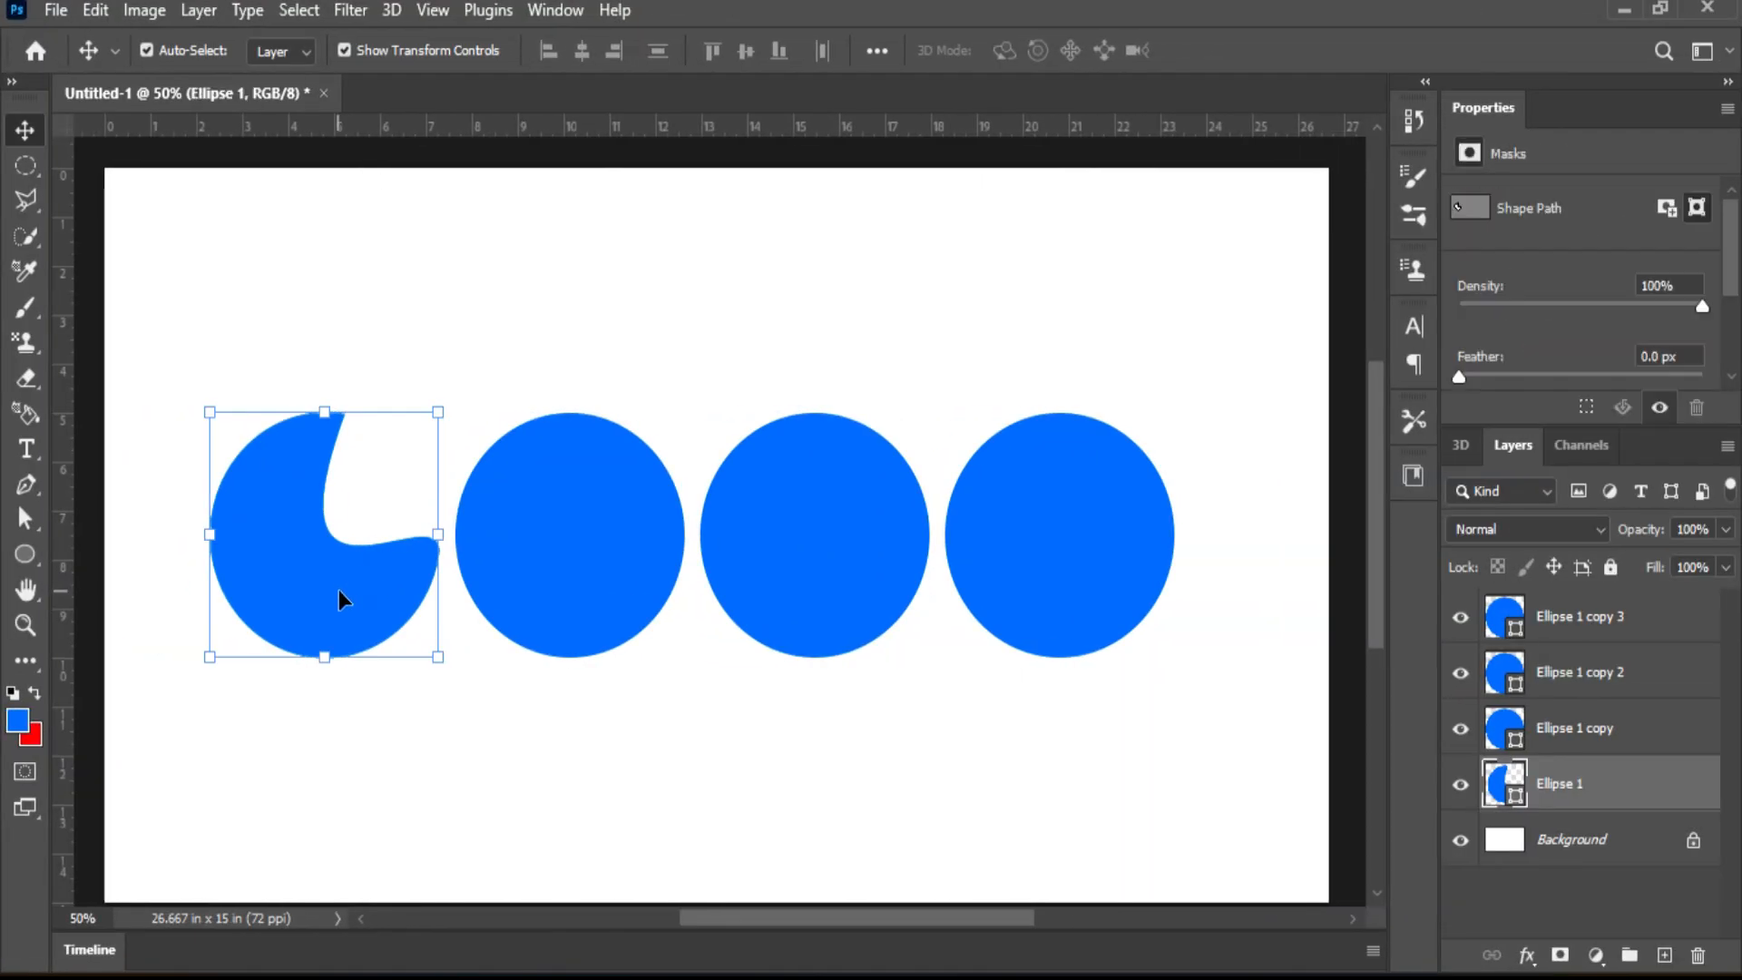
Flatten the fourth circle's left side into a D shape by moving its left anchor point inward
{"action": "left_click", "coordinate": [521, 585]}
{"action": "left_click", "coordinate": [773, 577]}
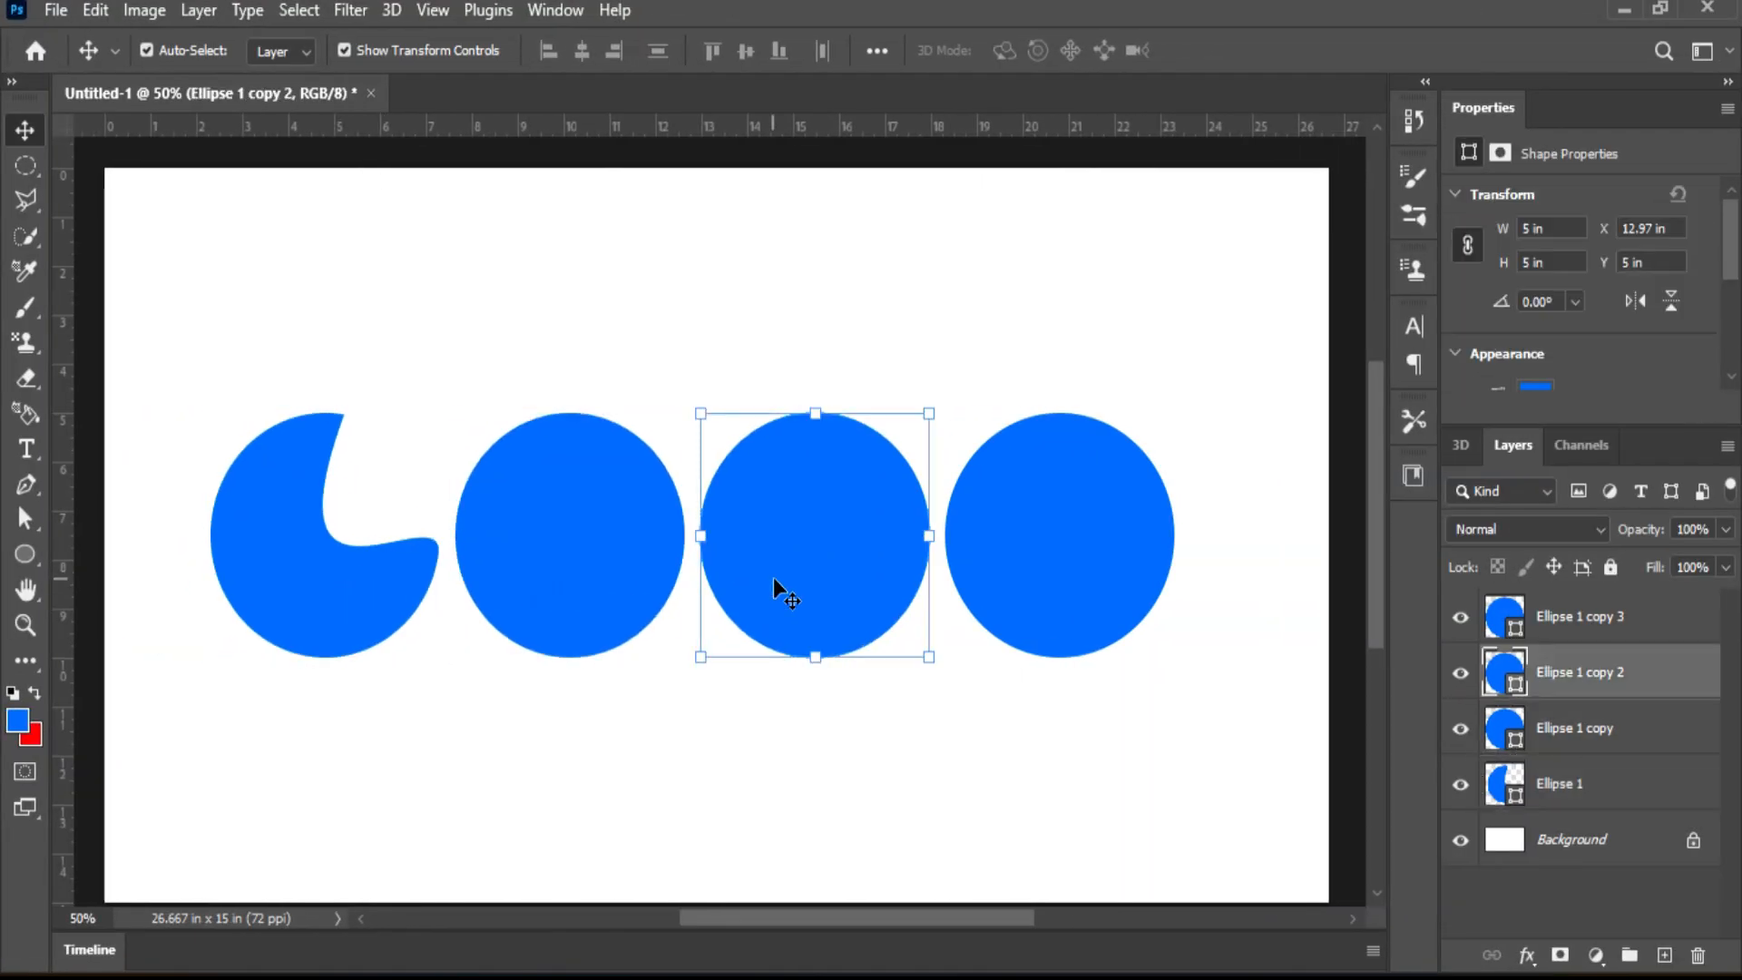
{"action": "left_click", "coordinate": [1021, 557]}
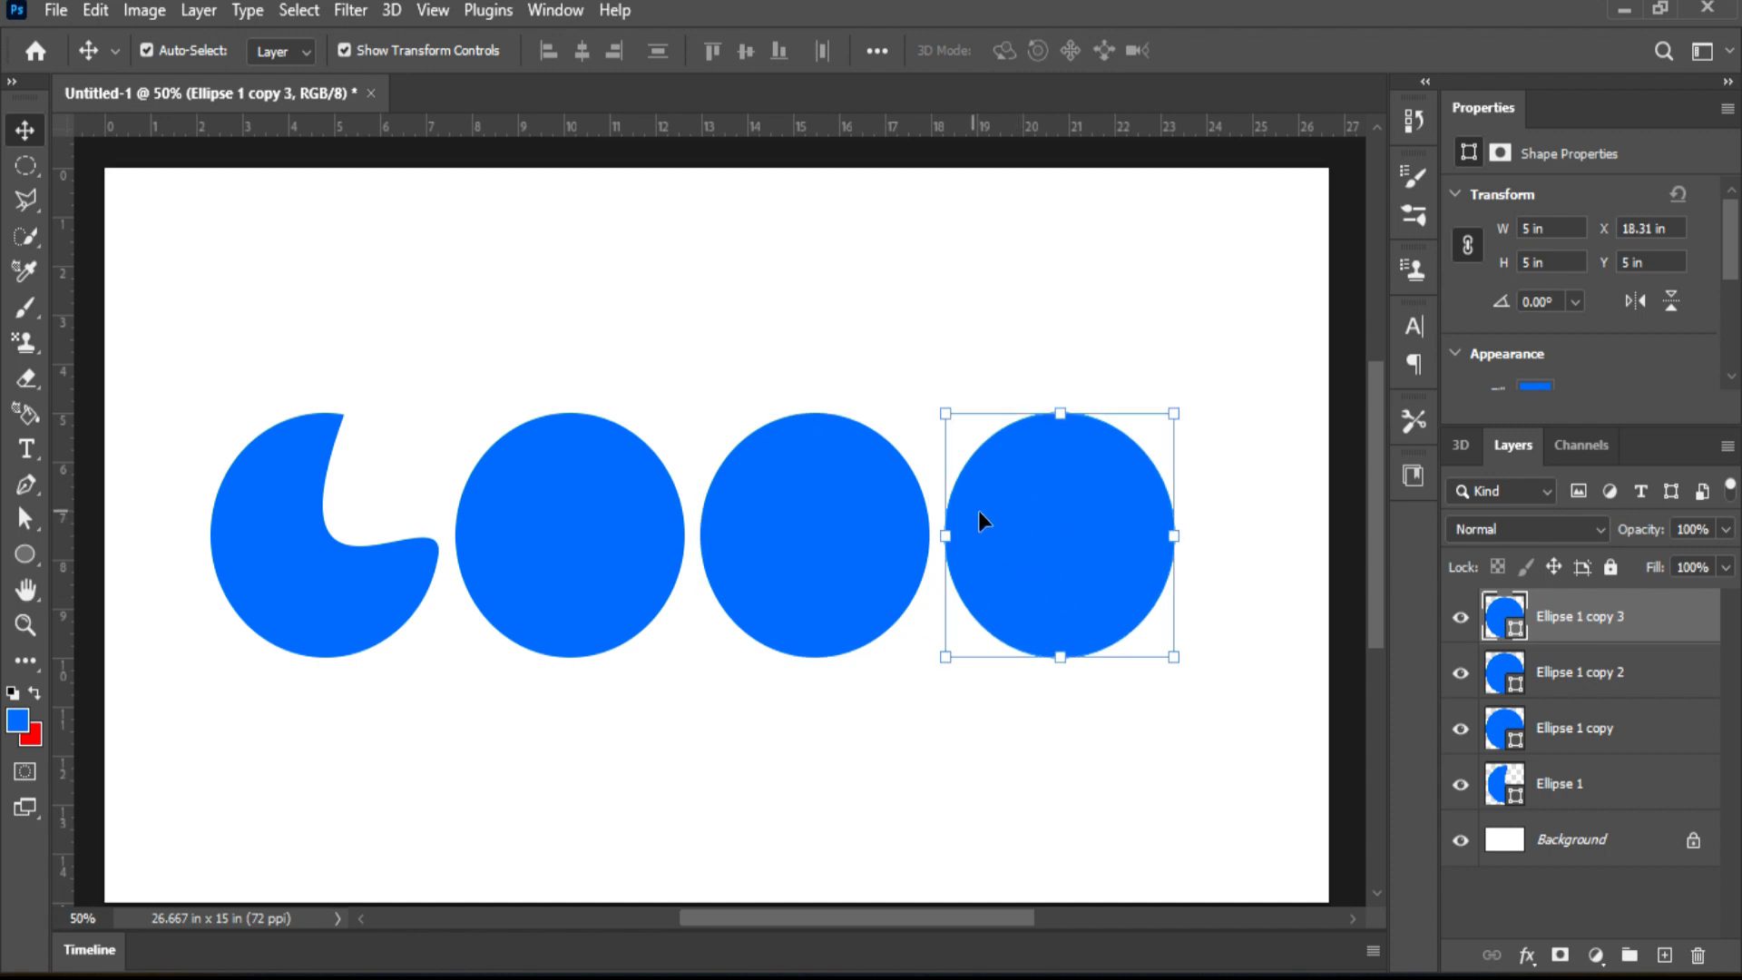
{"action": "left_click", "coordinate": [25, 518]}
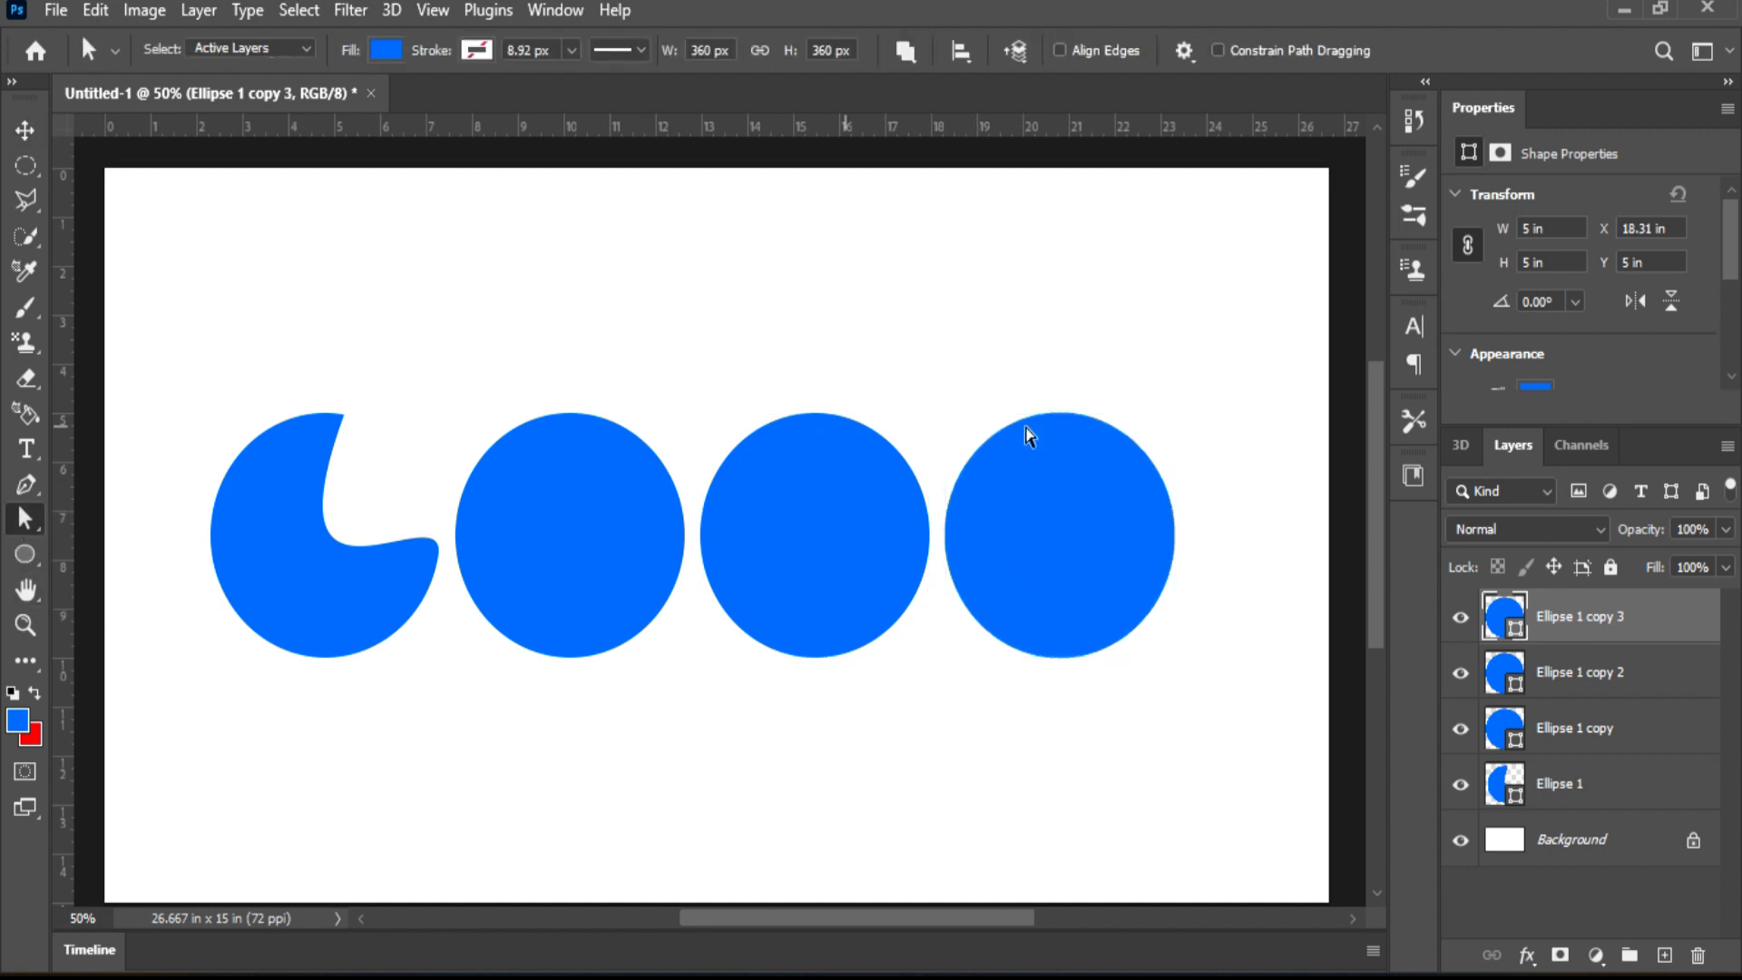
{"action": "left_click_drag", "start_coordinate": [985, 408], "coordinate": [950, 695]}
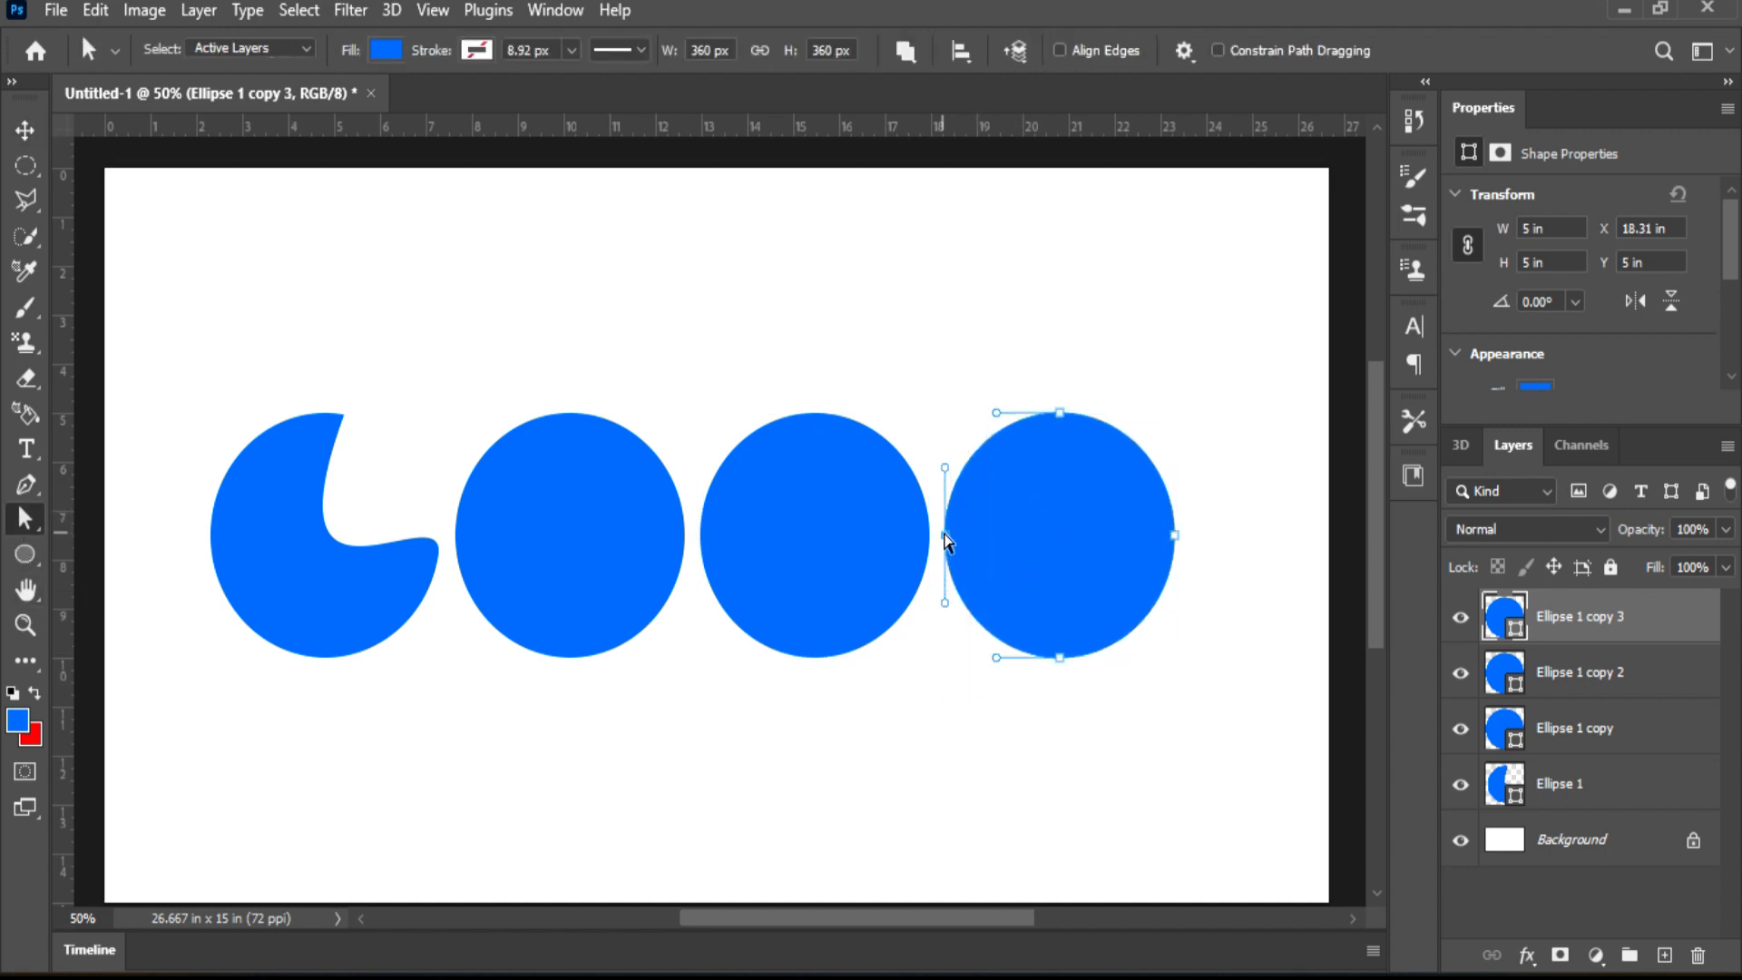
{"action": "left_click", "coordinate": [945, 533]}
{"action": "left_click_drag", "start_coordinate": [948, 542], "coordinate": [1008, 538]}
{"action": "left_click", "coordinate": [792, 385]}
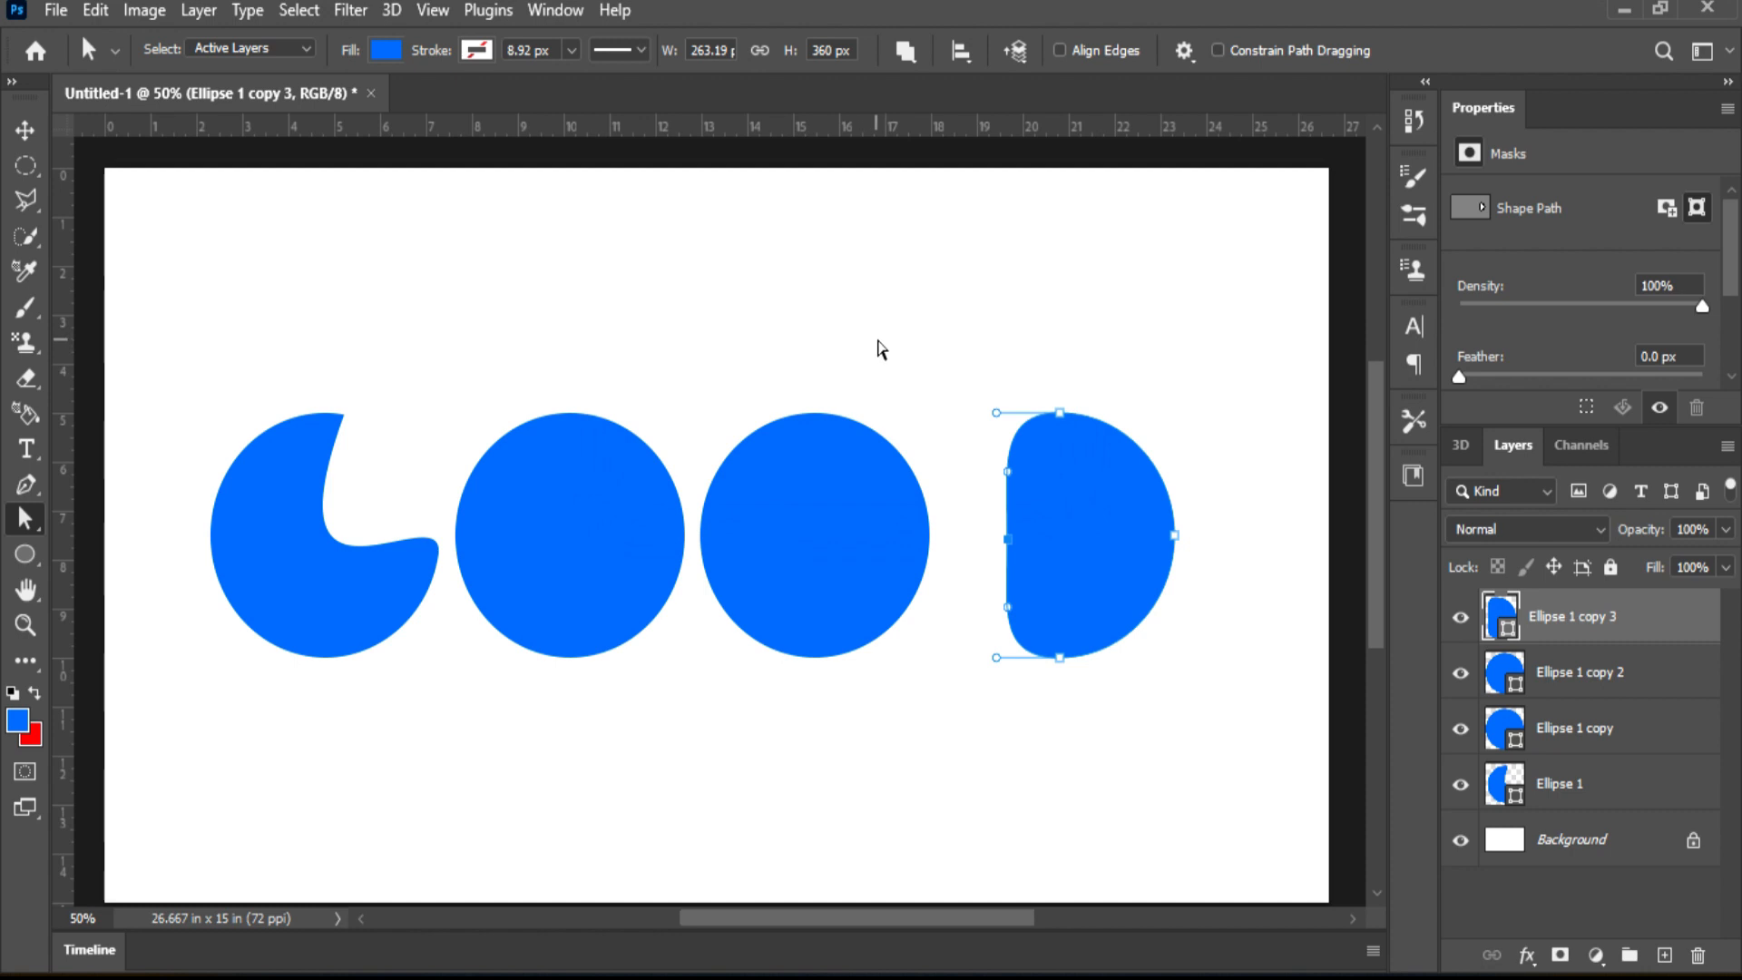
Move the D shape left to close the gap beside the third circle
{"action": "left_click", "coordinate": [26, 130]}
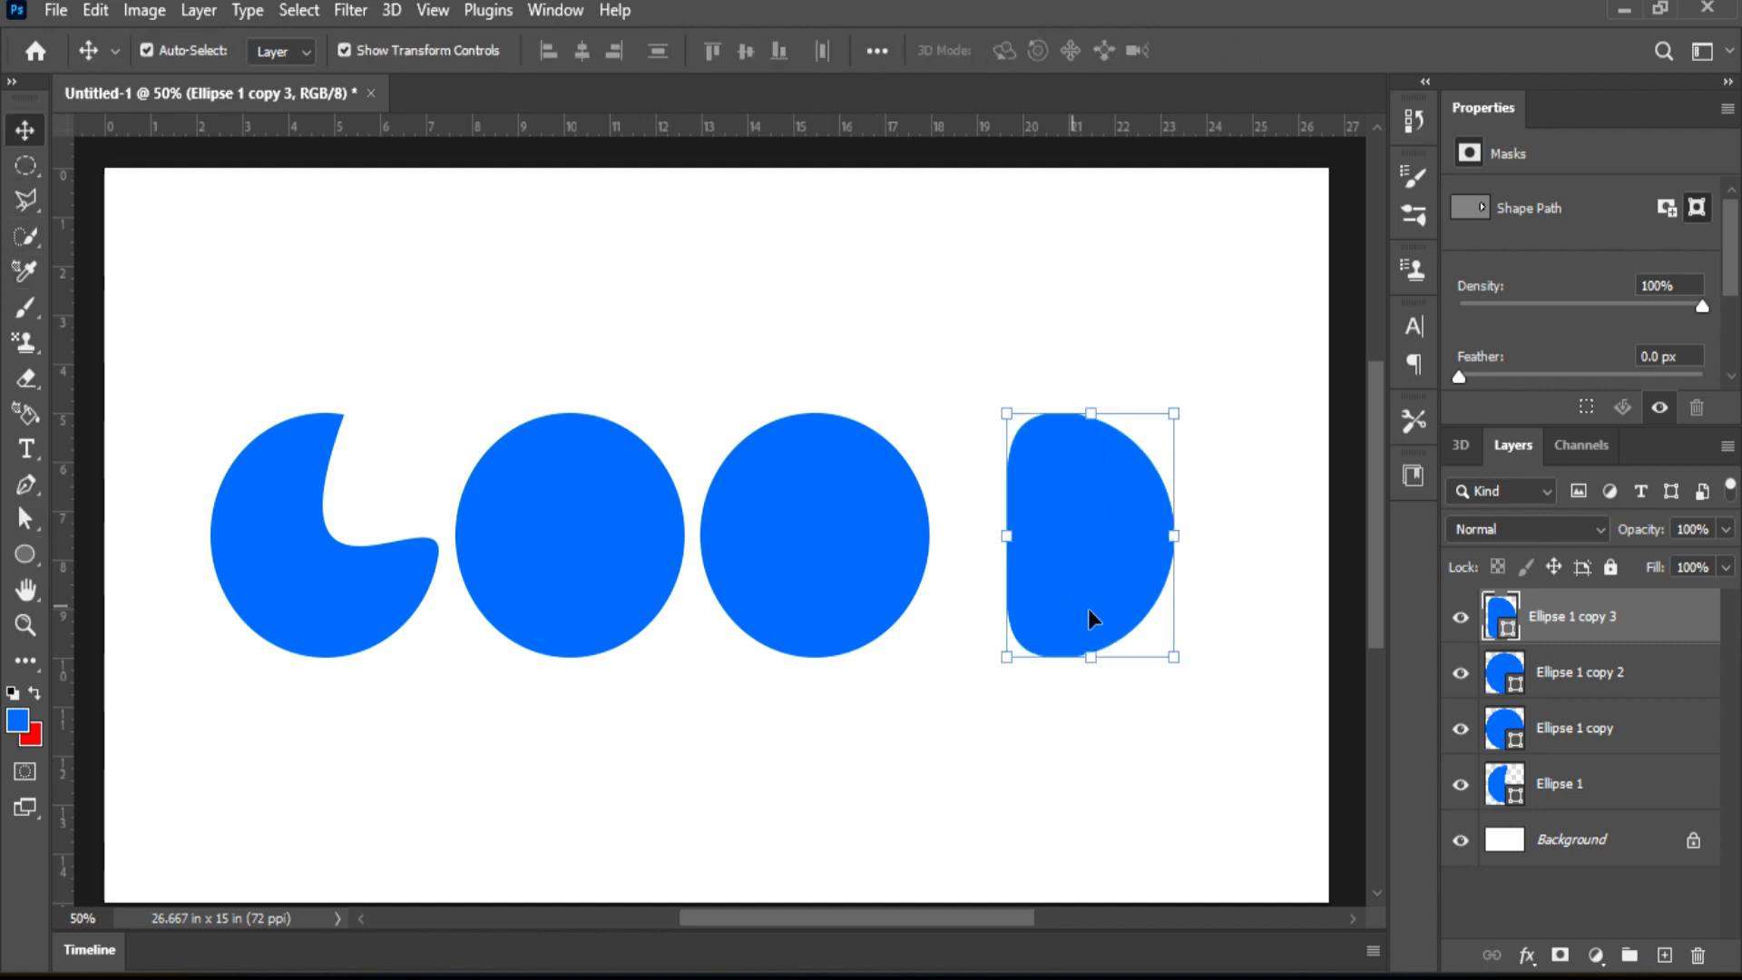
{"action": "left_click_drag", "start_coordinate": [1088, 609], "coordinate": [1040, 575]}
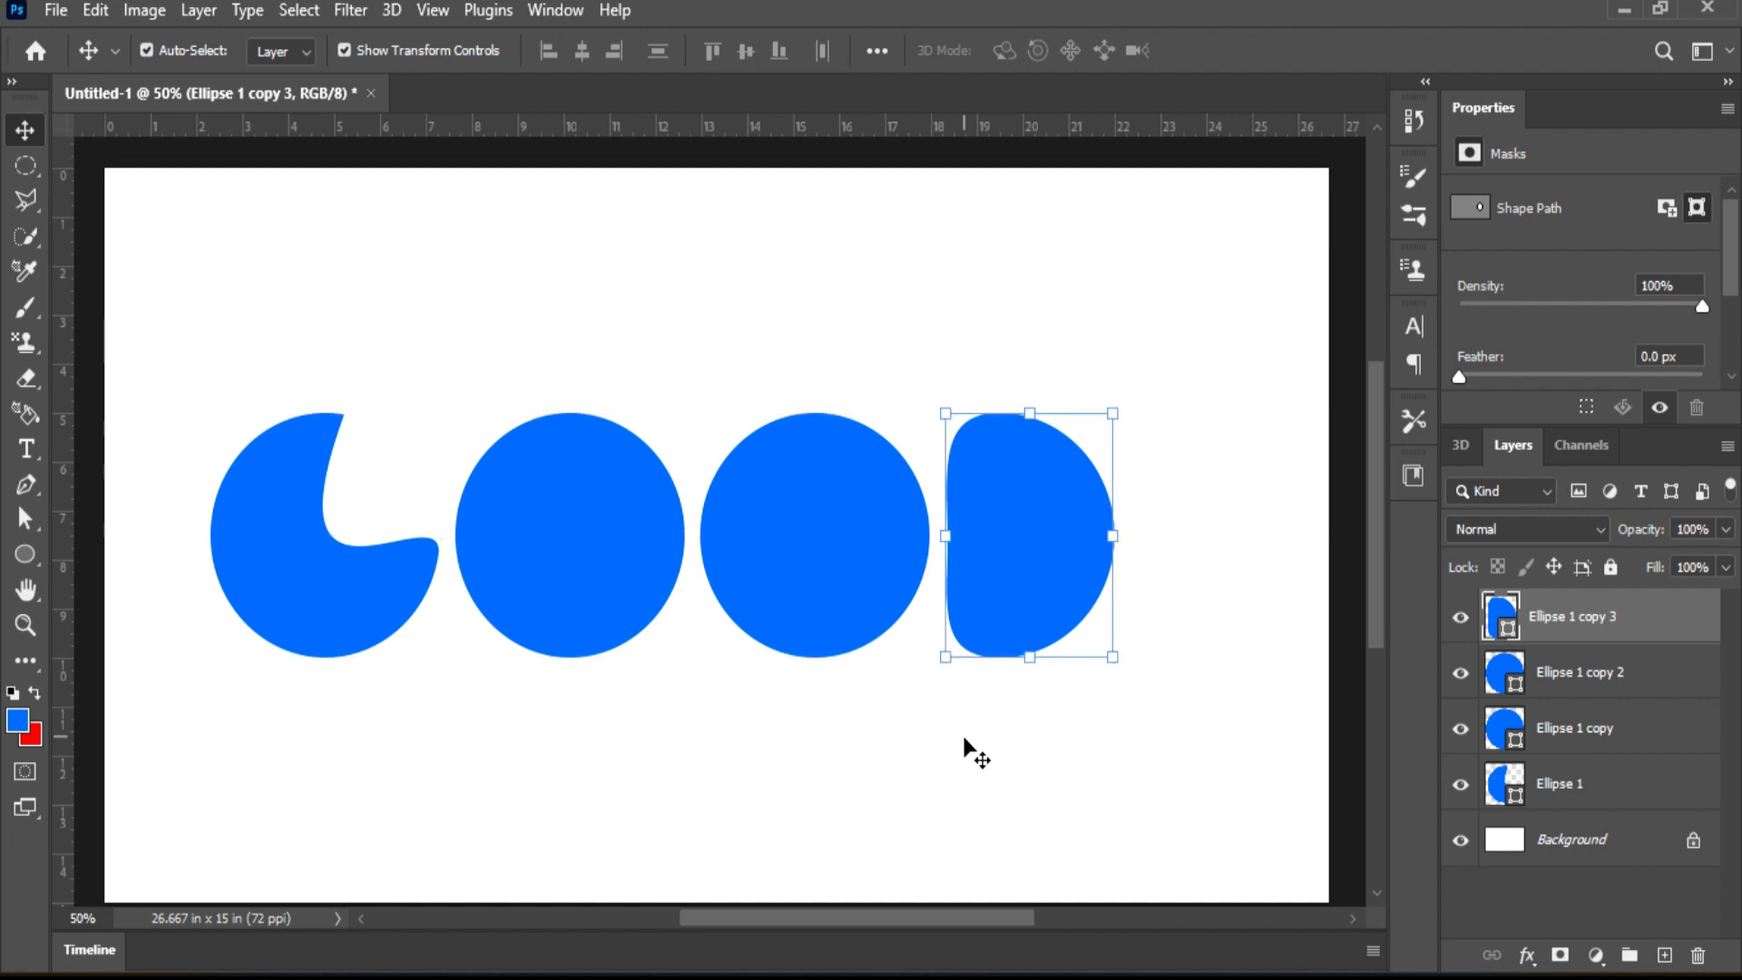
{"action": "left_click", "coordinate": [965, 739]}
Merge all four shapes into one shape layer and centre it horizontally on the canvas
{"action": "left_click_drag", "start_coordinate": [189, 385], "coordinate": [1115, 692]}
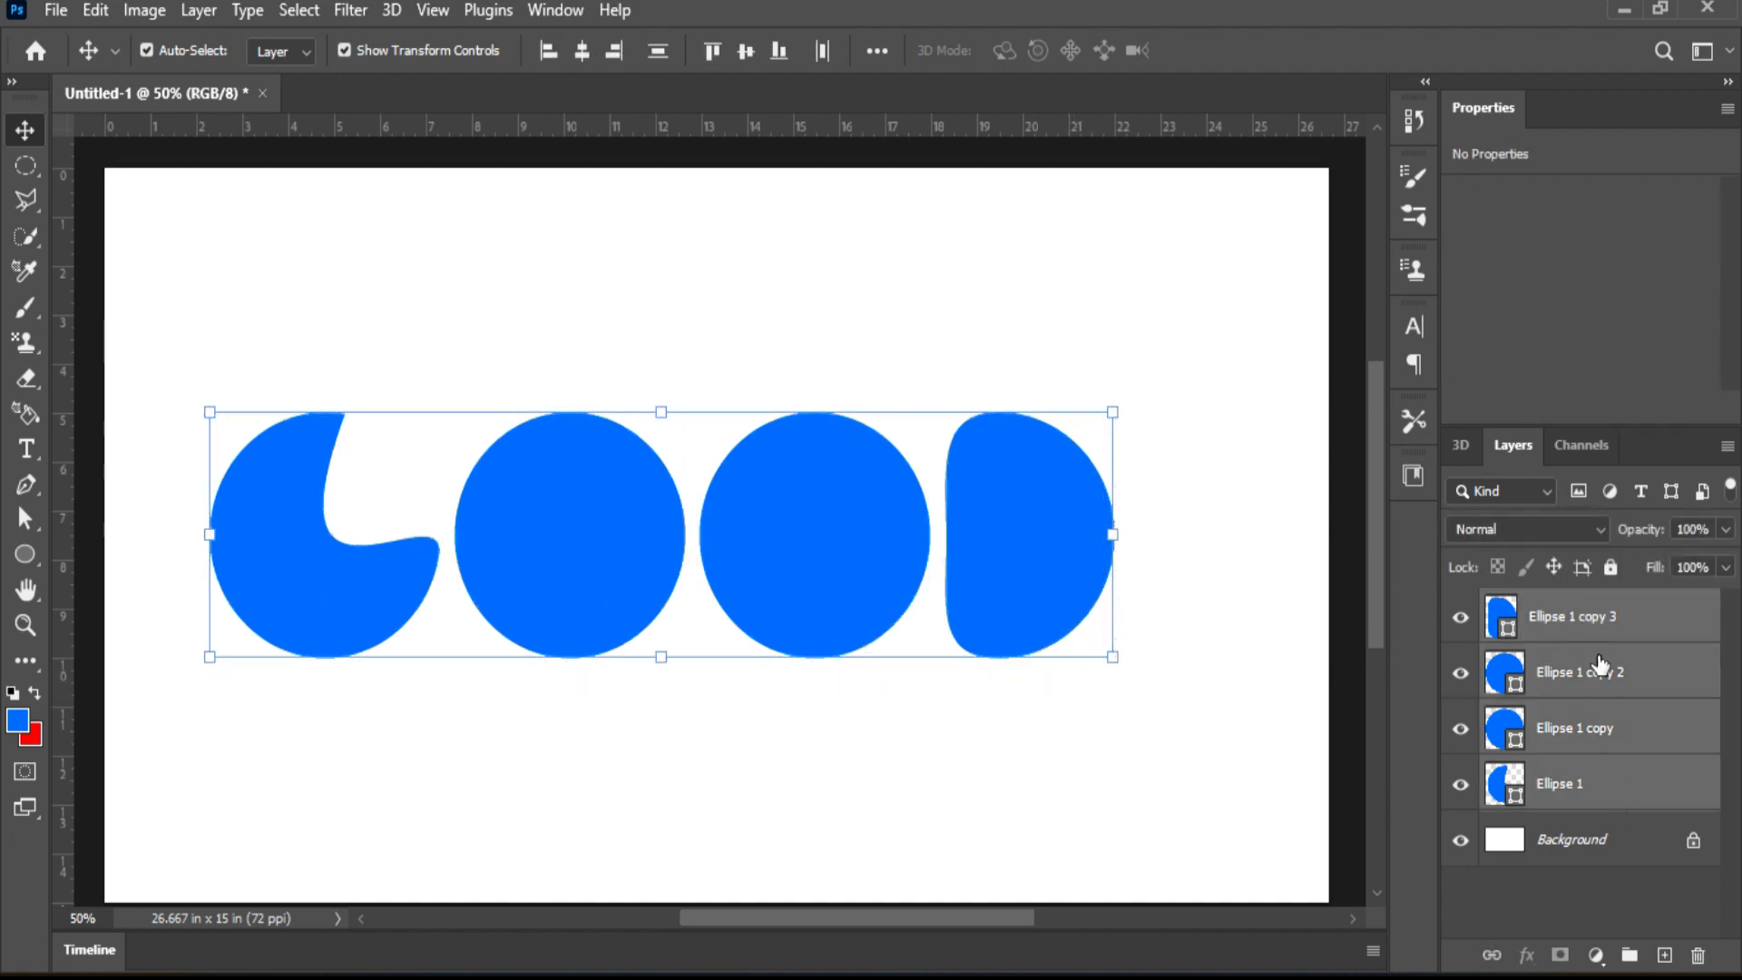
{"action": "right_click", "coordinate": [1610, 716]}
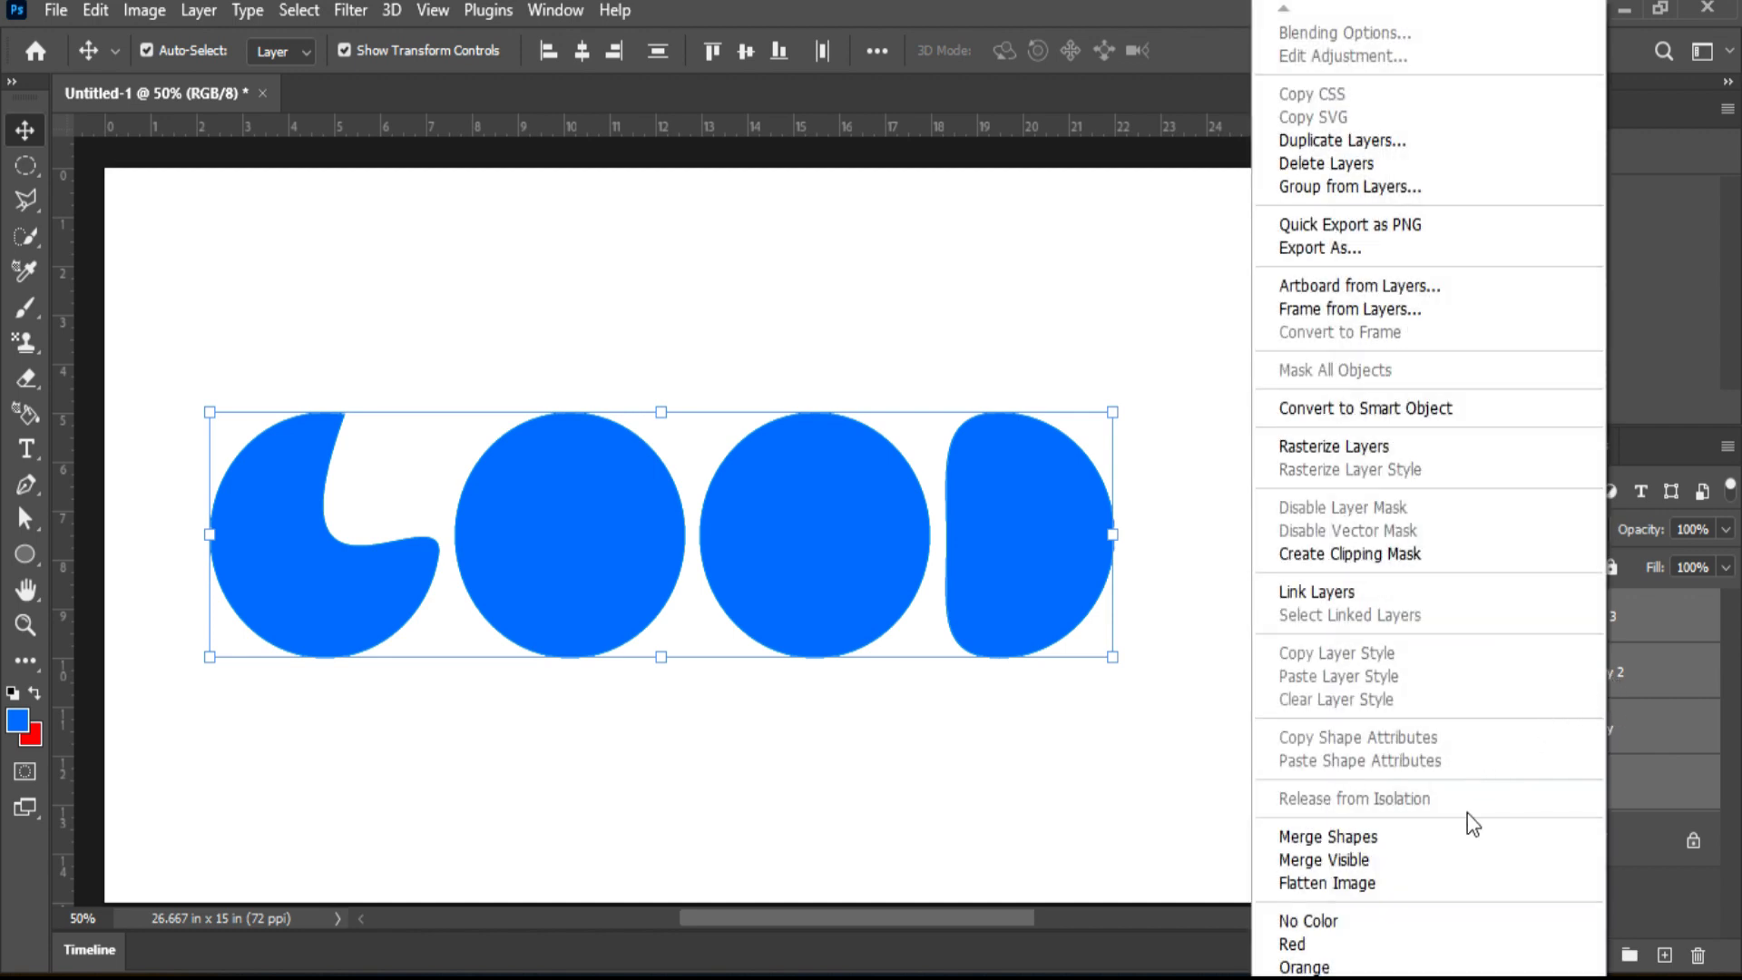
{"action": "left_click", "coordinate": [1463, 836]}
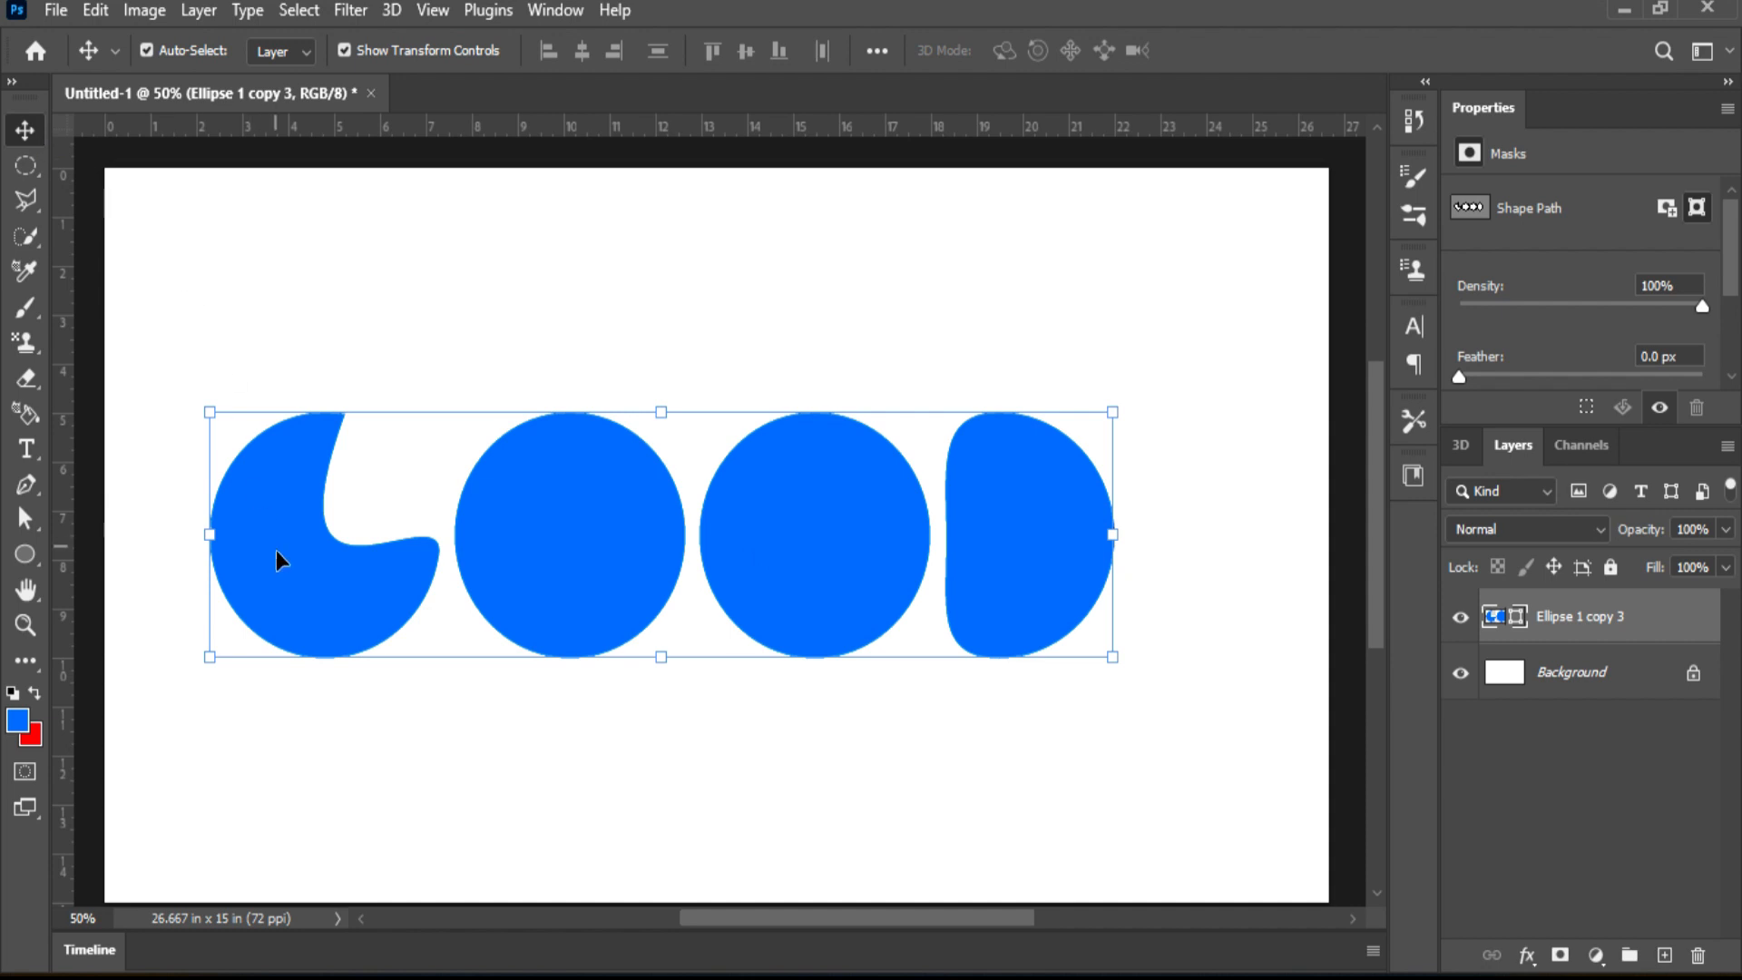
{"action": "left_click_drag", "start_coordinate": [276, 550], "coordinate": [341, 573]}
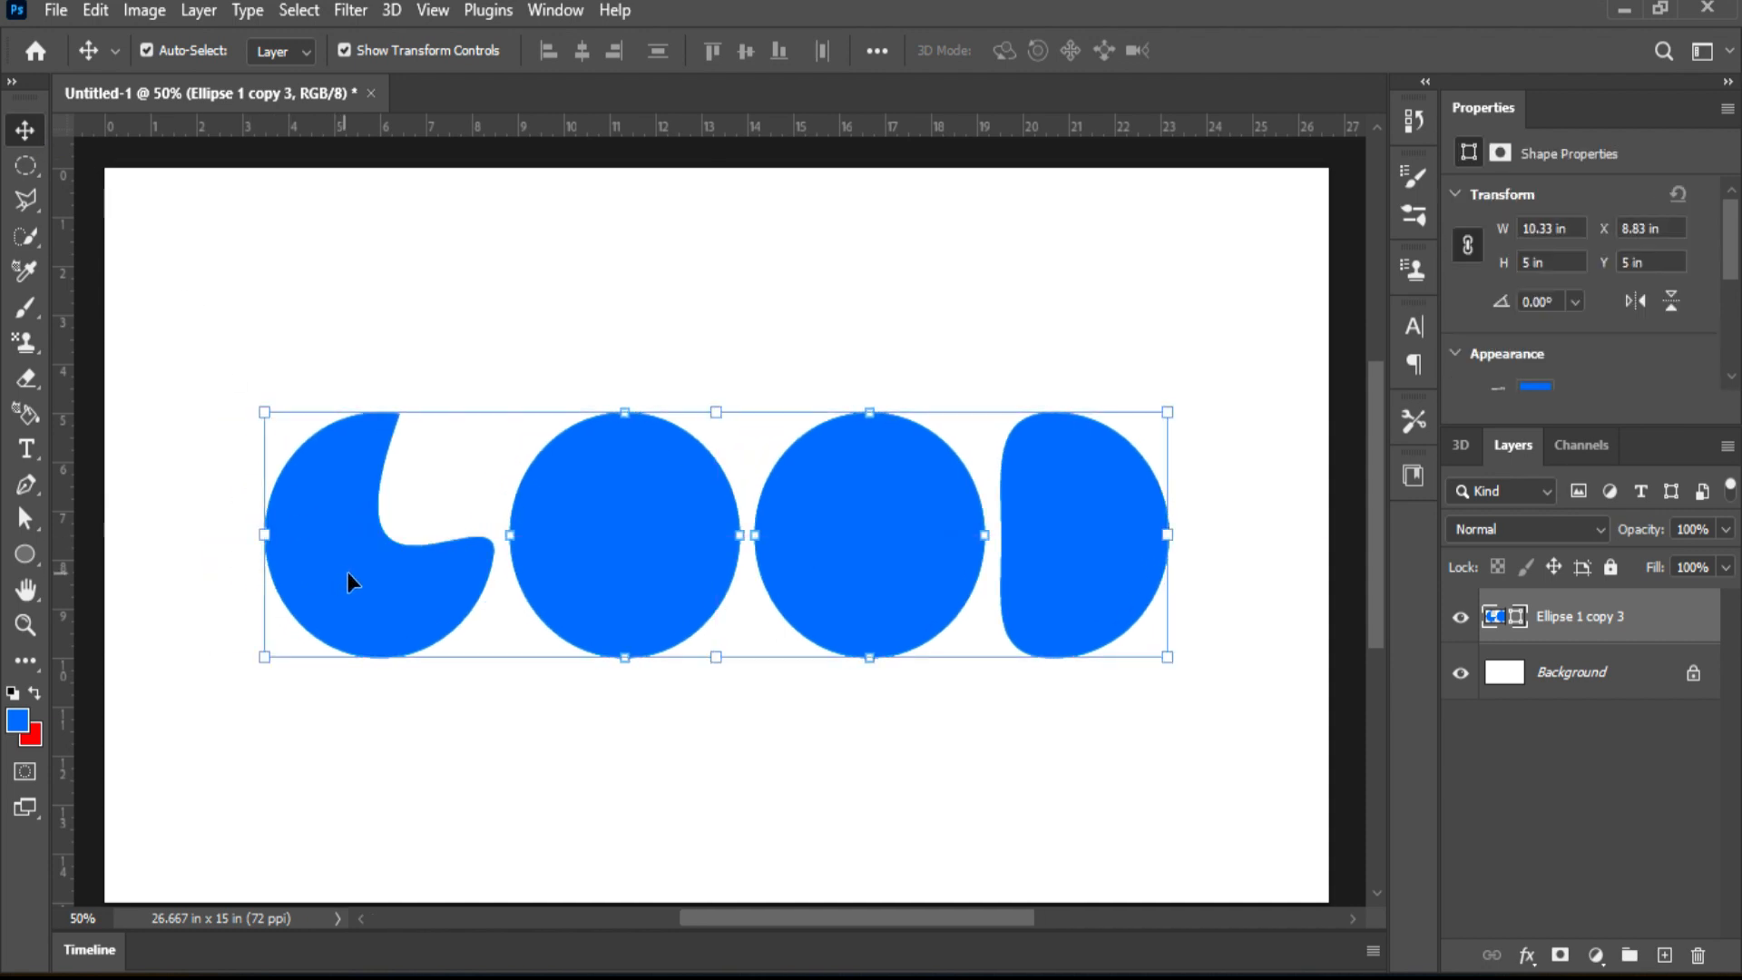
Add a black solid color fill layer directly above the Background layer
{"action": "left_click", "coordinate": [1651, 676]}
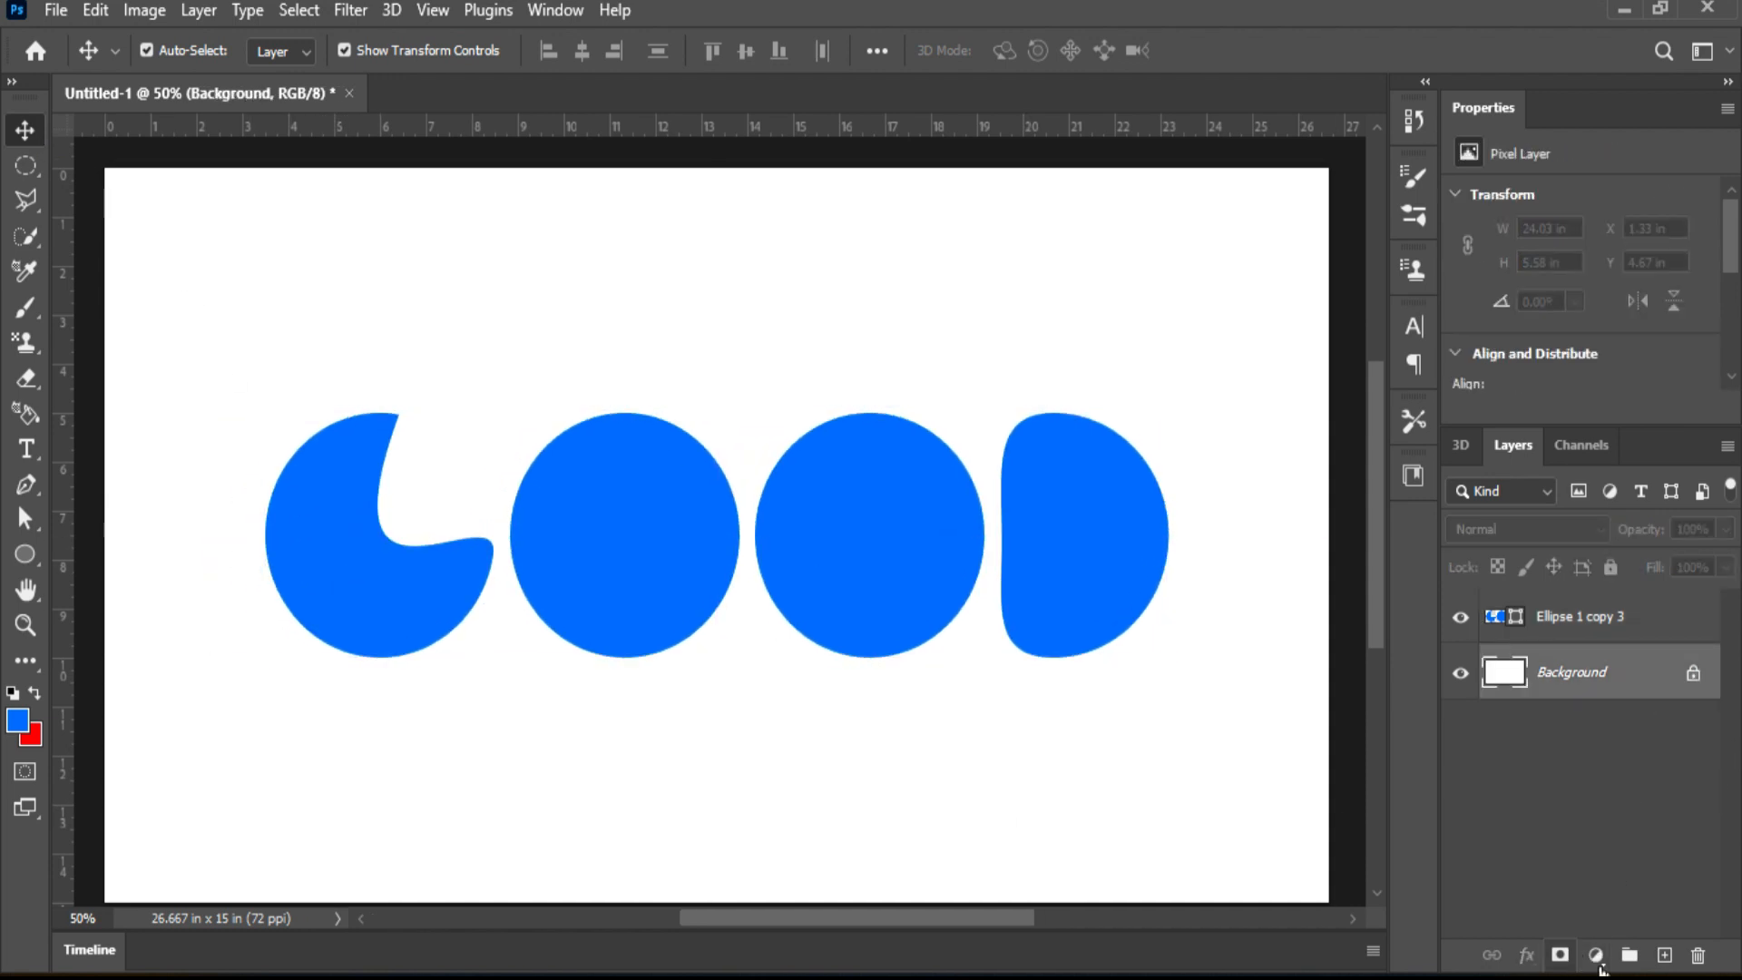
{"action": "left_click", "coordinate": [1595, 955]}
{"action": "left_click", "coordinate": [1618, 495]}
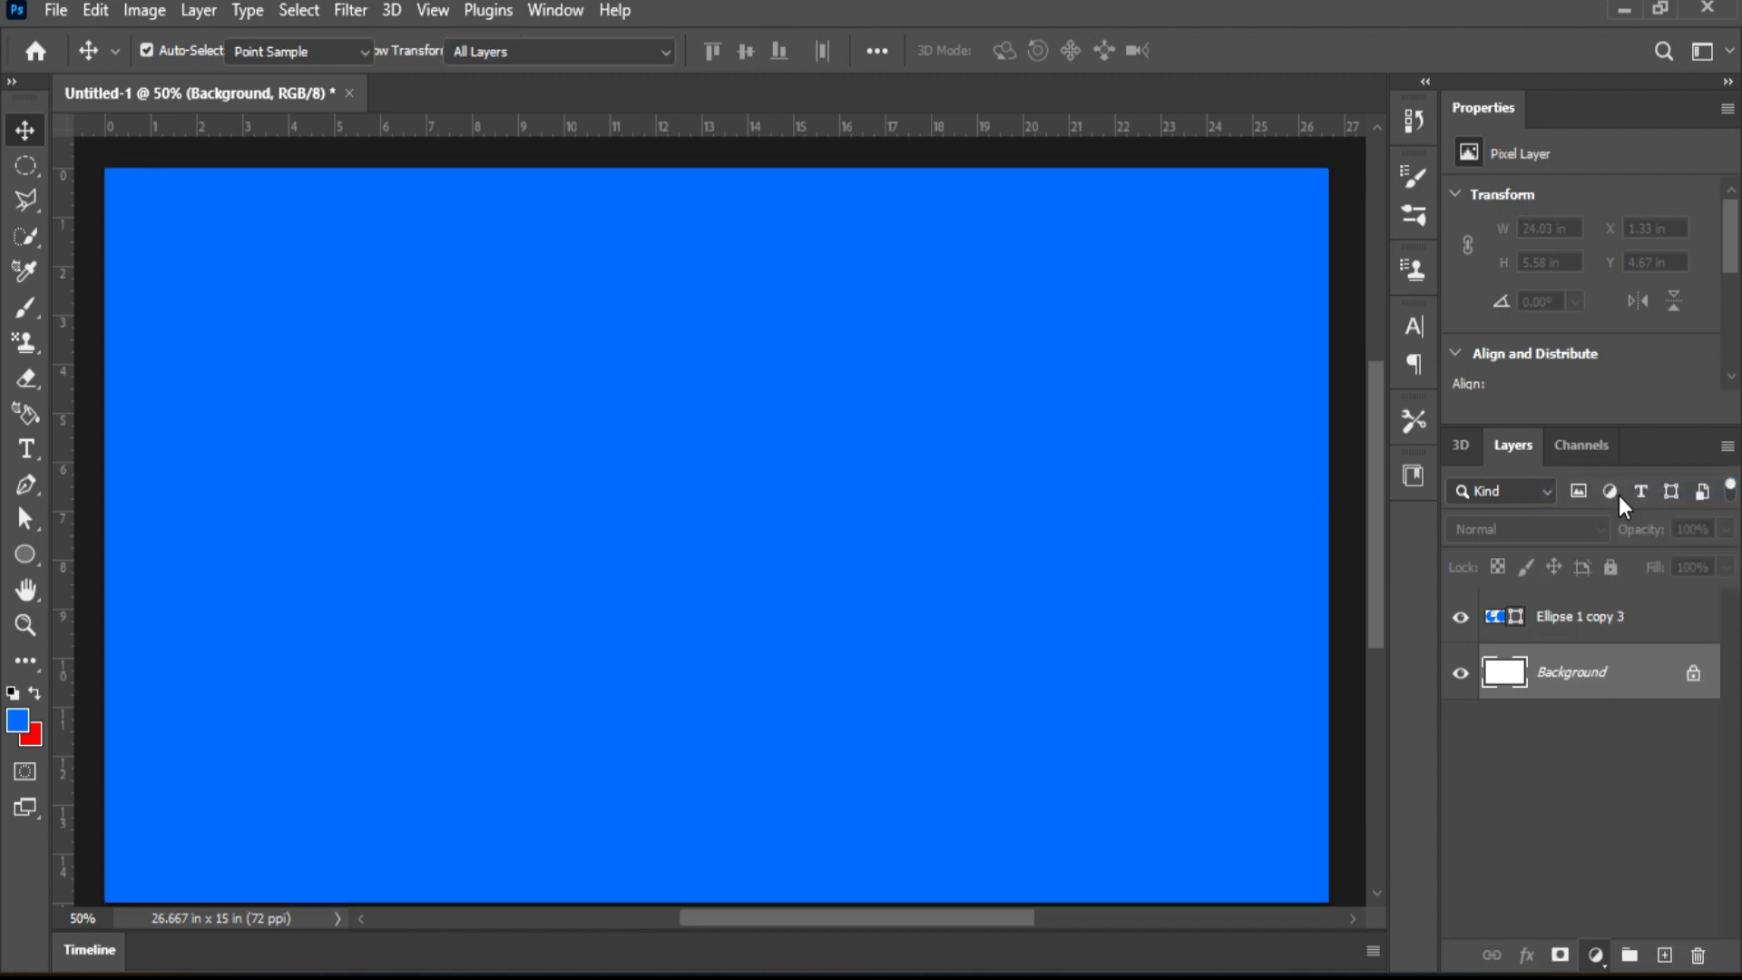
{"action": "left_click_drag", "start_coordinate": [668, 789], "coordinate": [652, 823]}
{"action": "left_click", "coordinate": [1187, 507]}
Apply a Gradient Overlay layer style to the merged shape layer, leaving Color Overlay off
{"action": "left_click", "coordinate": [1673, 624]}
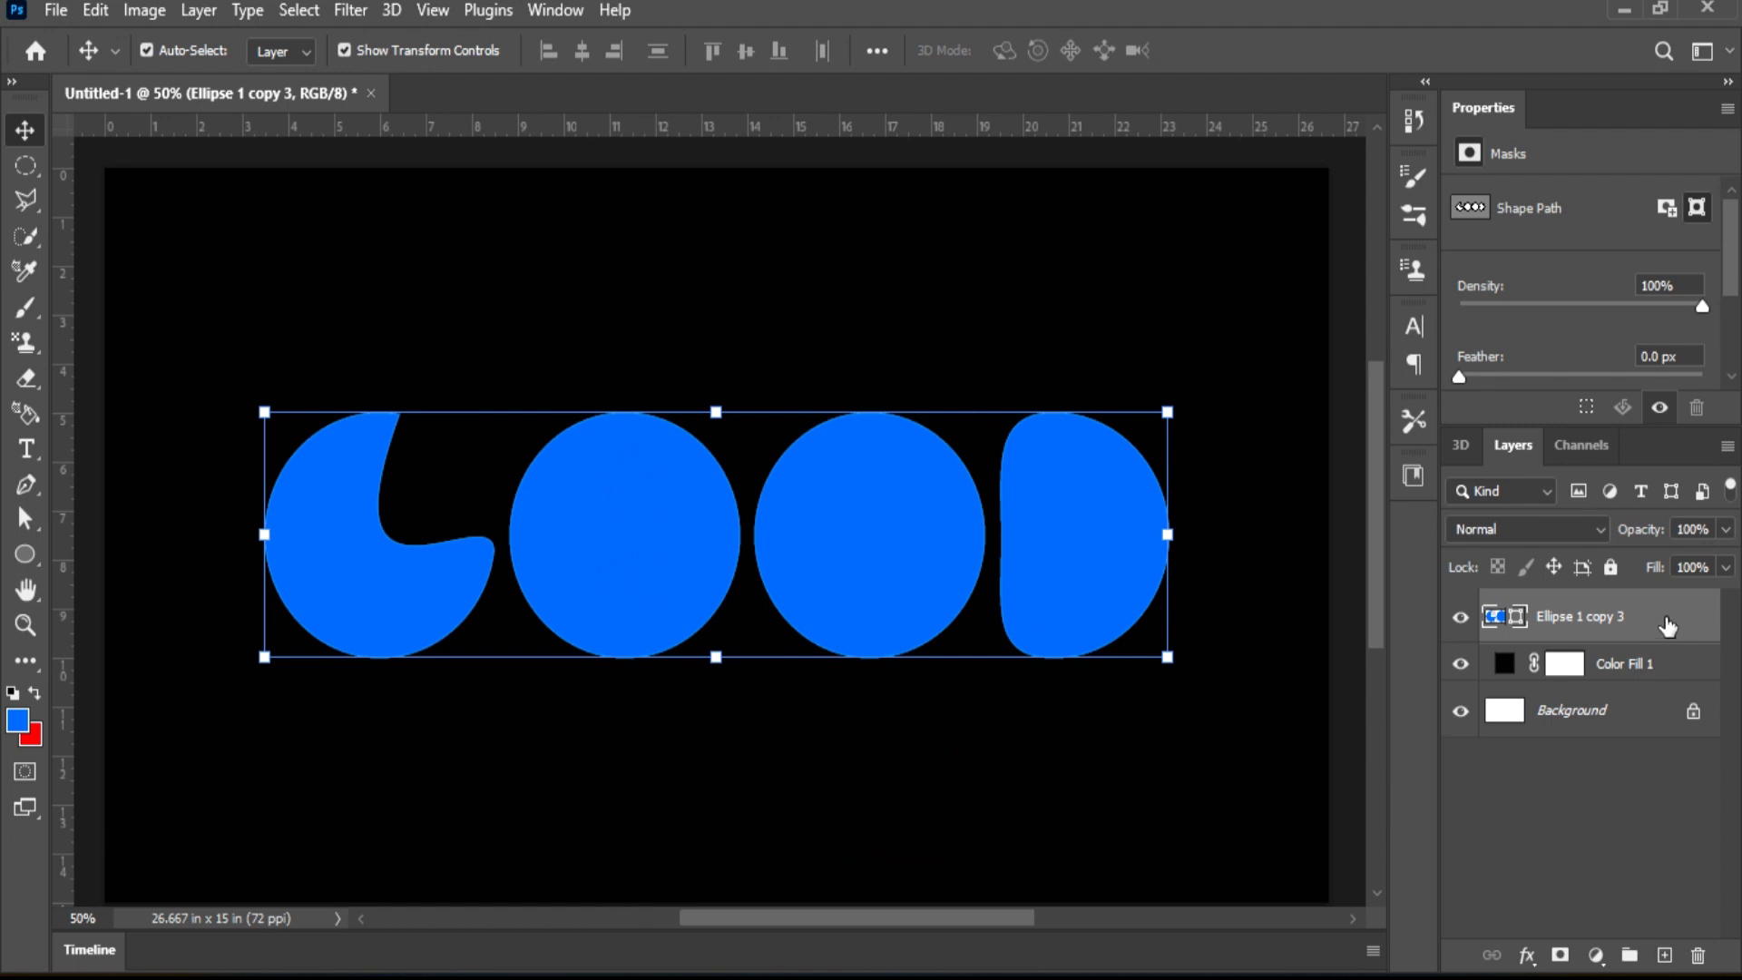
{"action": "double_click", "coordinate": [1667, 624]}
{"action": "left_click", "coordinate": [679, 682]}
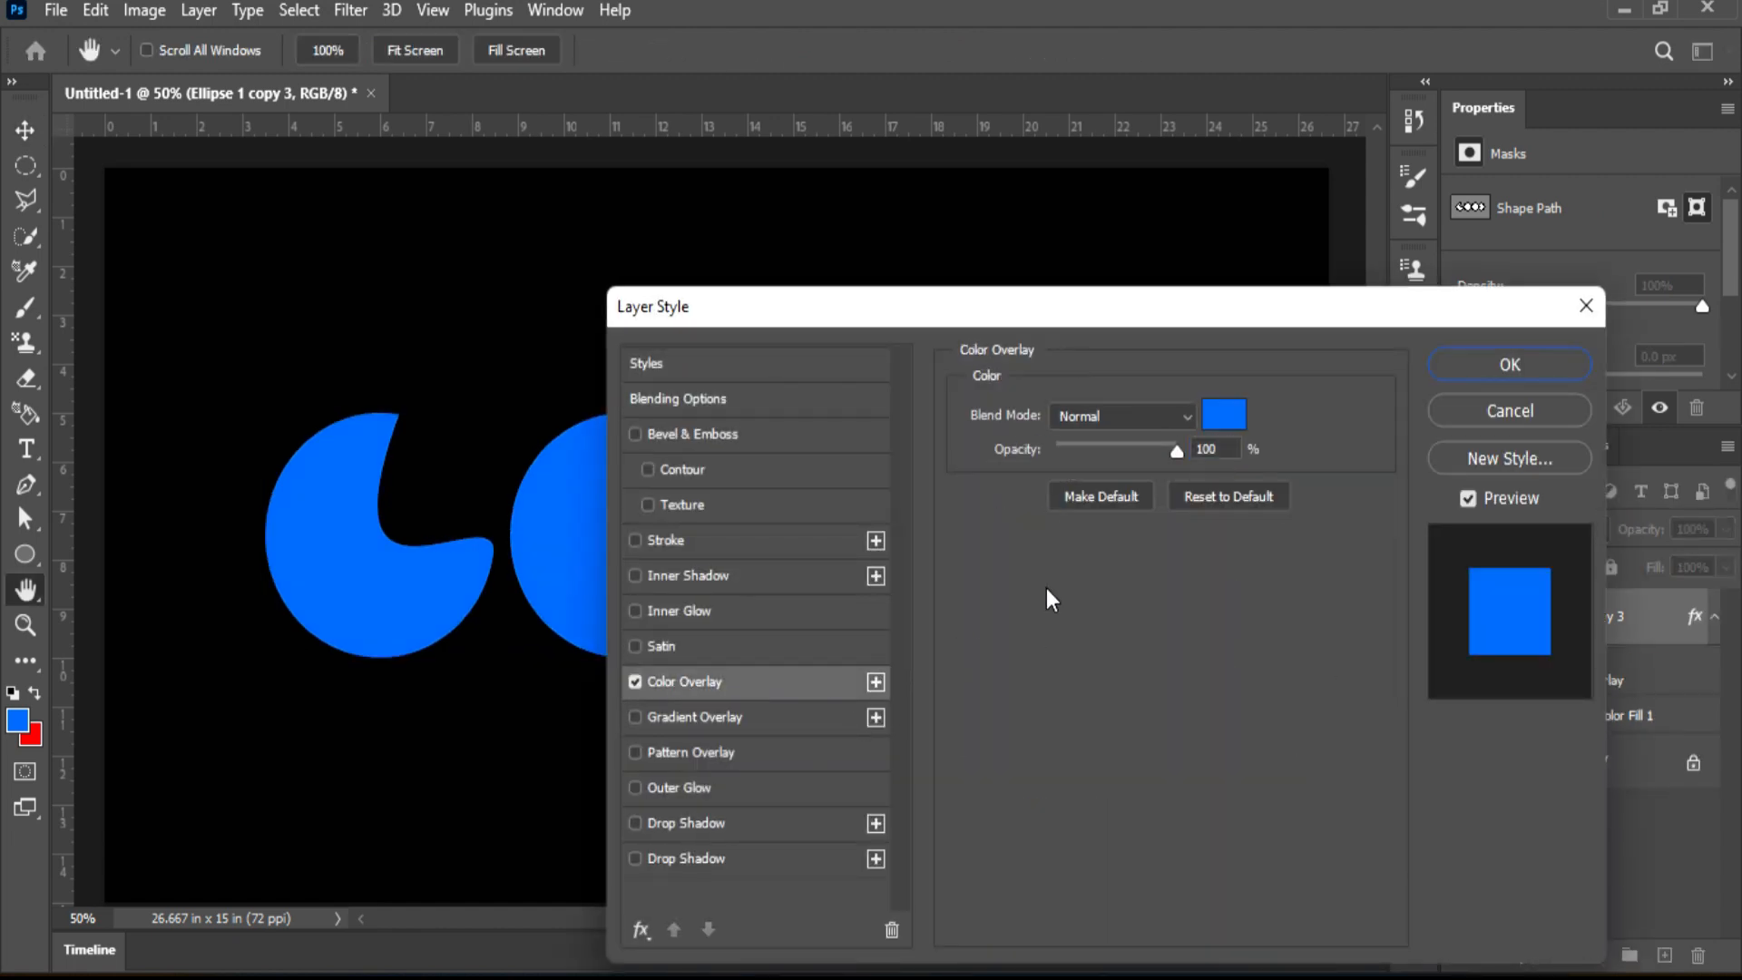
{"action": "left_click", "coordinate": [637, 686]}
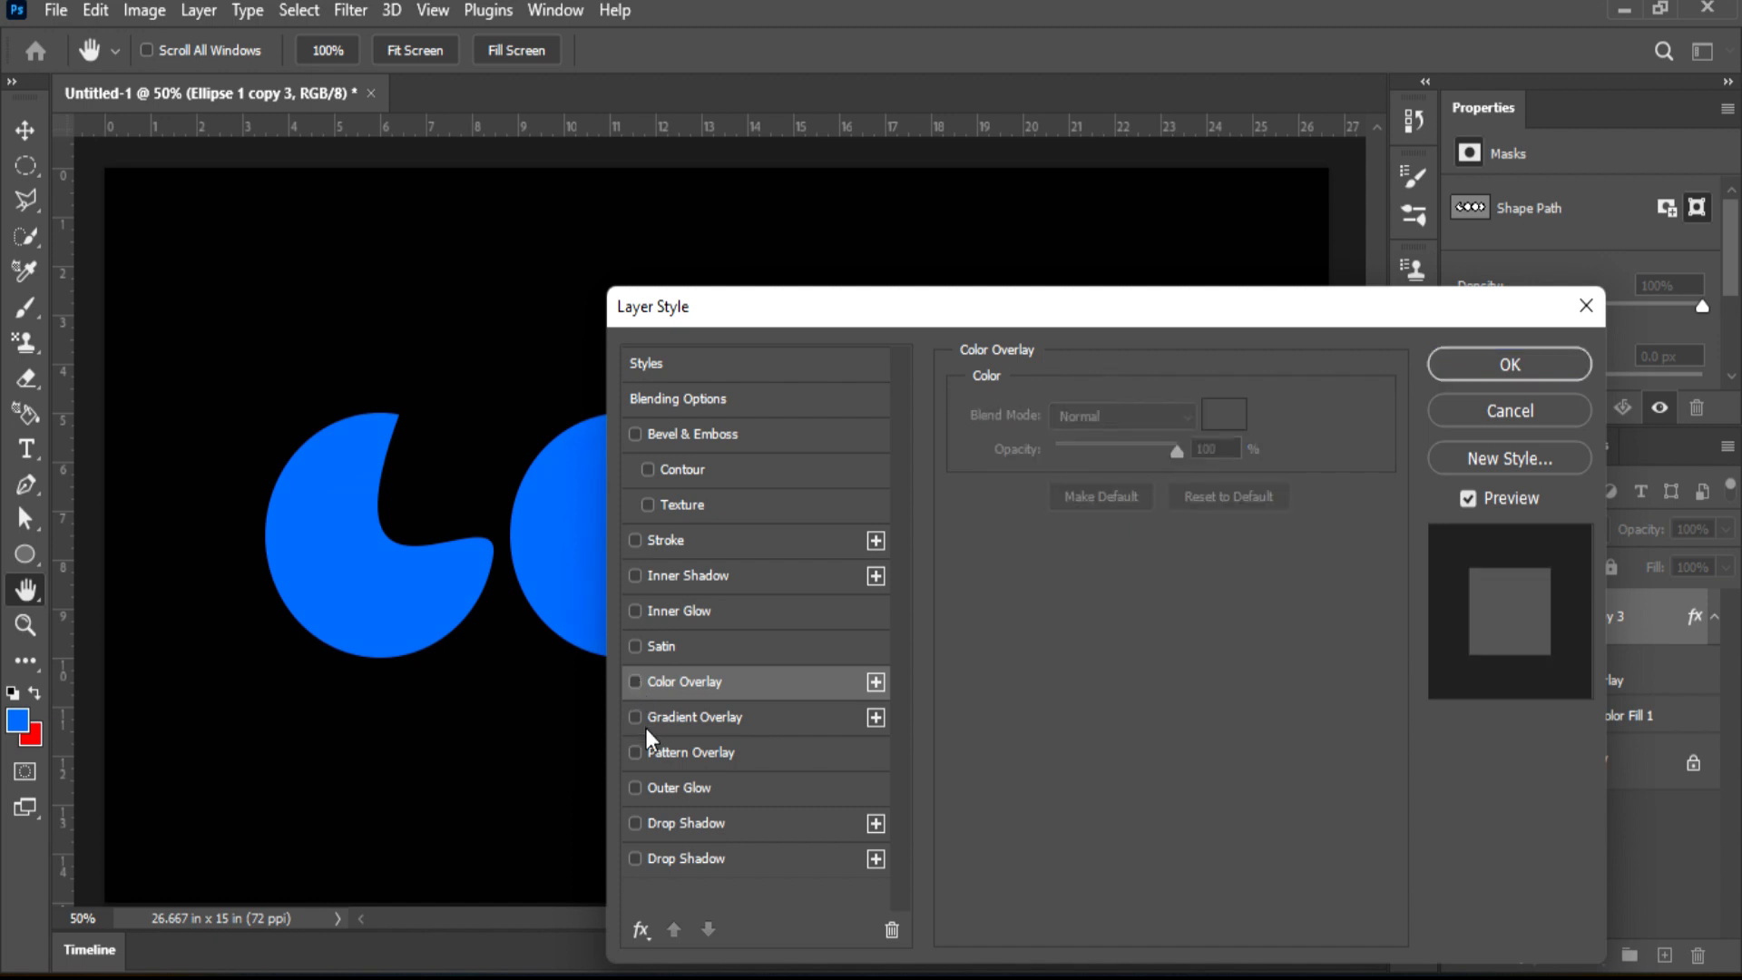
{"action": "left_click", "coordinate": [637, 717]}
{"action": "left_click", "coordinate": [694, 719]}
{"action": "left_click_drag", "start_coordinate": [978, 304], "coordinate": [1397, 79]}
Reposition the overlay gradient's color stops to blue 4%, purple 29%, magenta 49%, red 71% and orange 94%
{"action": "left_click", "coordinate": [1549, 249]}
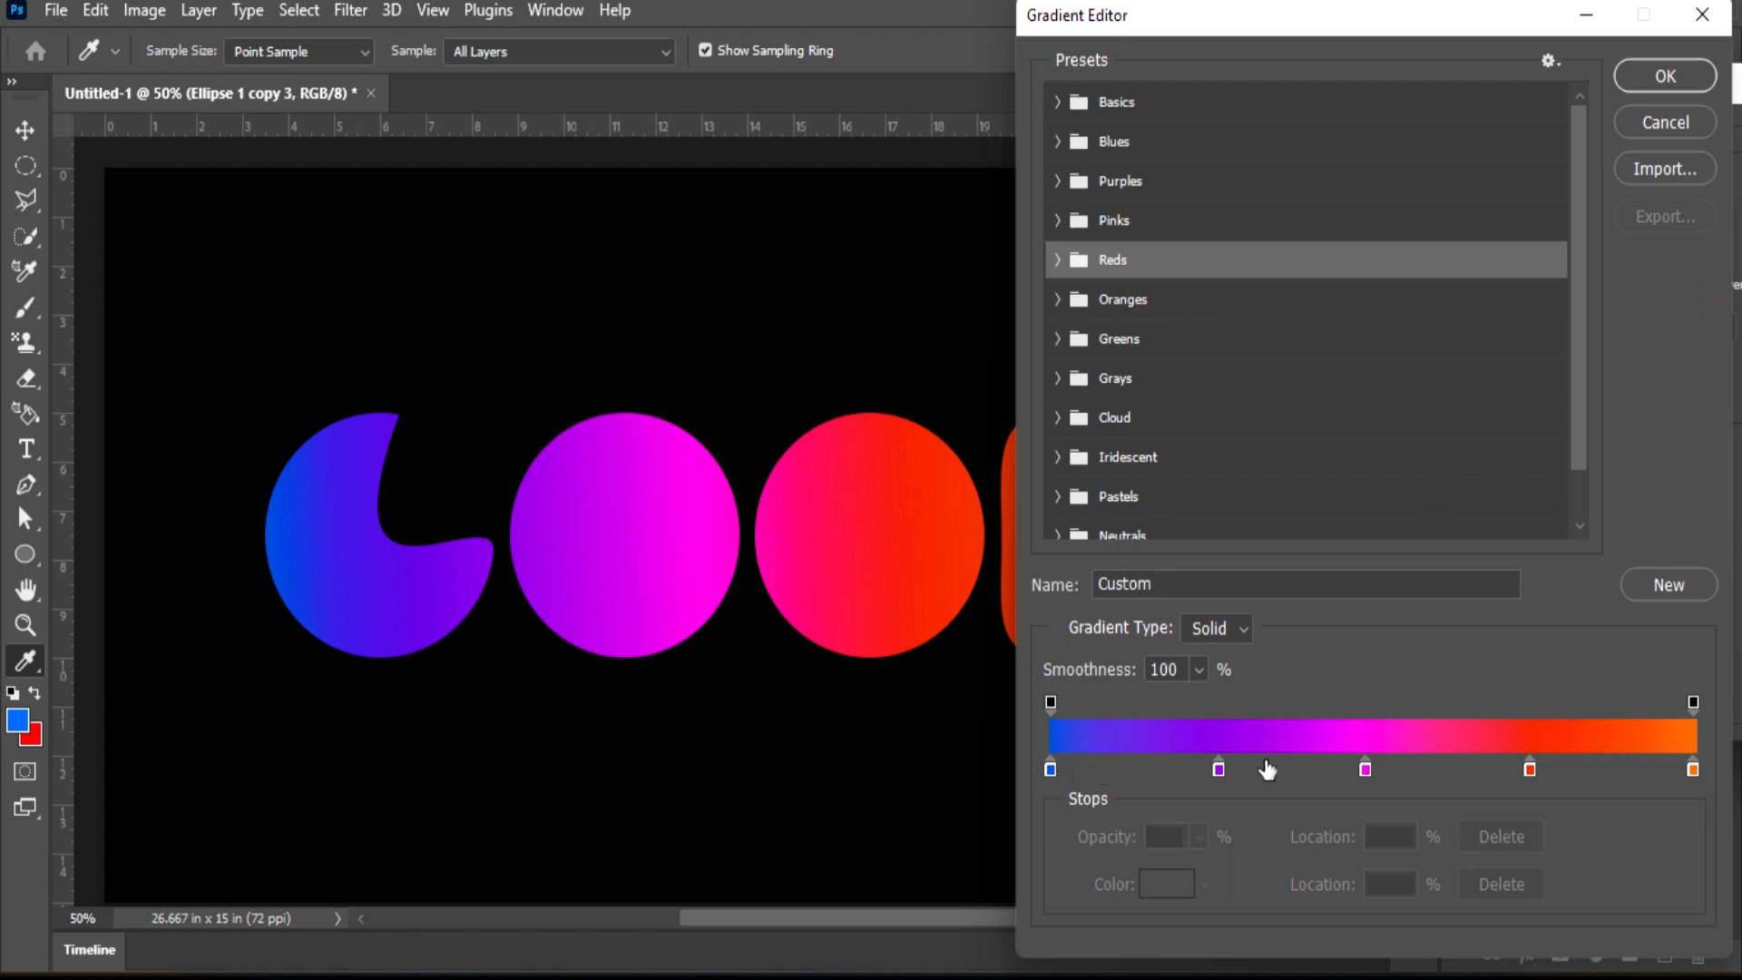
{"action": "left_click", "coordinate": [1219, 771]}
{"action": "double_click", "coordinate": [1217, 771]}
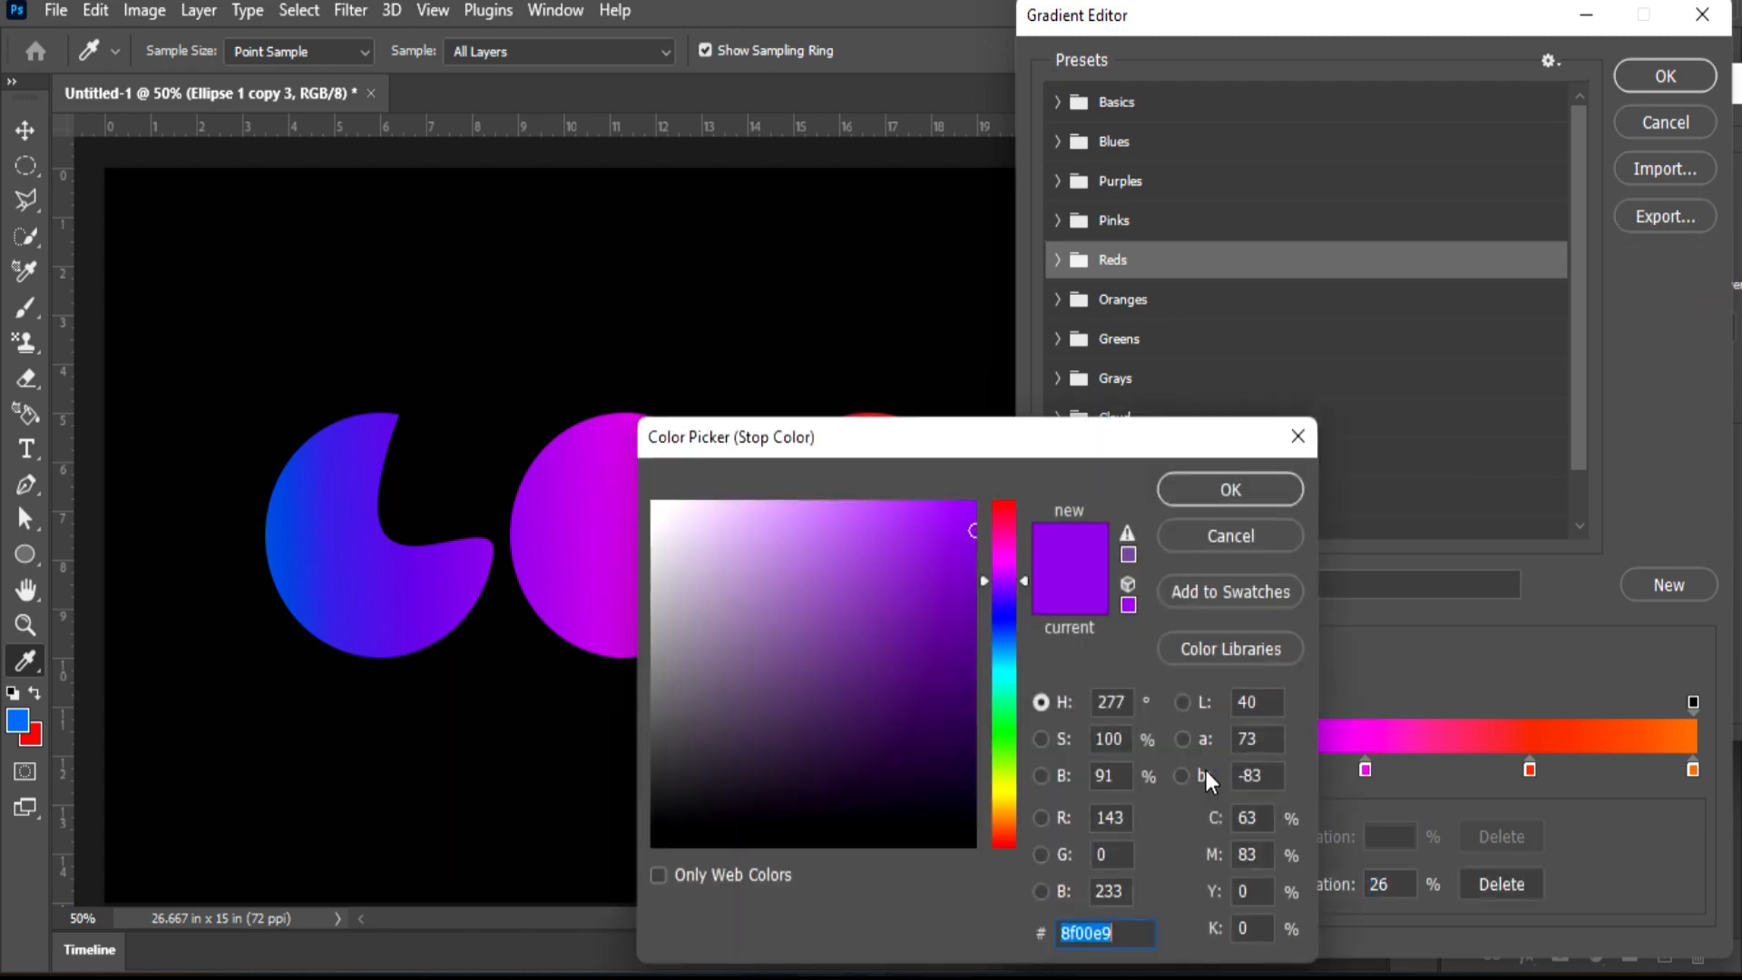
{"action": "left_click", "coordinate": [1282, 488]}
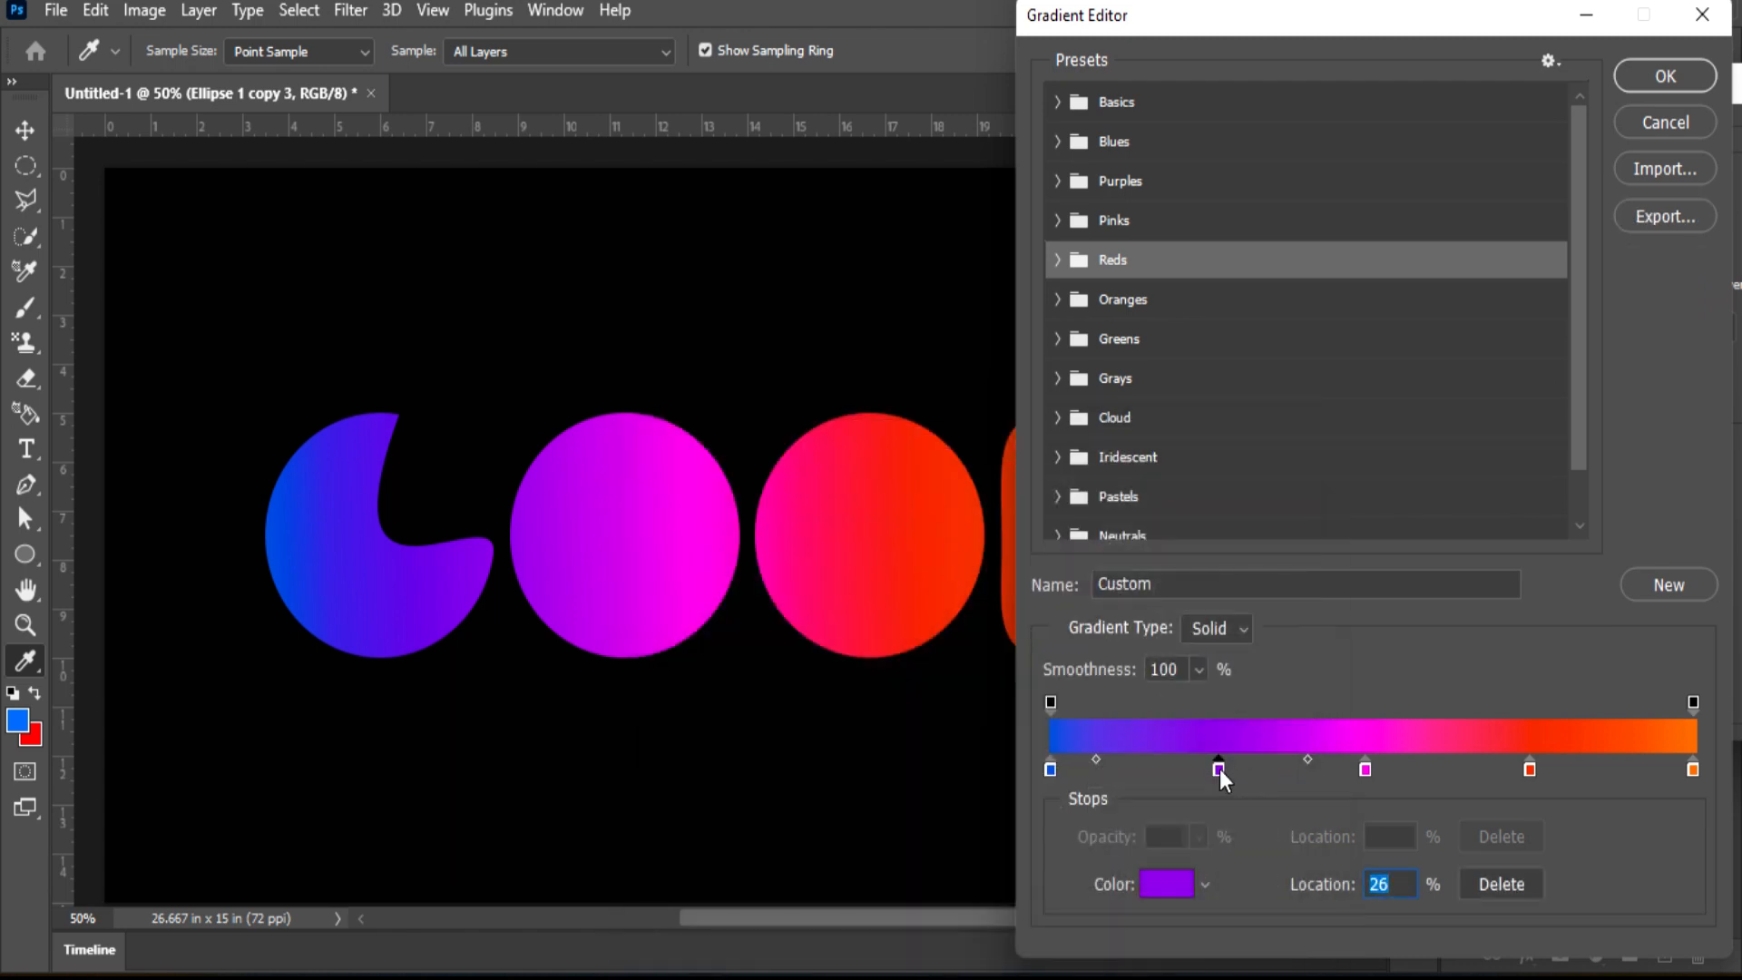
{"action": "left_click_drag", "start_coordinate": [1221, 771], "coordinate": [1212, 769]}
{"action": "left_click_drag", "start_coordinate": [1365, 771], "coordinate": [1368, 770]}
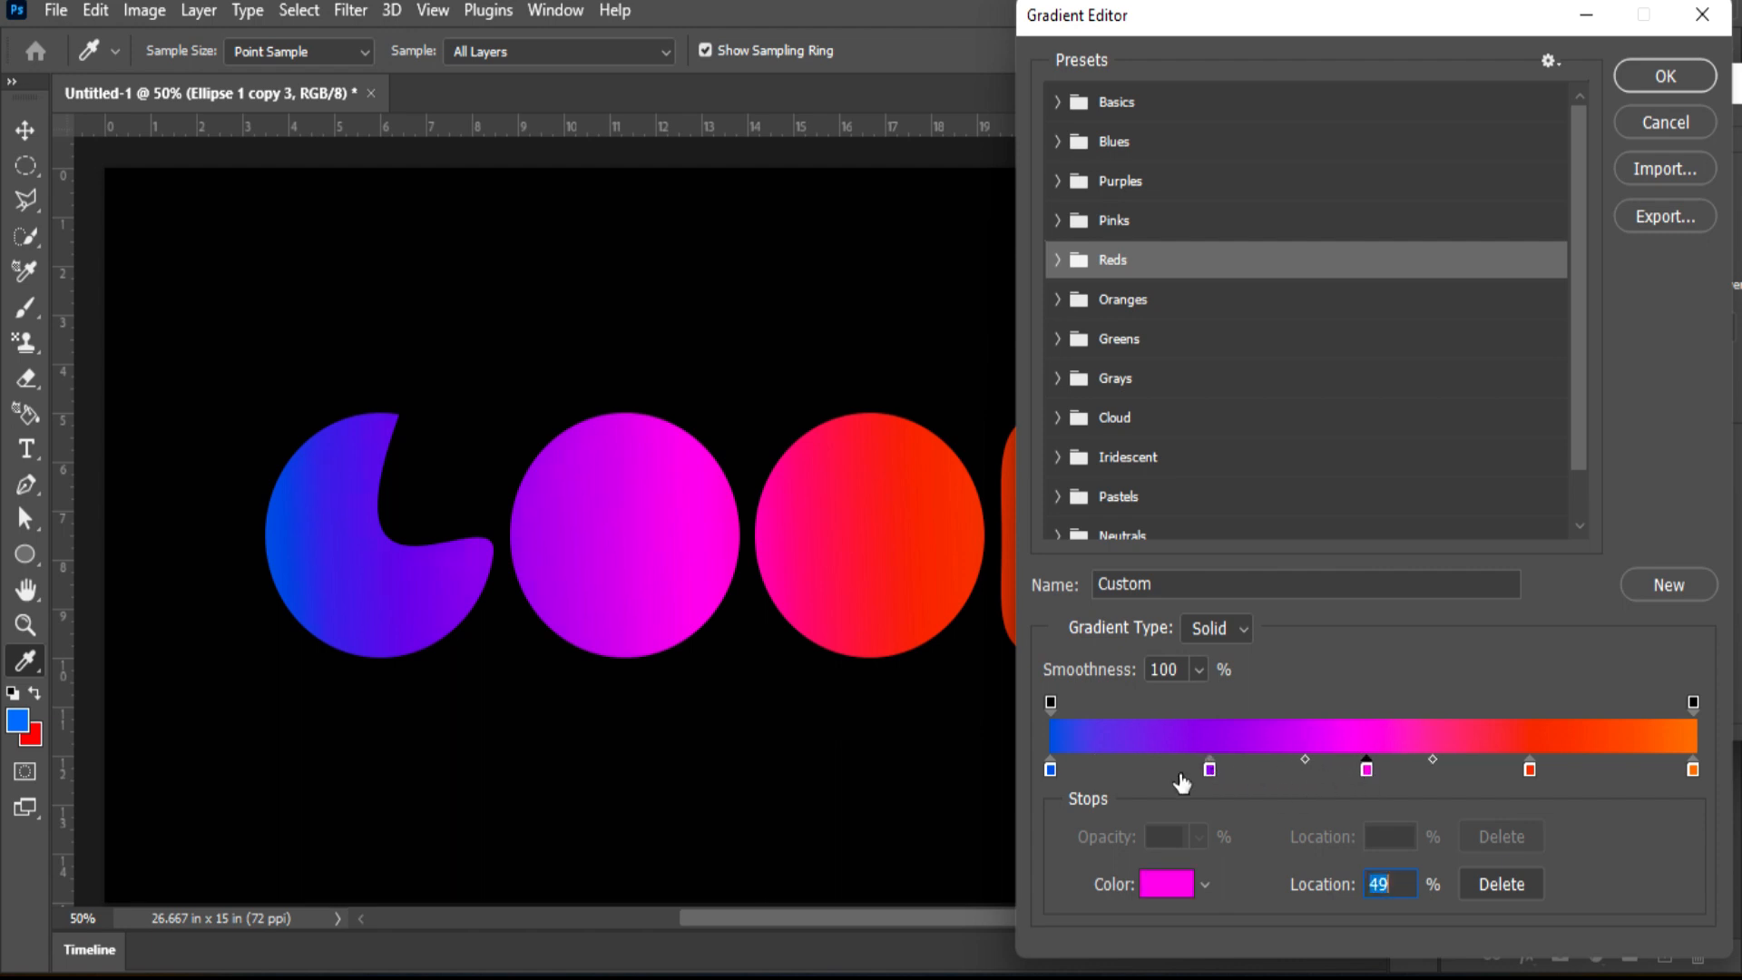
{"action": "left_click_drag", "start_coordinate": [1049, 770], "coordinate": [1082, 770]}
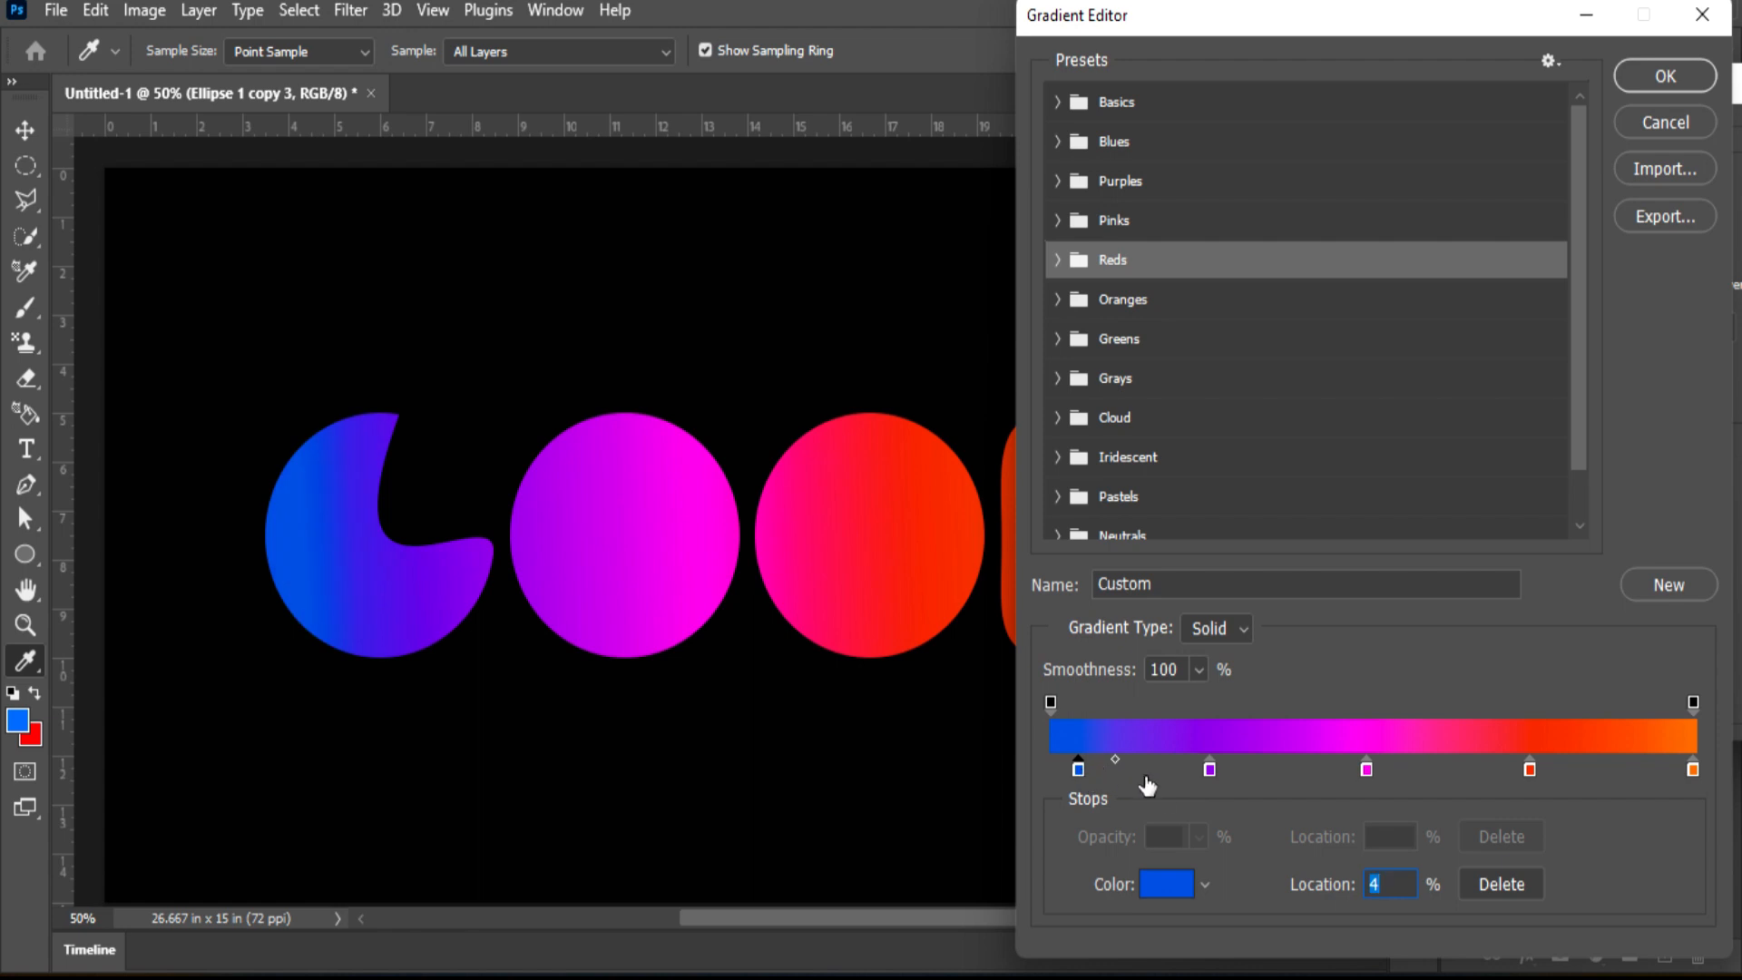
{"action": "left_click_drag", "start_coordinate": [1210, 772], "coordinate": [1241, 772]}
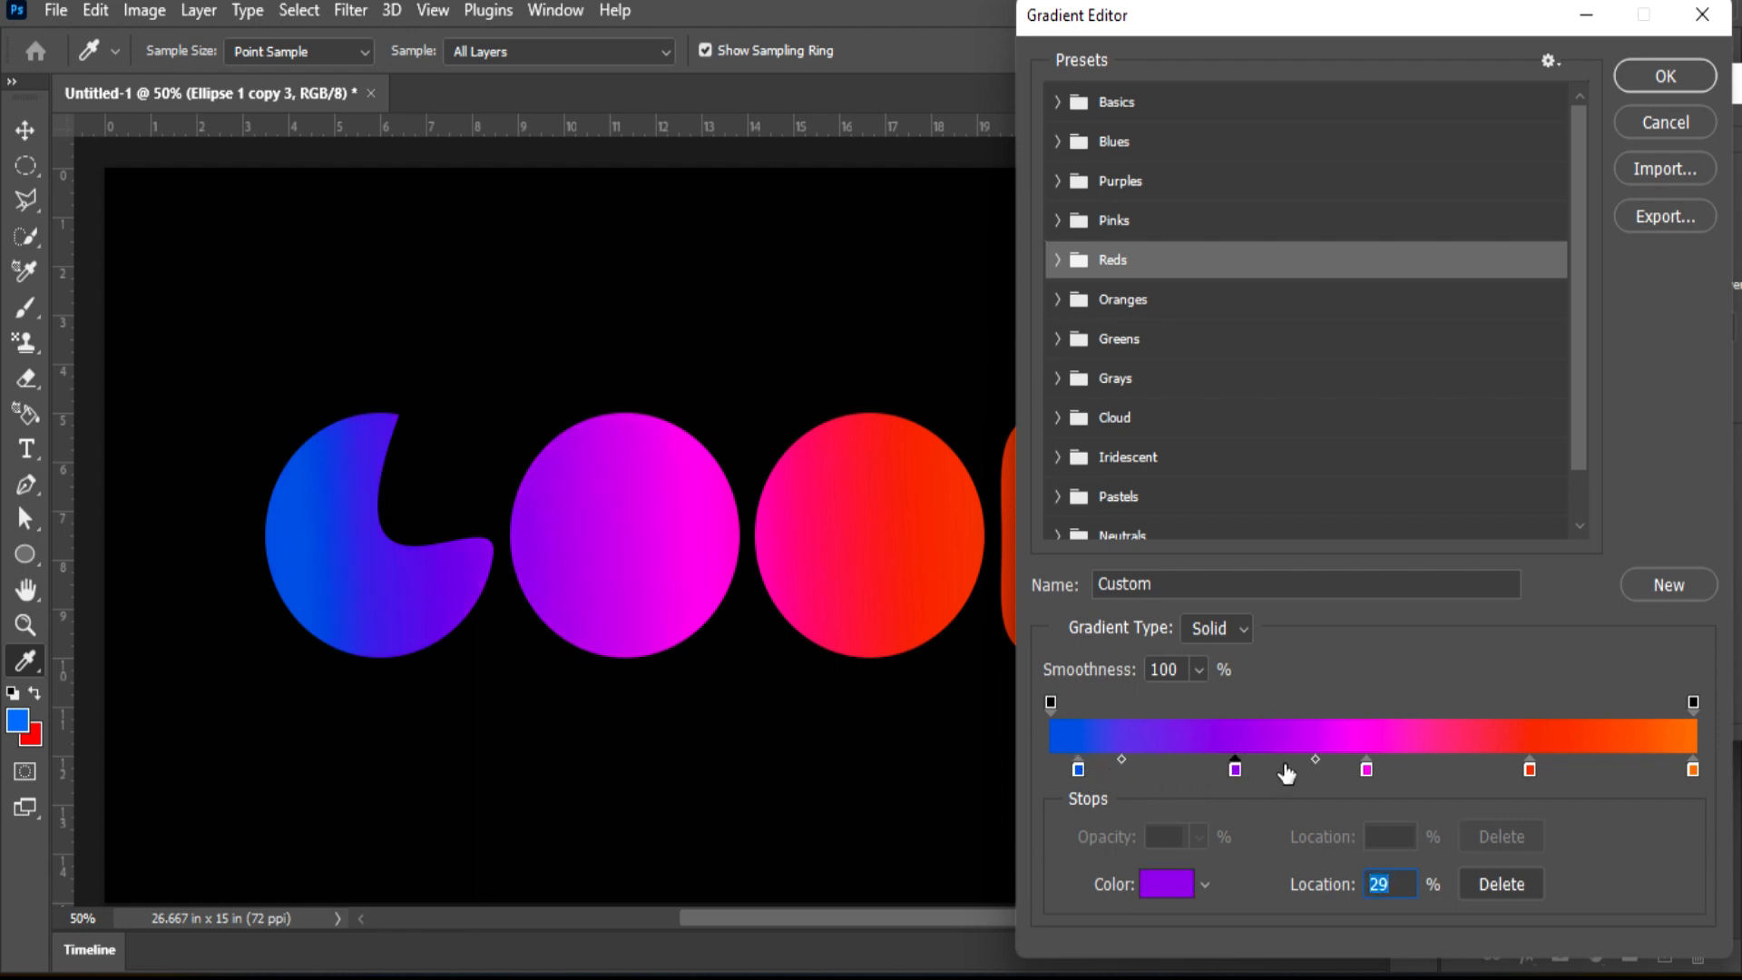
{"action": "left_click_drag", "start_coordinate": [1693, 770], "coordinate": [1663, 770]}
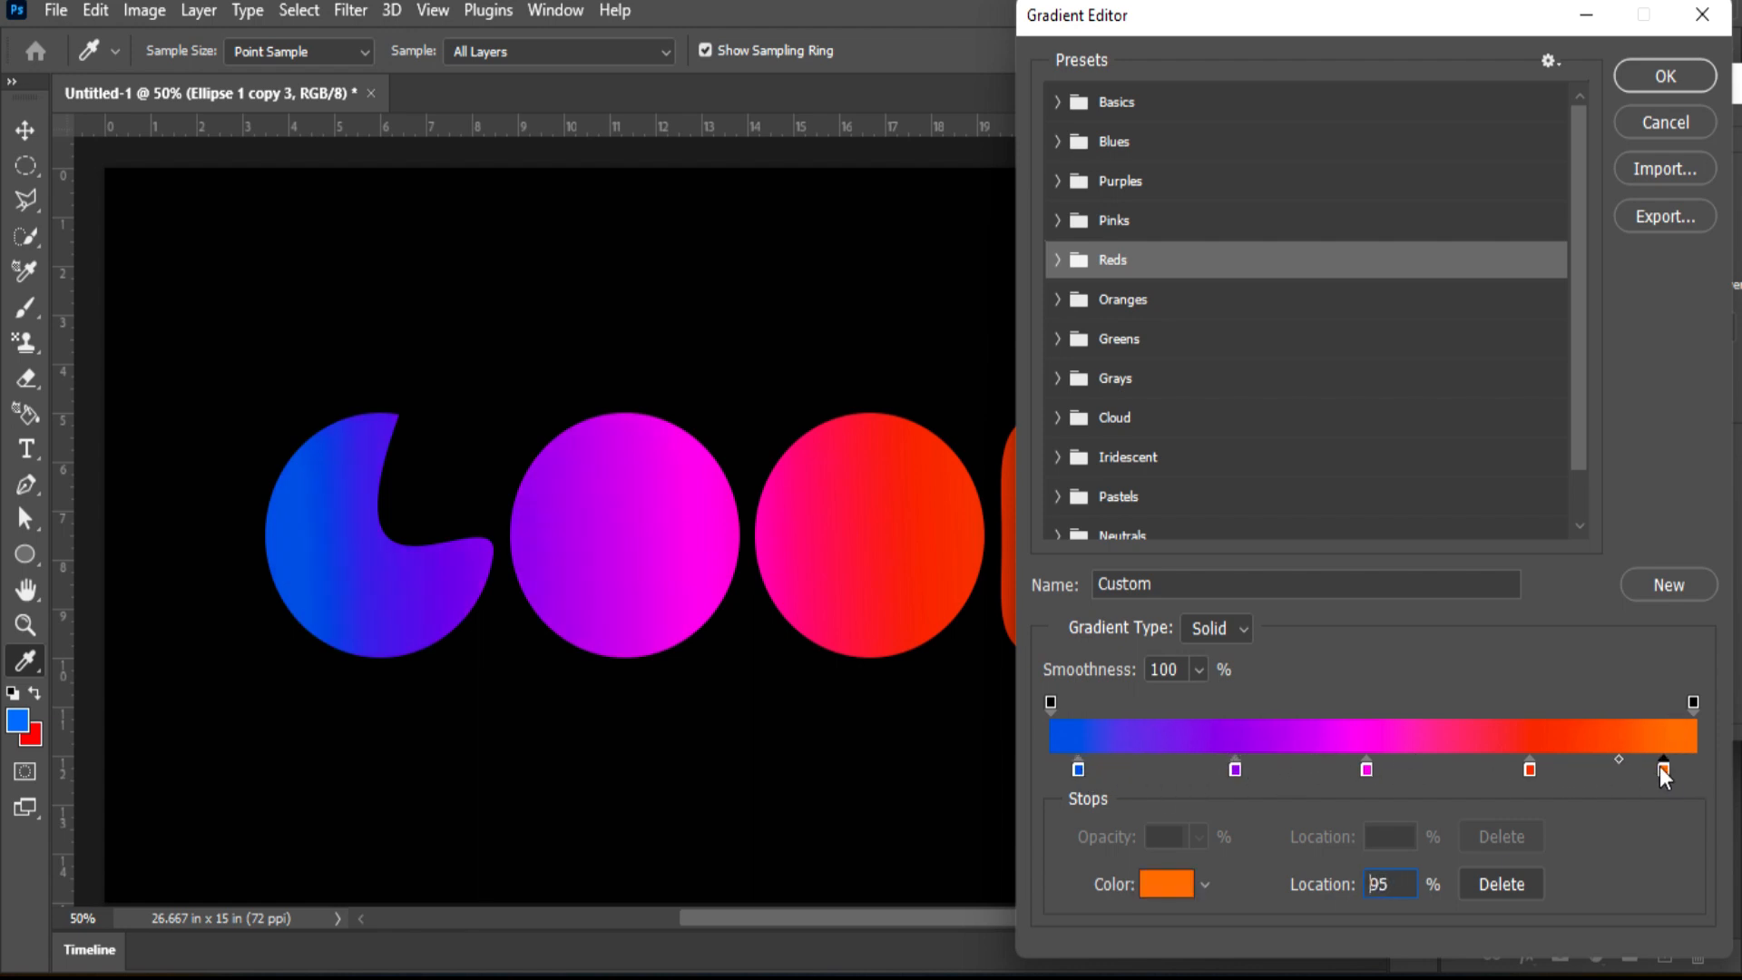
{"action": "left_click_drag", "start_coordinate": [1464, 24], "coordinate": [1408, 37]}
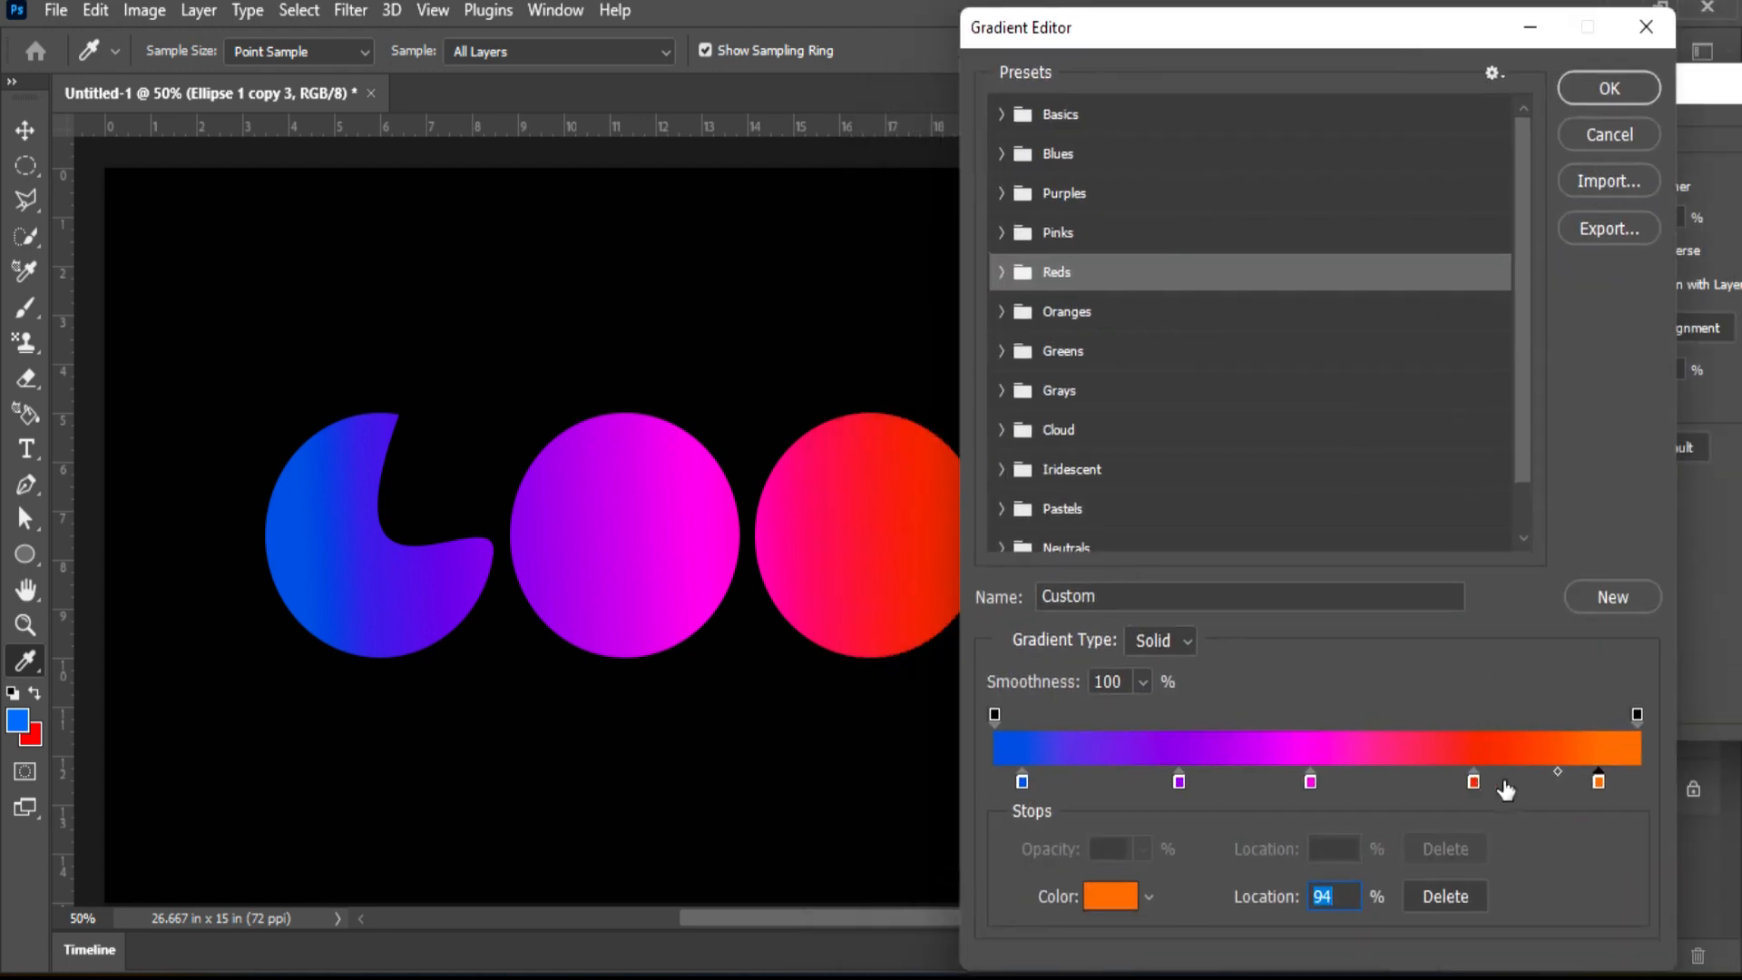
{"action": "left_click_drag", "start_coordinate": [1470, 793], "coordinate": [1450, 786]}
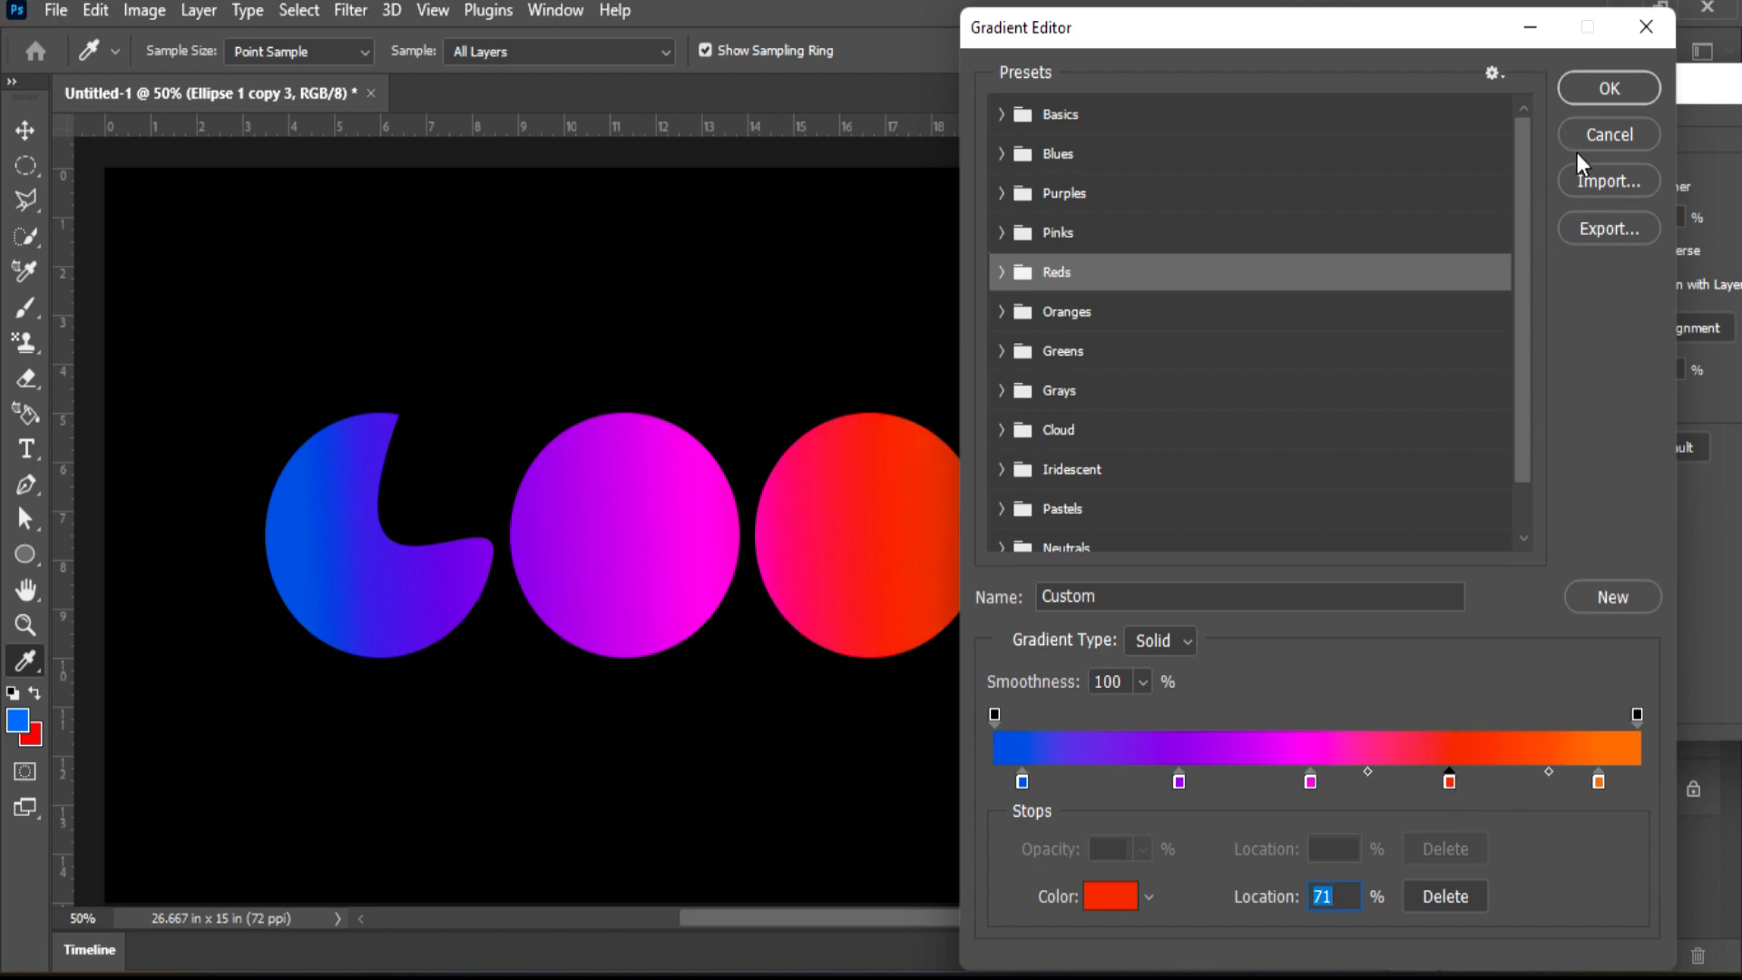
{"action": "left_click", "coordinate": [1601, 91]}
Set the gradient overlay's scale to 150% and its angle to -164°
{"action": "left_click_drag", "start_coordinate": [1418, 76], "coordinate": [1522, 169]}
{"action": "left_click_drag", "start_coordinate": [1658, 455], "coordinate": [1730, 461]}
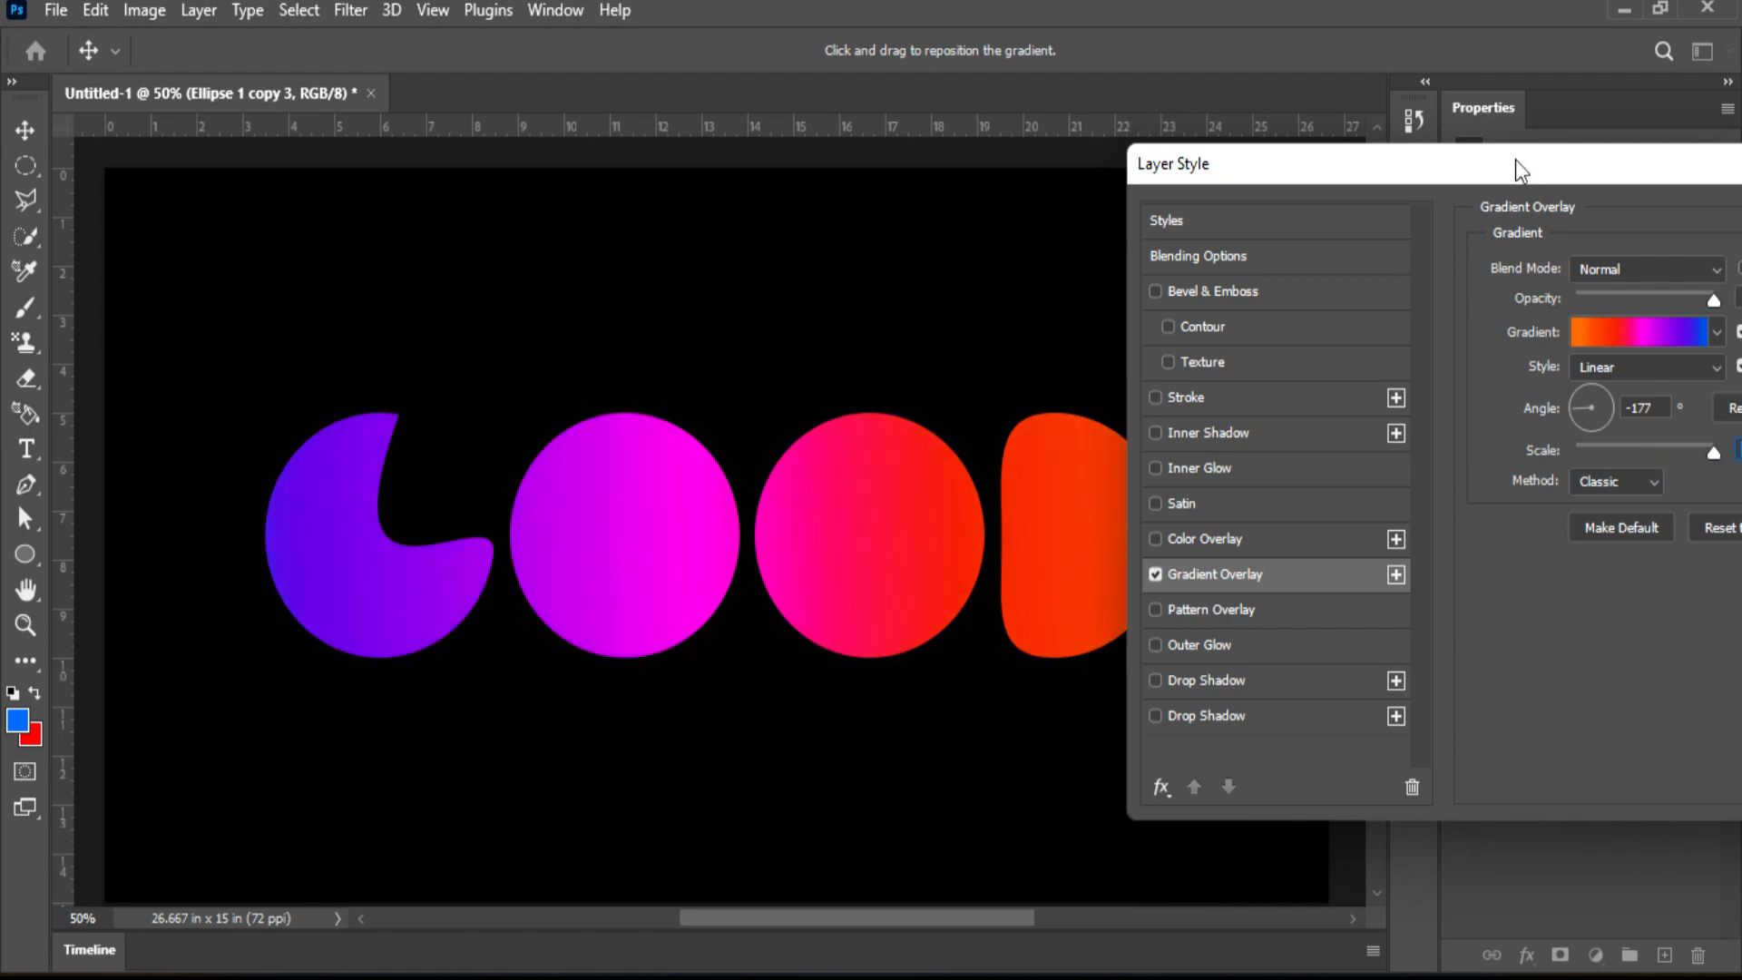
{"action": "left_click_drag", "start_coordinate": [1515, 159], "coordinate": [1402, 268]}
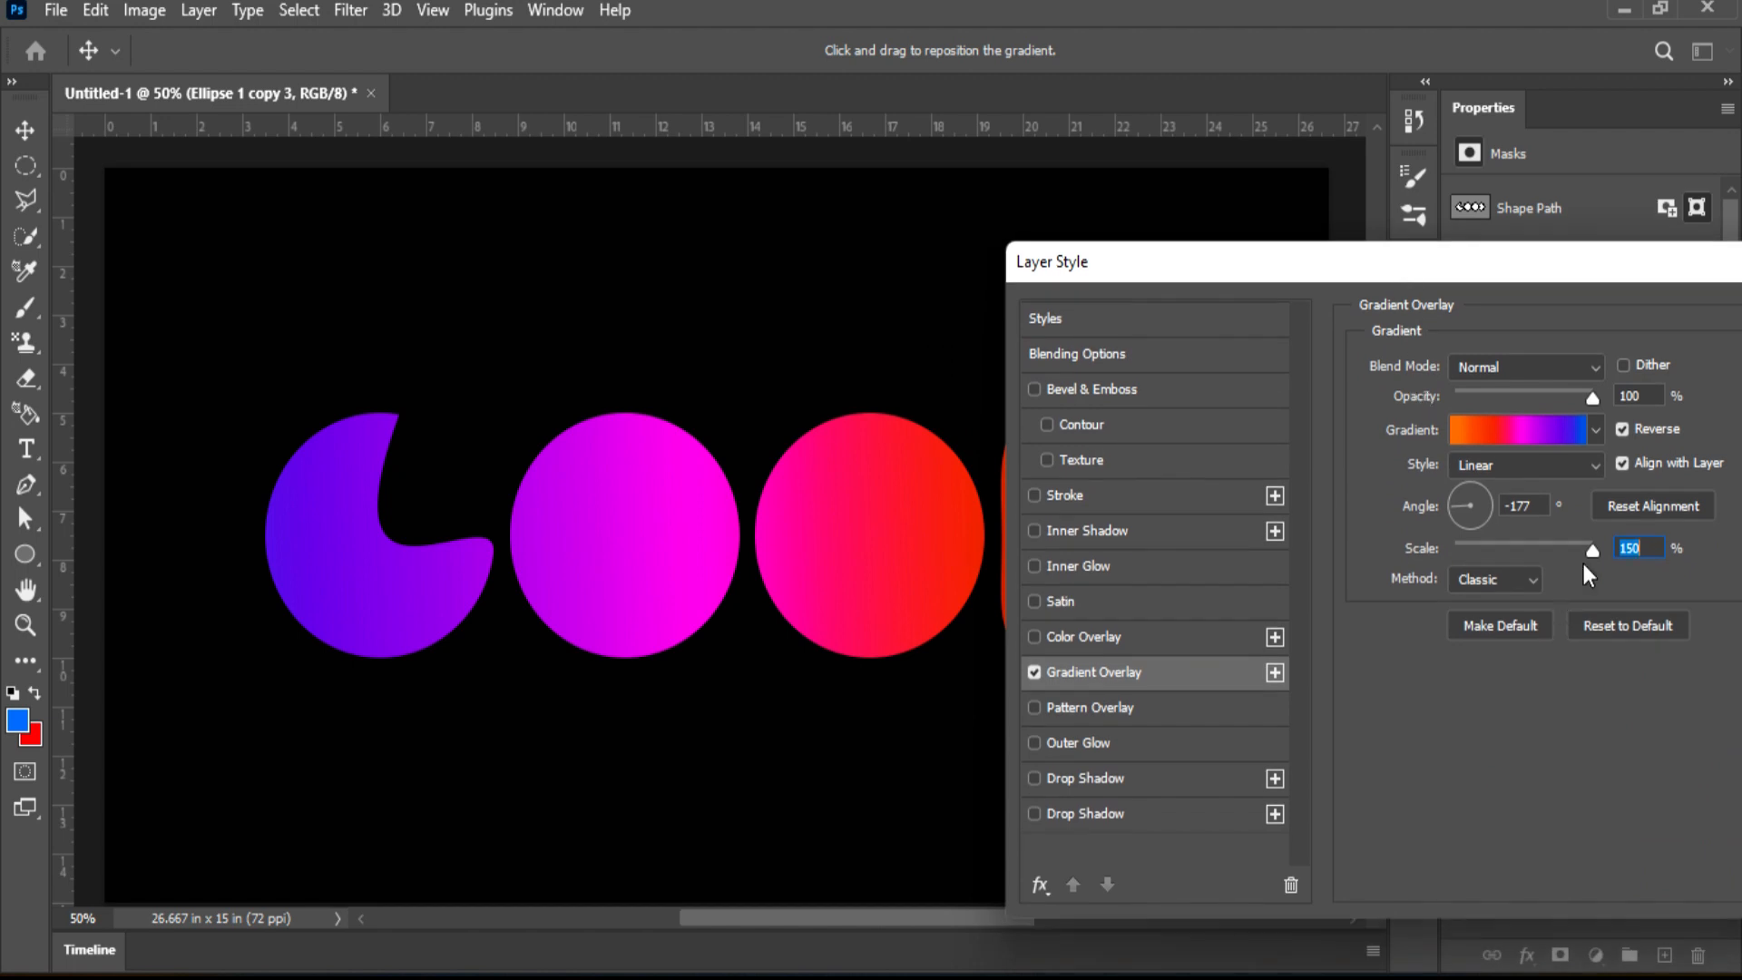
{"action": "left_click", "coordinate": [1455, 509]}
{"action": "left_click", "coordinate": [1455, 511]}
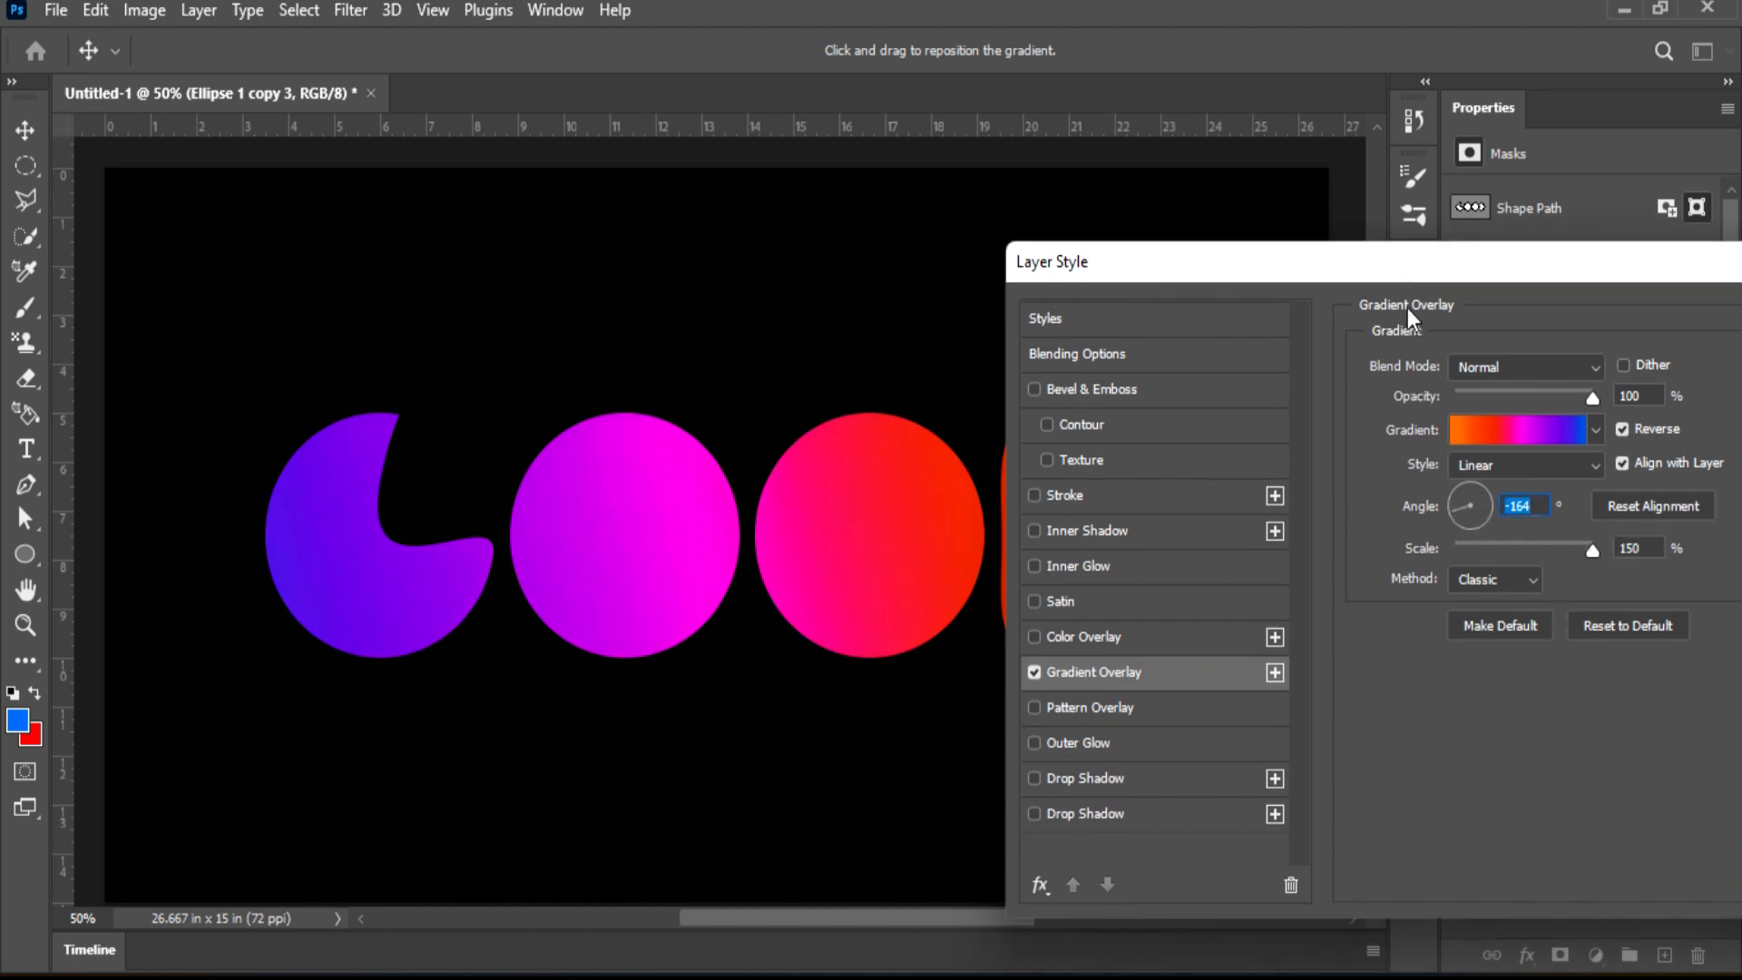
Accept the gradient overlay style and add a layer mask to the merged shape layer
{"action": "left_click_drag", "start_coordinate": [1407, 308], "coordinate": [1266, 131]}
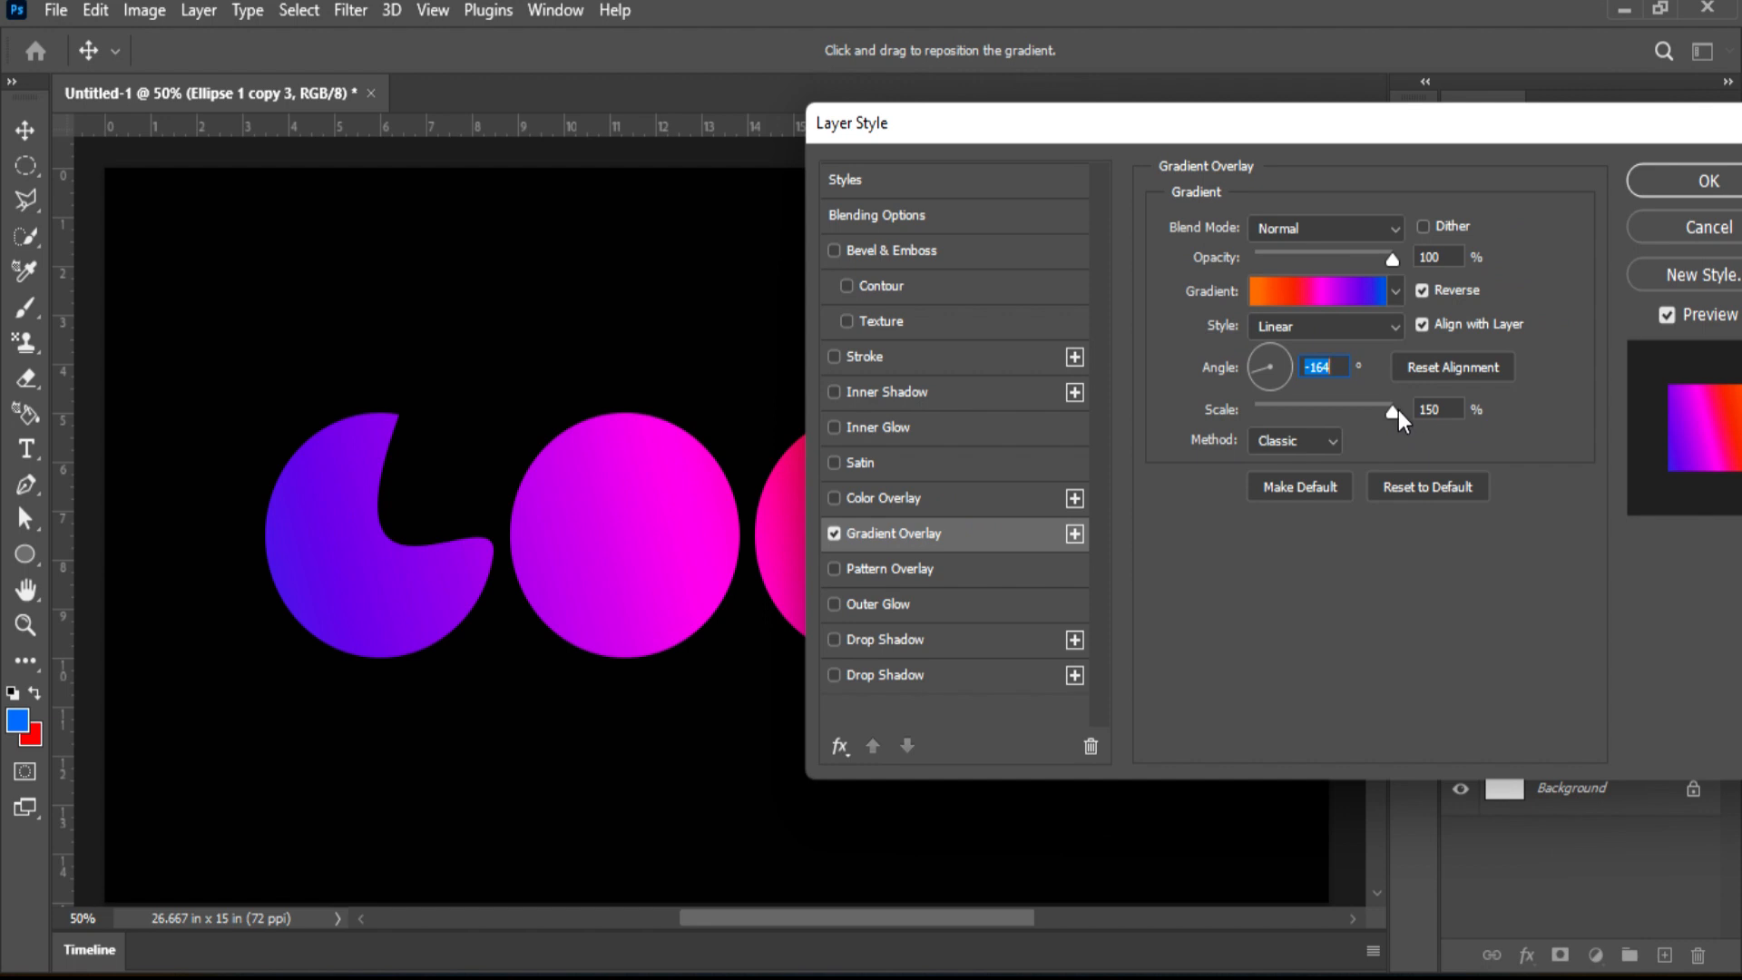
{"action": "left_click", "coordinate": [1636, 191]}
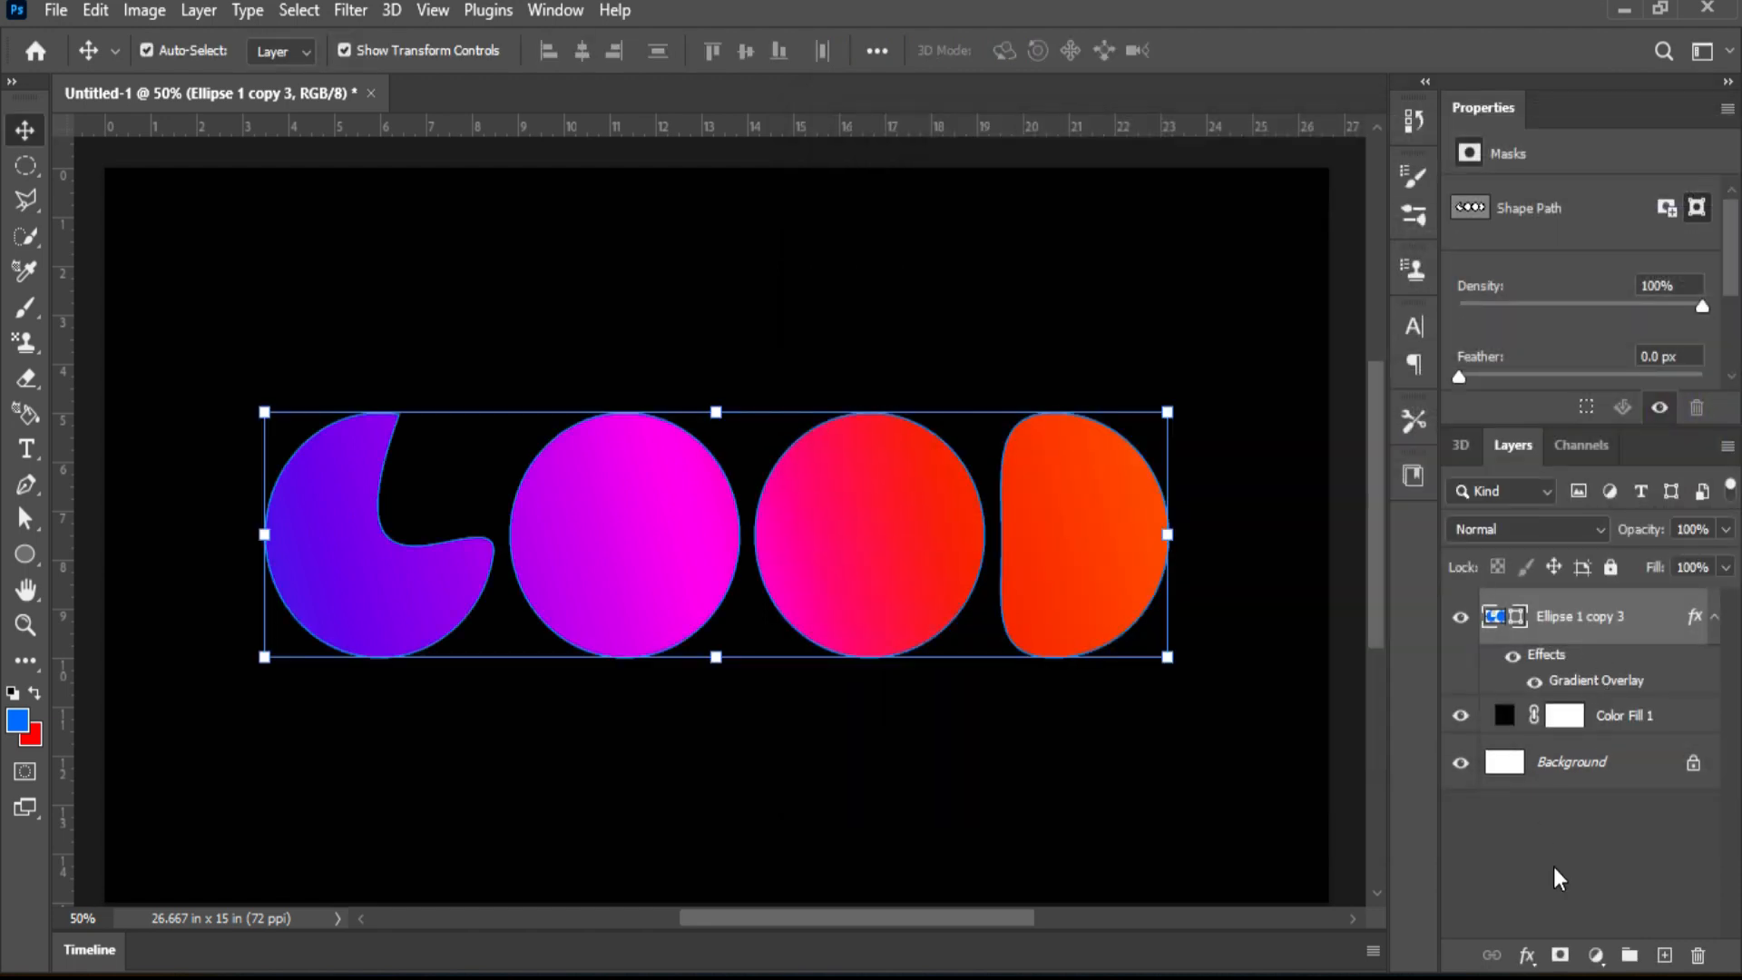
{"action": "left_click", "coordinate": [1561, 953]}
{"action": "left_click", "coordinate": [1578, 839]}
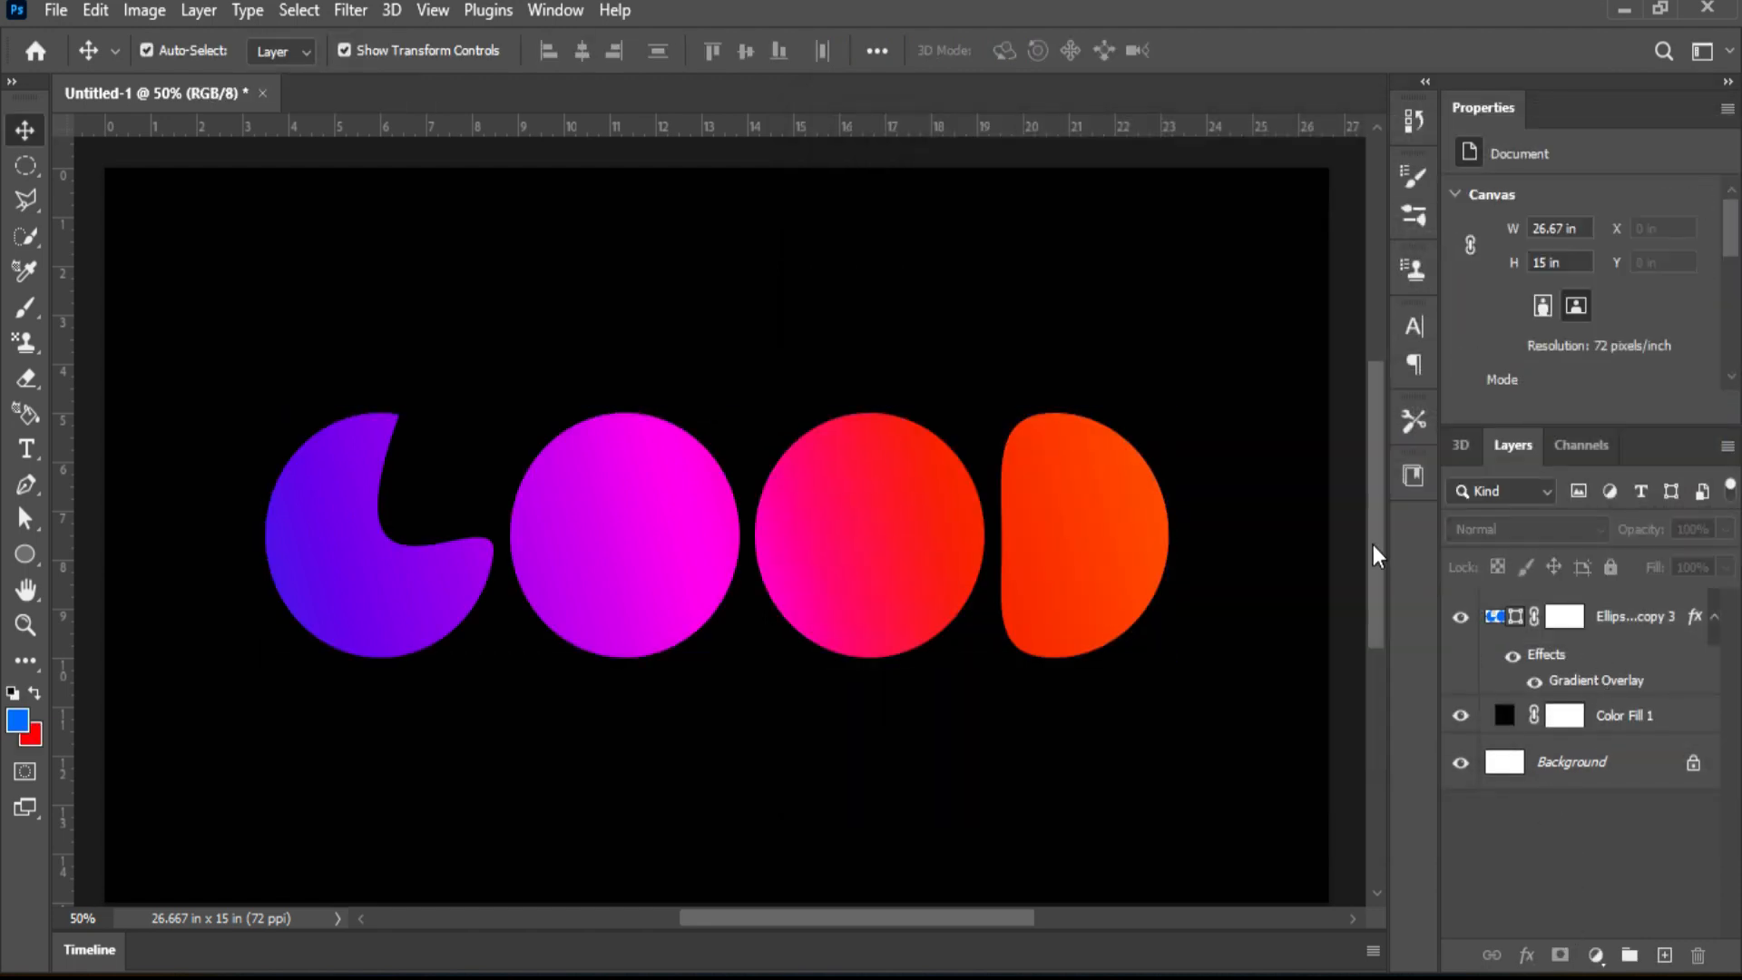
Convert the masked shape layer to a smart object and duplicate it, keeping both layers visible
{"action": "right_click", "coordinate": [1608, 625]}
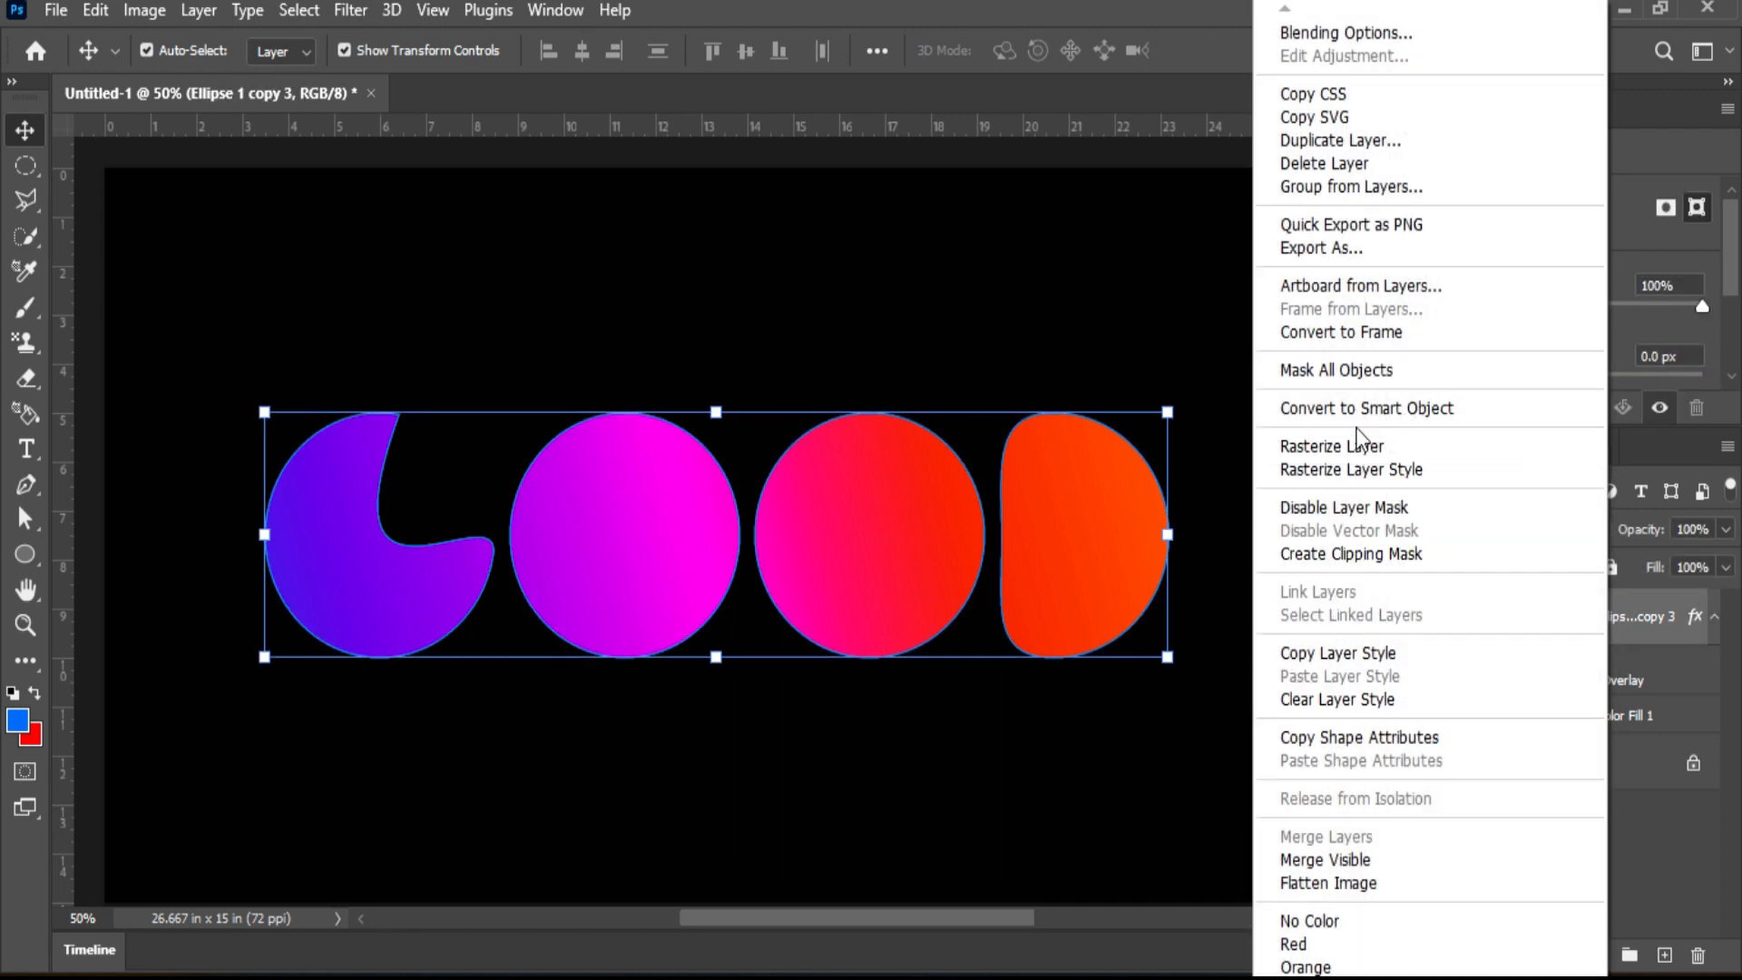
{"action": "left_click", "coordinate": [1361, 420]}
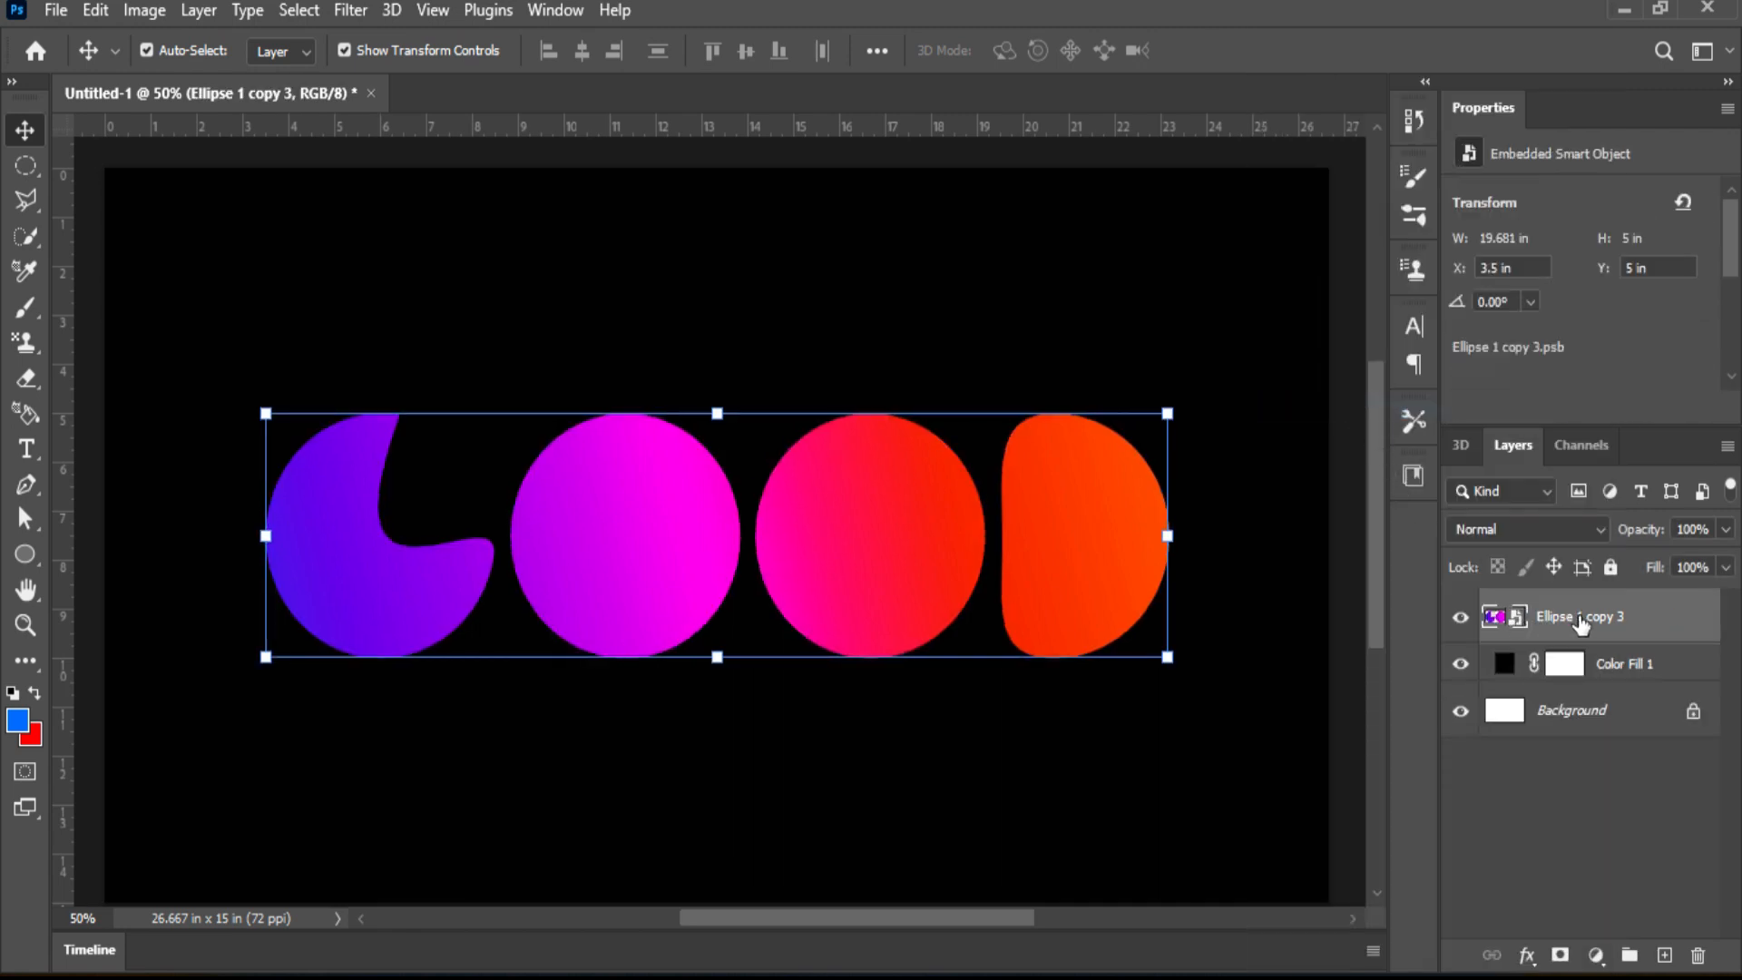
{"action": "left_click_drag", "start_coordinate": [1578, 626], "coordinate": [1664, 955]}
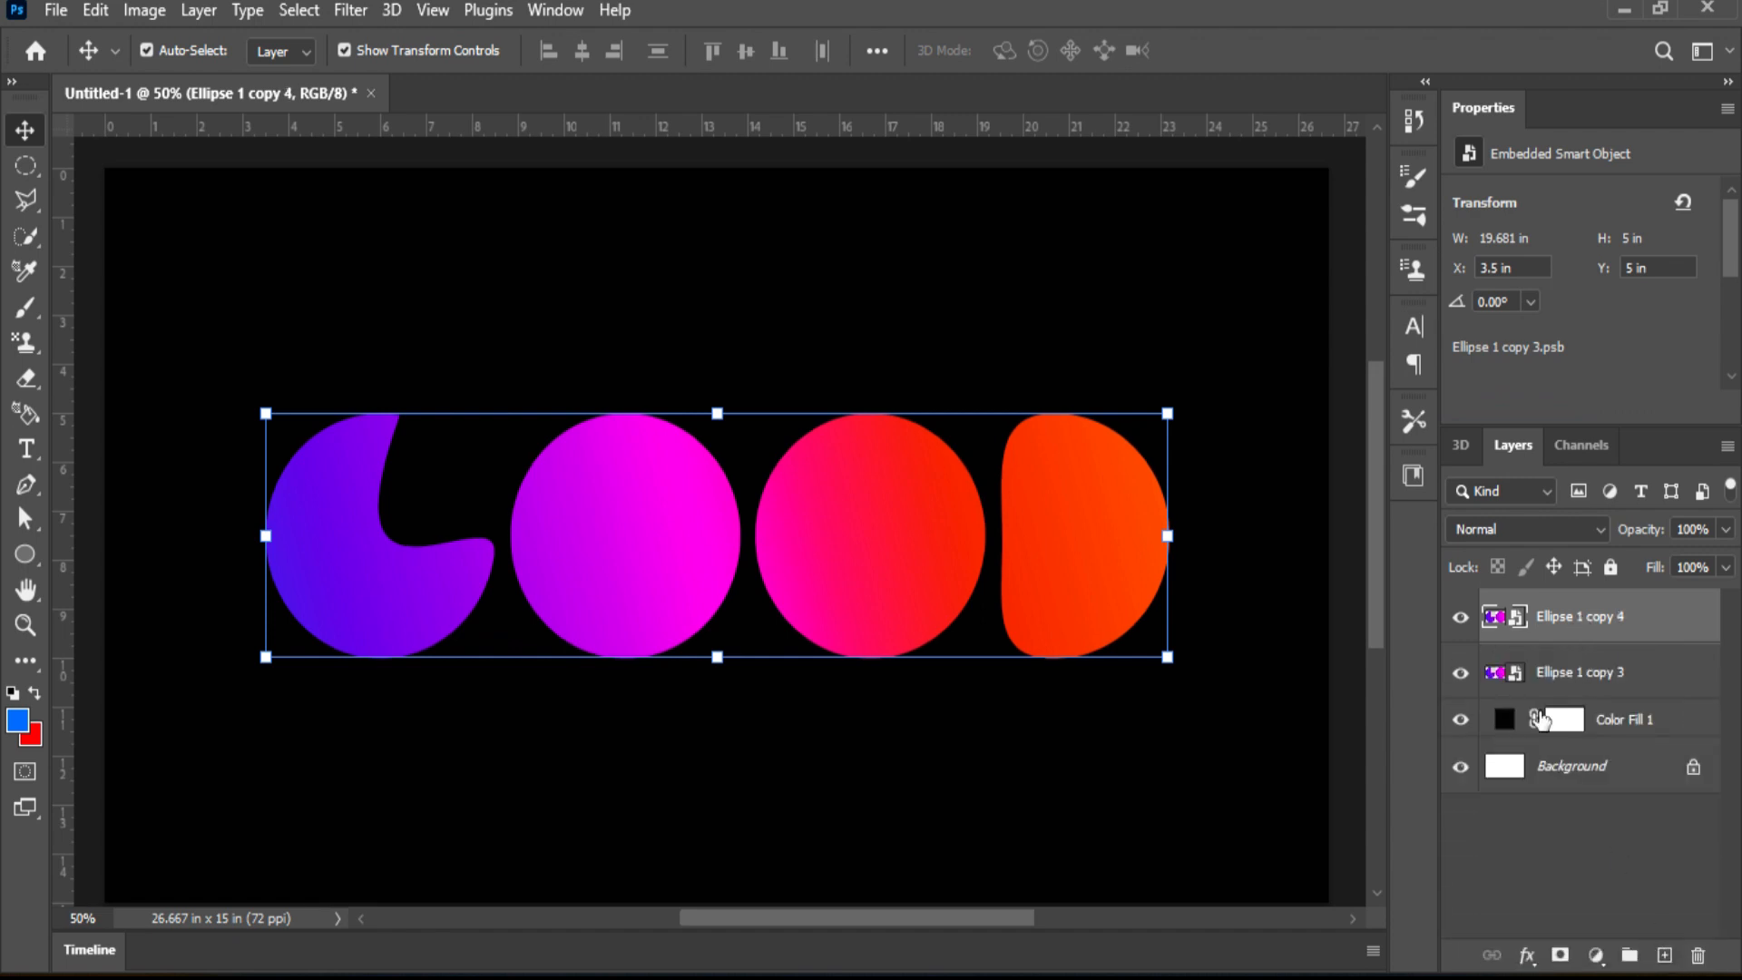
{"action": "left_click", "coordinate": [1458, 624]}
{"action": "left_click", "coordinate": [1457, 624]}
{"action": "left_click", "coordinate": [1460, 672]}
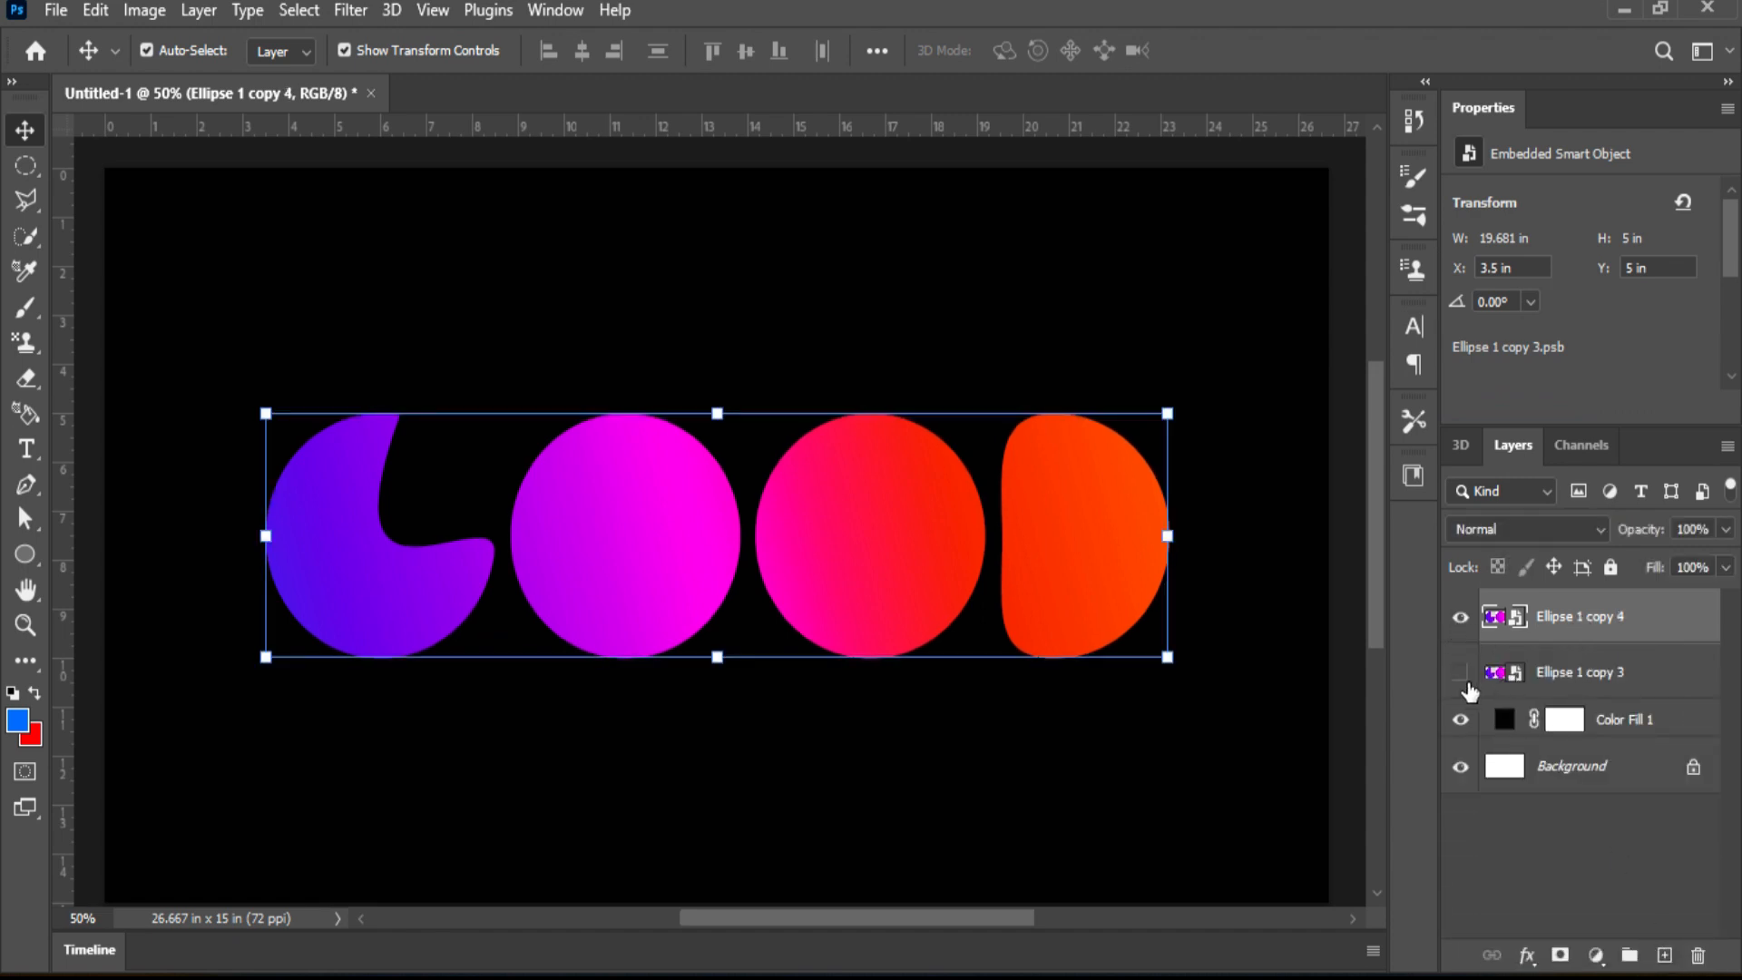
{"action": "left_click", "coordinate": [1633, 686]}
Apply a Gaussian Blur with a 40.1-pixel radius to the upper smart object copy
{"action": "left_click", "coordinate": [1645, 635]}
{"action": "left_click", "coordinate": [349, 11]}
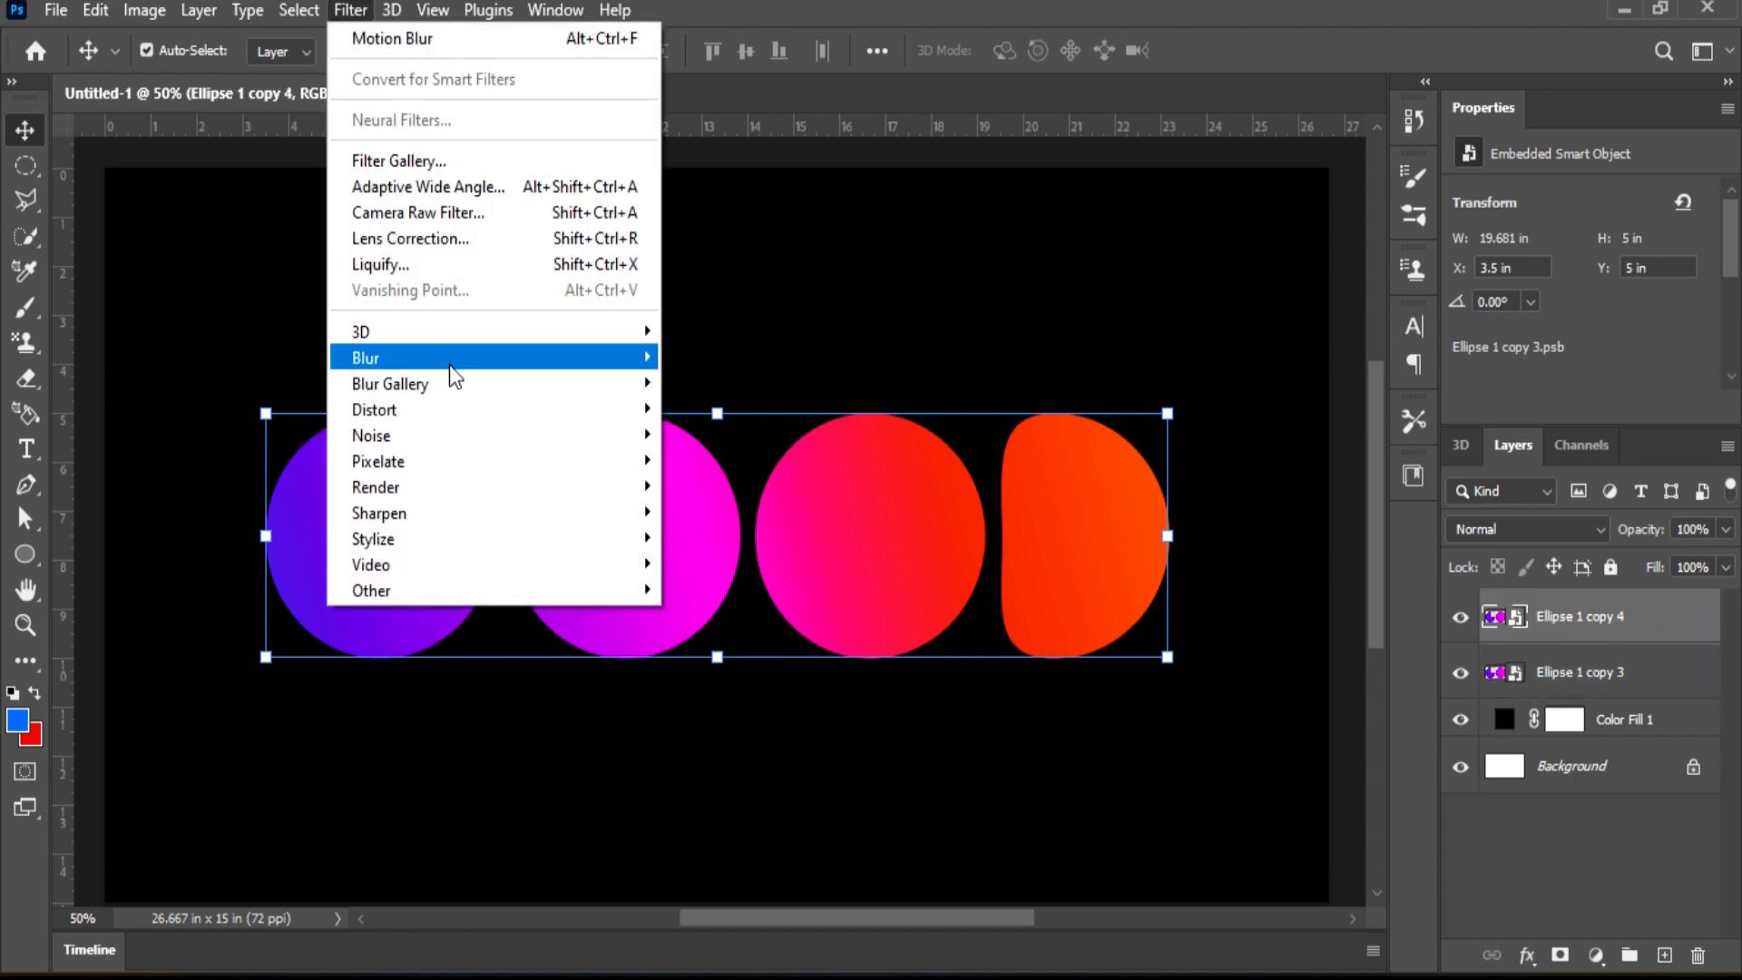
{"action": "mouse_move", "coordinate": [449, 363]}
{"action": "left_click", "coordinate": [754, 460]}
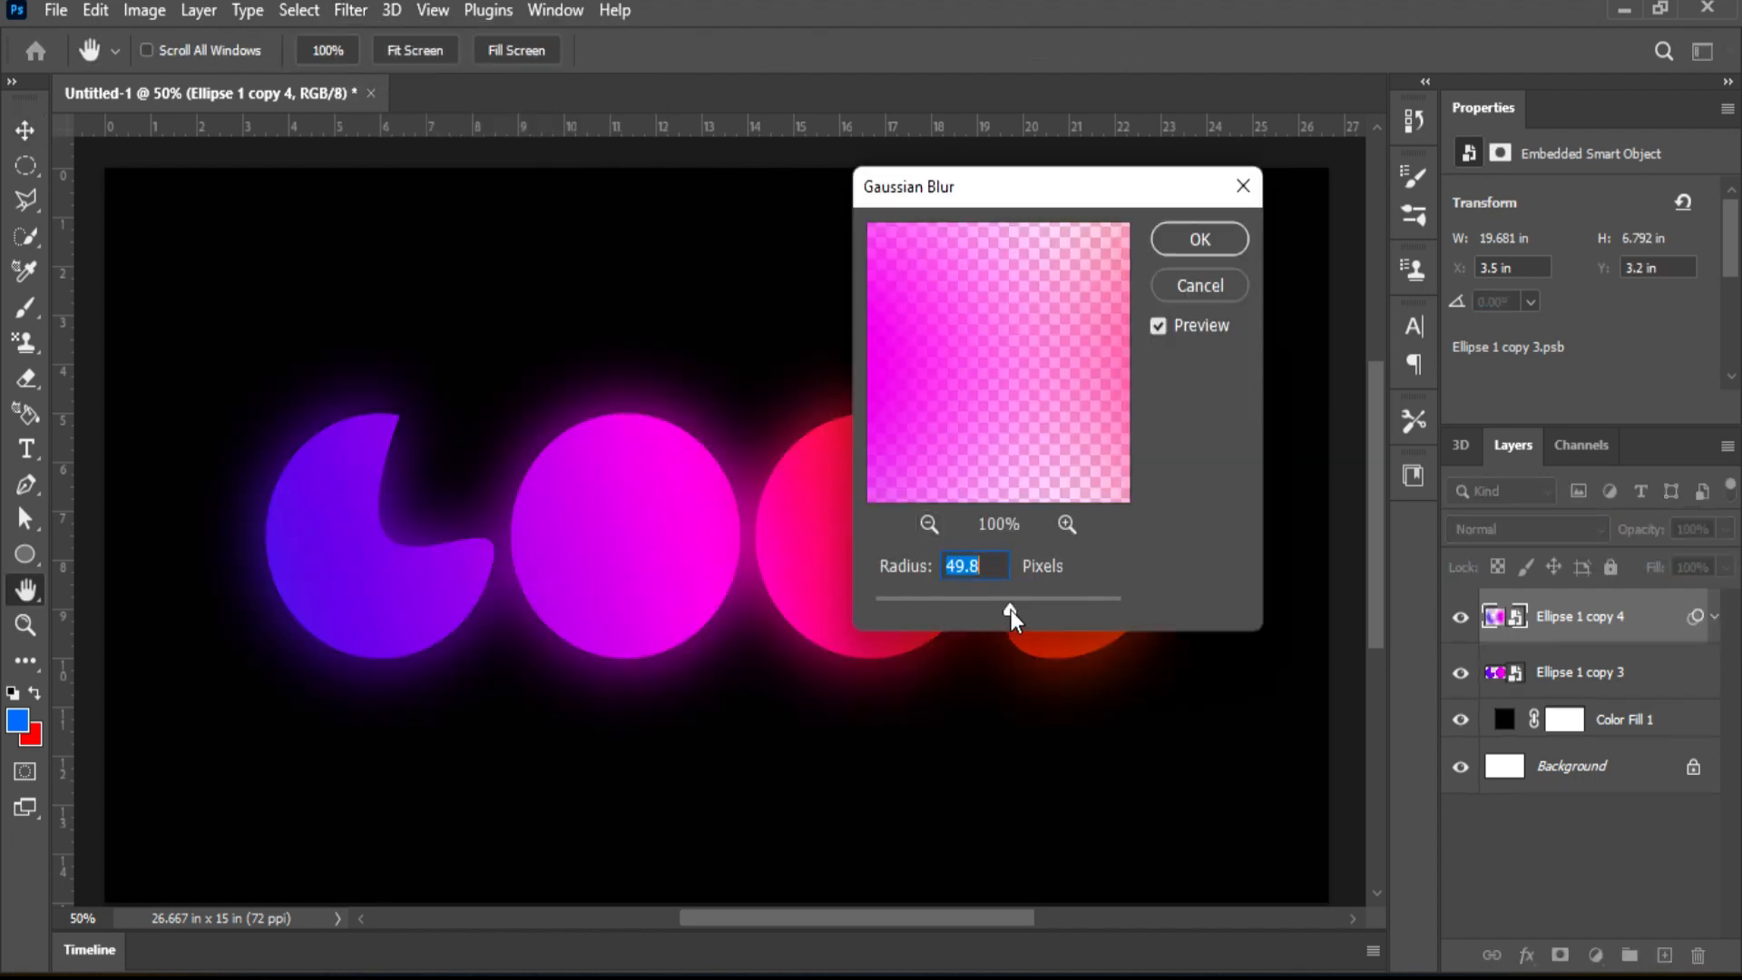
{"action": "left_click_drag", "start_coordinate": [1010, 609], "coordinate": [1003, 608]}
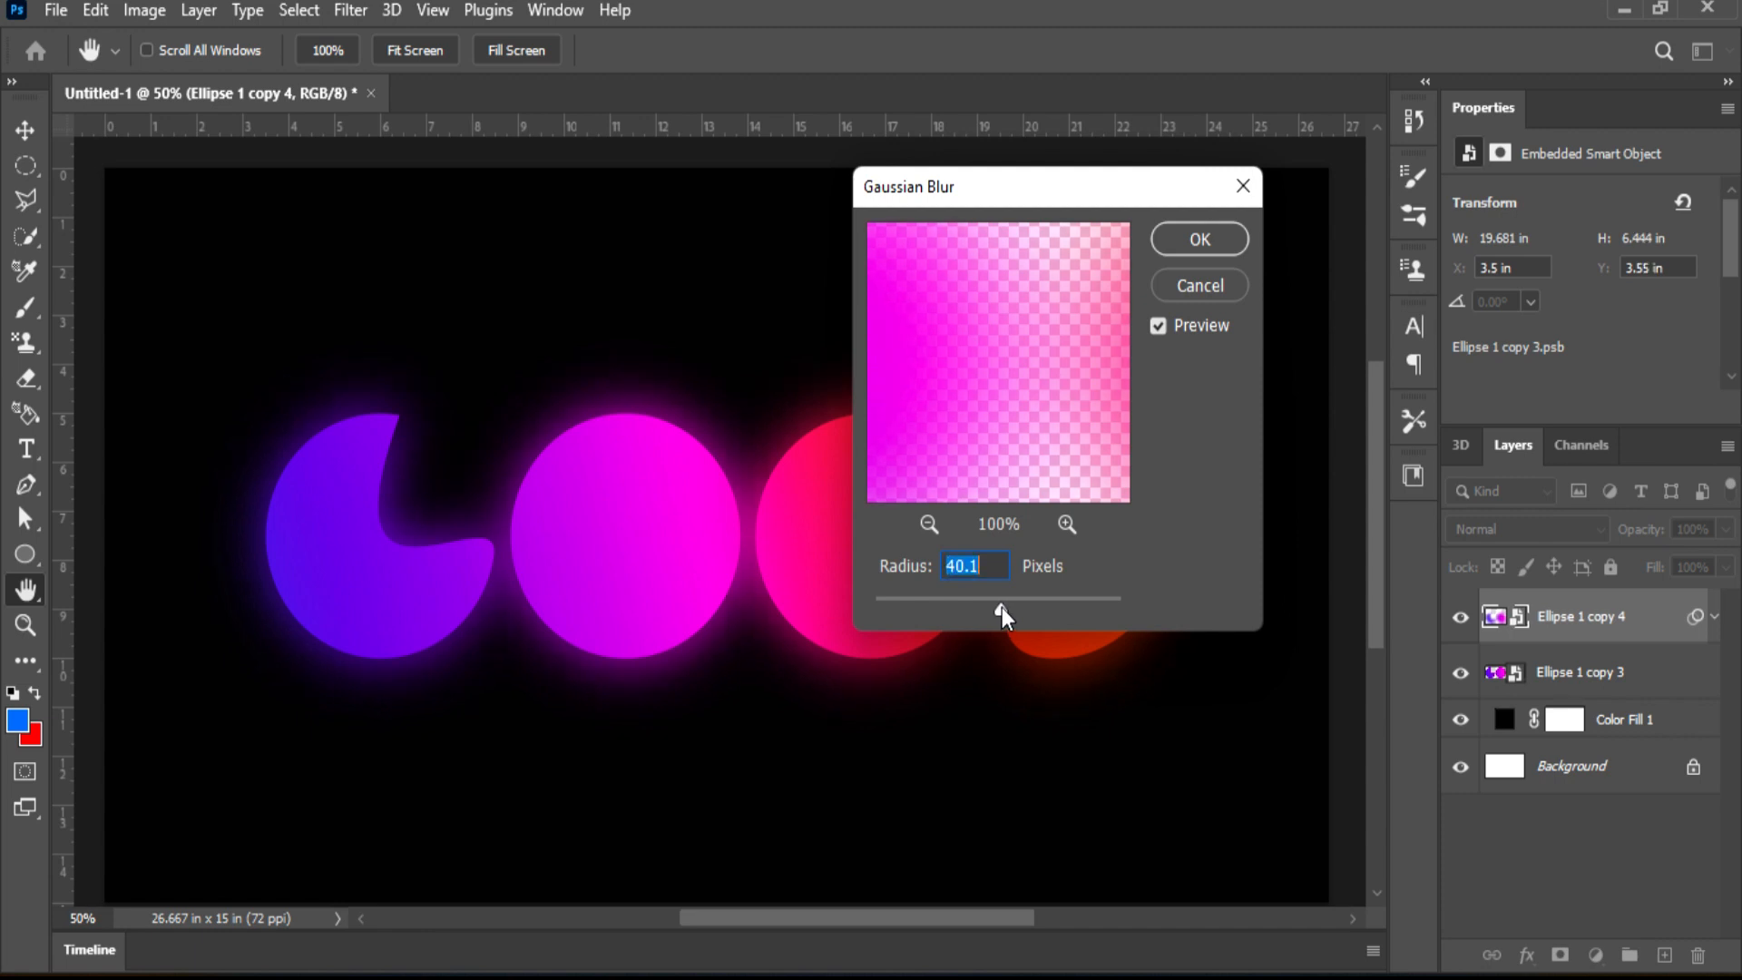
{"action": "left_click", "coordinate": [1220, 239]}
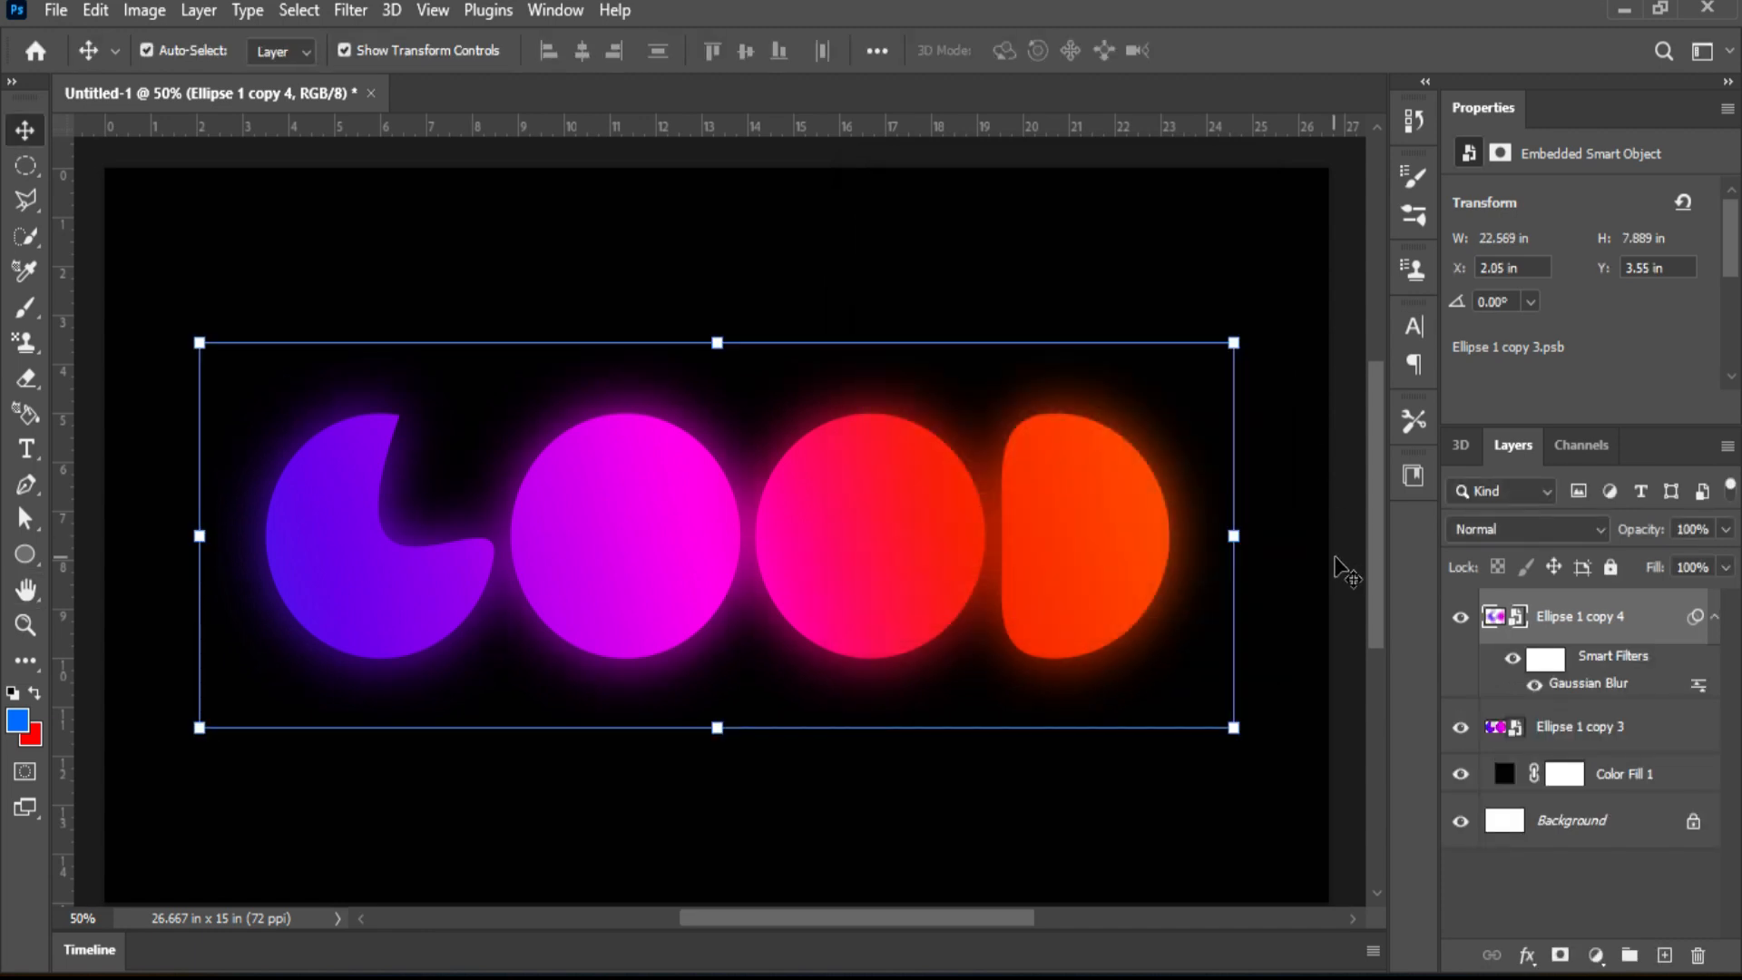
Lower the opacity of the Gaussian-blurred layer to 60% and check its glow without the sharp shapes
{"action": "left_click", "coordinate": [1723, 532]}
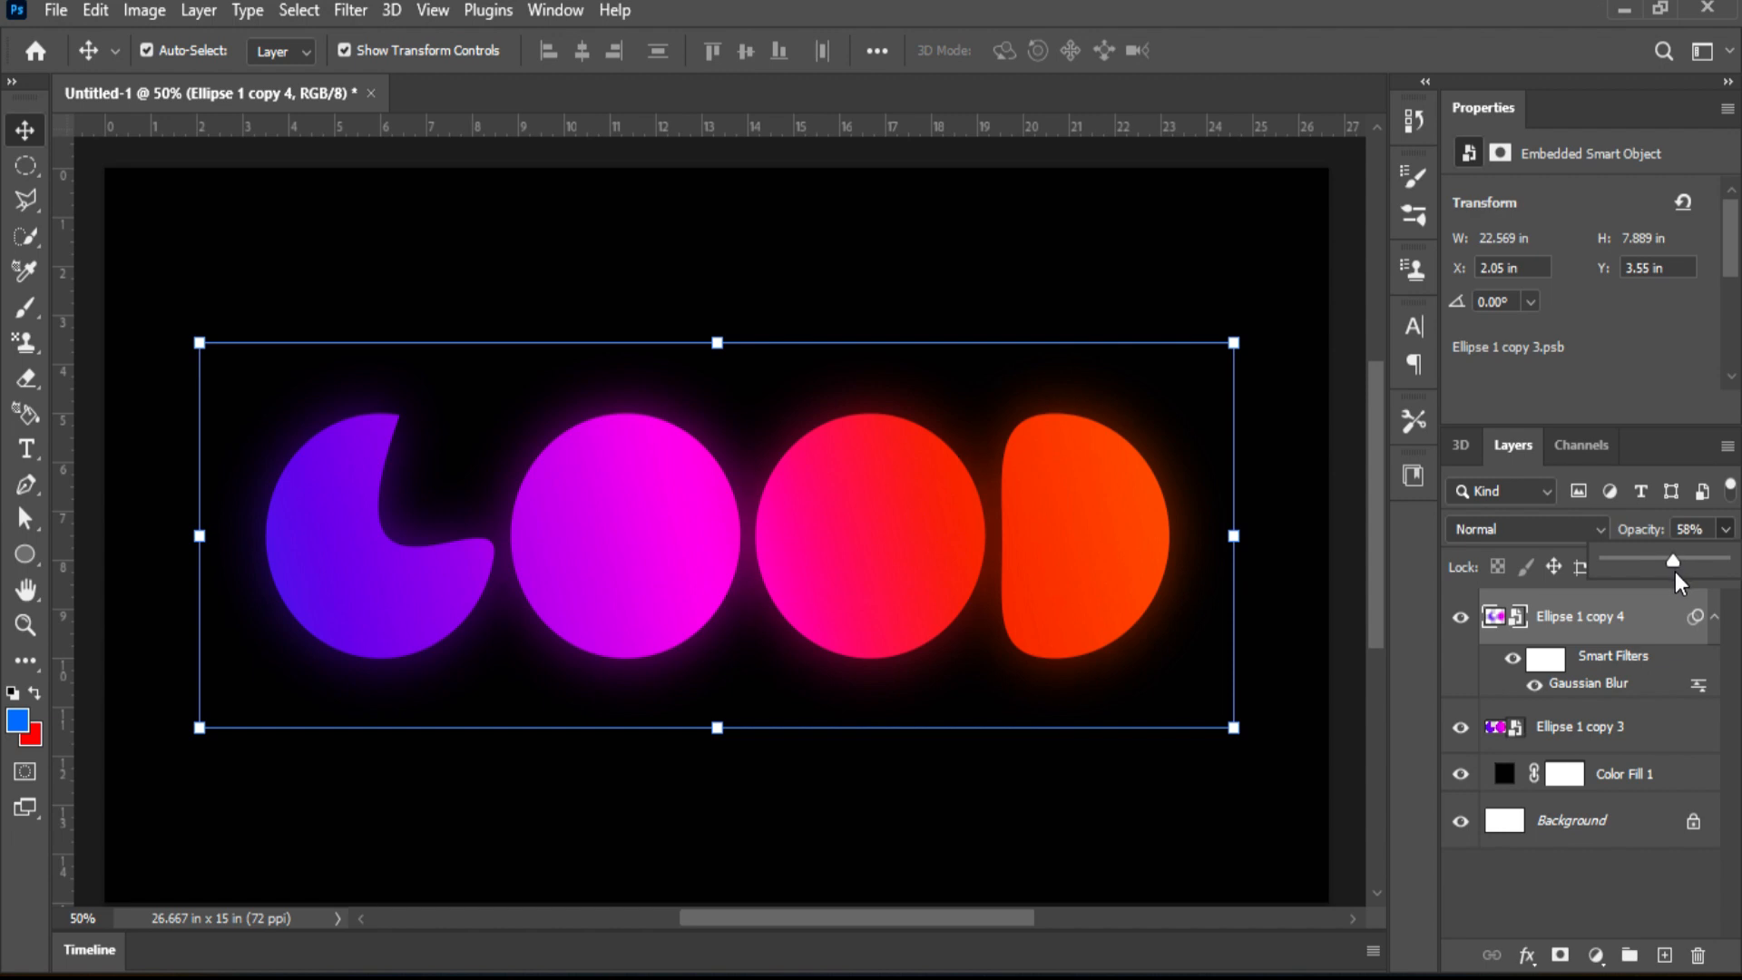
{"action": "left_click", "coordinate": [1522, 926]}
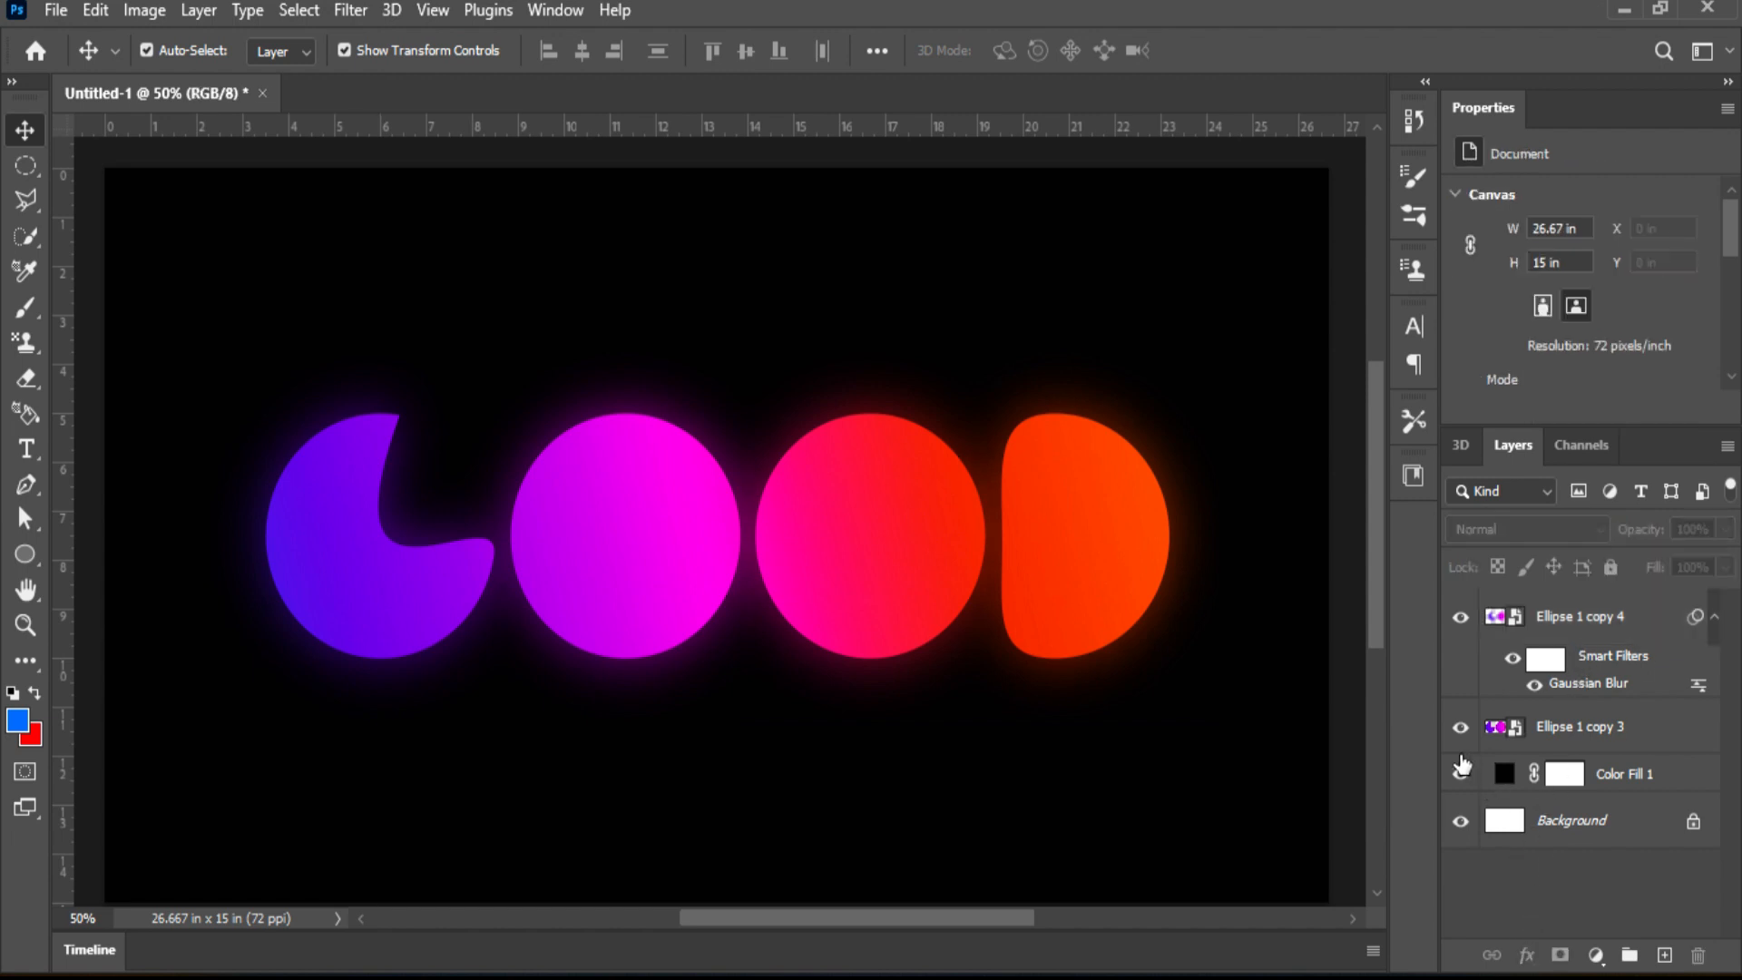
{"action": "left_click", "coordinate": [1461, 729]}
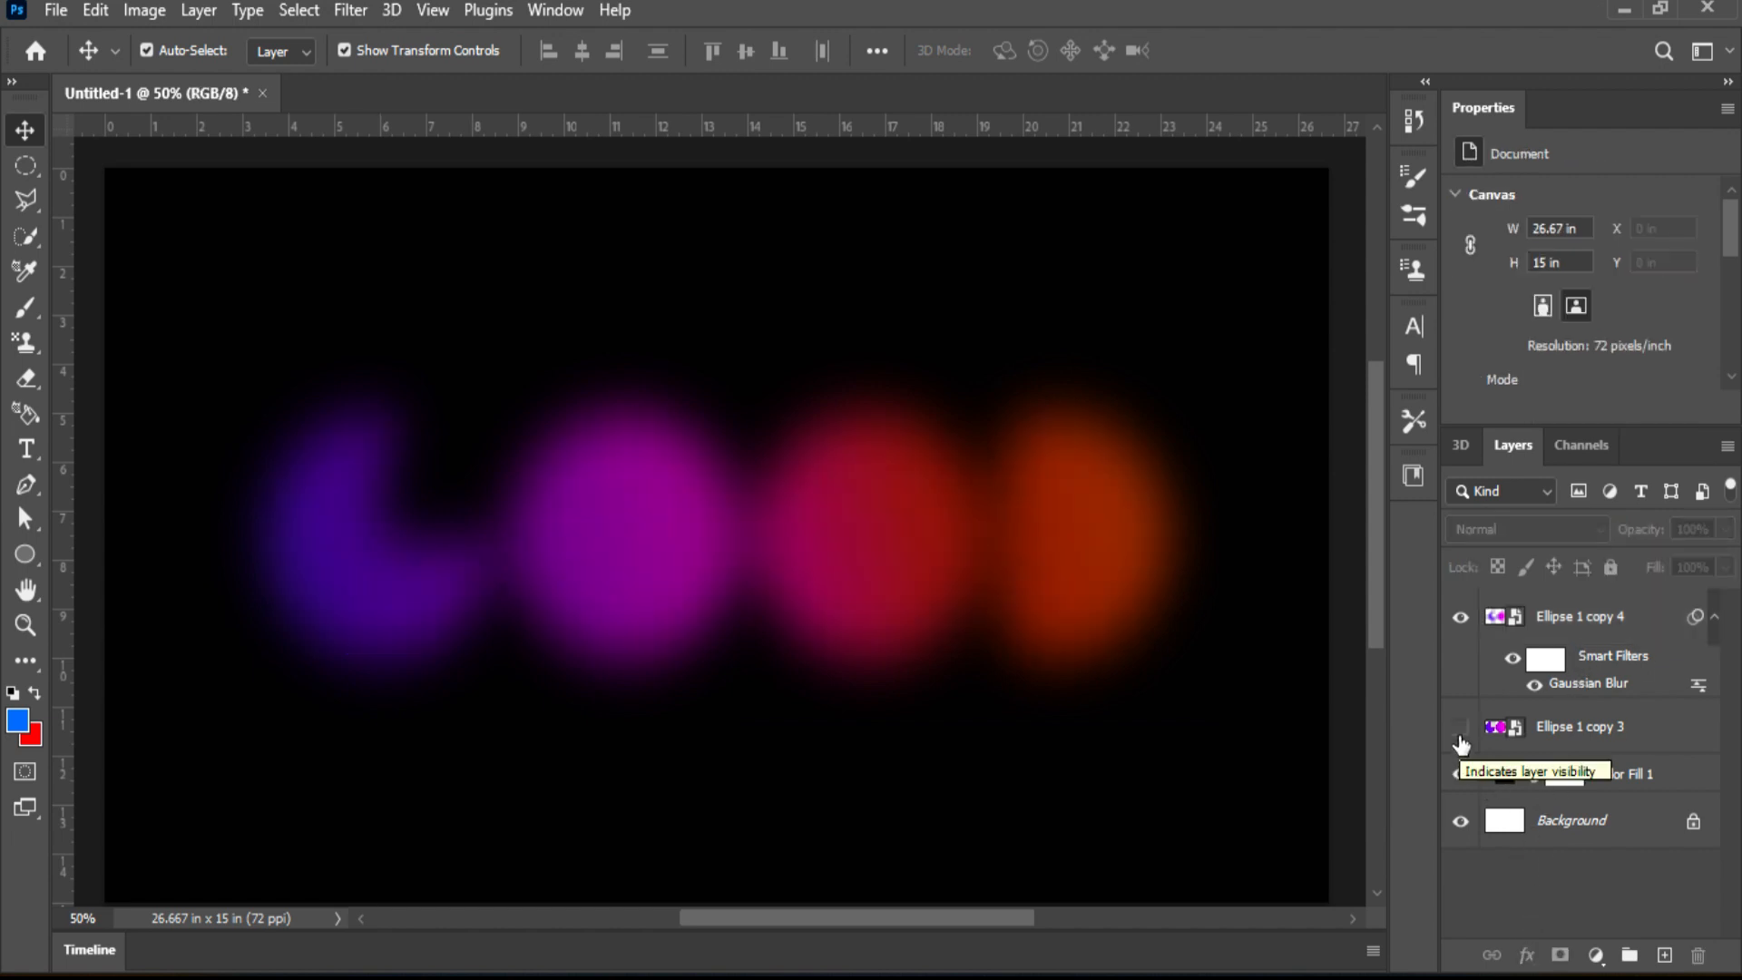
{"action": "left_click", "coordinate": [1460, 730]}
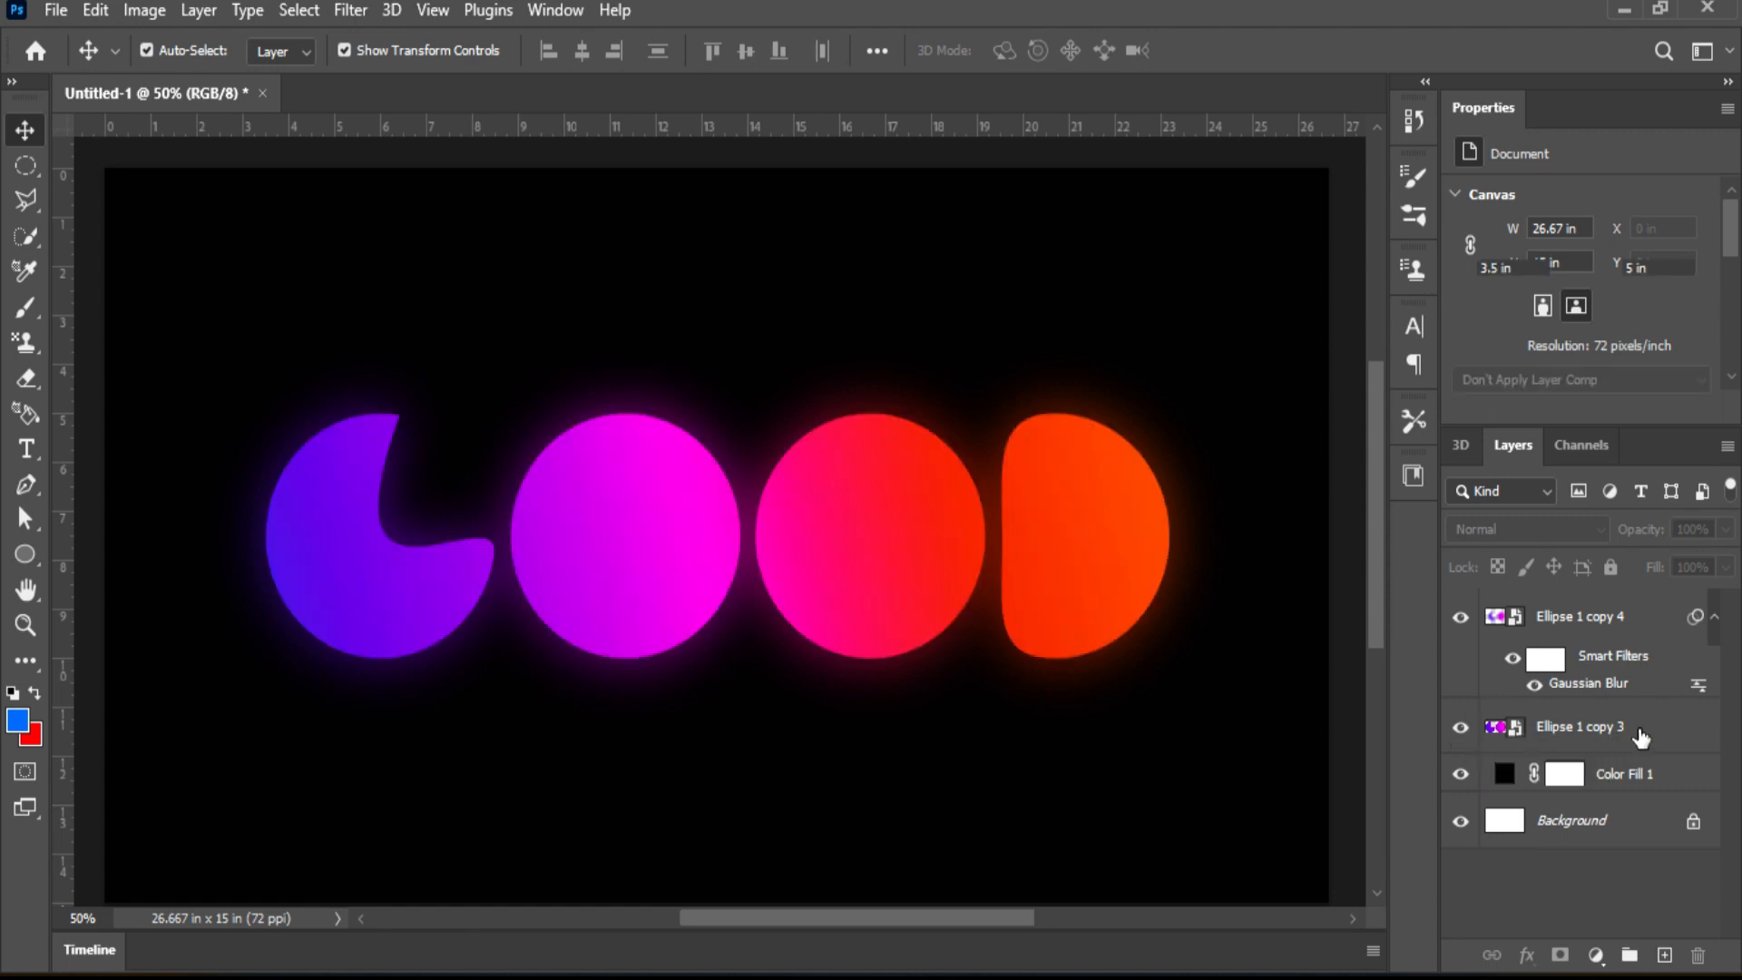
Duplicate the sharp smart object and apply a Motion Blur to the lower original at a 90° angle and 138-pixel distance
{"action": "left_click", "coordinate": [1534, 735]}
{"action": "left_click_drag", "start_coordinate": [1656, 734], "coordinate": [1672, 953]}
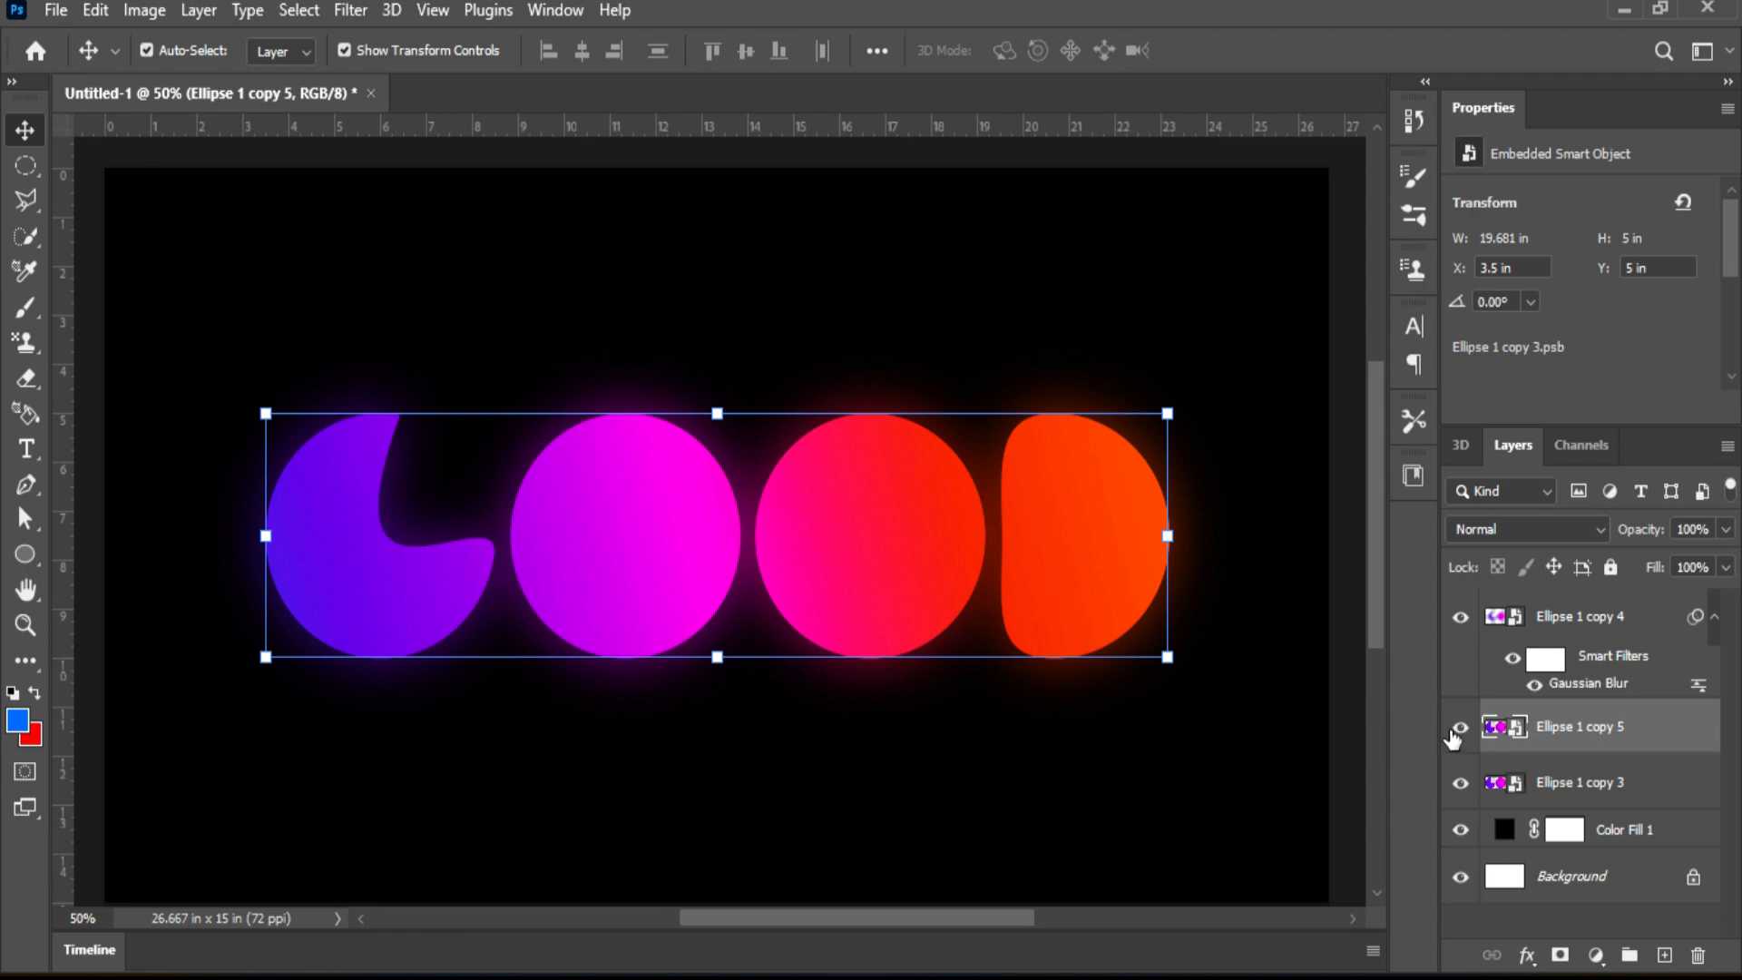
{"action": "left_click", "coordinate": [1607, 784]}
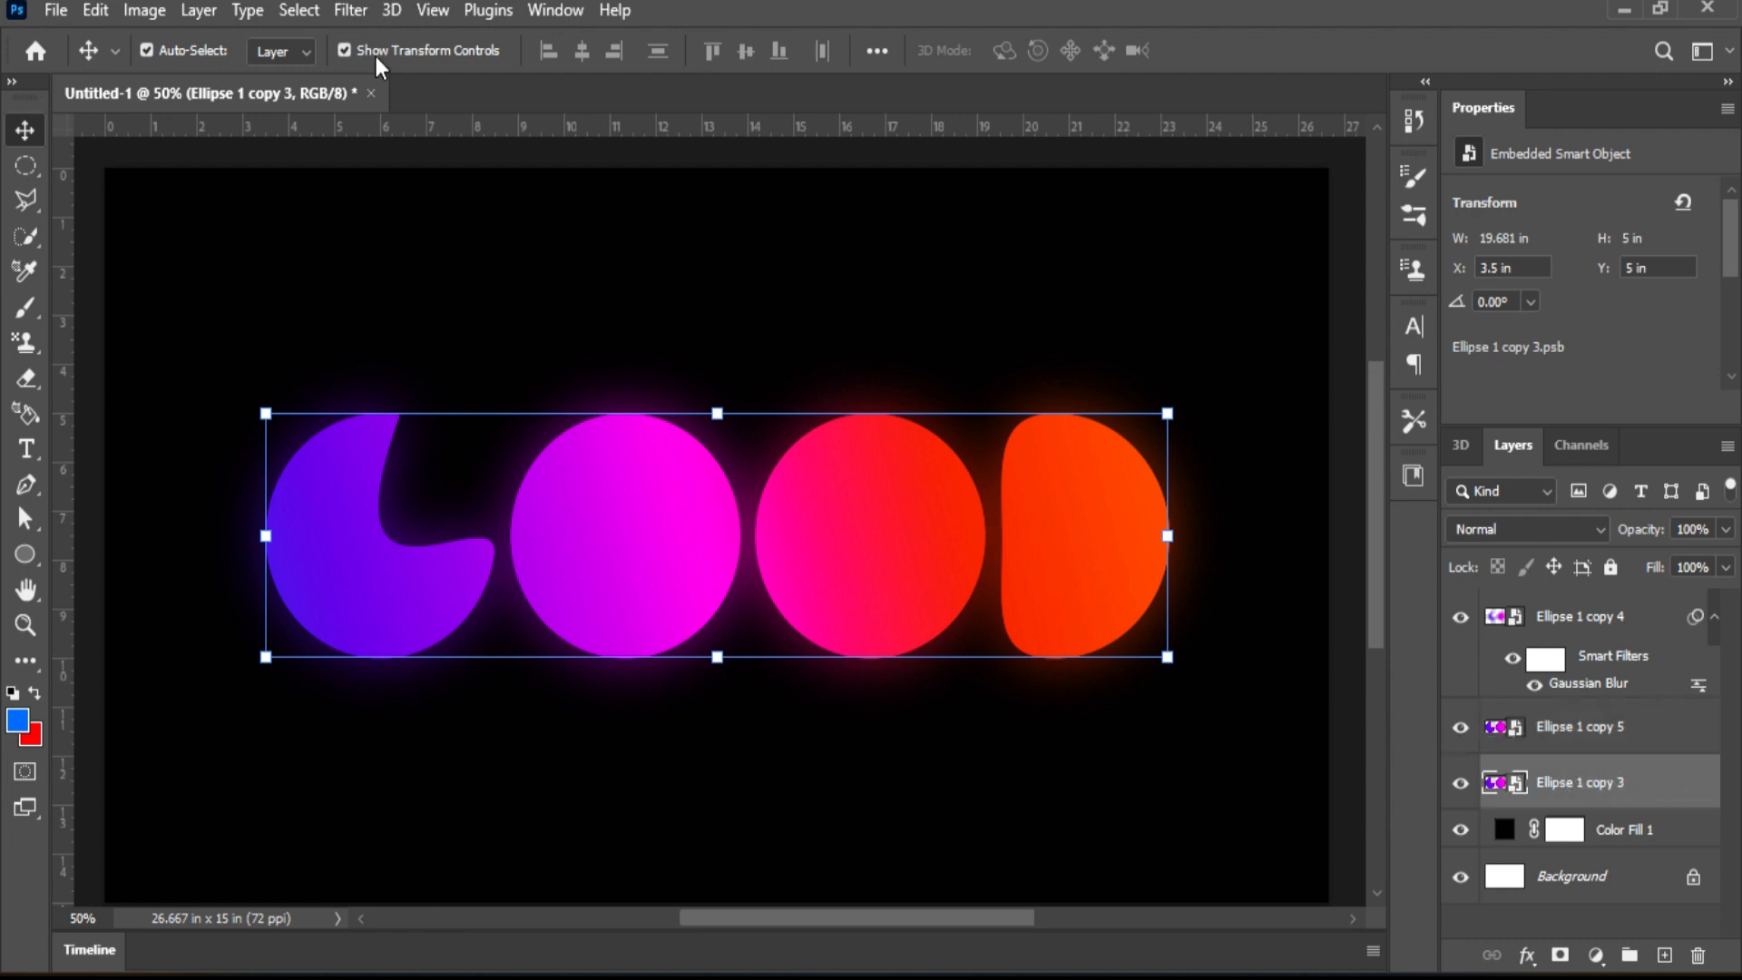
{"action": "left_click", "coordinate": [350, 10]}
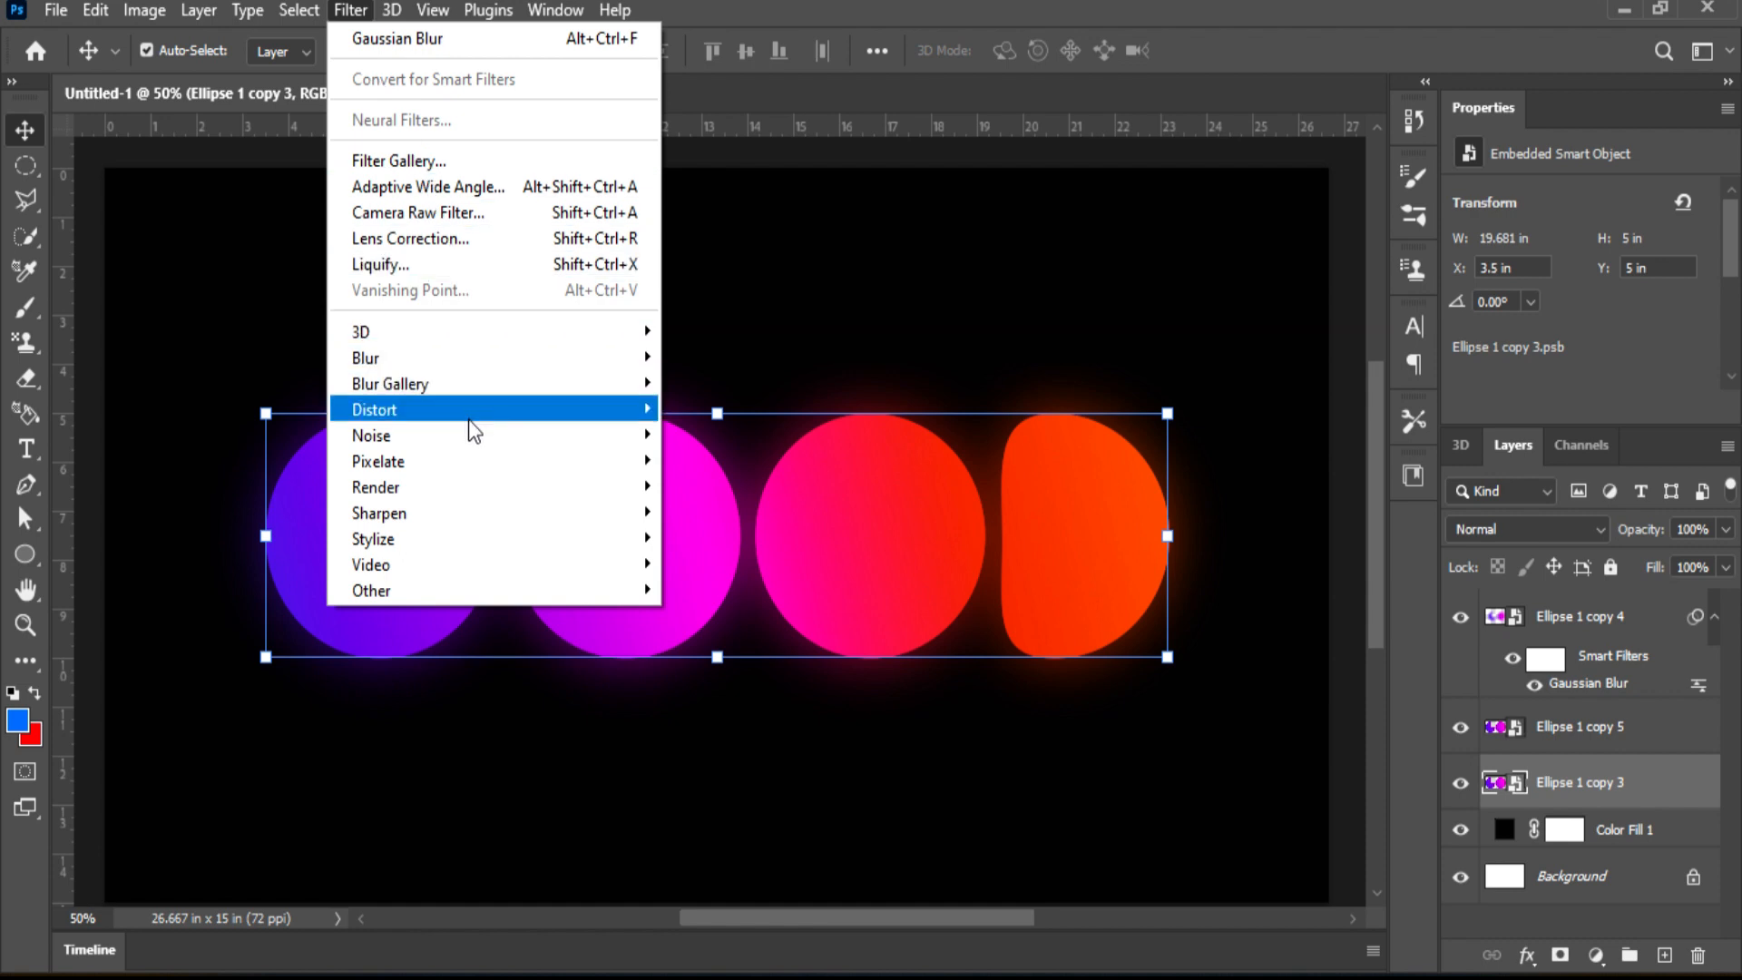
{"action": "mouse_move", "coordinate": [452, 372]}
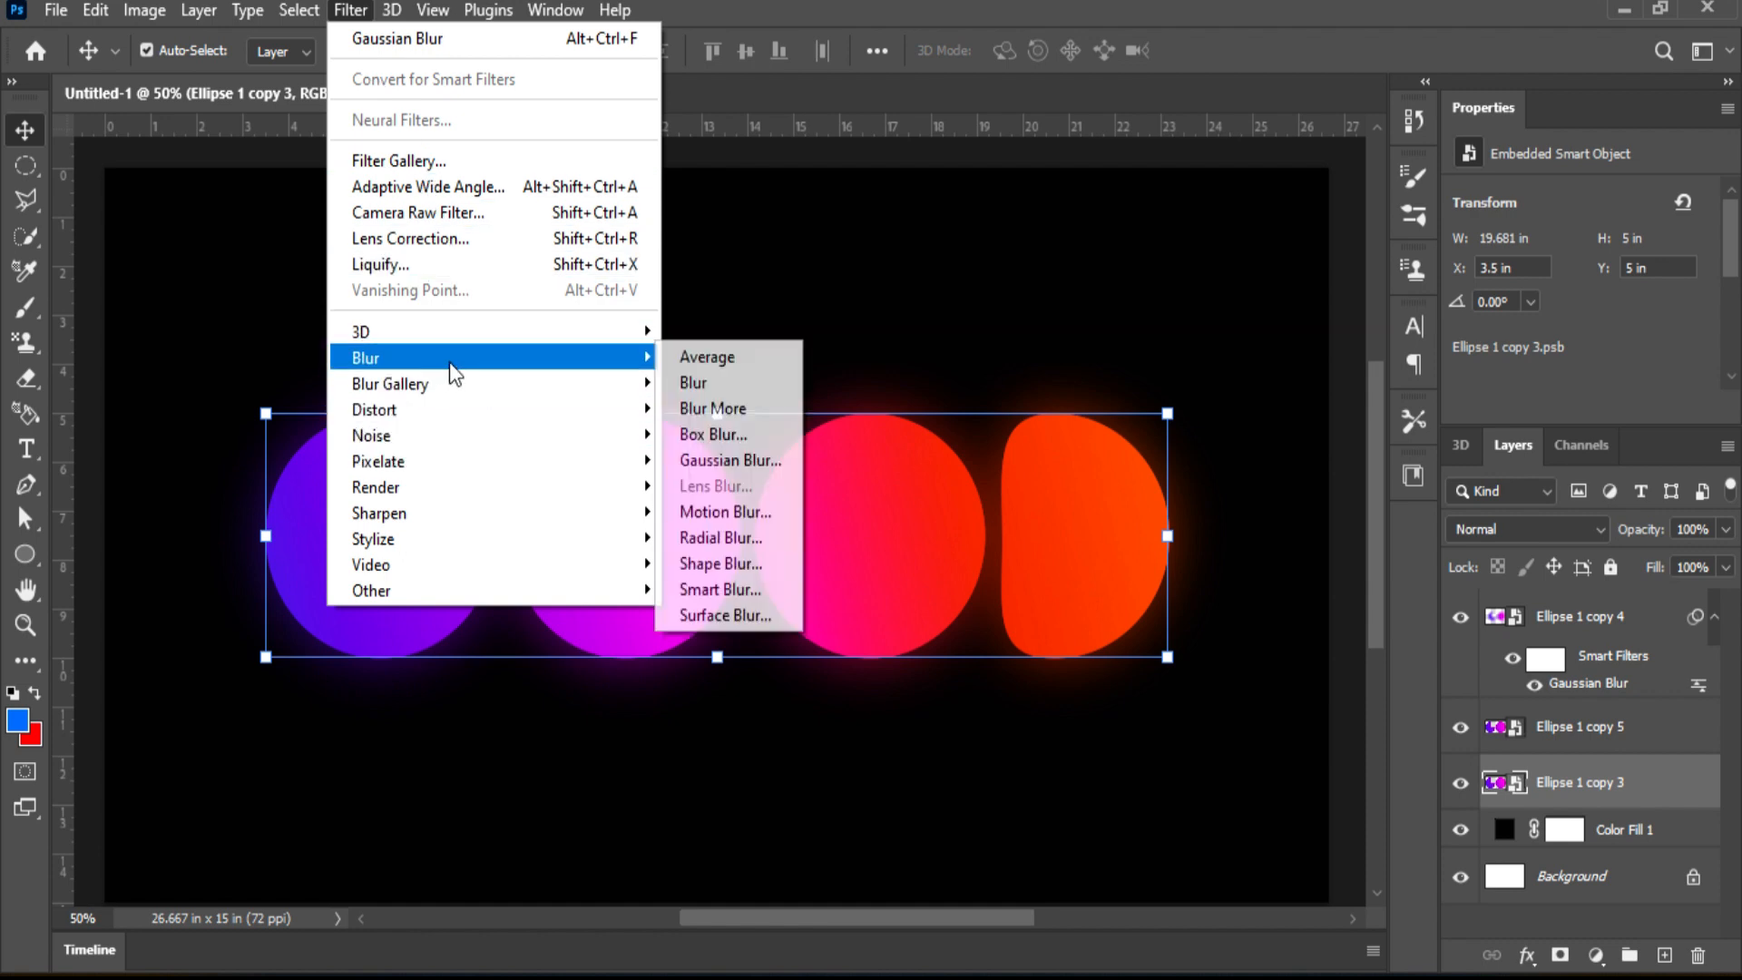
{"action": "left_click", "coordinate": [742, 512]}
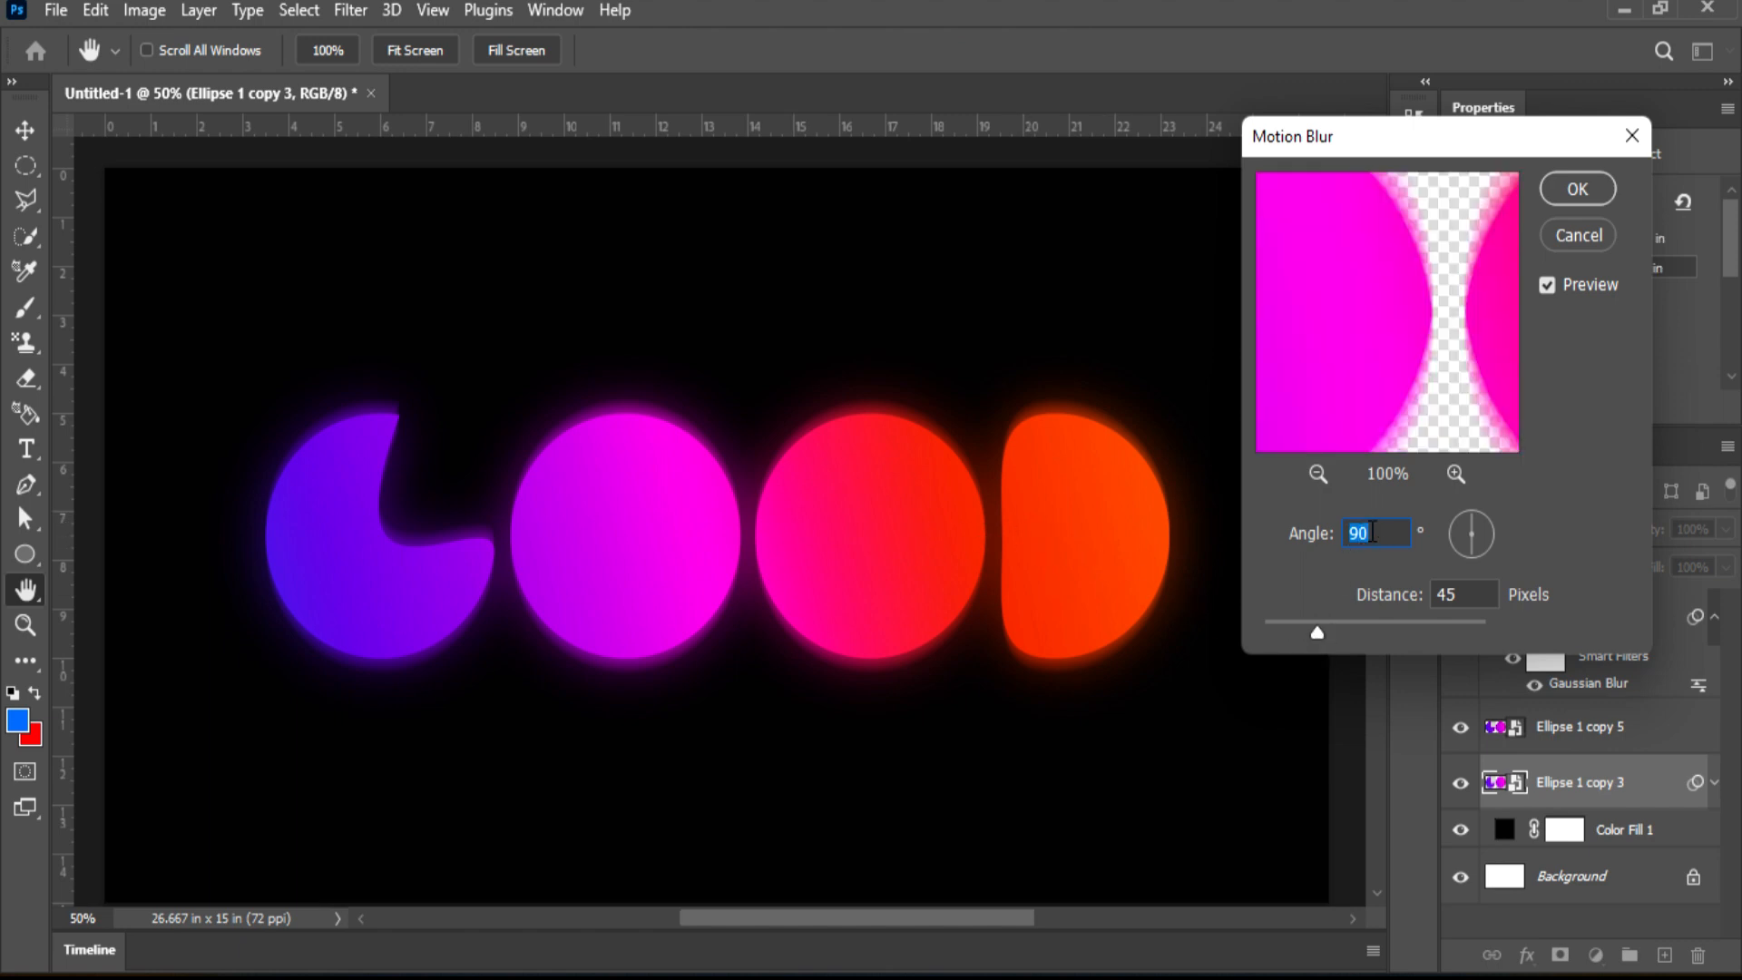
{"action": "left_click_drag", "start_coordinate": [1319, 632], "coordinate": [1354, 634]}
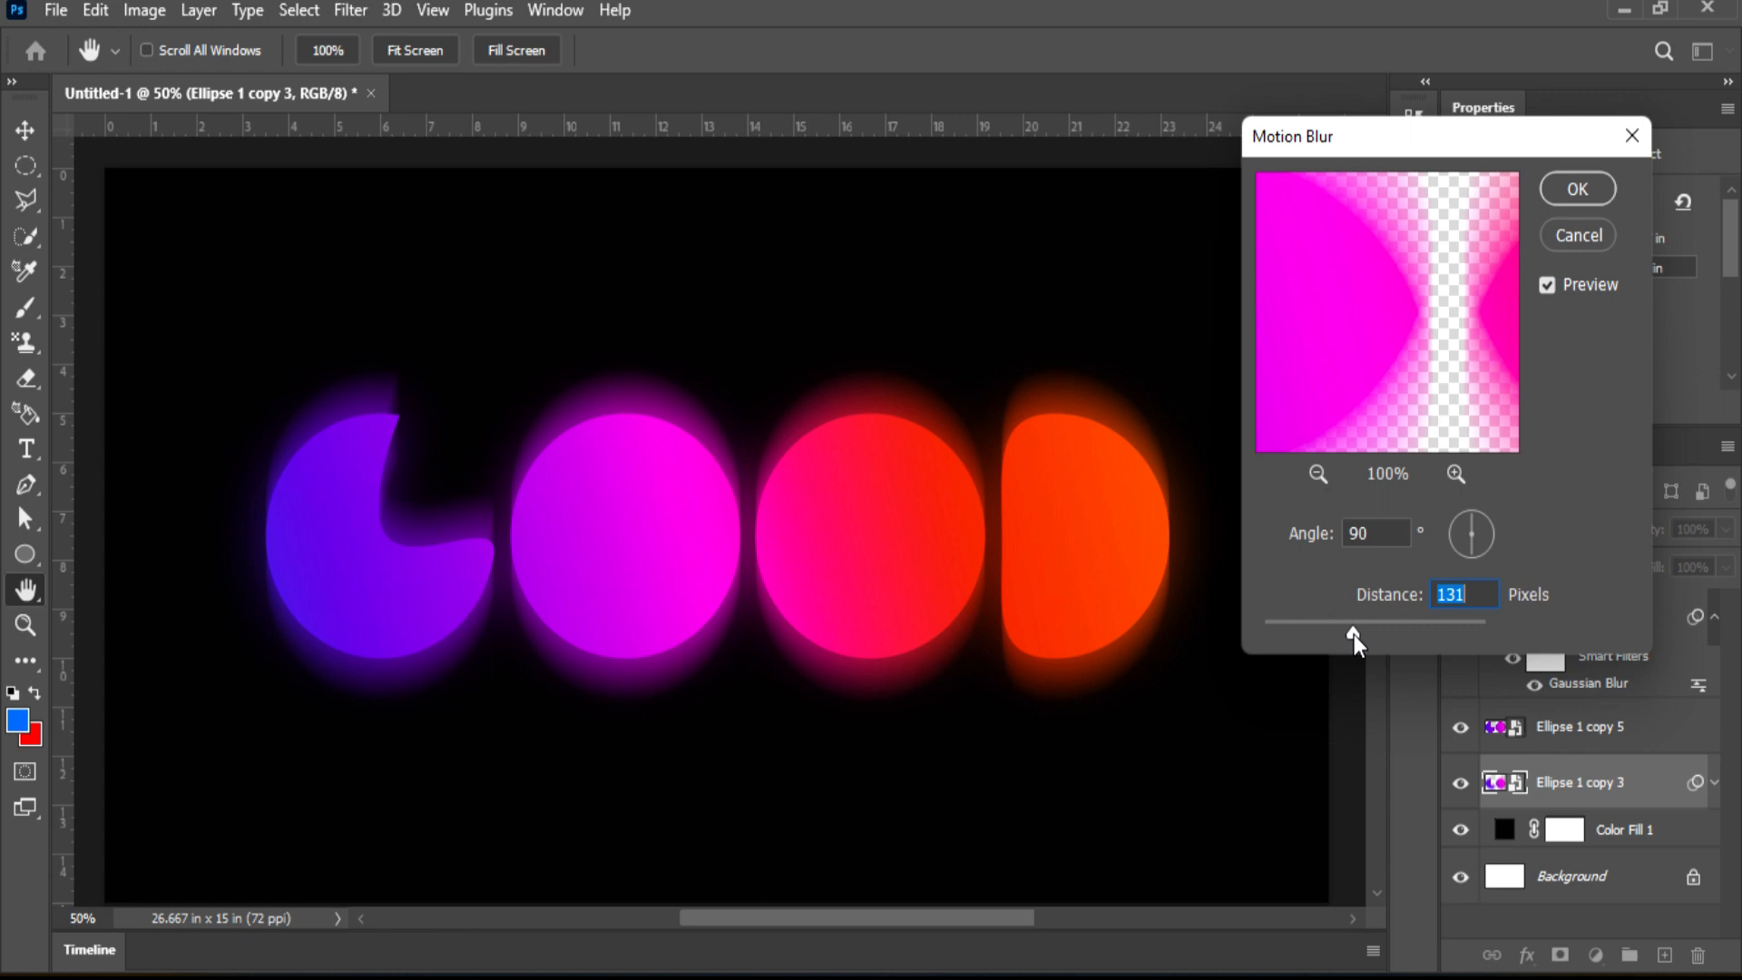
{"action": "left_click_drag", "start_coordinate": [1353, 634], "coordinate": [1355, 635]}
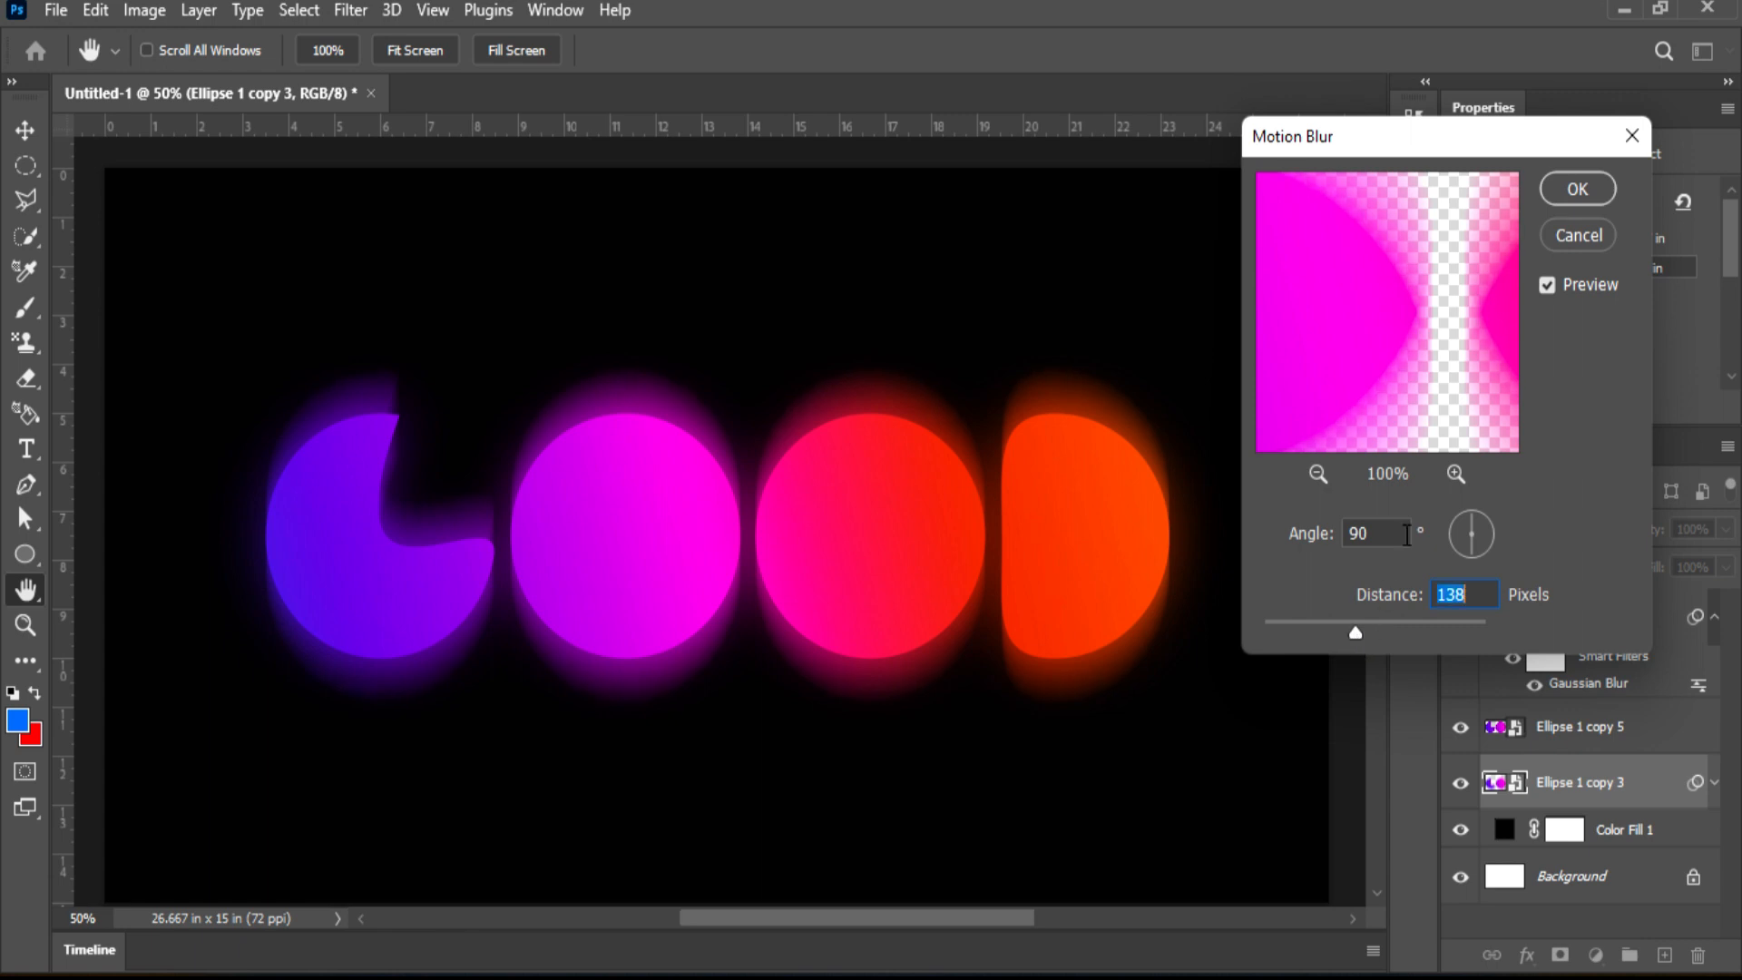
{"action": "left_click", "coordinate": [1581, 192]}
Compare the contributions of the Gaussian-blurred, sharp and motion-blurred layers by toggling their visibility
{"action": "left_click", "coordinate": [1460, 728]}
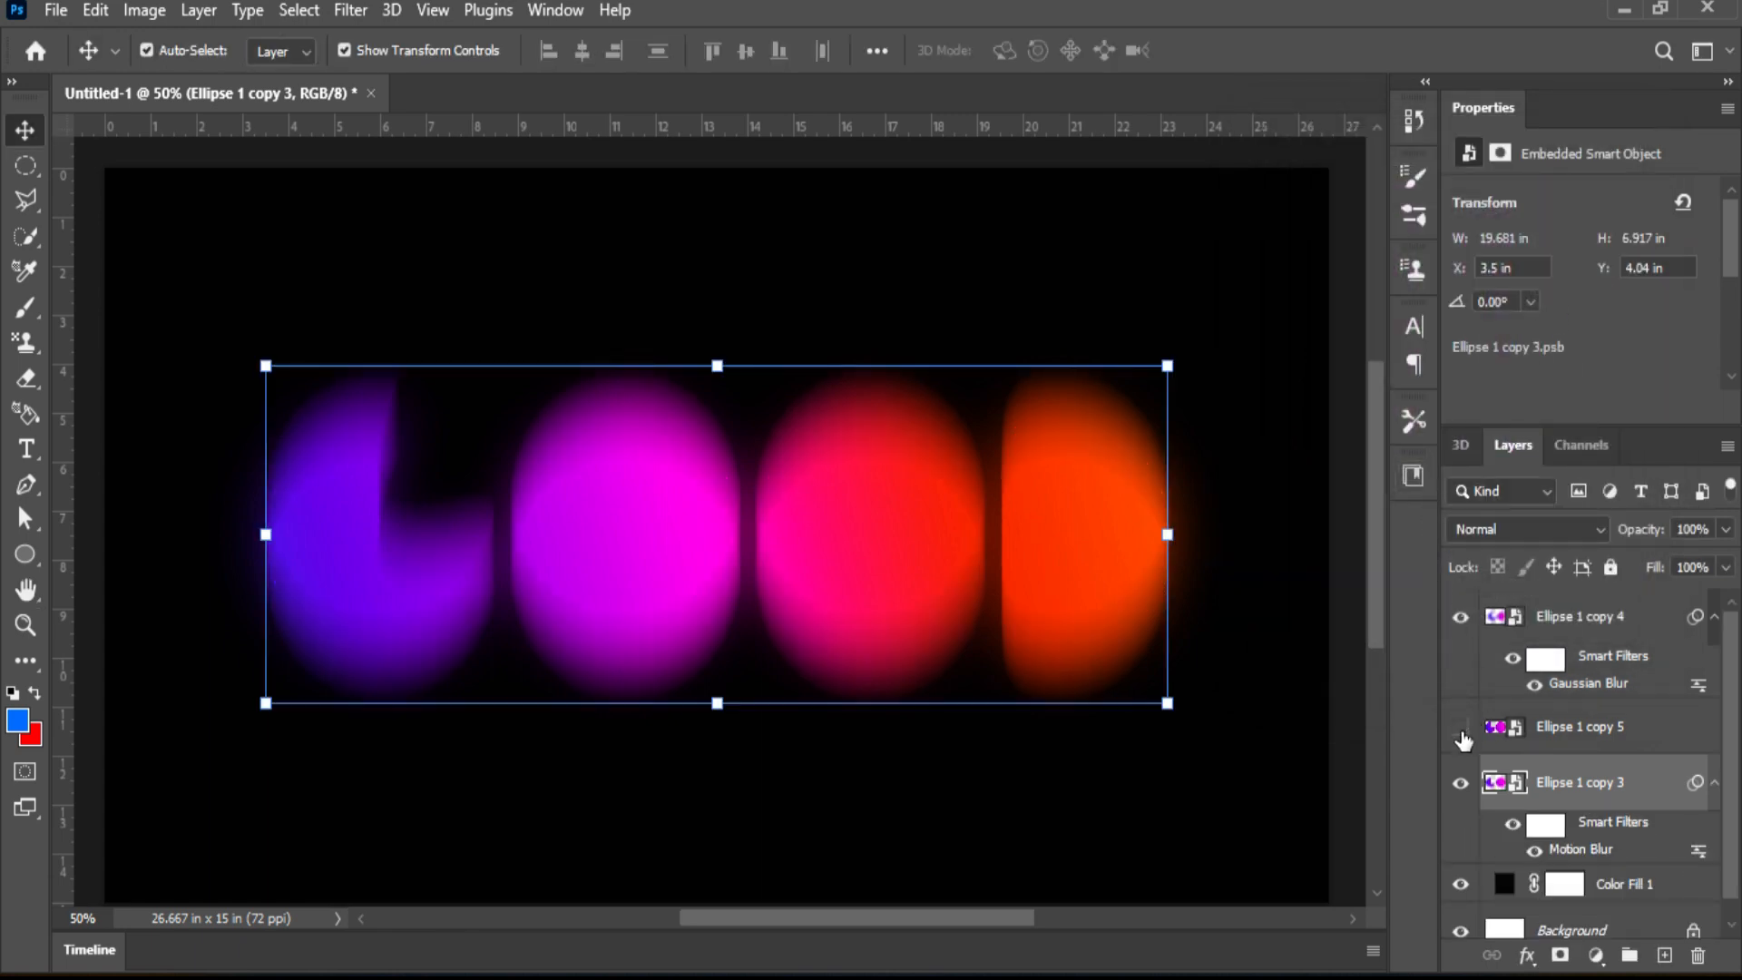
{"action": "left_click", "coordinate": [1462, 618]}
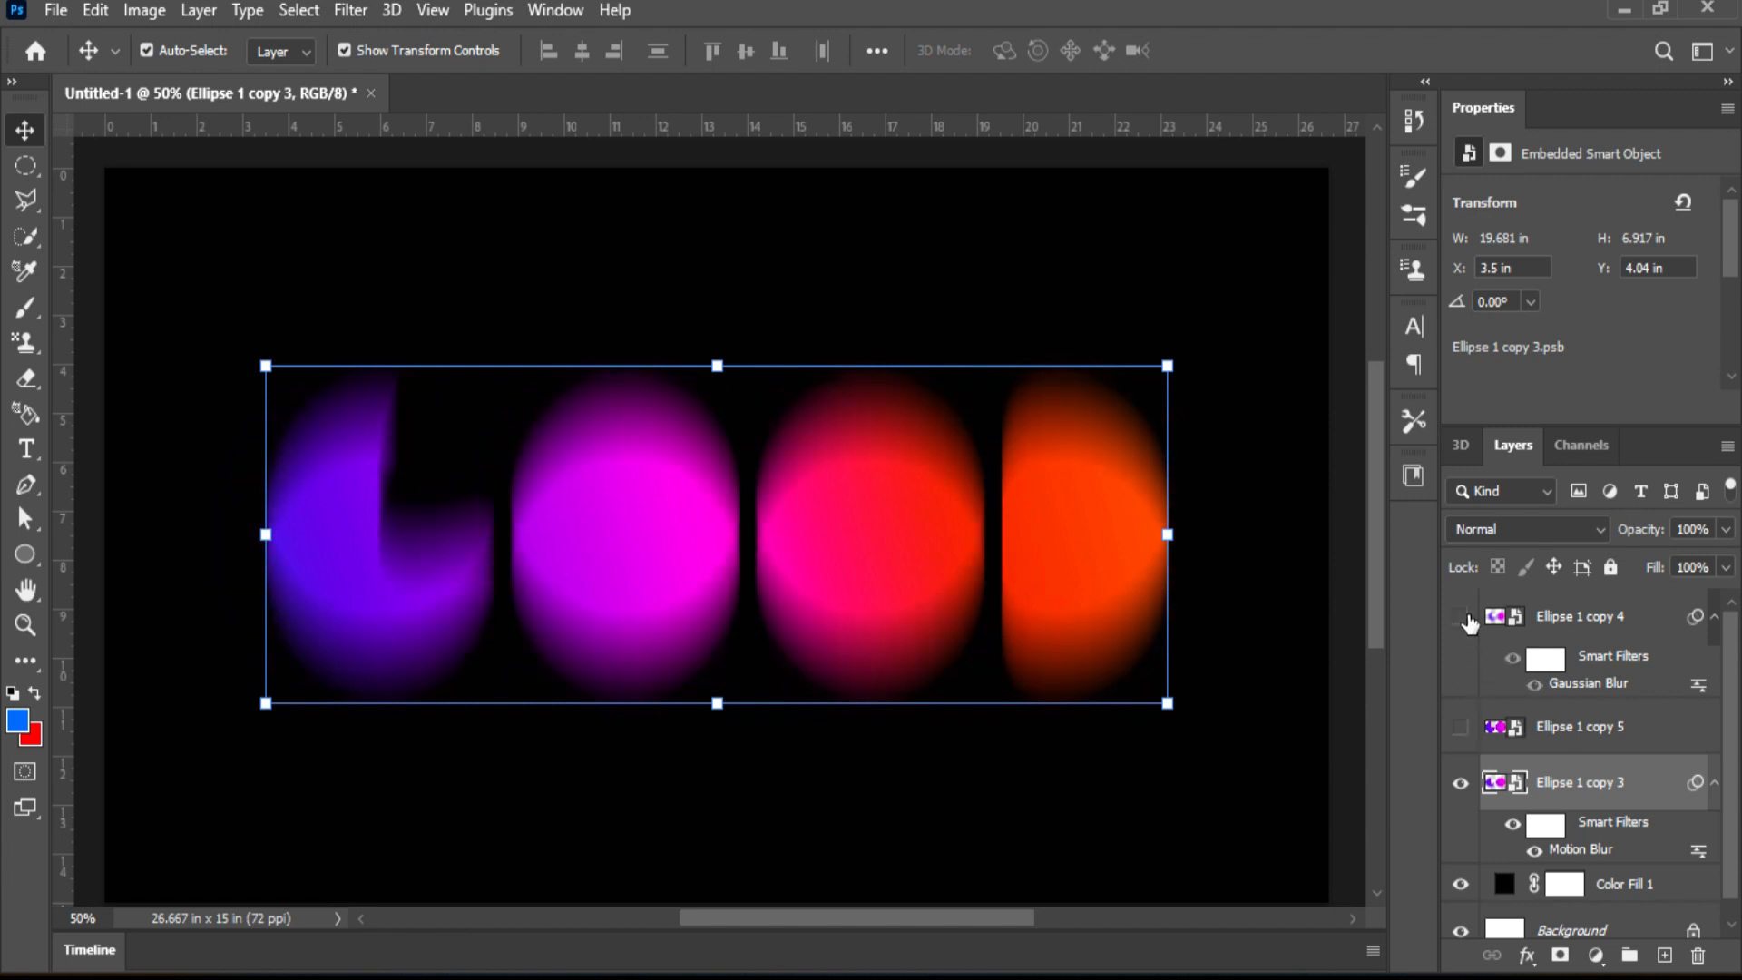
{"action": "left_click", "coordinate": [1462, 786]}
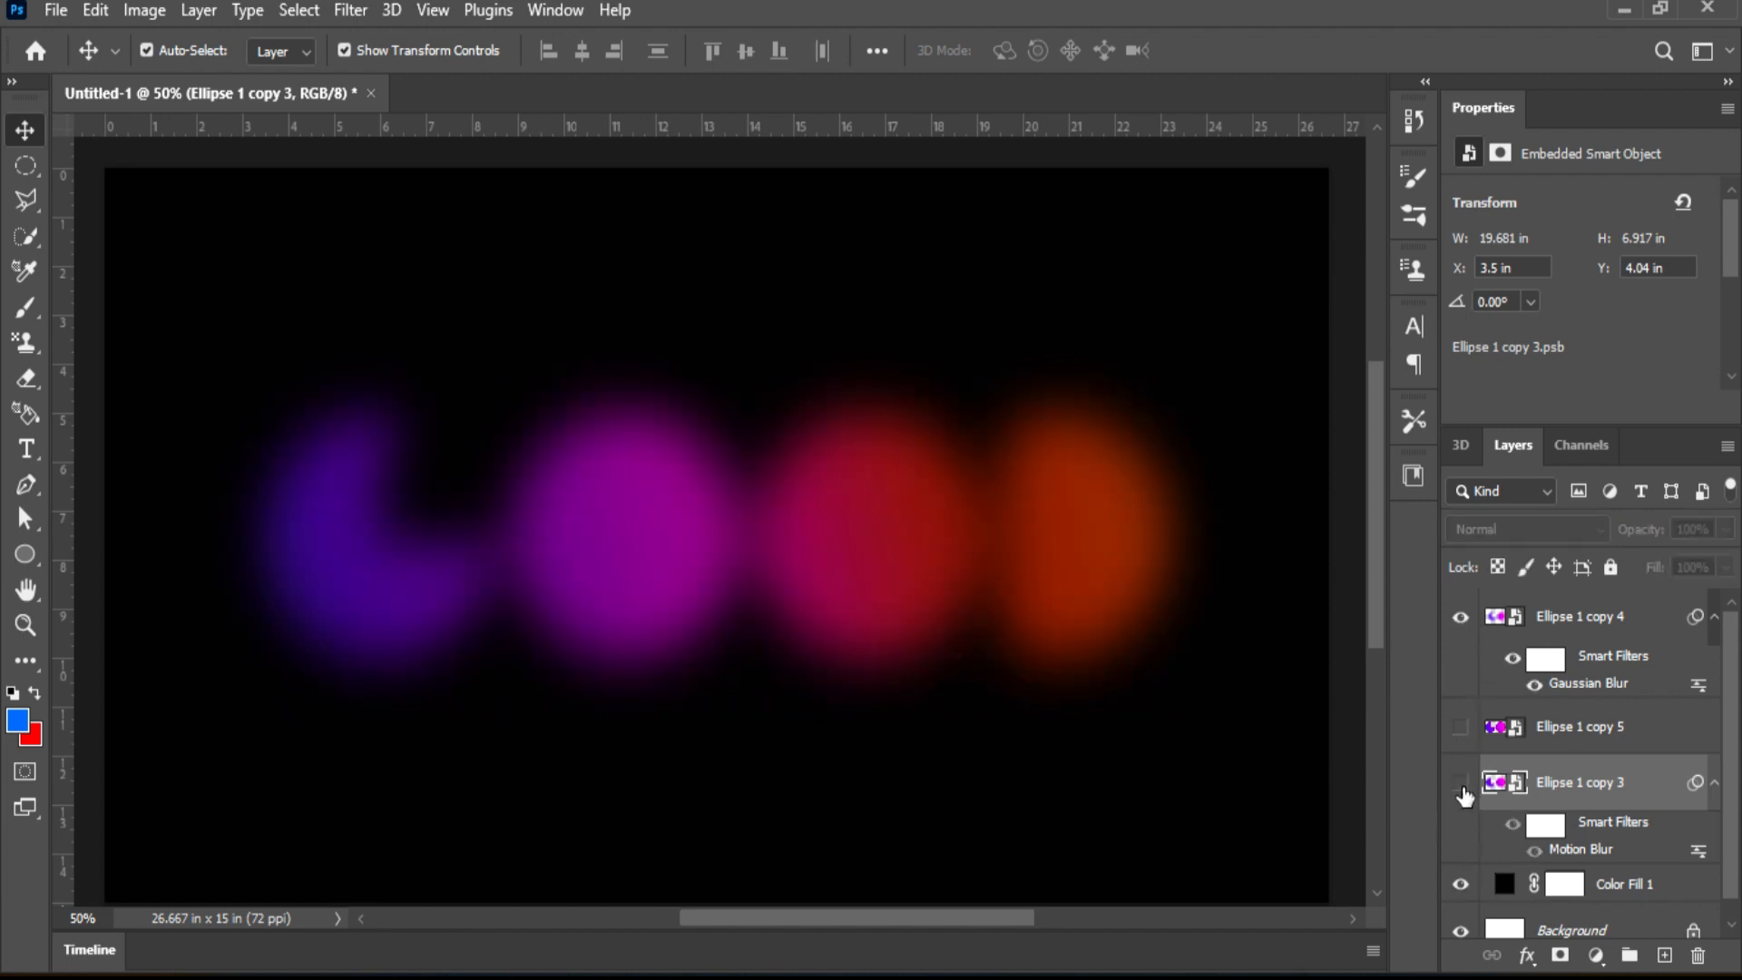
{"action": "left_click", "coordinate": [1460, 784]}
{"action": "left_click", "coordinate": [1460, 727]}
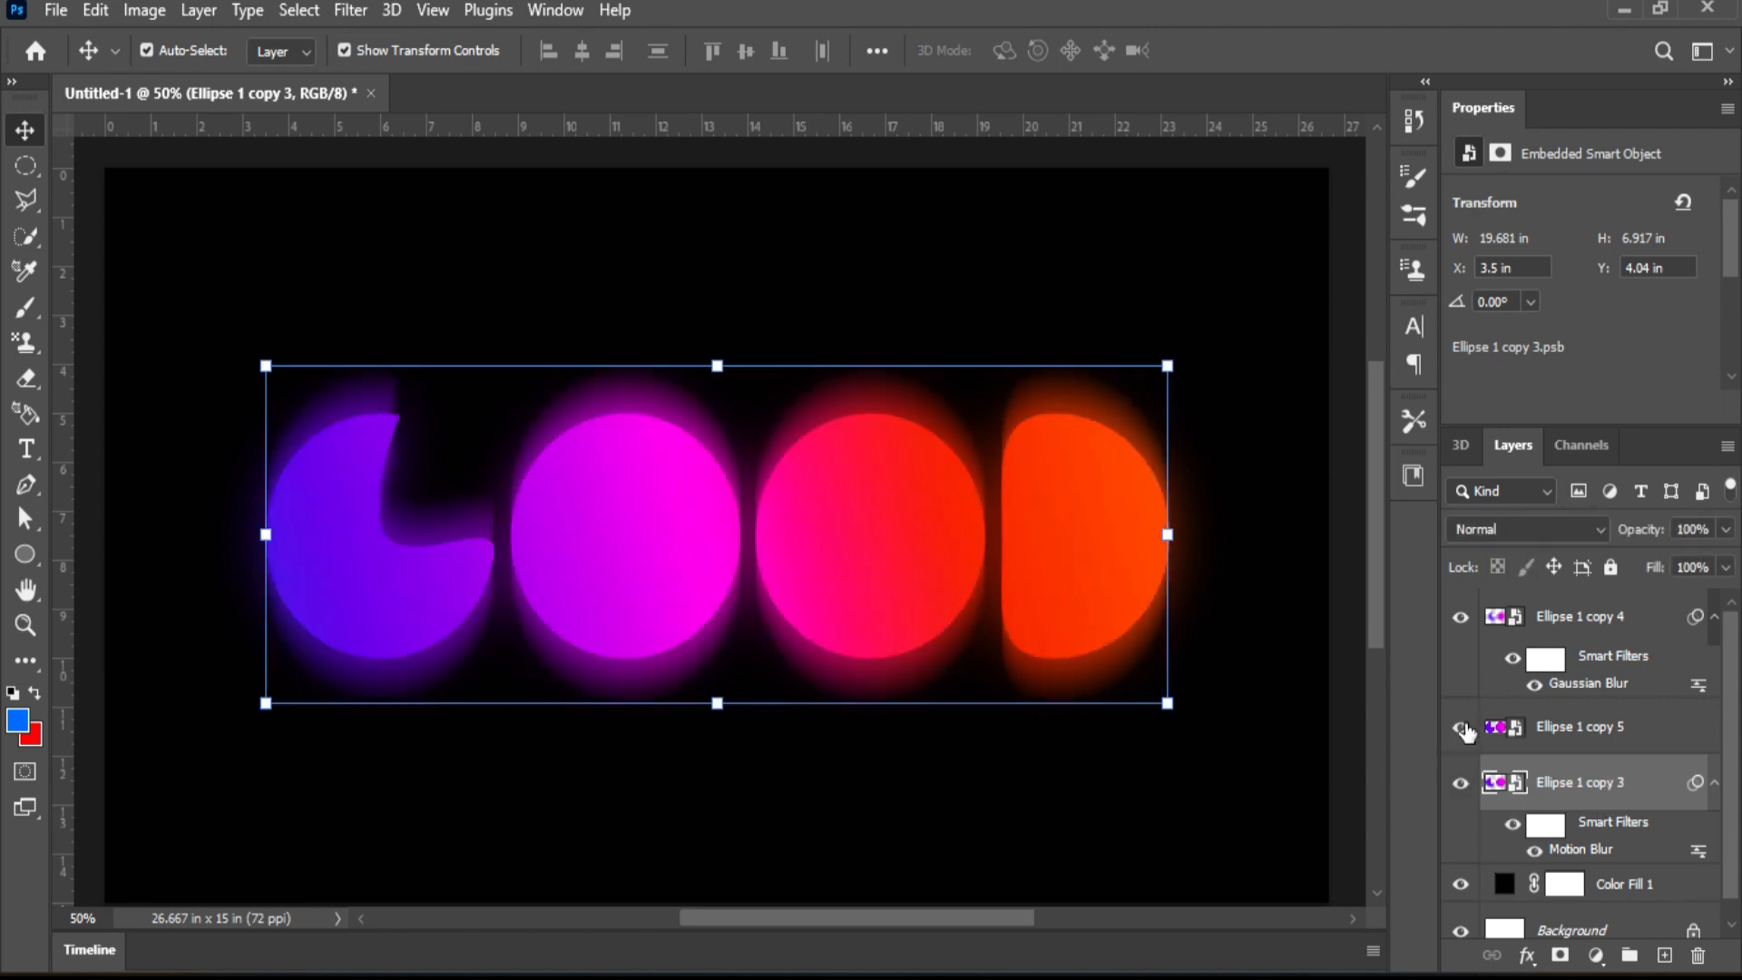
Move the motion-blurred layer straight down to a Y position of about 4.7 in using Free Transform
{"action": "left_click_drag", "start_coordinate": [1053, 685], "coordinate": [1062, 730]}
{"action": "key", "text": "ctrl+z"}
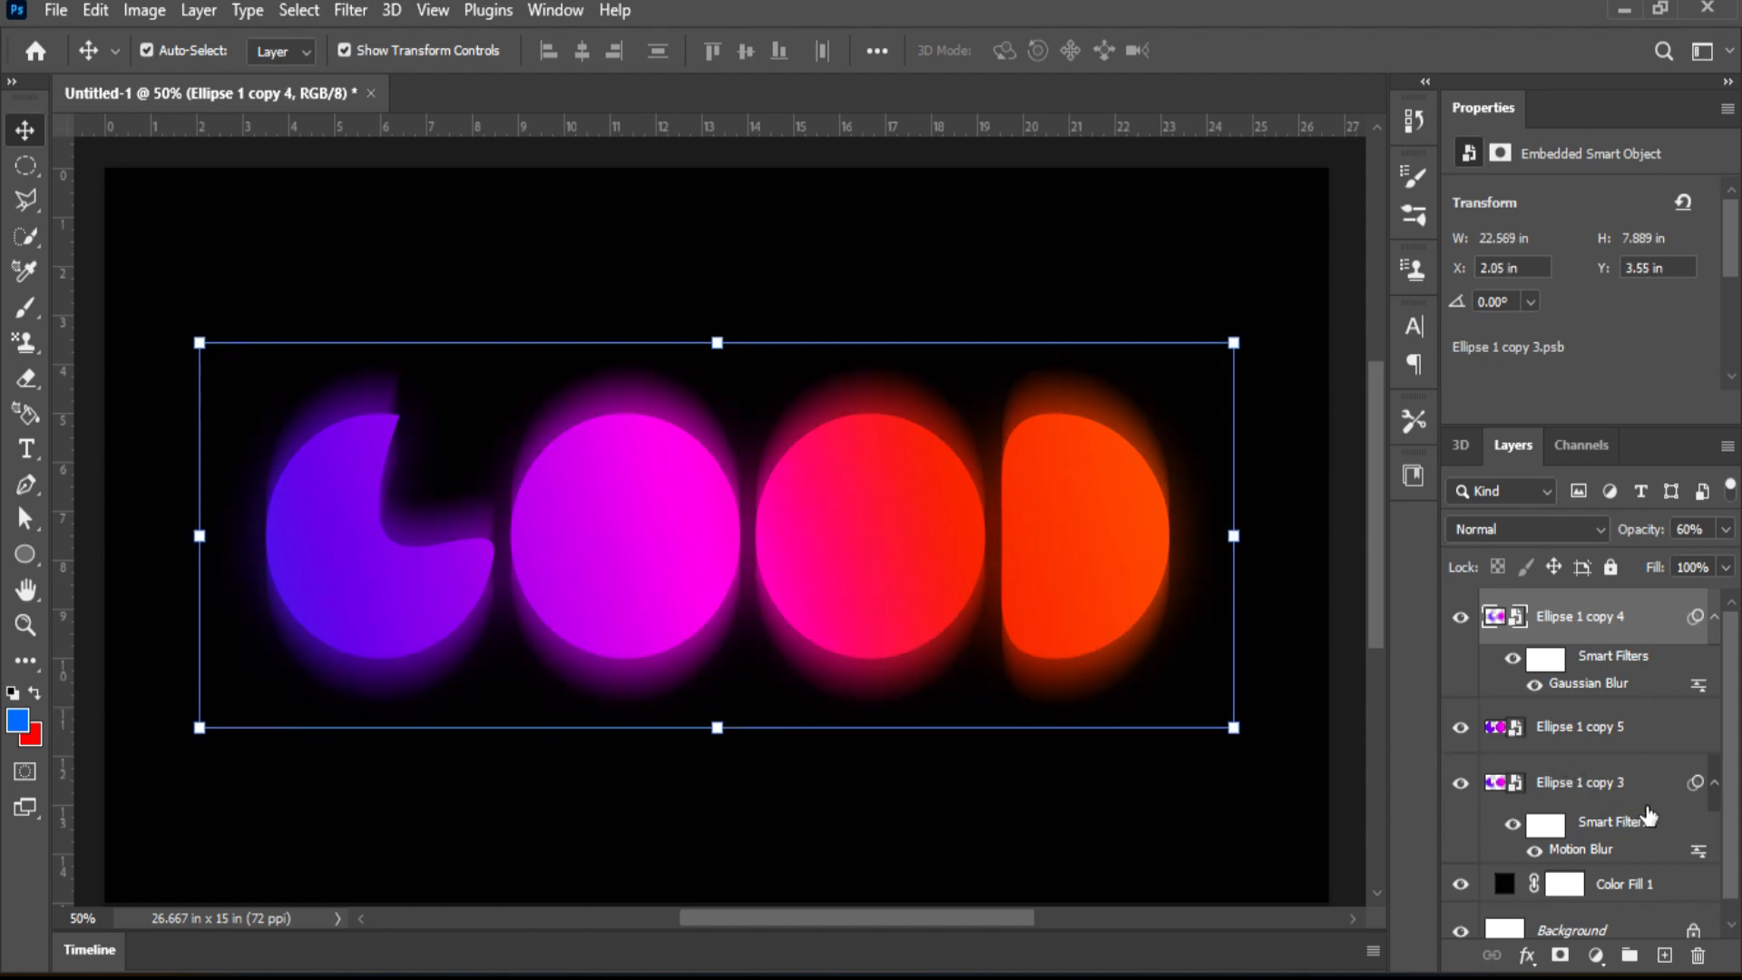
{"action": "left_click", "coordinate": [1650, 787]}
{"action": "key", "text": "ctrl"}
{"action": "key", "text": "ctrl+t"}
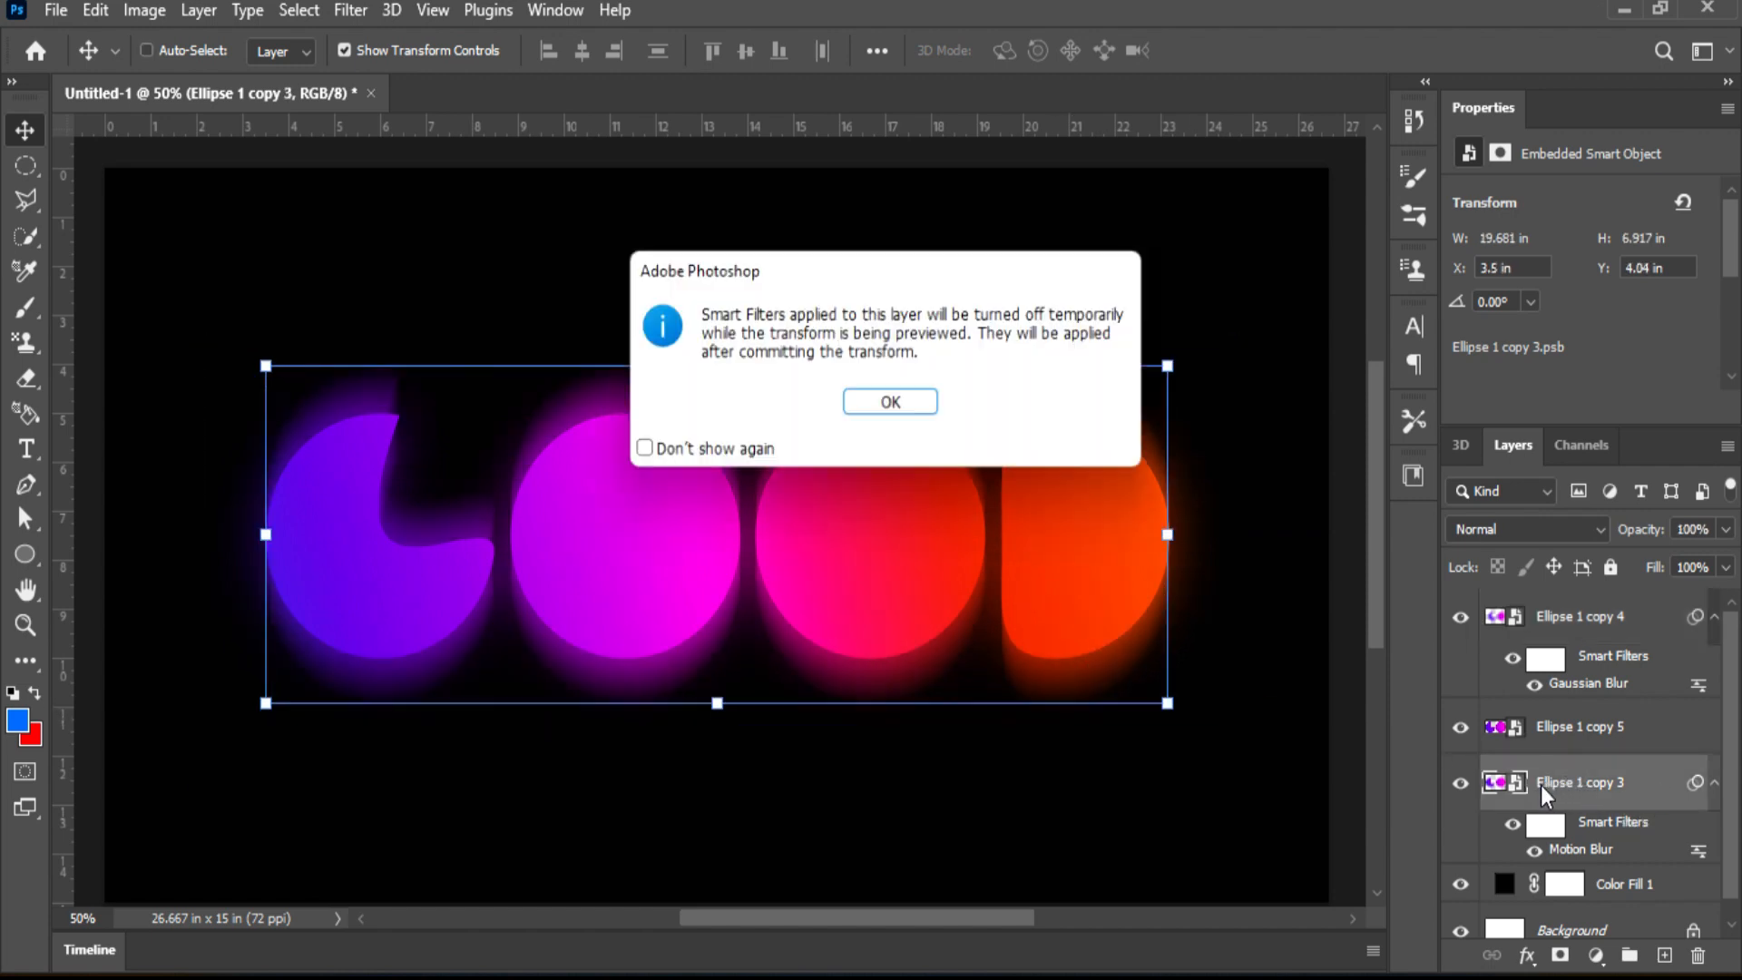
{"action": "left_click", "coordinate": [893, 405]}
{"action": "left_click_drag", "start_coordinate": [885, 488], "coordinate": [884, 521]}
{"action": "key", "text": "Return"}
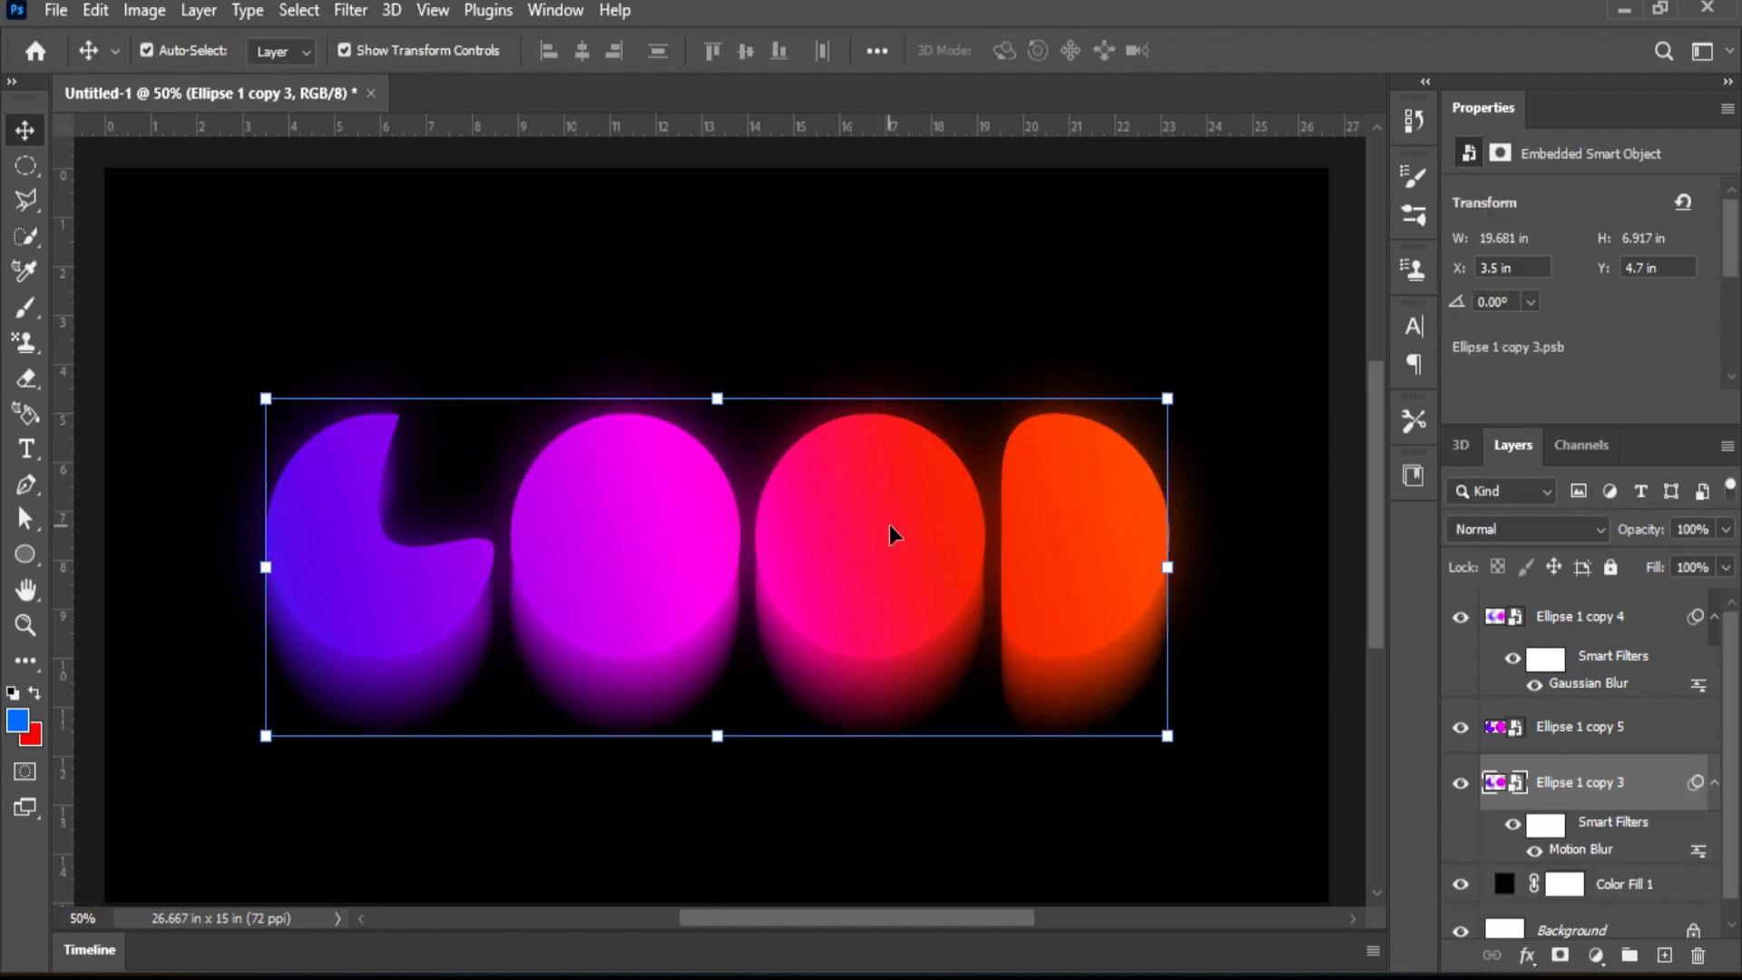
Fine-tune the motion-blurred layer's vertical position in small nudges, ending at Y 4.79 in
{"action": "key", "text": "Up"}
{"action": "key", "text": "Up"}
{"action": "key", "text": "Up"}
{"action": "key", "text": "Up"}
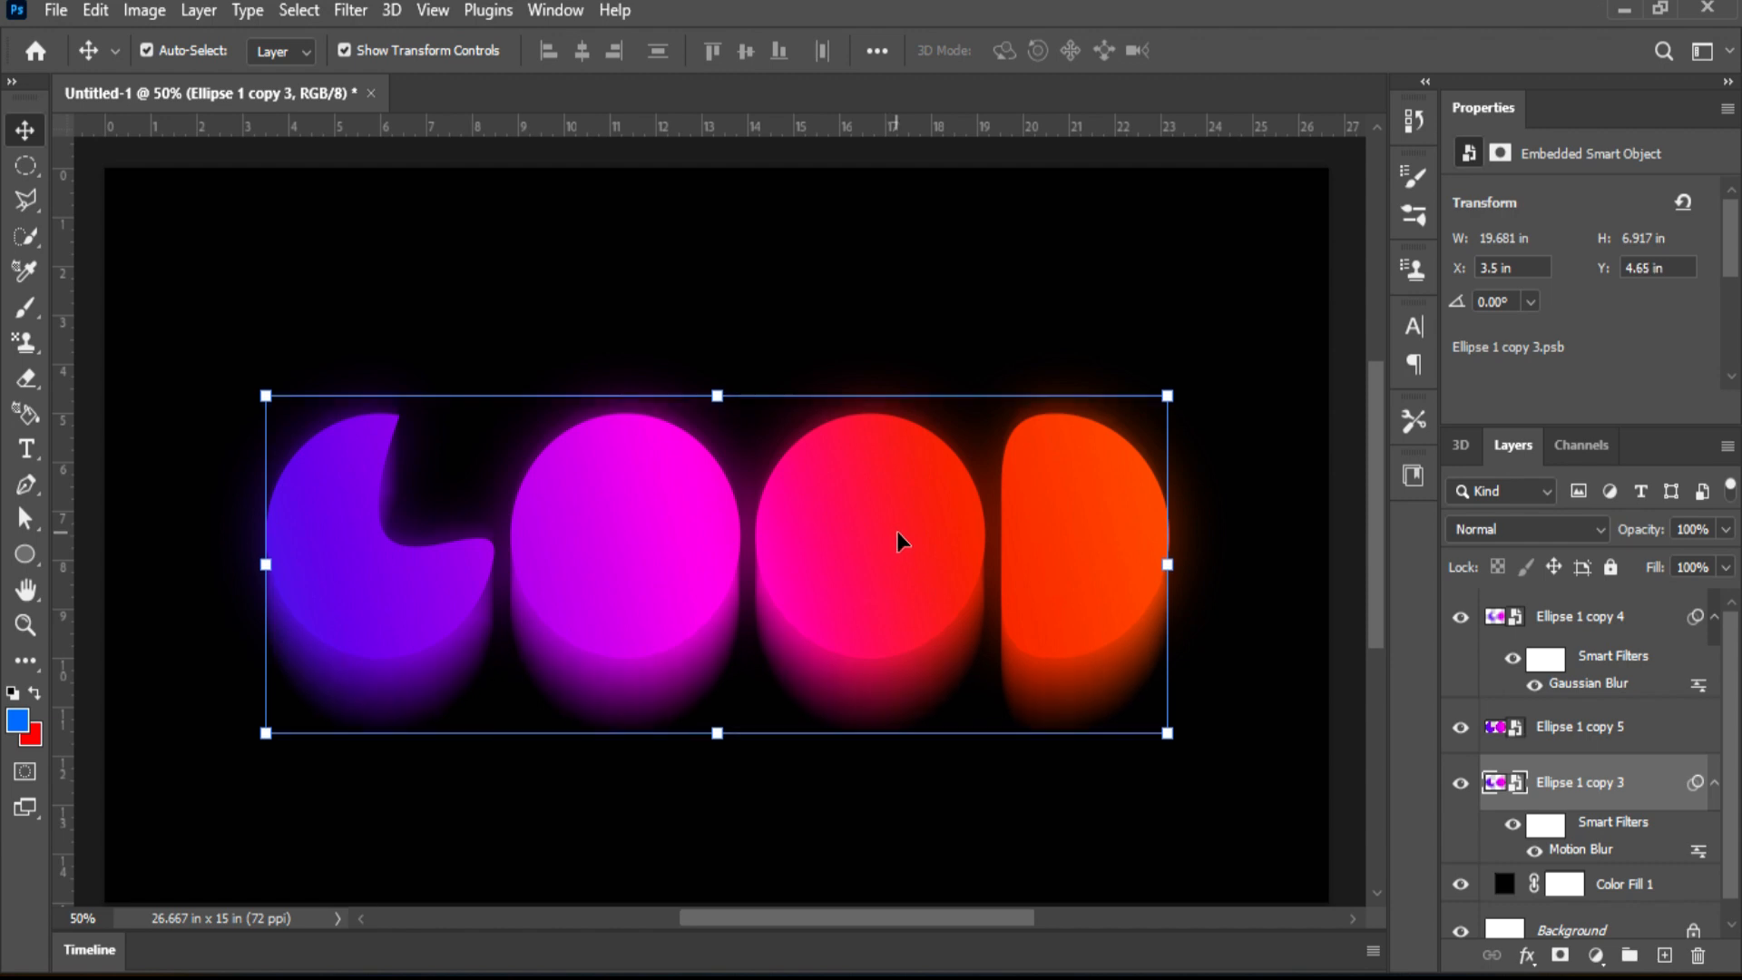
{"action": "key", "text": "Up"}
{"action": "key", "text": "Up"}
{"action": "key", "text": "Up"}
{"action": "key", "text": "Up"}
{"action": "key", "text": "Up"}
{"action": "key", "text": "Up"}
{"action": "key", "text": "Up"}
{"action": "key", "text": "Up"}
{"action": "key", "text": "Up"}
{"action": "key", "text": "Up"}
{"action": "key", "text": "Up"}
{"action": "key", "text": "Up"}
{"action": "key", "text": "Up"}
{"action": "key", "text": "Up"}
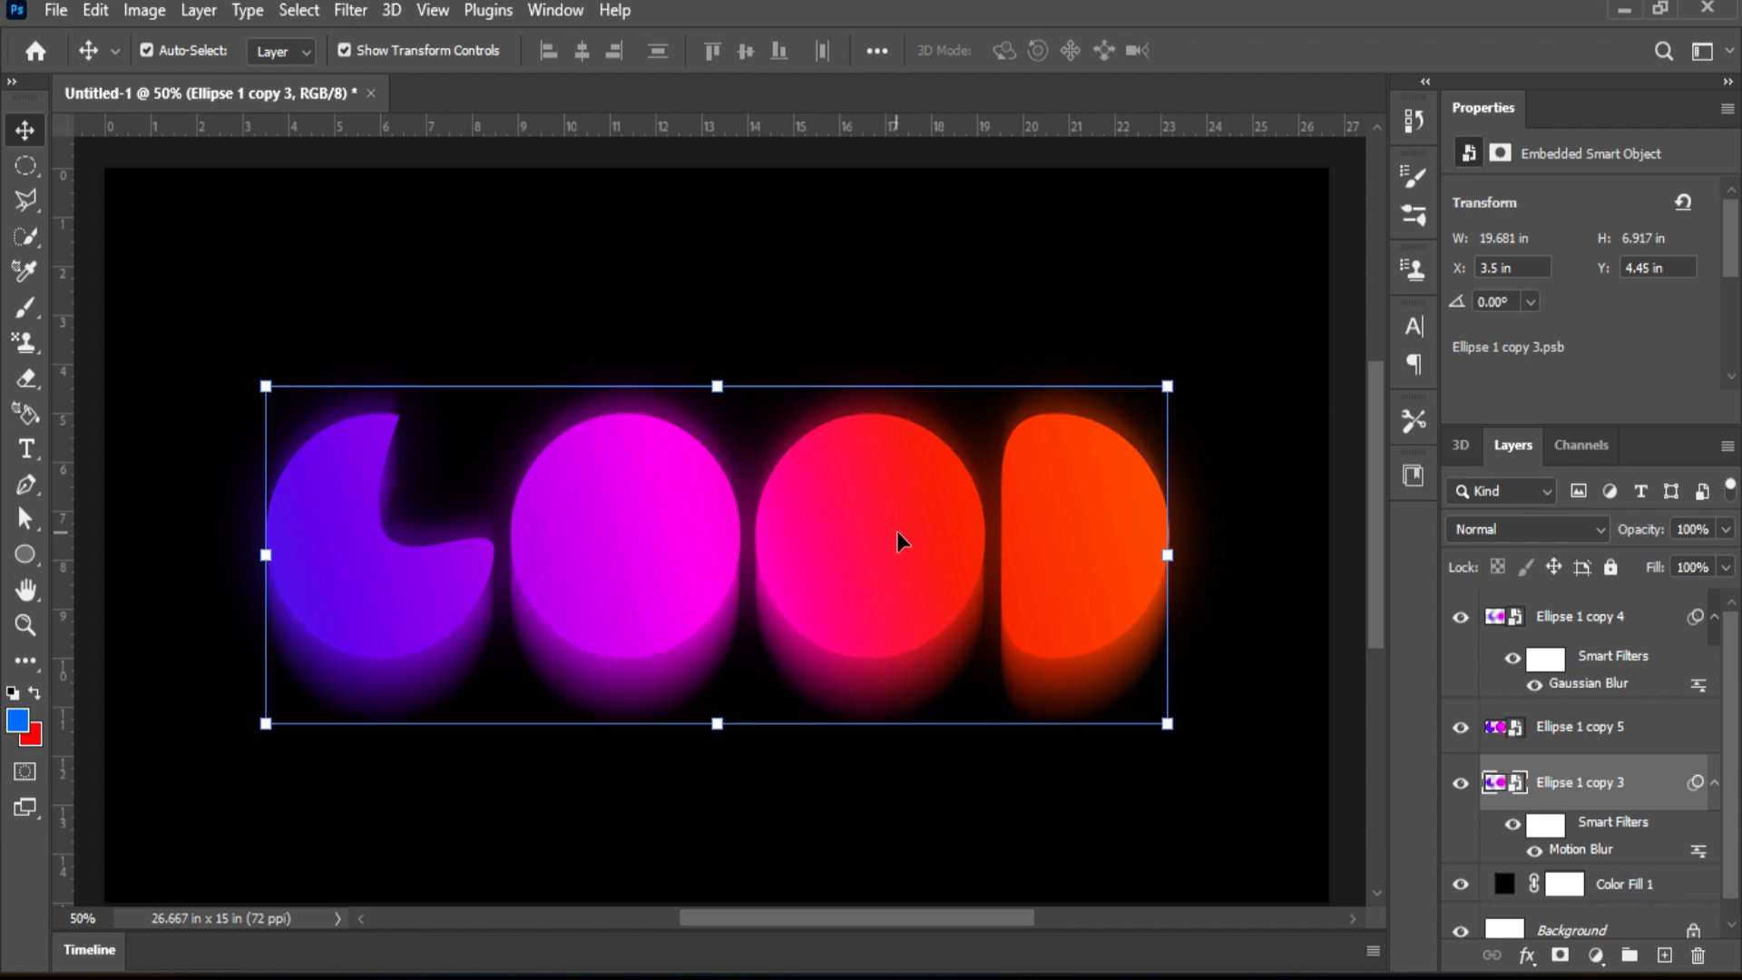
{"action": "key", "text": "Down"}
{"action": "key", "text": "Down"}
{"action": "key", "text": "Down"}
{"action": "key", "text": "Down"}
{"action": "key", "text": "Down"}
{"action": "key", "text": "Down"}
{"action": "key", "text": "Down"}
{"action": "key", "text": "Down"}
{"action": "key", "text": "Down"}
{"action": "key", "text": "Down"}
{"action": "key", "text": "Down"}
{"action": "key", "text": "Down"}
{"action": "key", "text": "Down"}
{"action": "key", "text": "Down"}
{"action": "key", "text": "Down"}
{"action": "key", "text": "Down"}
{"action": "key", "text": "Down"}
{"action": "key", "text": "Down"}
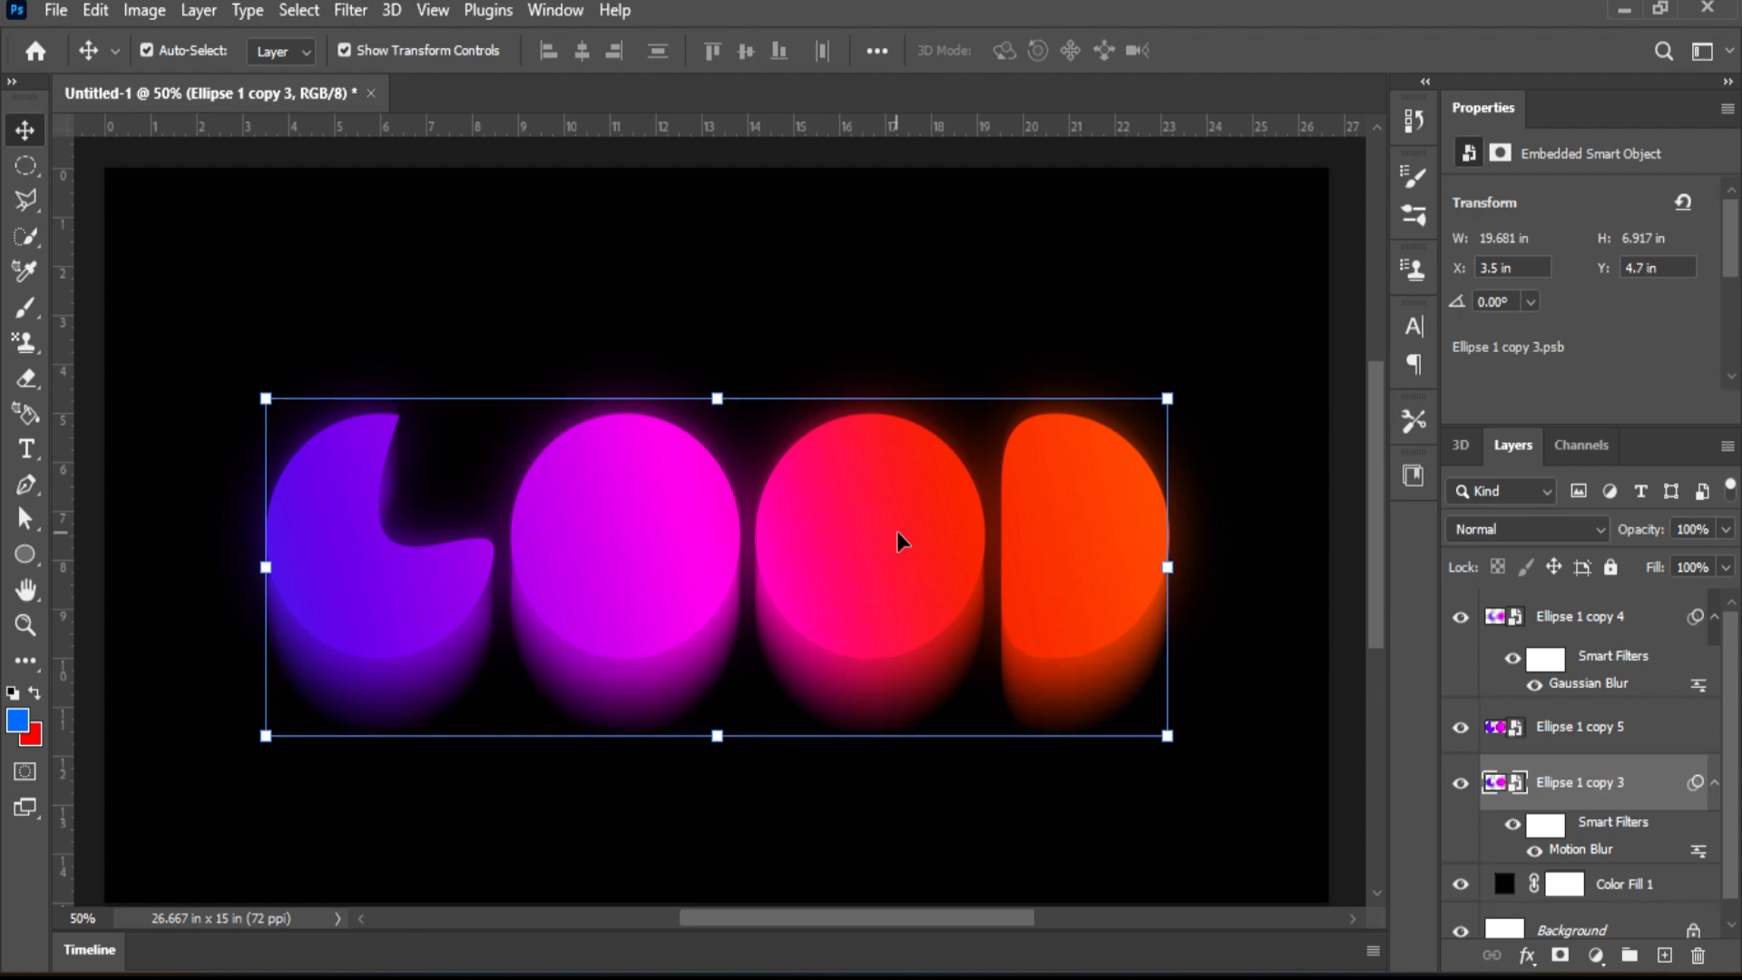
{"action": "key", "text": "Down"}
{"action": "key", "text": "Down"}
{"action": "key", "text": "Down"}
{"action": "key", "text": "Down"}
{"action": "key", "text": "Down"}
{"action": "key", "text": "Down"}
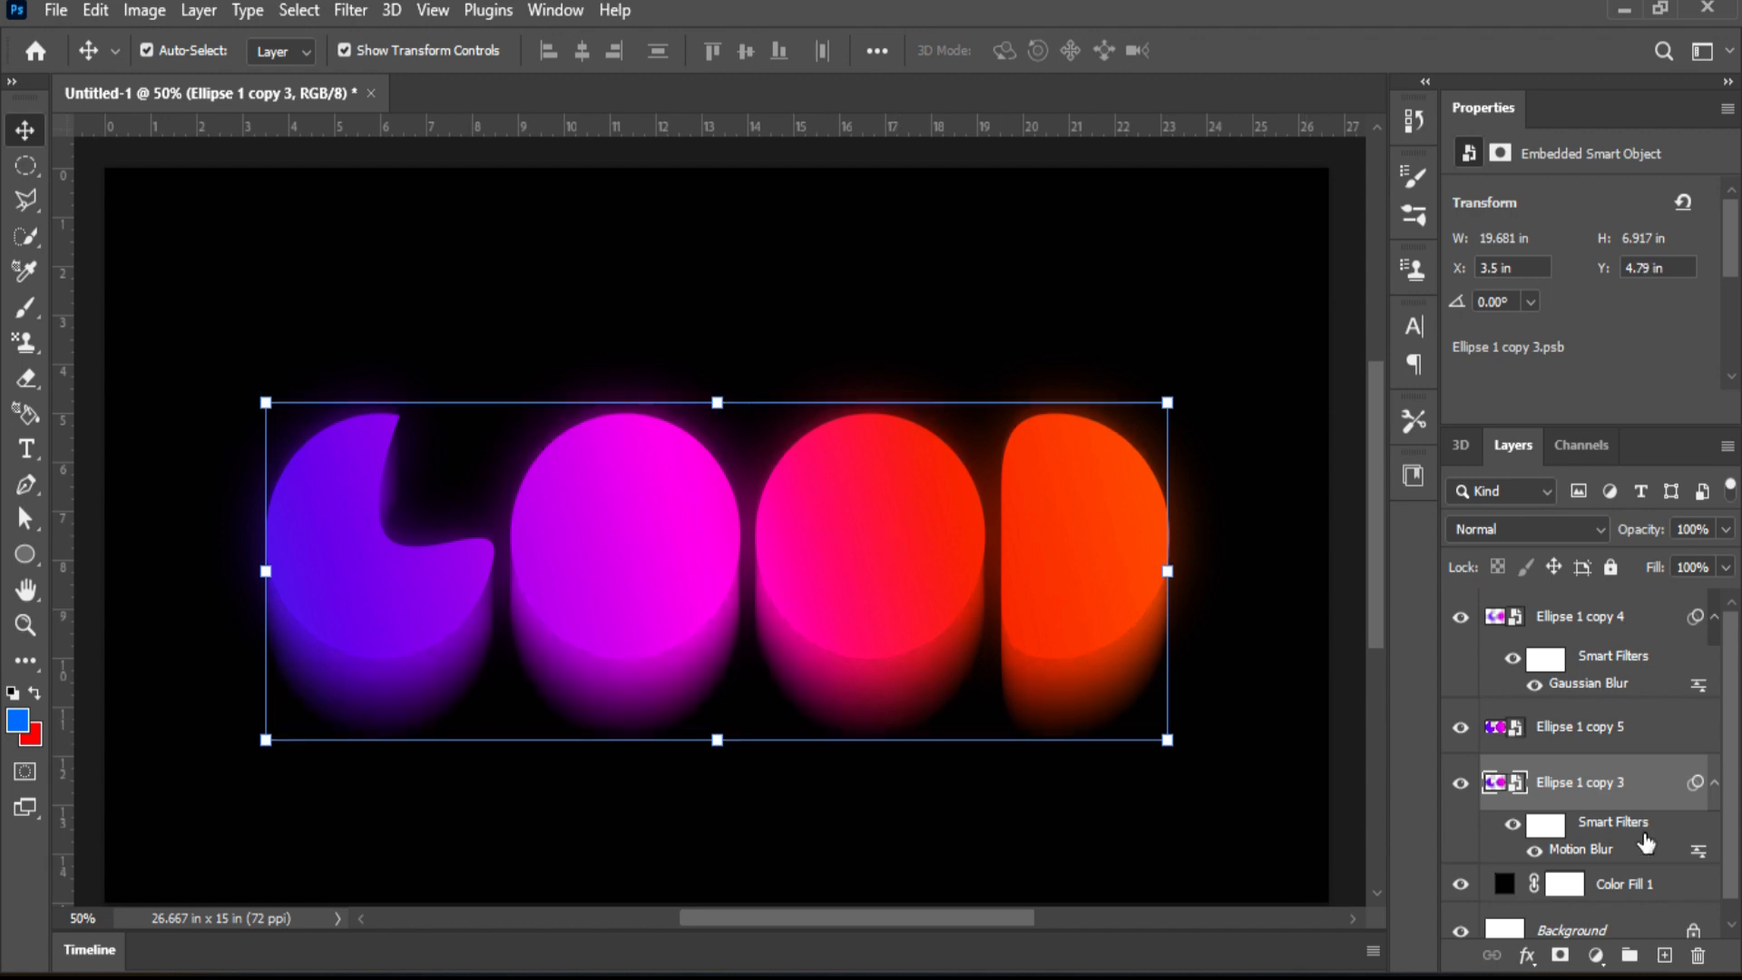
Lower the opacity of the motion-blurred layer to about 74% and deselect all layers
{"action": "left_click", "coordinate": [1212, 809]}
{"action": "left_click", "coordinate": [1599, 792]}
{"action": "left_click", "coordinate": [1725, 529]}
{"action": "left_click_drag", "start_coordinate": [1729, 557], "coordinate": [1699, 564]}
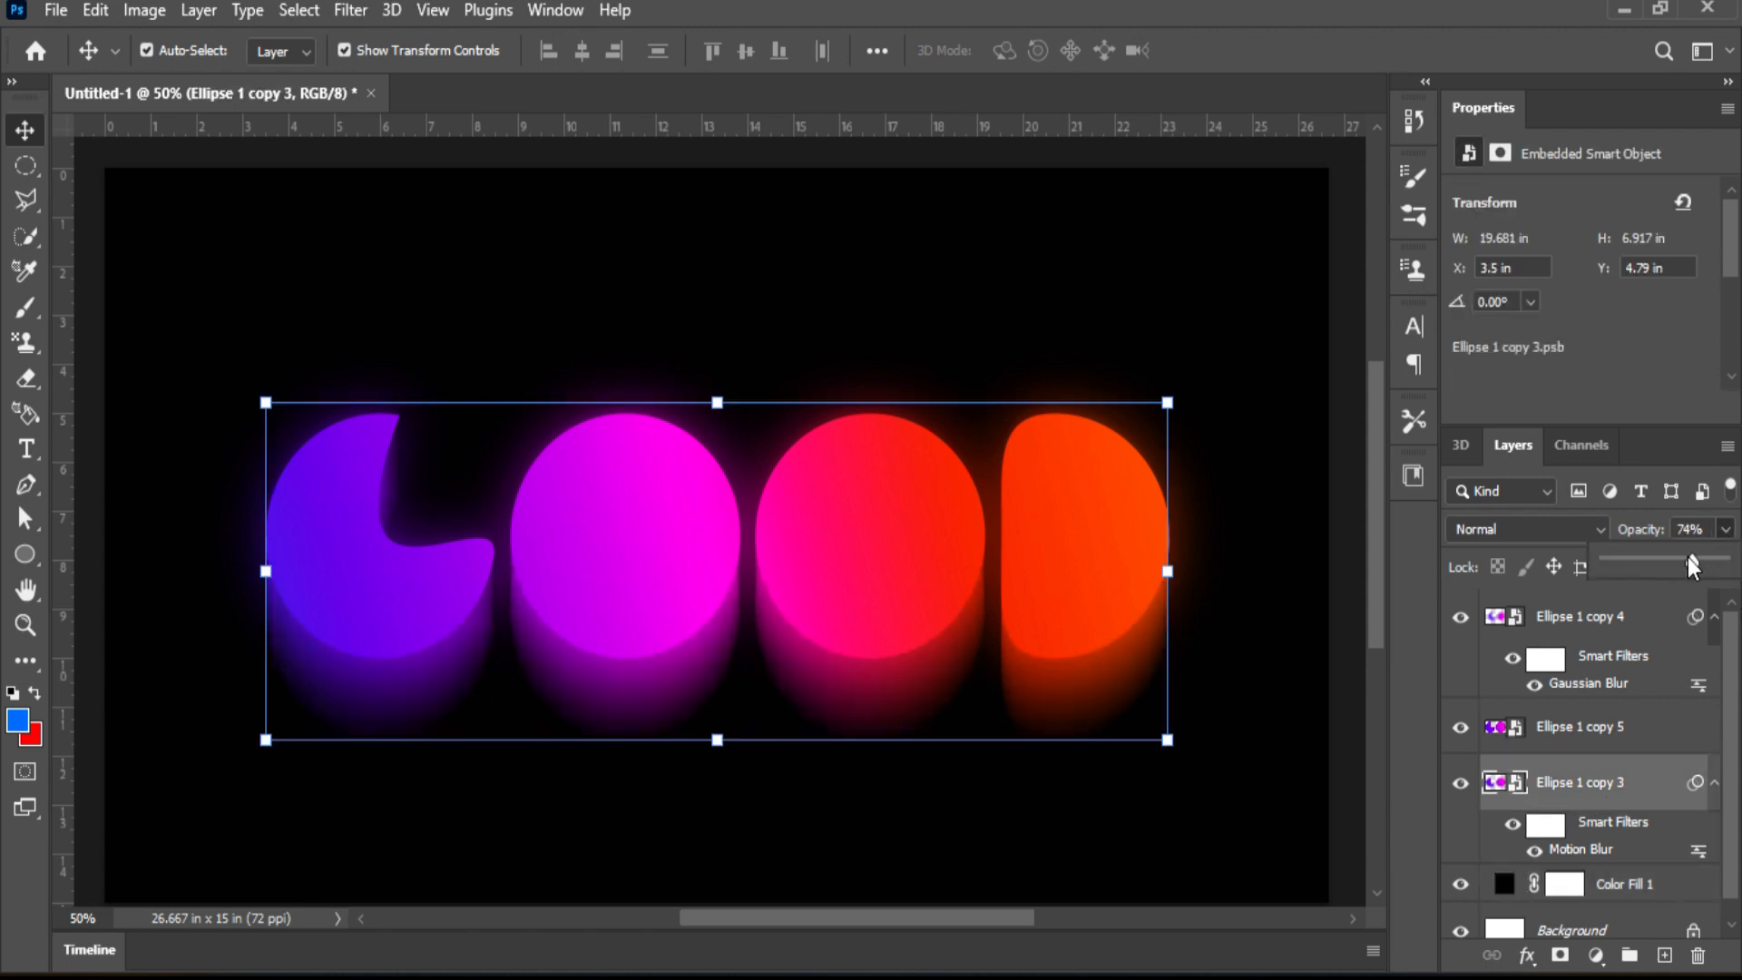
{"action": "left_click", "coordinate": [1358, 669]}
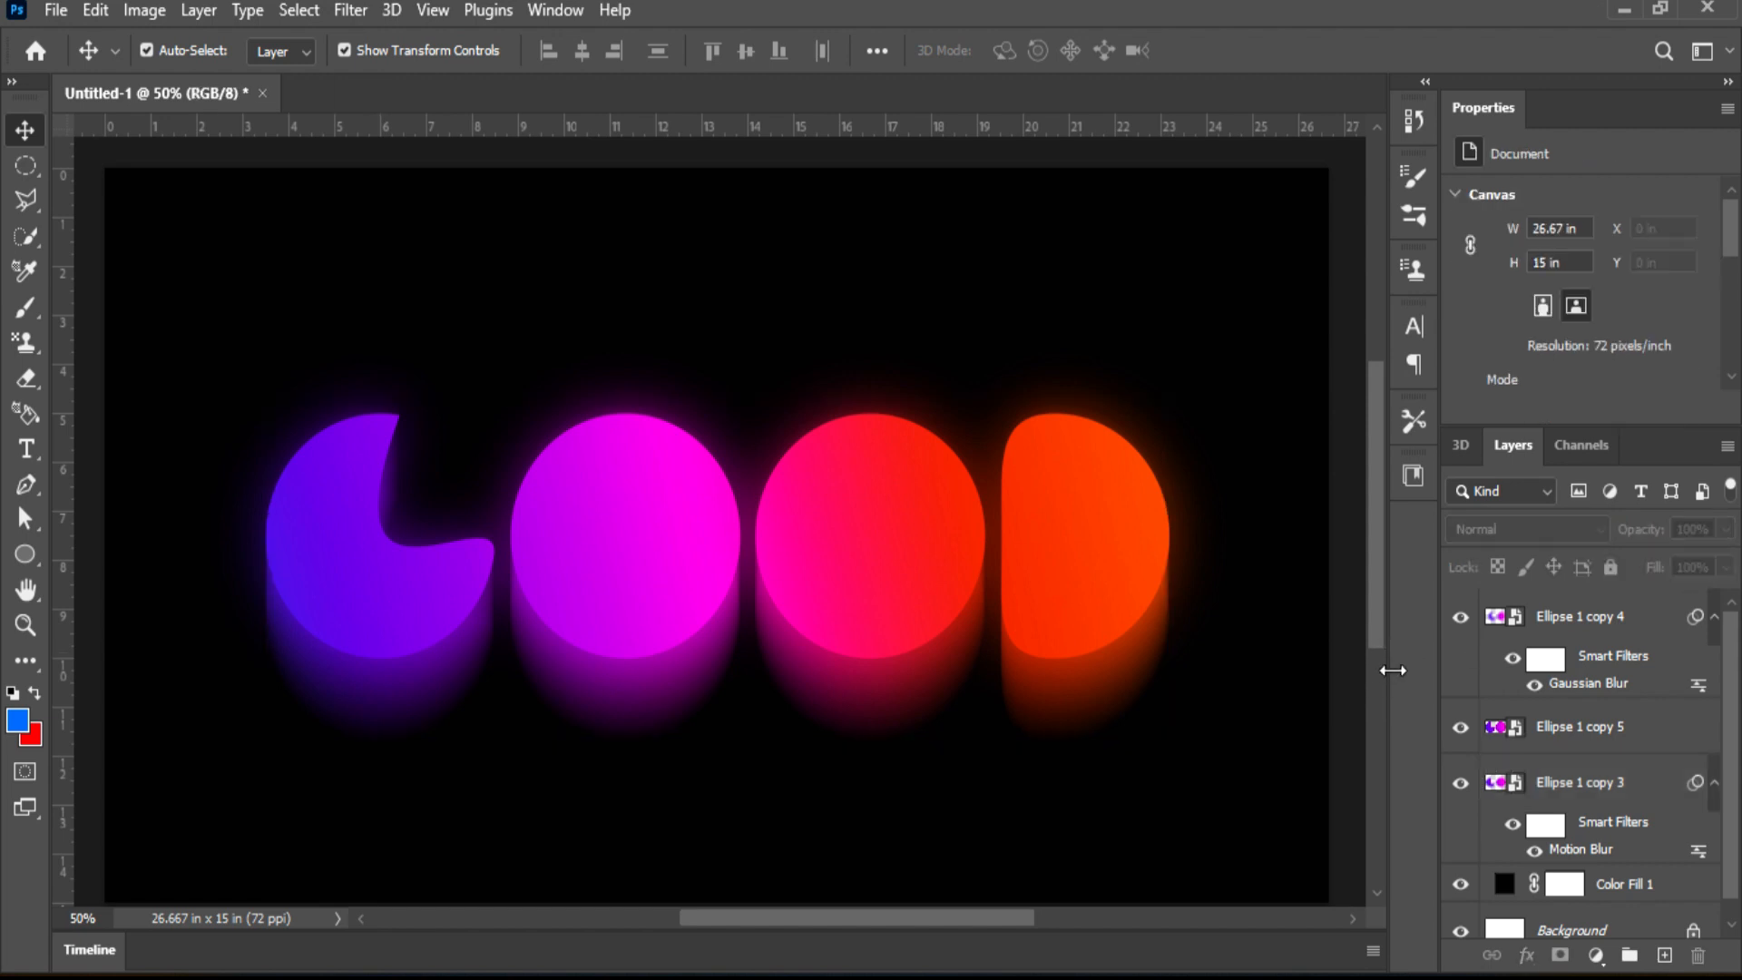
Nudge the motion-blurred layer up to a Y position of 4.65 in
{"action": "left_click", "coordinate": [1640, 788]}
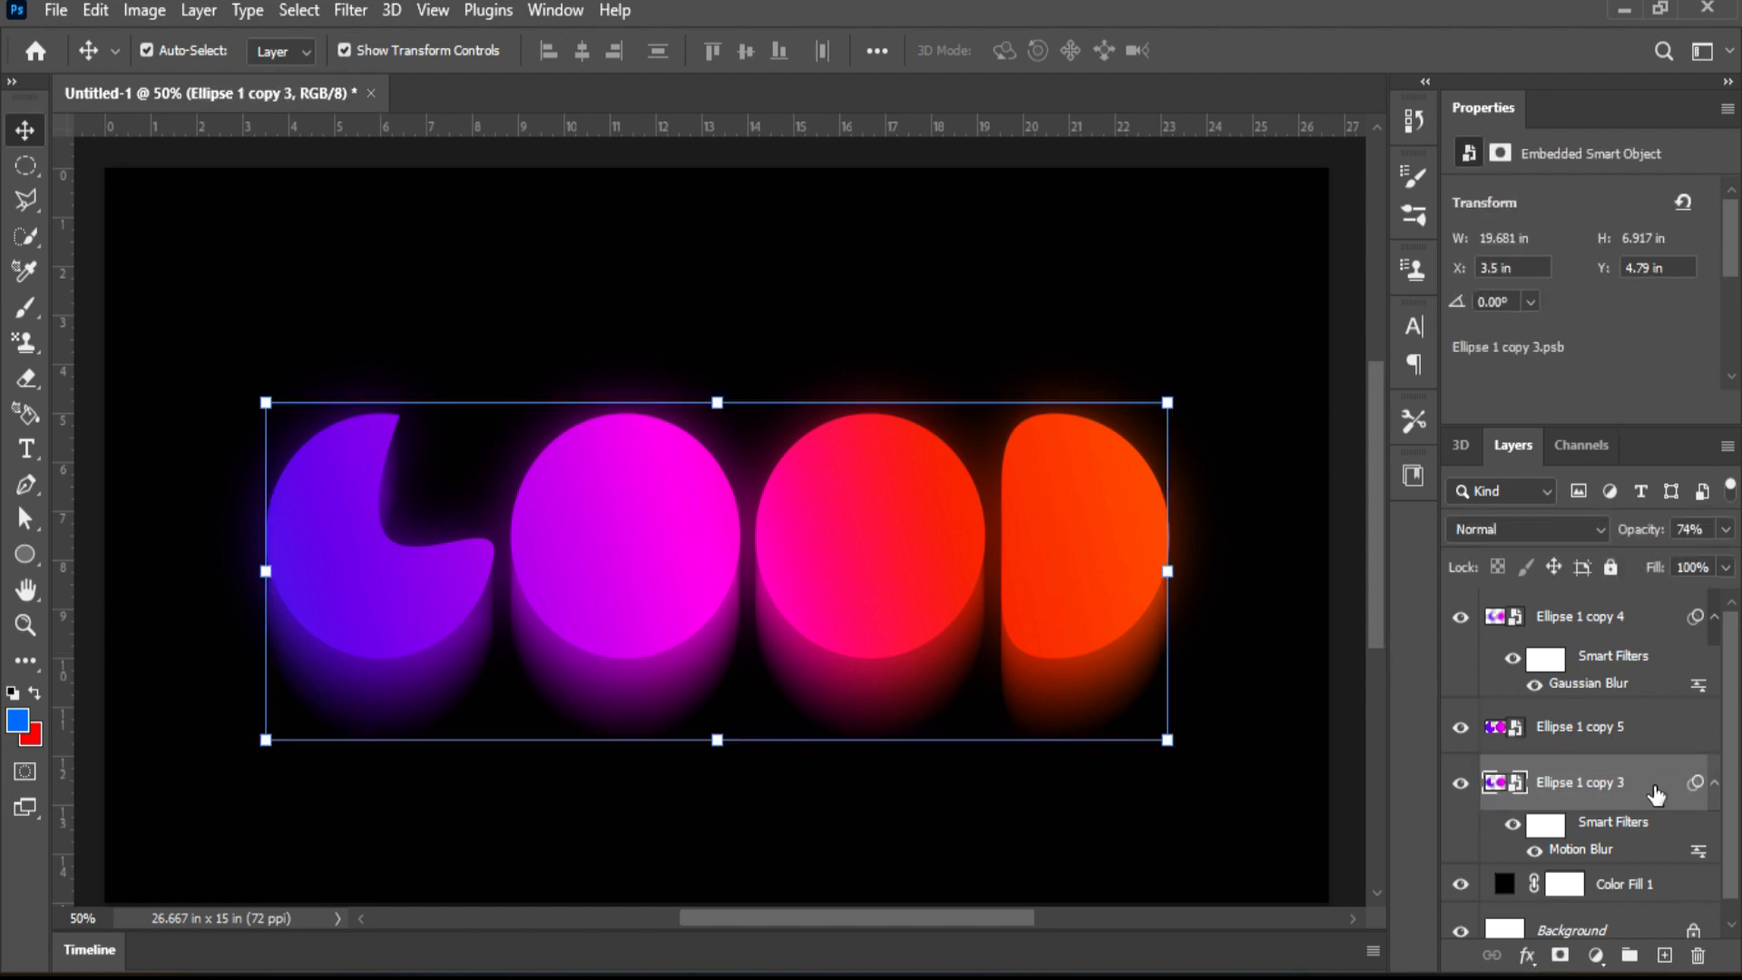
{"action": "key", "text": "Up"}
{"action": "key", "text": "Up"}
{"action": "key", "text": "Up"}
{"action": "key", "text": "Up"}
{"action": "key", "text": "Up"}
{"action": "key", "text": "Up"}
{"action": "key", "text": "Up"}
{"action": "key", "text": "Up"}
{"action": "key", "text": "Up"}
{"action": "key", "text": "Up"}
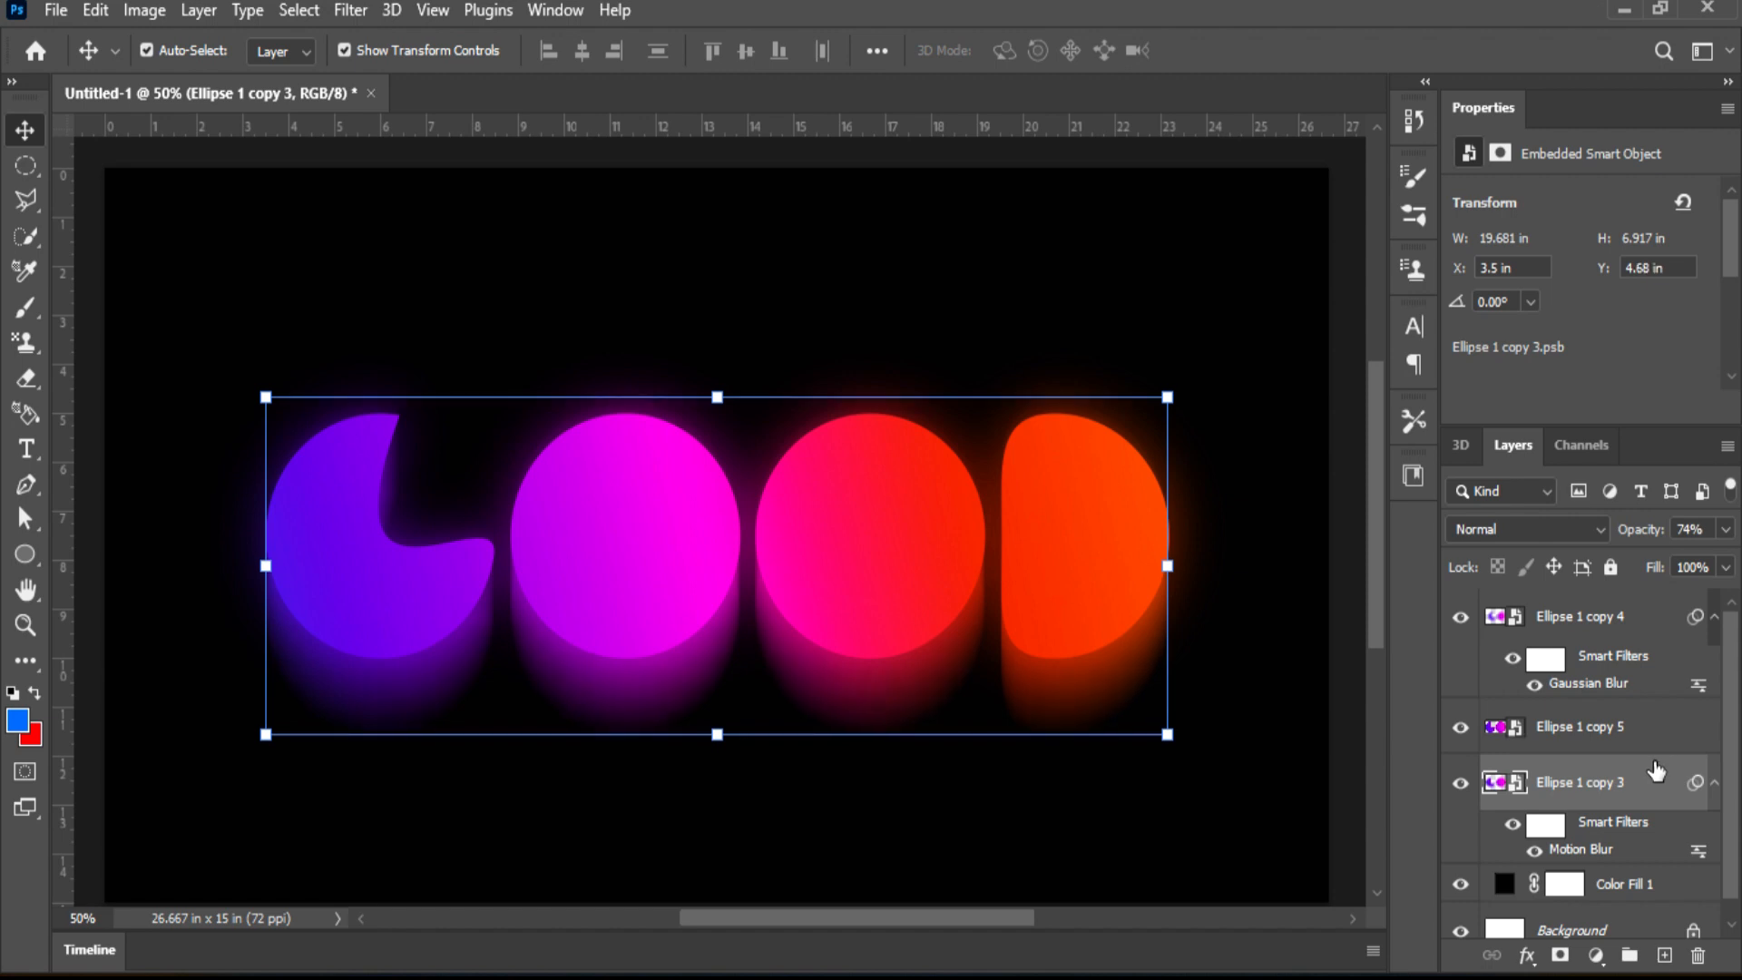
Lower the motion-blurred layer's opacity to 50% and deselect all layers
{"action": "left_click", "coordinate": [1725, 530]}
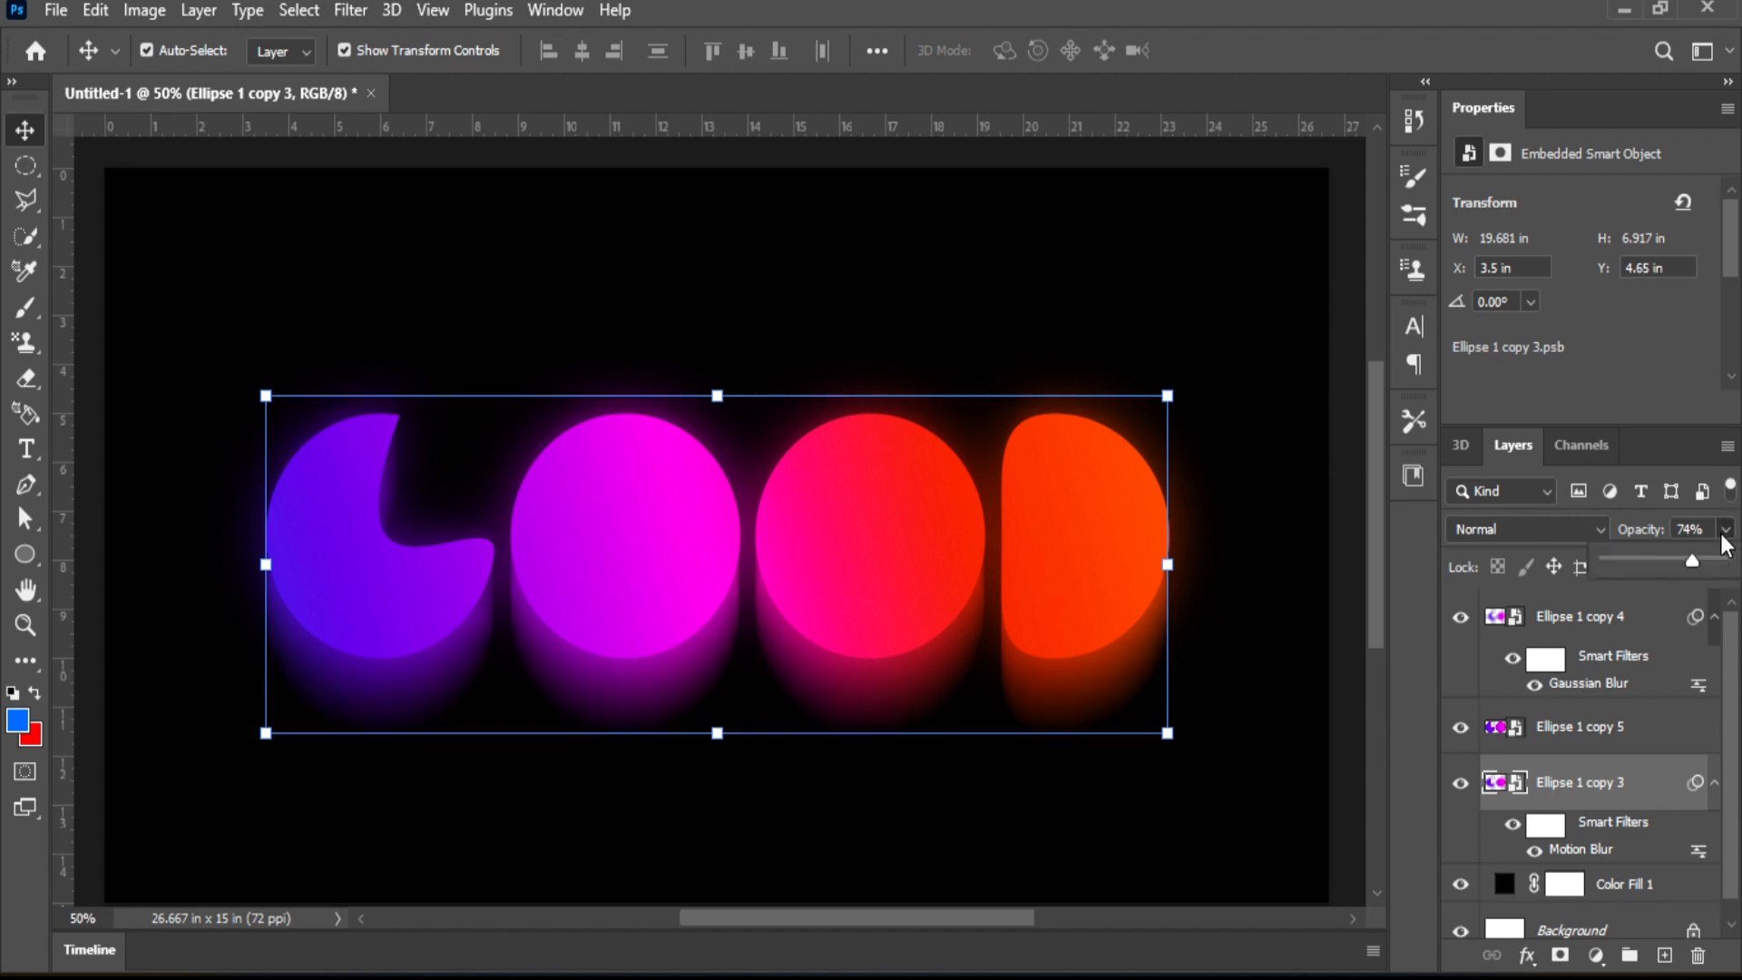
{"action": "left_click", "coordinate": [1664, 560]}
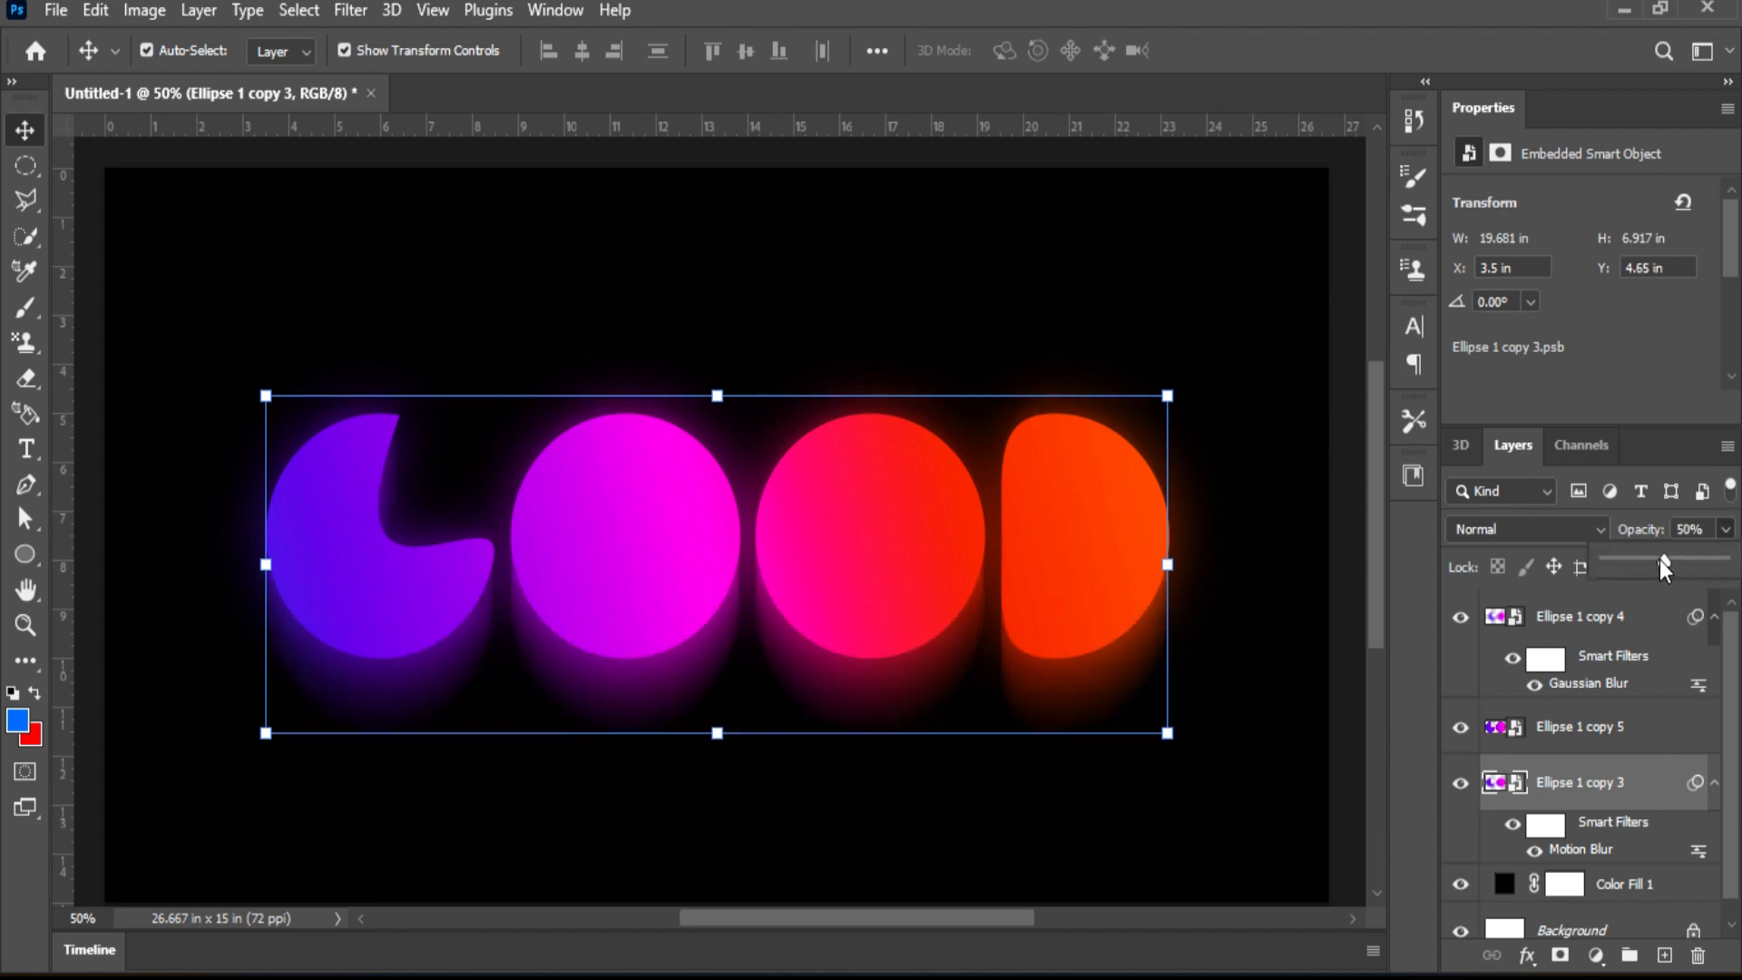
{"action": "left_click", "coordinate": [1346, 663]}
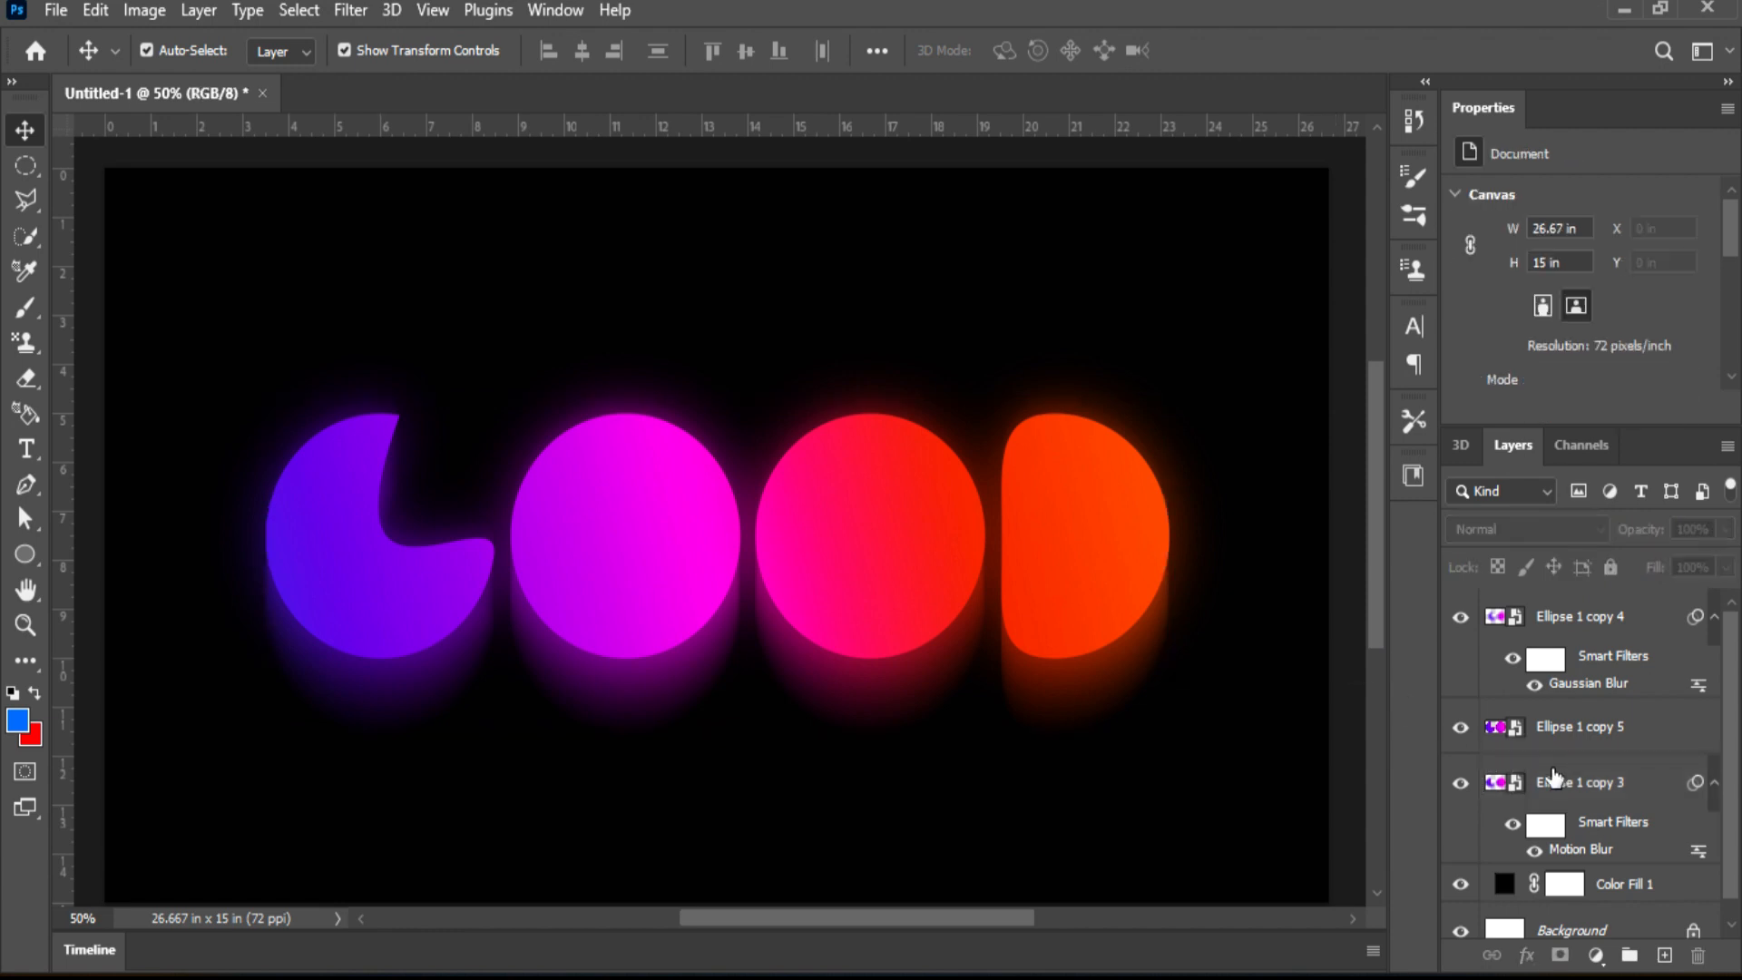
Duplicate the motion-blurred layer and nudge the copy straight down to a Y position of 5.45 in
{"action": "left_click_drag", "start_coordinate": [1639, 787], "coordinate": [1666, 953]}
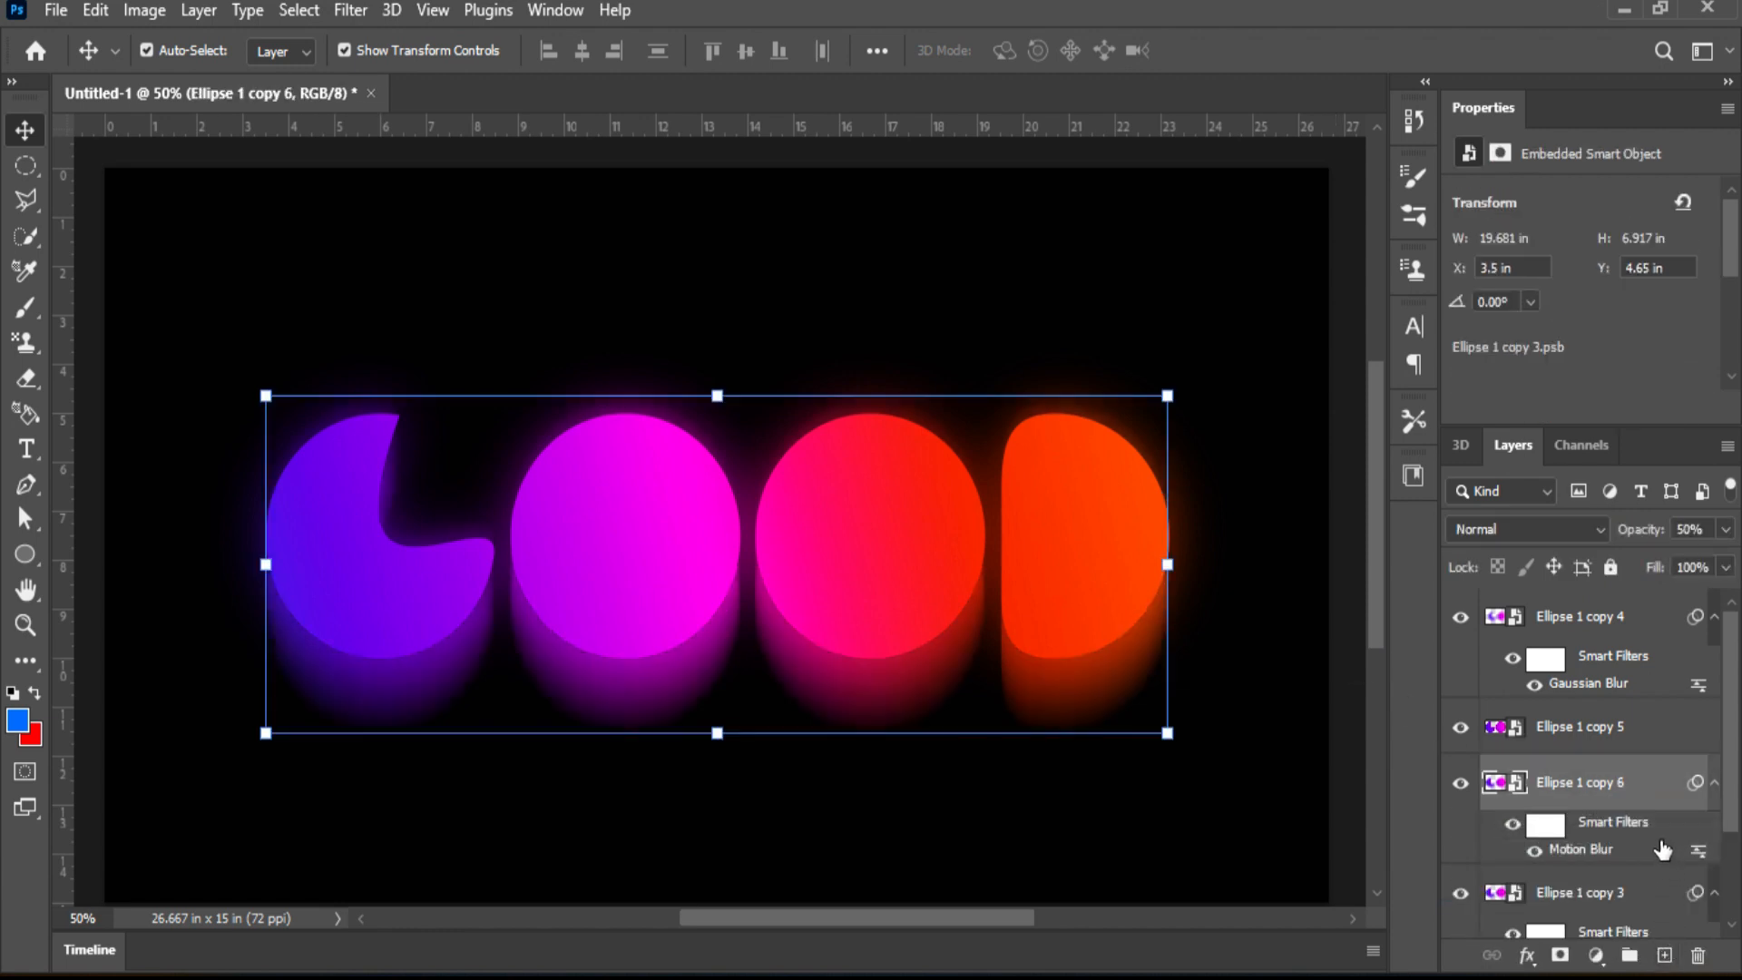
{"action": "scroll", "coordinate": [1662, 849], "scroll_direction": "down", "scroll_amount": 2}
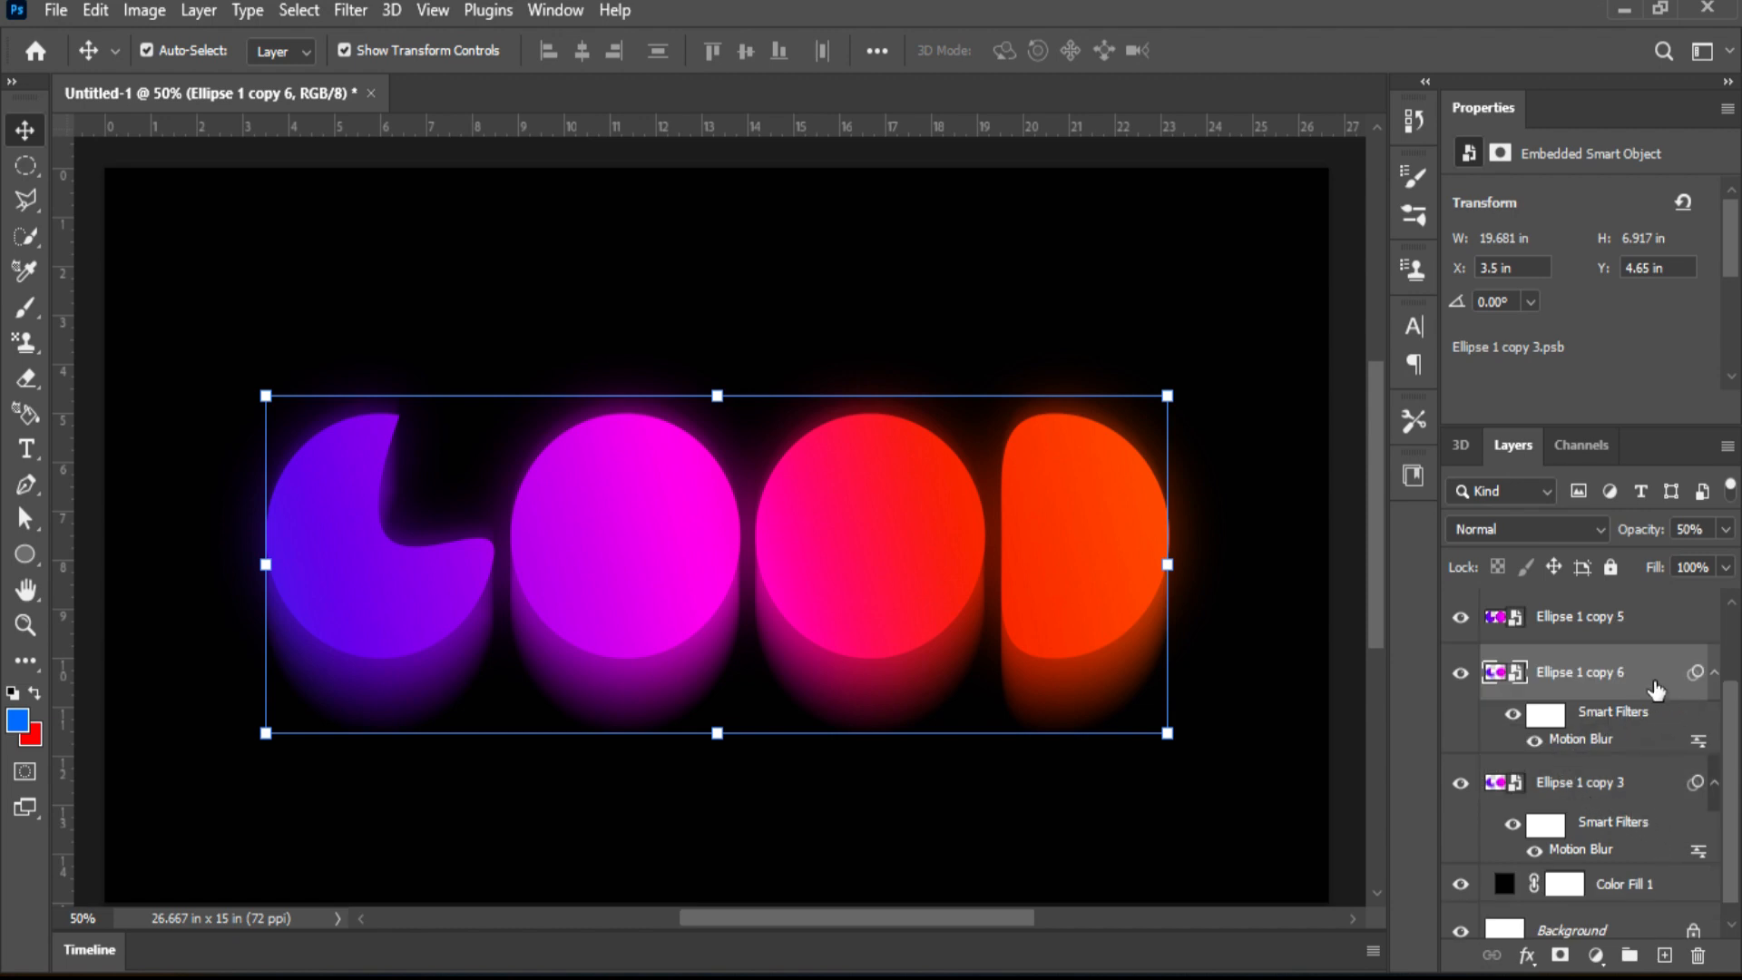
{"action": "key", "text": "Down"}
{"action": "key", "text": "Down"}
{"action": "key", "text": "Down"}
{"action": "key", "text": "Down"}
{"action": "key", "text": "Down"}
{"action": "key", "text": "Down"}
{"action": "key", "text": "Down"}
{"action": "key", "text": "Down"}
{"action": "key", "text": "Down"}
{"action": "key", "text": "Down"}
{"action": "key", "text": "Down"}
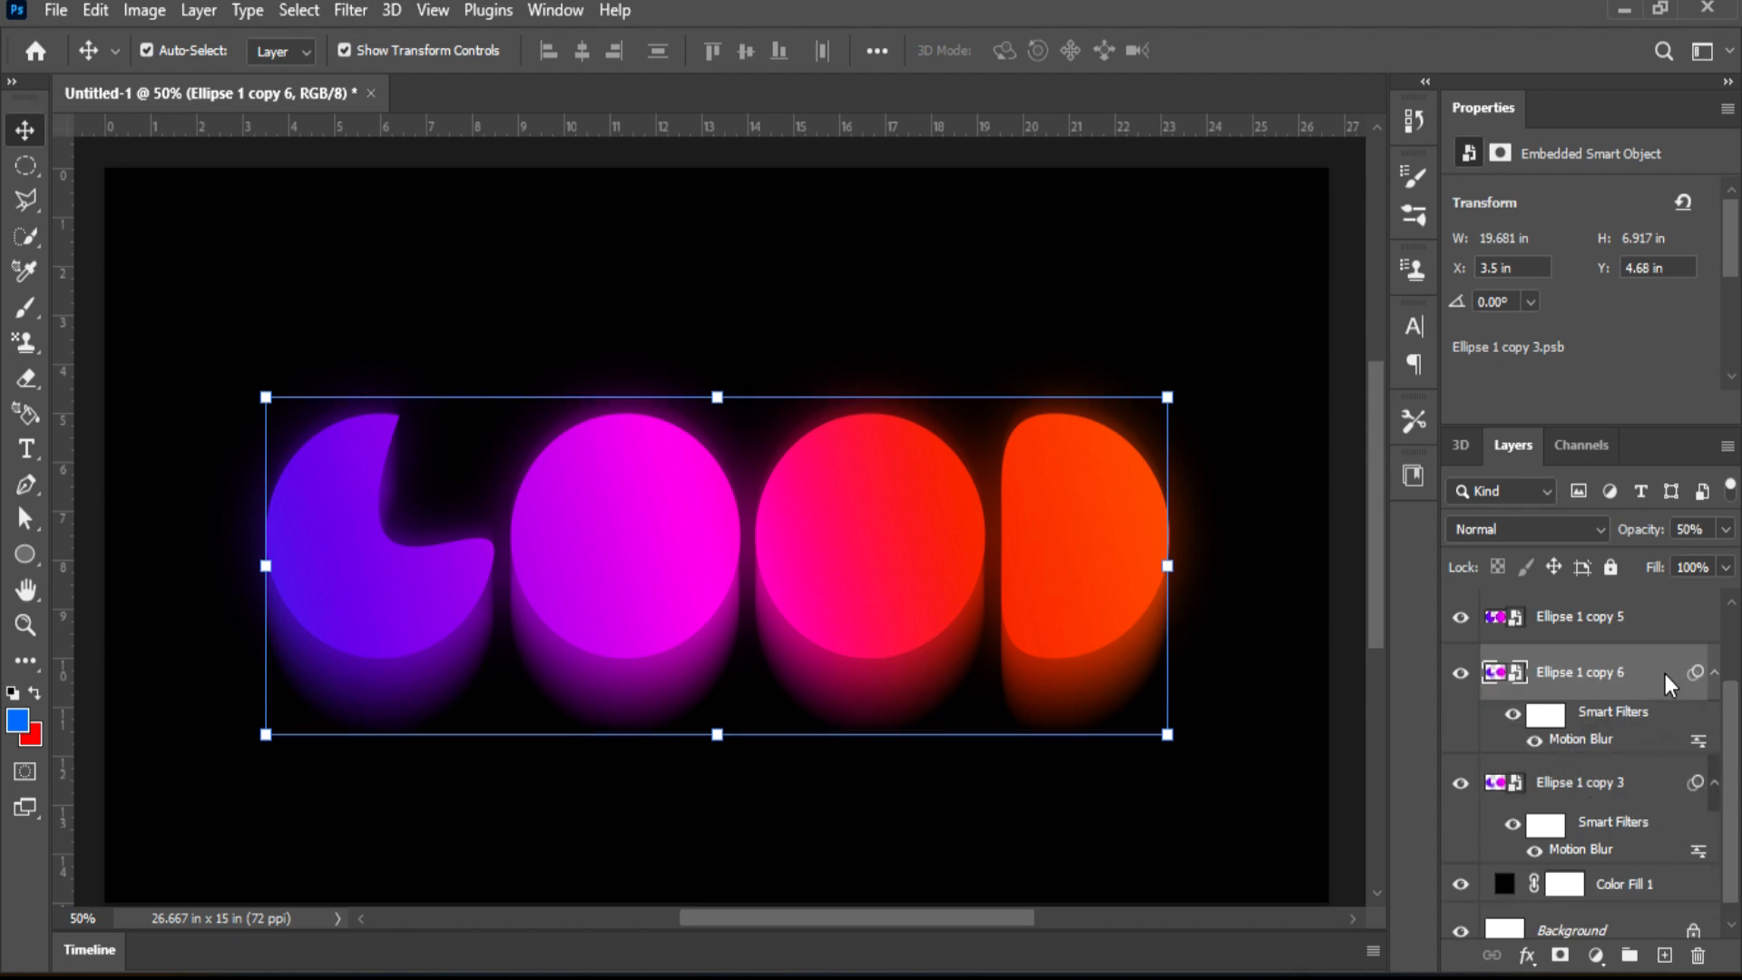
{"action": "key", "text": "Down"}
{"action": "key", "text": "Down"}
{"action": "key", "text": "Down"}
{"action": "key", "text": "Down"}
{"action": "key", "text": "Down"}
{"action": "key", "text": "Down"}
{"action": "key", "text": "Down"}
{"action": "key", "text": "Down"}
{"action": "key", "text": "Down"}
{"action": "key", "text": "Down"}
{"action": "key", "text": "Down"}
{"action": "key", "text": "Down"}
{"action": "key", "text": "Down"}
{"action": "key", "text": "Down"}
{"action": "key", "text": "Down"}
{"action": "key", "text": "Down"}
{"action": "key", "text": "Down"}
{"action": "key", "text": "Down"}
{"action": "key", "text": "Down"}
{"action": "key", "text": "Down"}
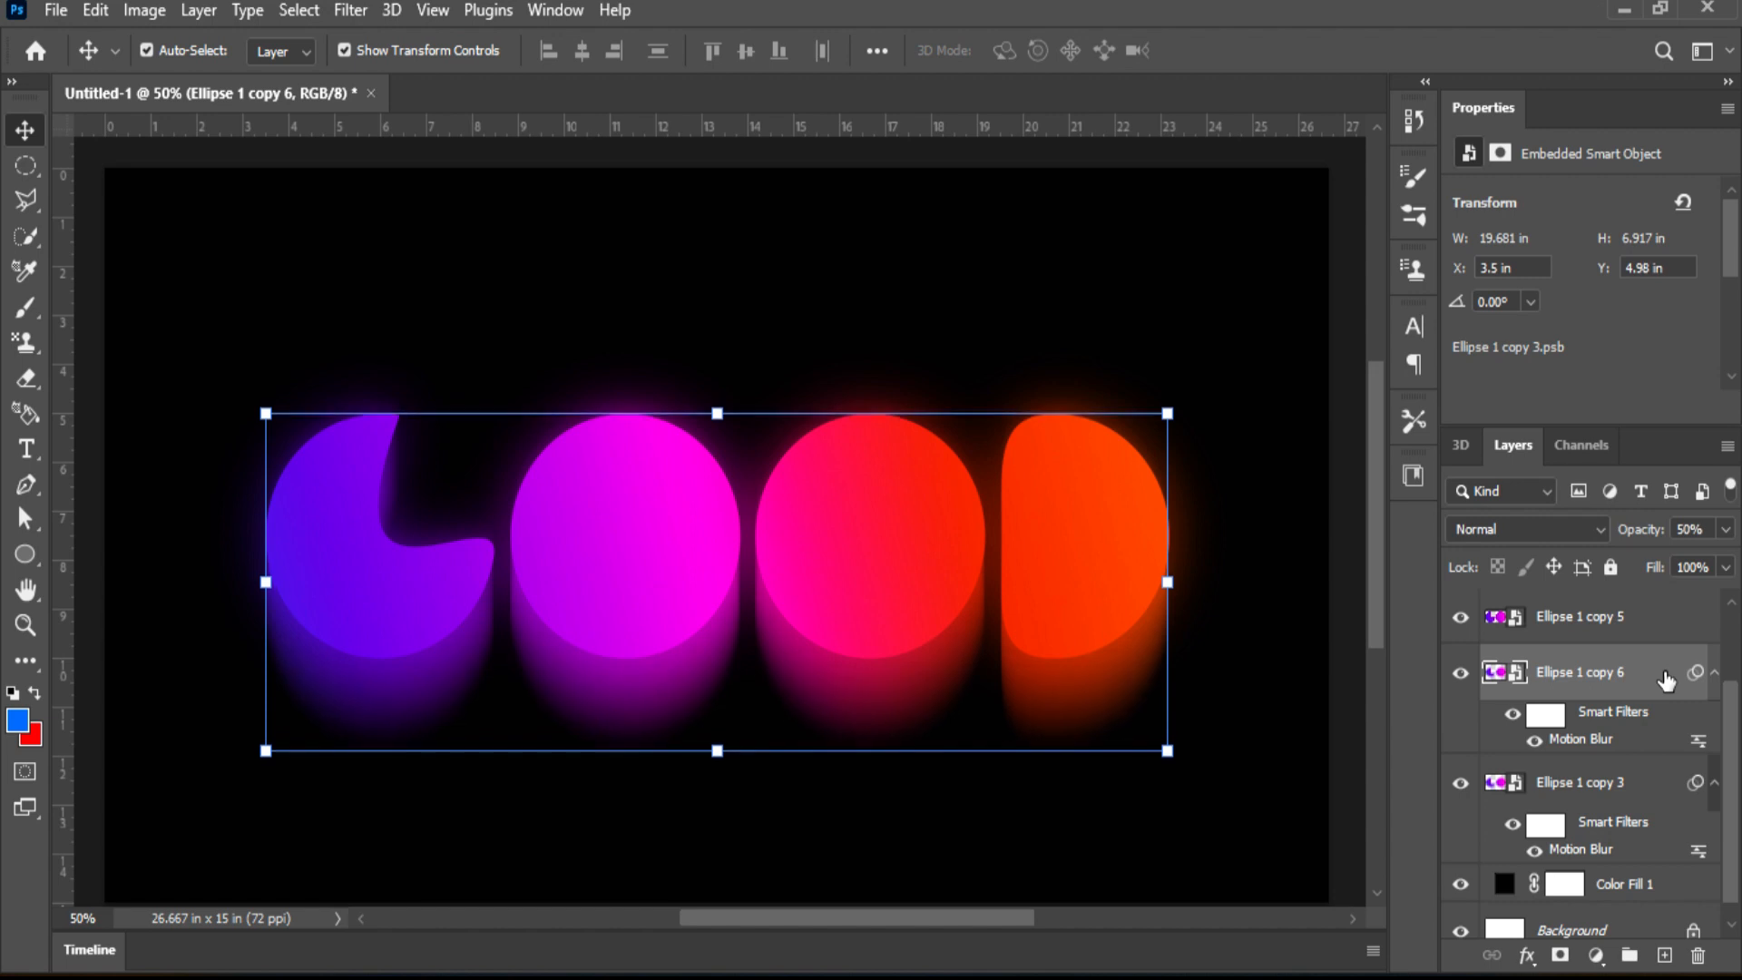
{"action": "key", "text": "Down"}
{"action": "key", "text": "Down"}
{"action": "key", "text": "Down"}
{"action": "key", "text": "Down"}
{"action": "key", "text": "Down"}
{"action": "key", "text": "Down"}
{"action": "key", "text": "Down"}
{"action": "key", "text": "Down"}
{"action": "key", "text": "Down"}
{"action": "key", "text": "Down"}
{"action": "key", "text": "Down"}
{"action": "key", "text": "Down"}
{"action": "key", "text": "Down"}
{"action": "key", "text": "Down"}
{"action": "key", "text": "Down"}
{"action": "key", "text": "Down"}
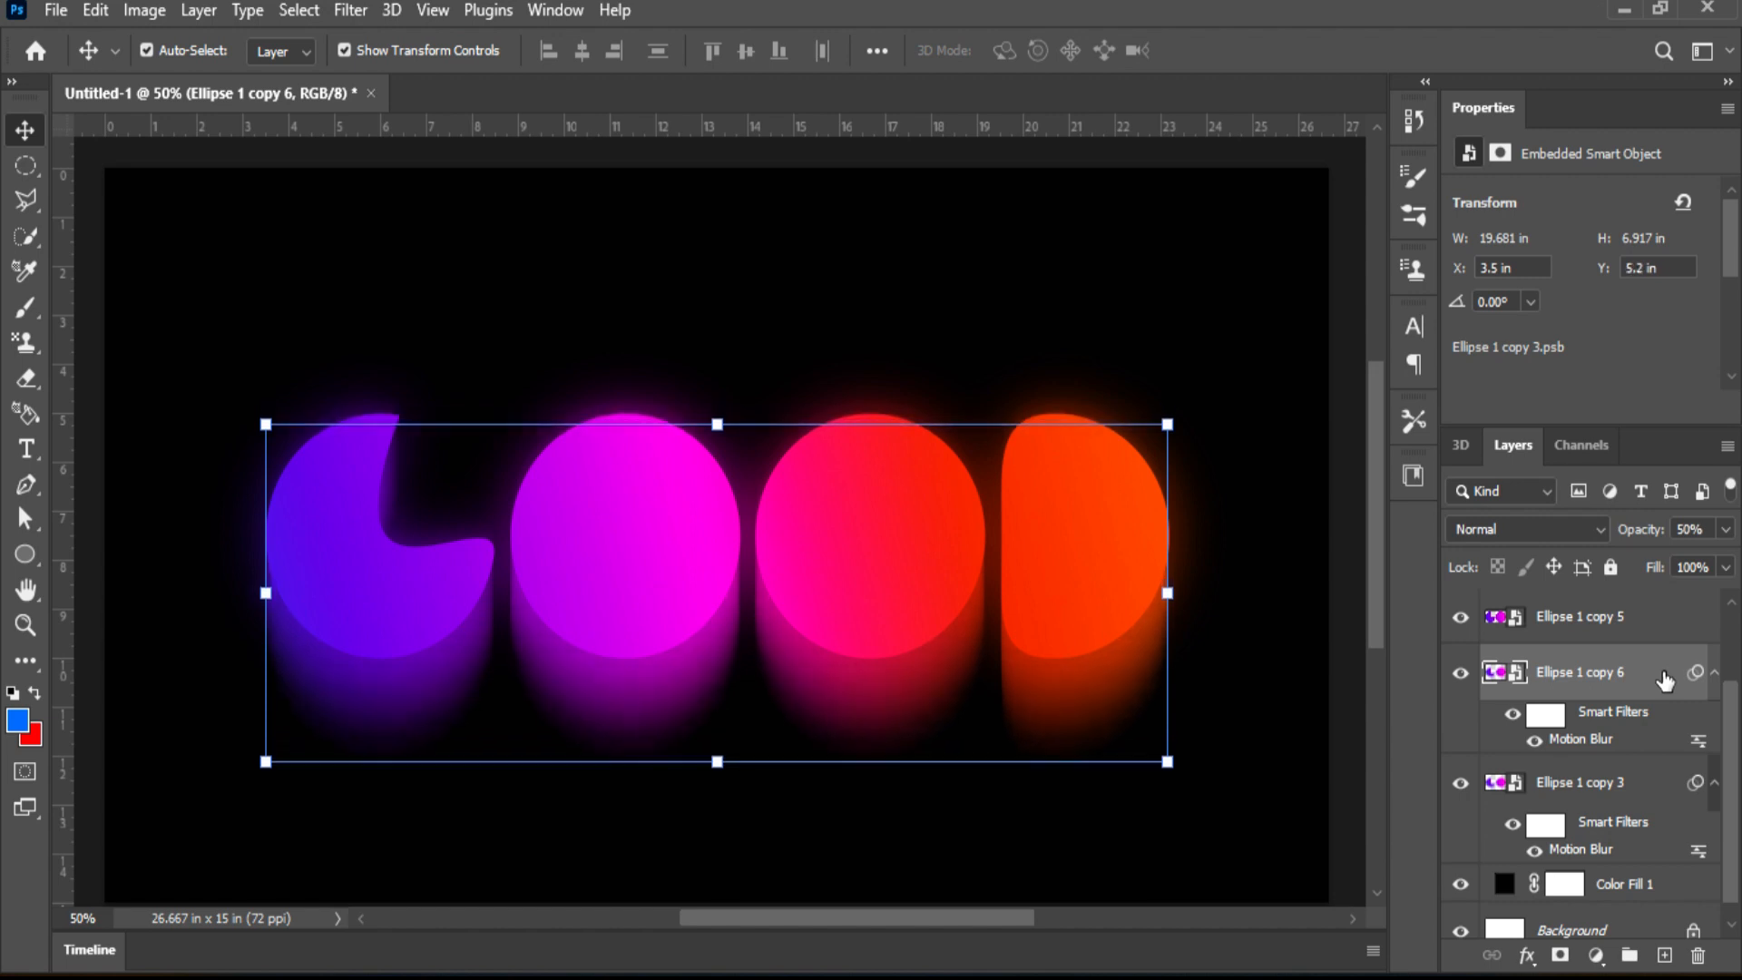
{"action": "key", "text": "Down"}
{"action": "key", "text": "Down"}
{"action": "key", "text": "Down"}
{"action": "key", "text": "Down"}
{"action": "key", "text": "Down"}
{"action": "key", "text": "Down"}
Reduce the opacity of the duplicated motion-blurred layer to 29%
{"action": "left_click", "coordinate": [1725, 529]}
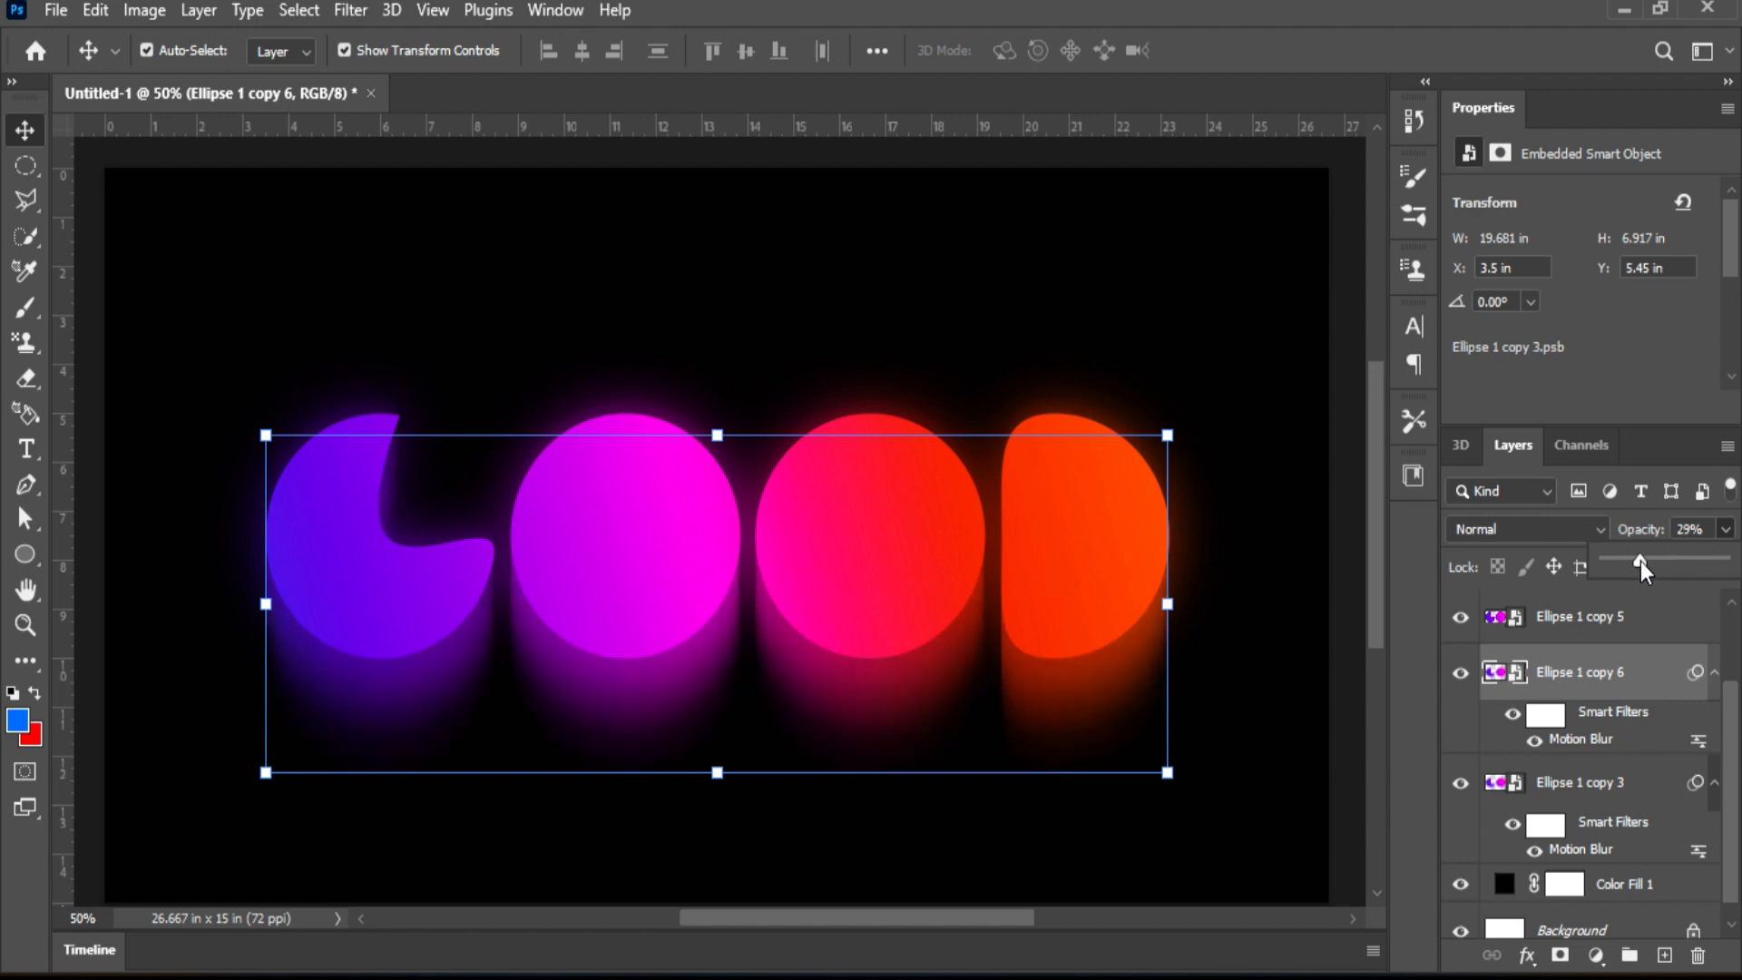
{"action": "left_click", "coordinate": [1655, 670]}
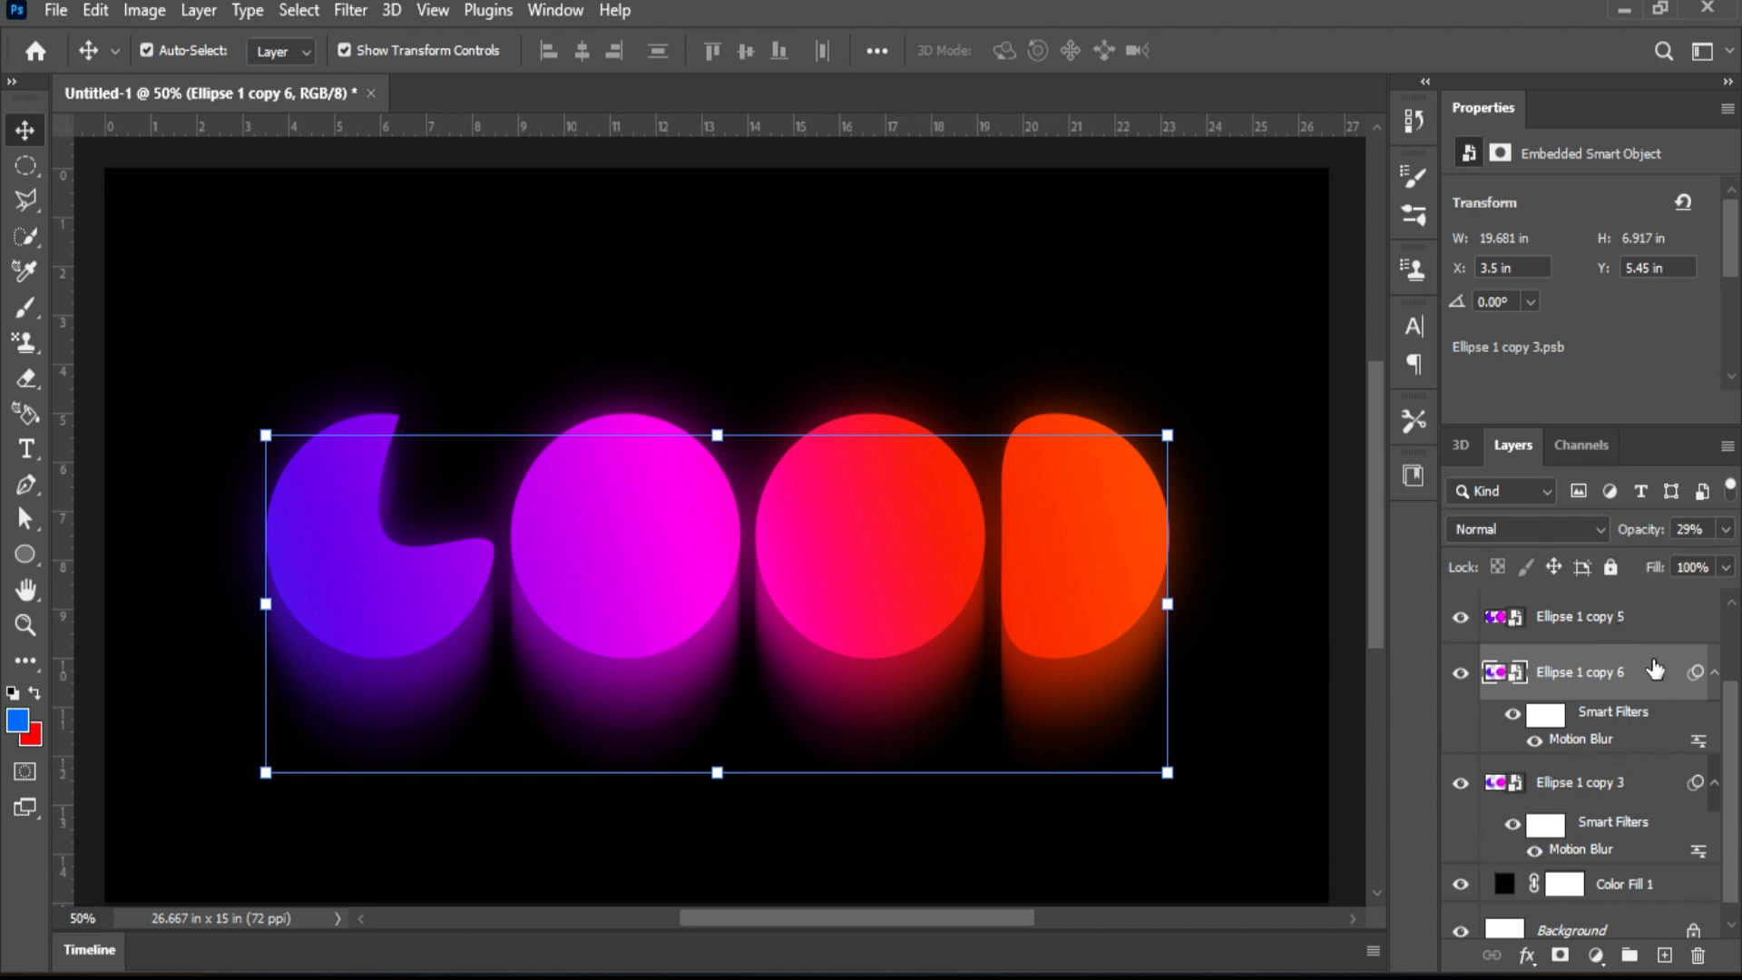
Duplicate the 29% motion-blurred layer and nudge the new copy straight down to a Y position of 6.2 in
{"action": "key", "text": "ctrl+j"}
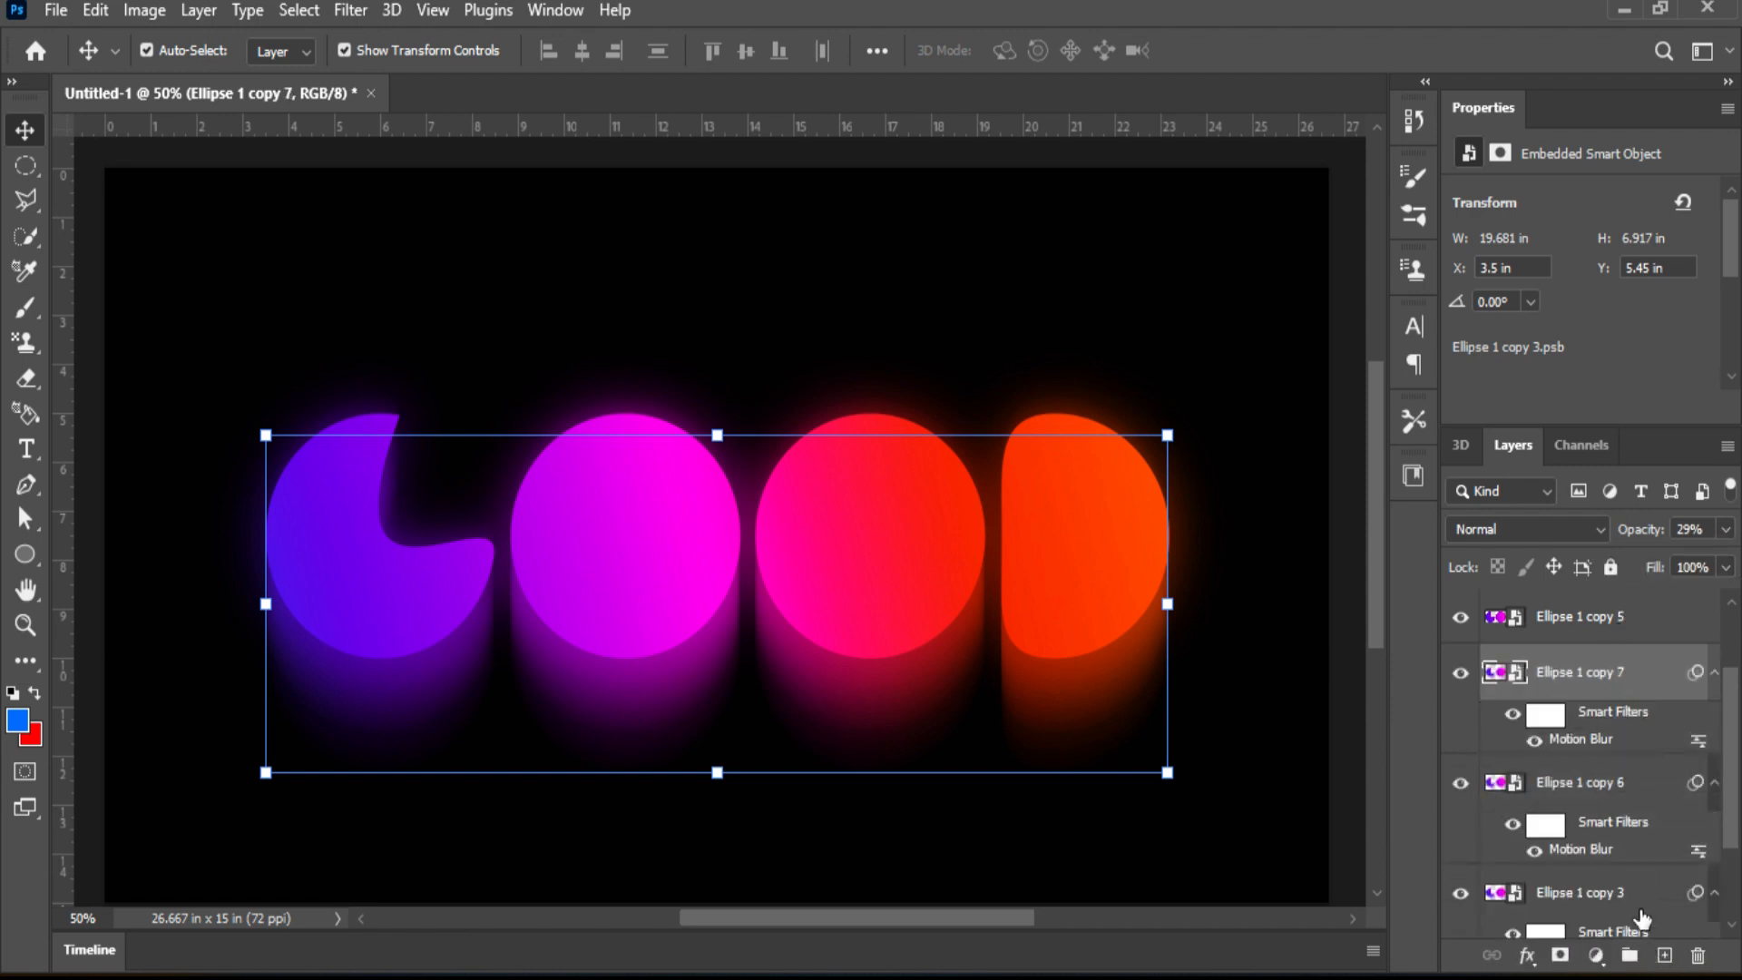
{"action": "left_click", "coordinate": [1668, 641]}
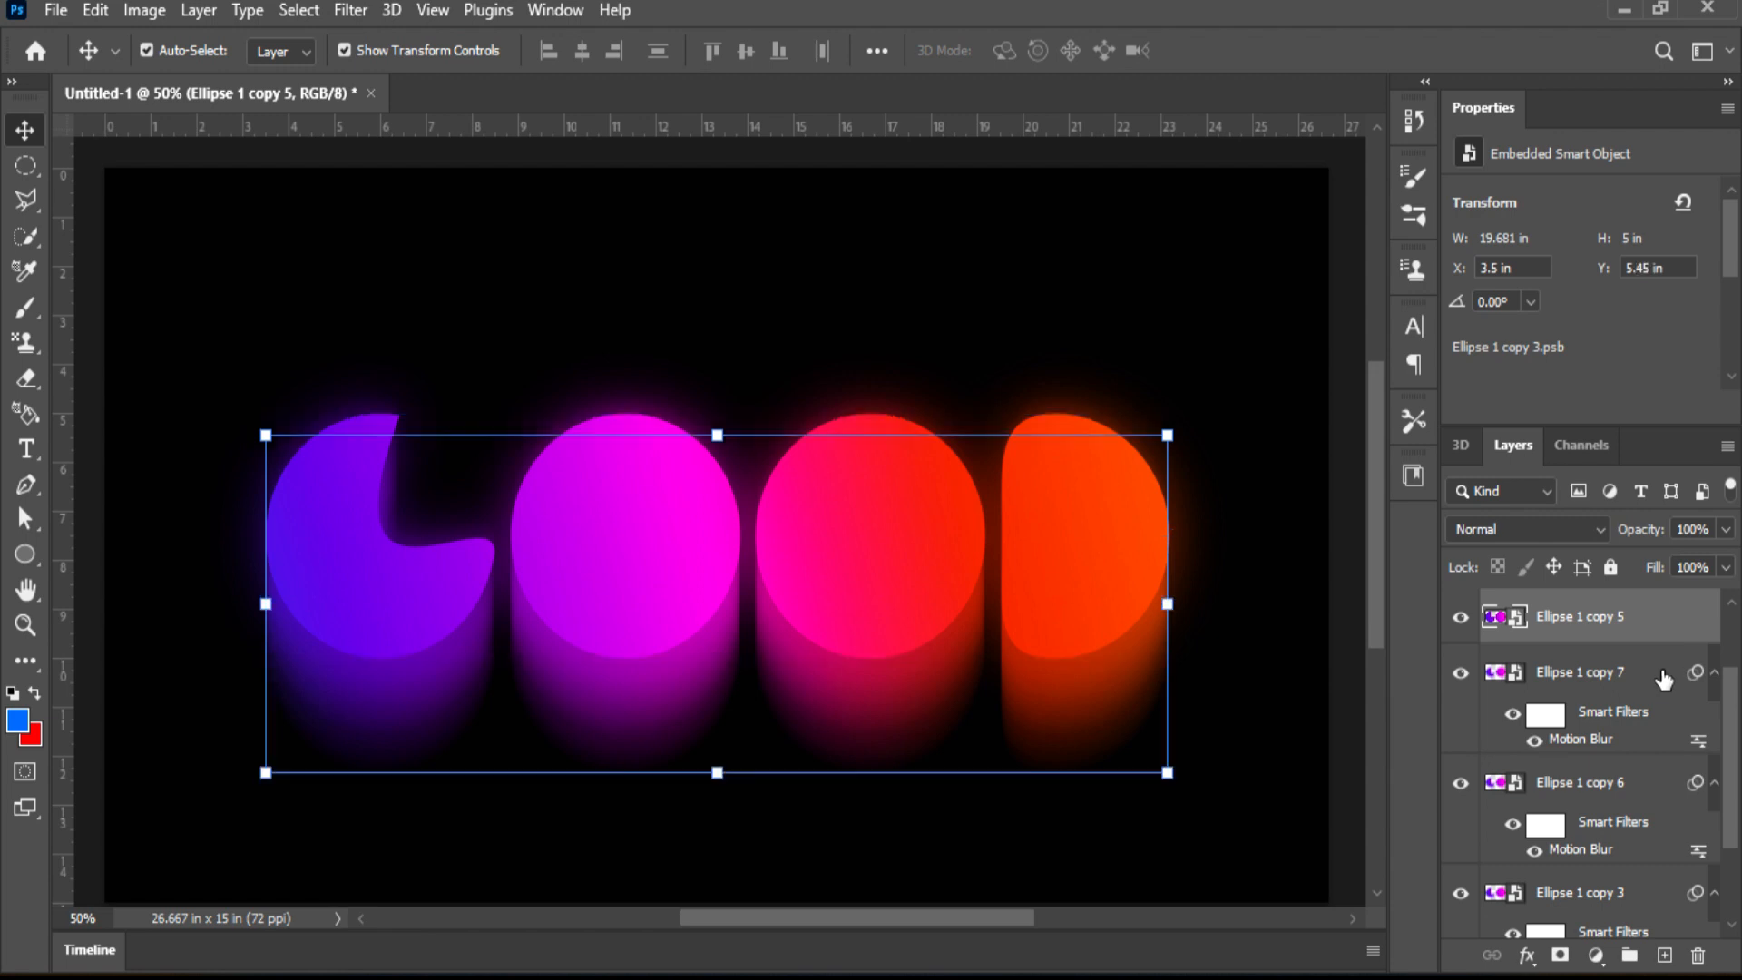
{"action": "left_click", "coordinate": [1663, 679]}
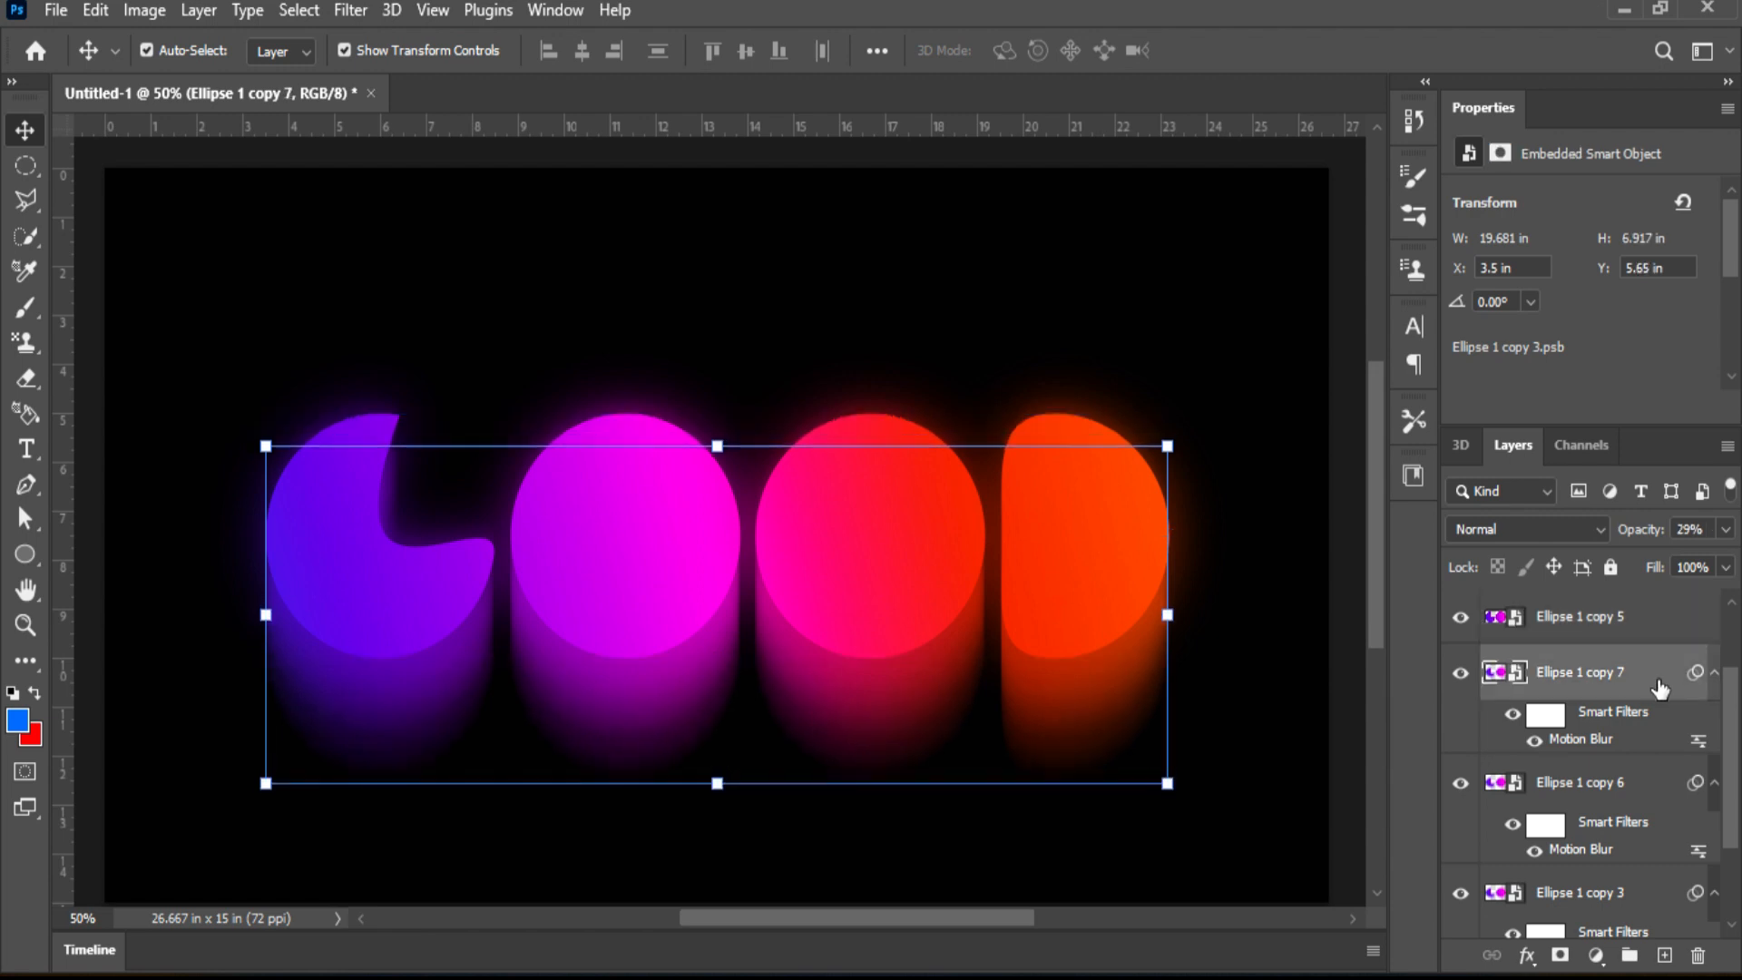
{"action": "key", "text": "Down"}
{"action": "key", "text": "Down"}
{"action": "key", "text": "Down"}
{"action": "key", "text": "Down"}
{"action": "key", "text": "Down"}
{"action": "key", "text": "Down"}
{"action": "key", "text": "Down"}
{"action": "key", "text": "Down"}
{"action": "key", "text": "Down"}
{"action": "key", "text": "Down"}
{"action": "key", "text": "Down"}
{"action": "key", "text": "Down"}
{"action": "key", "text": "Down"}
{"action": "key", "text": "Down"}
{"action": "key", "text": "Down"}
{"action": "key", "text": "Down"}
{"action": "key", "text": "Down"}
{"action": "key", "text": "Down"}
{"action": "key", "text": "Down"}
{"action": "key", "text": "Down"}
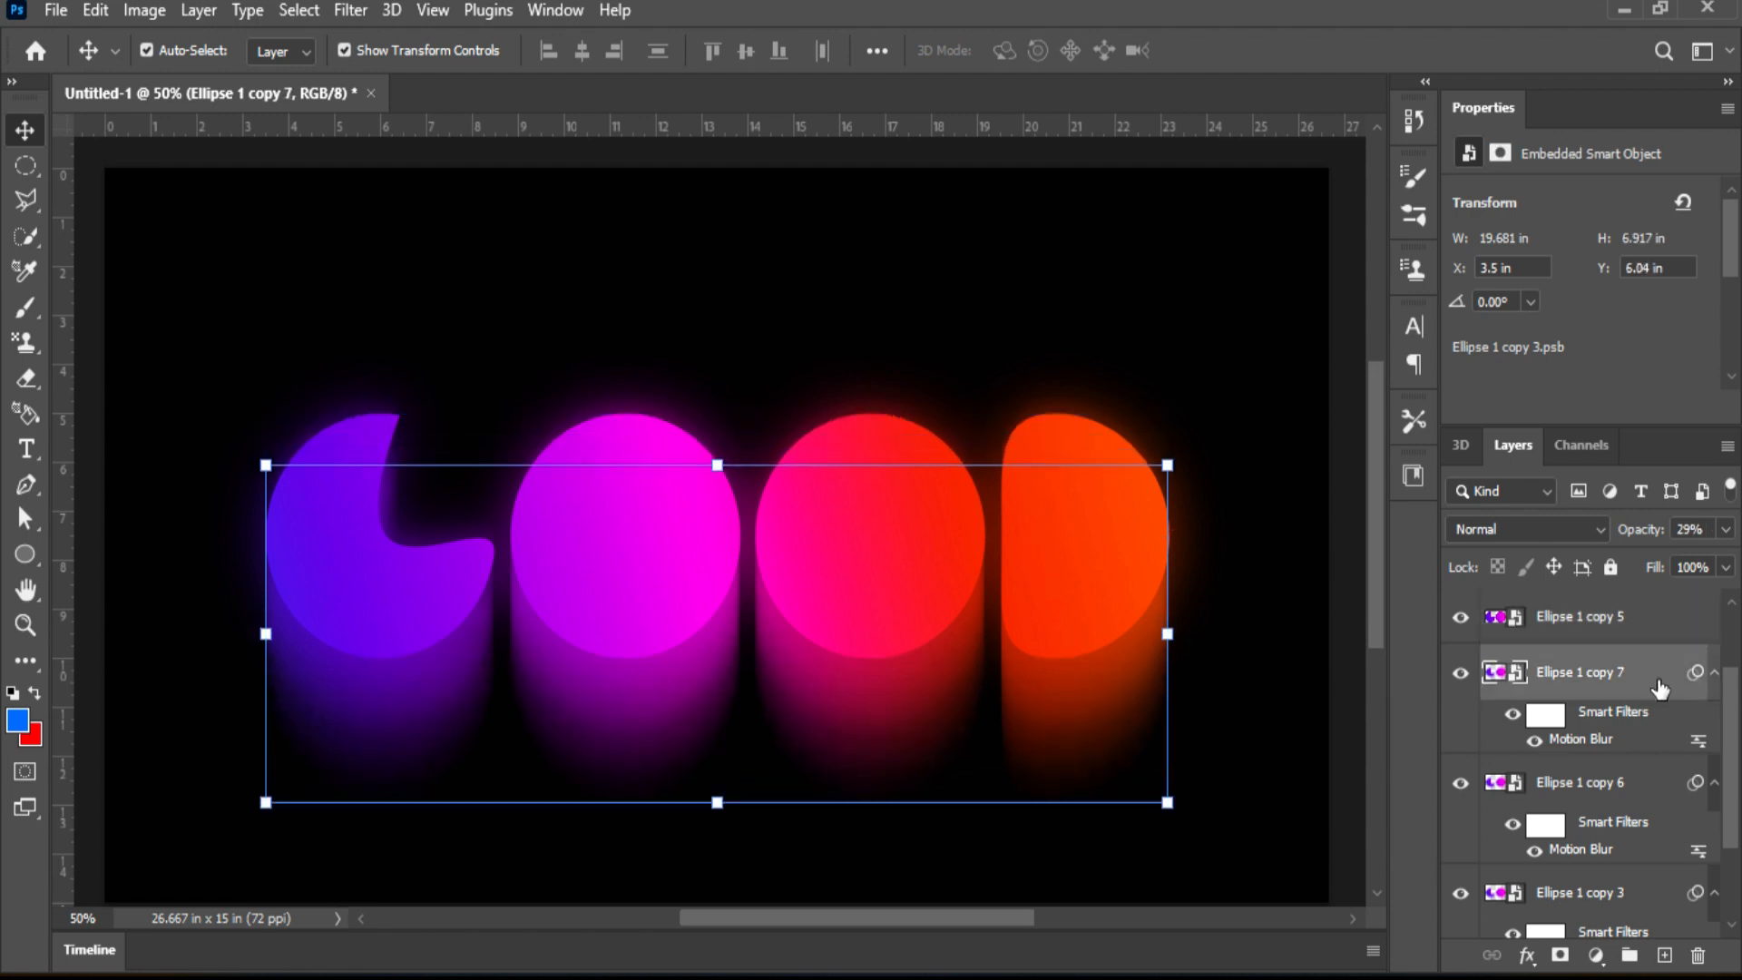
{"action": "key", "text": "Down"}
{"action": "key", "text": "Down"}
{"action": "key", "text": "Down"}
{"action": "key", "text": "Down"}
{"action": "key", "text": "Down"}
{"action": "key", "text": "Down"}
{"action": "key", "text": "Down"}
{"action": "key", "text": "Down"}
{"action": "key", "text": "Down"}
{"action": "key", "text": "Down"}
{"action": "key", "text": "Down"}
{"action": "key", "text": "Down"}
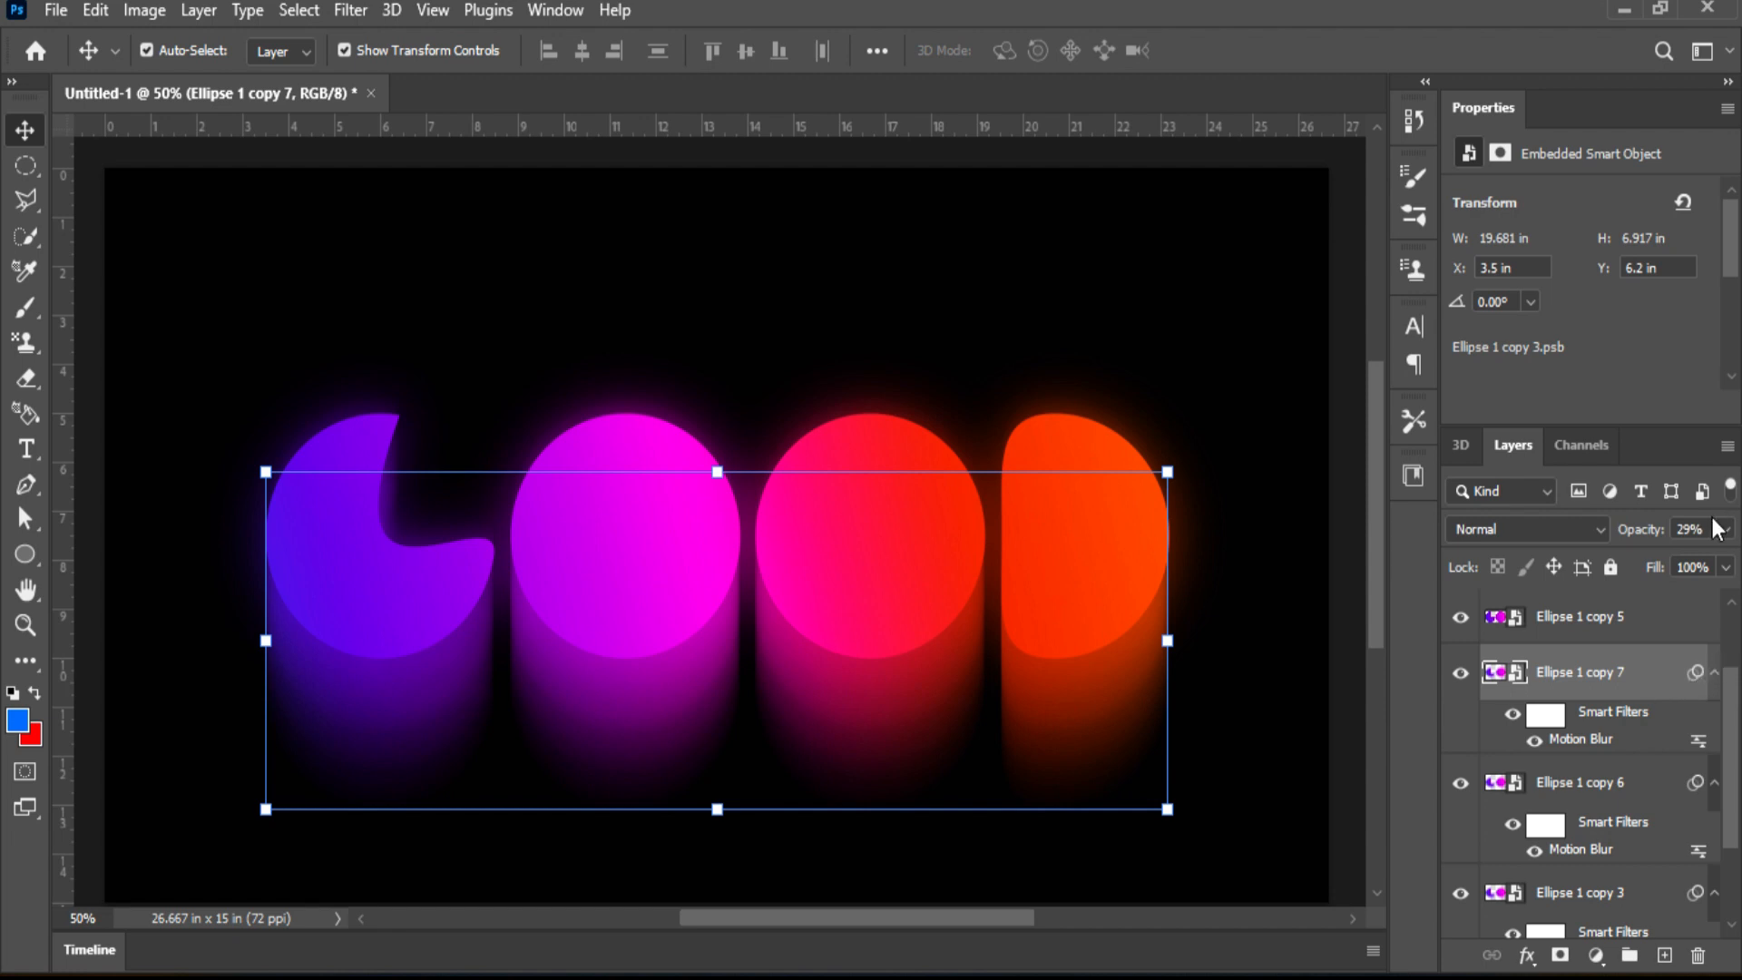
Reduce the opacity of the lowest-placed motion-blurred copy to 11%
{"action": "left_click", "coordinate": [1724, 534]}
{"action": "left_click", "coordinate": [1616, 557]}
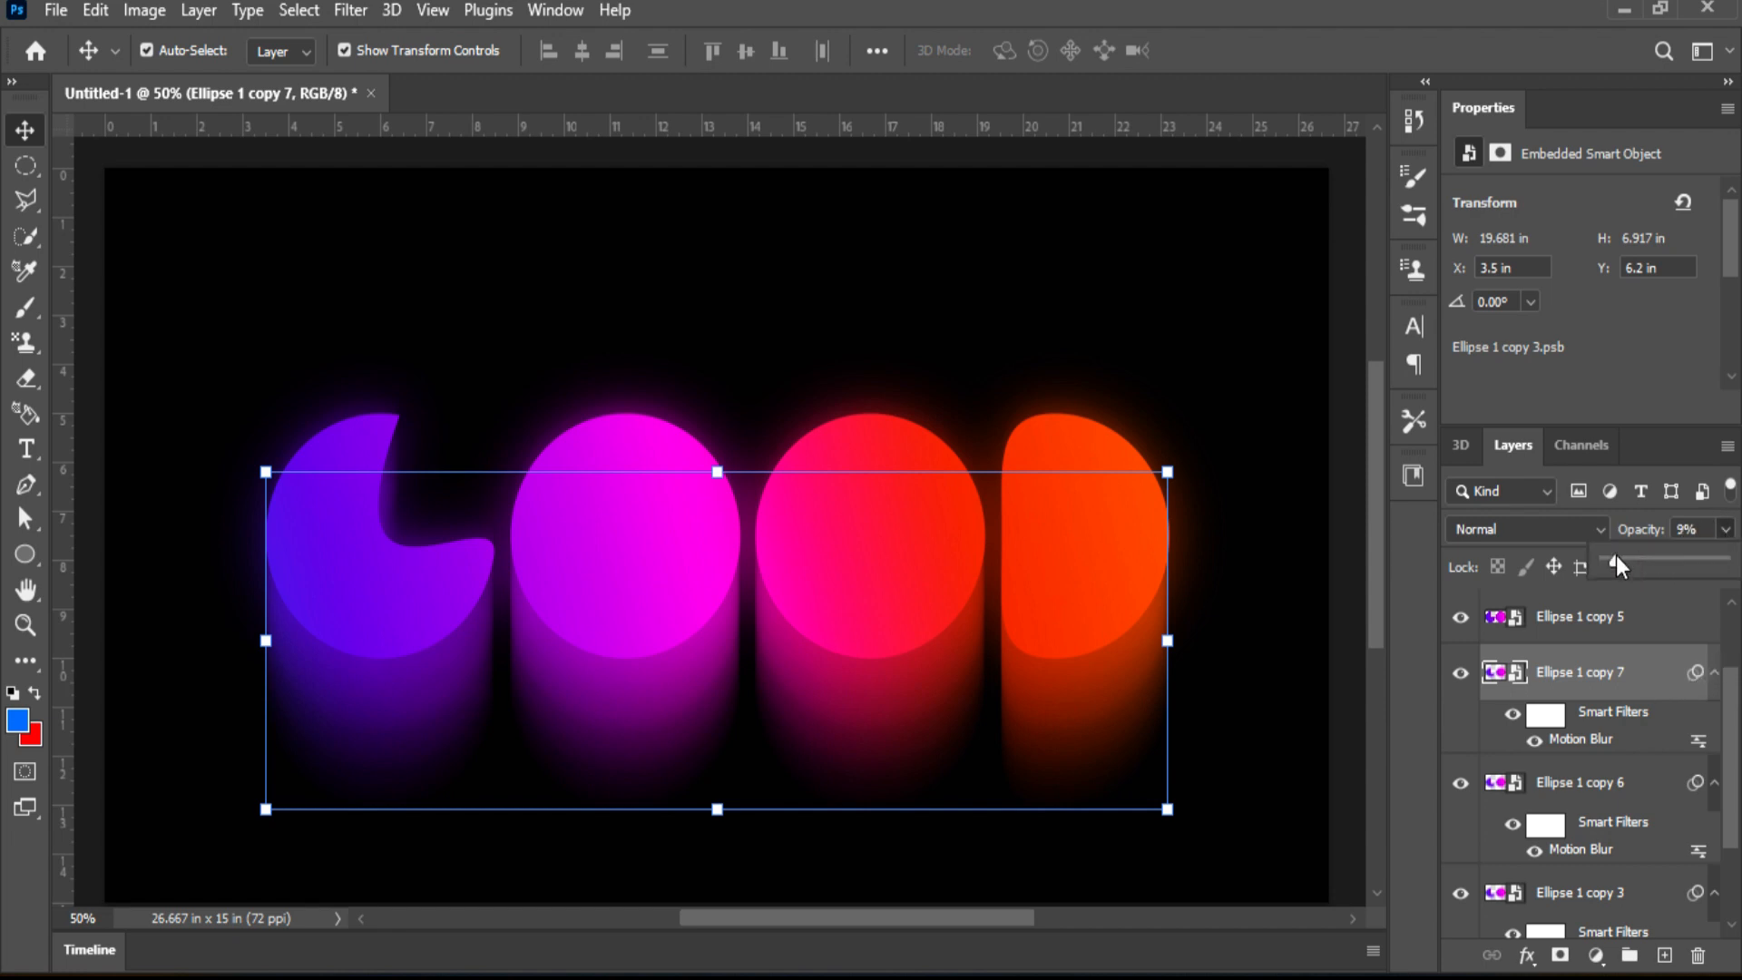
{"action": "left_click_drag", "start_coordinate": [1615, 555], "coordinate": [1619, 557]}
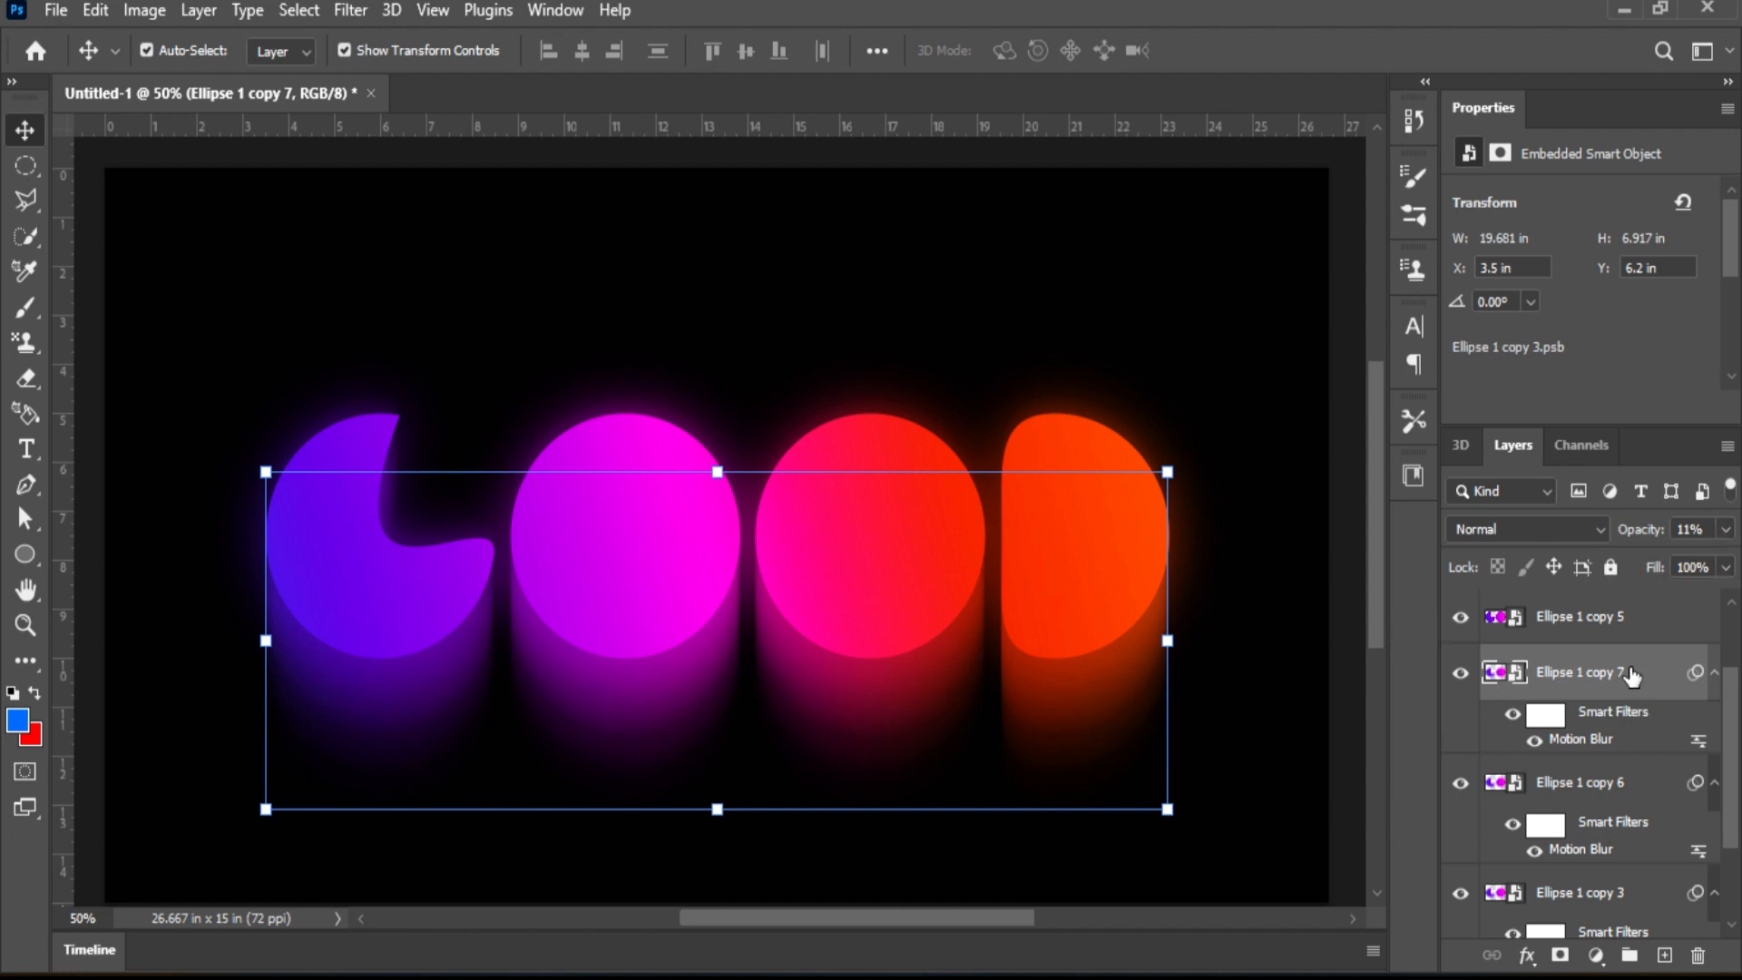
Group the three motion-blurred layers, name the group "motion" and deselect it
{"action": "scroll", "coordinate": [1613, 866], "scroll_direction": "down", "scroll_amount": 3}
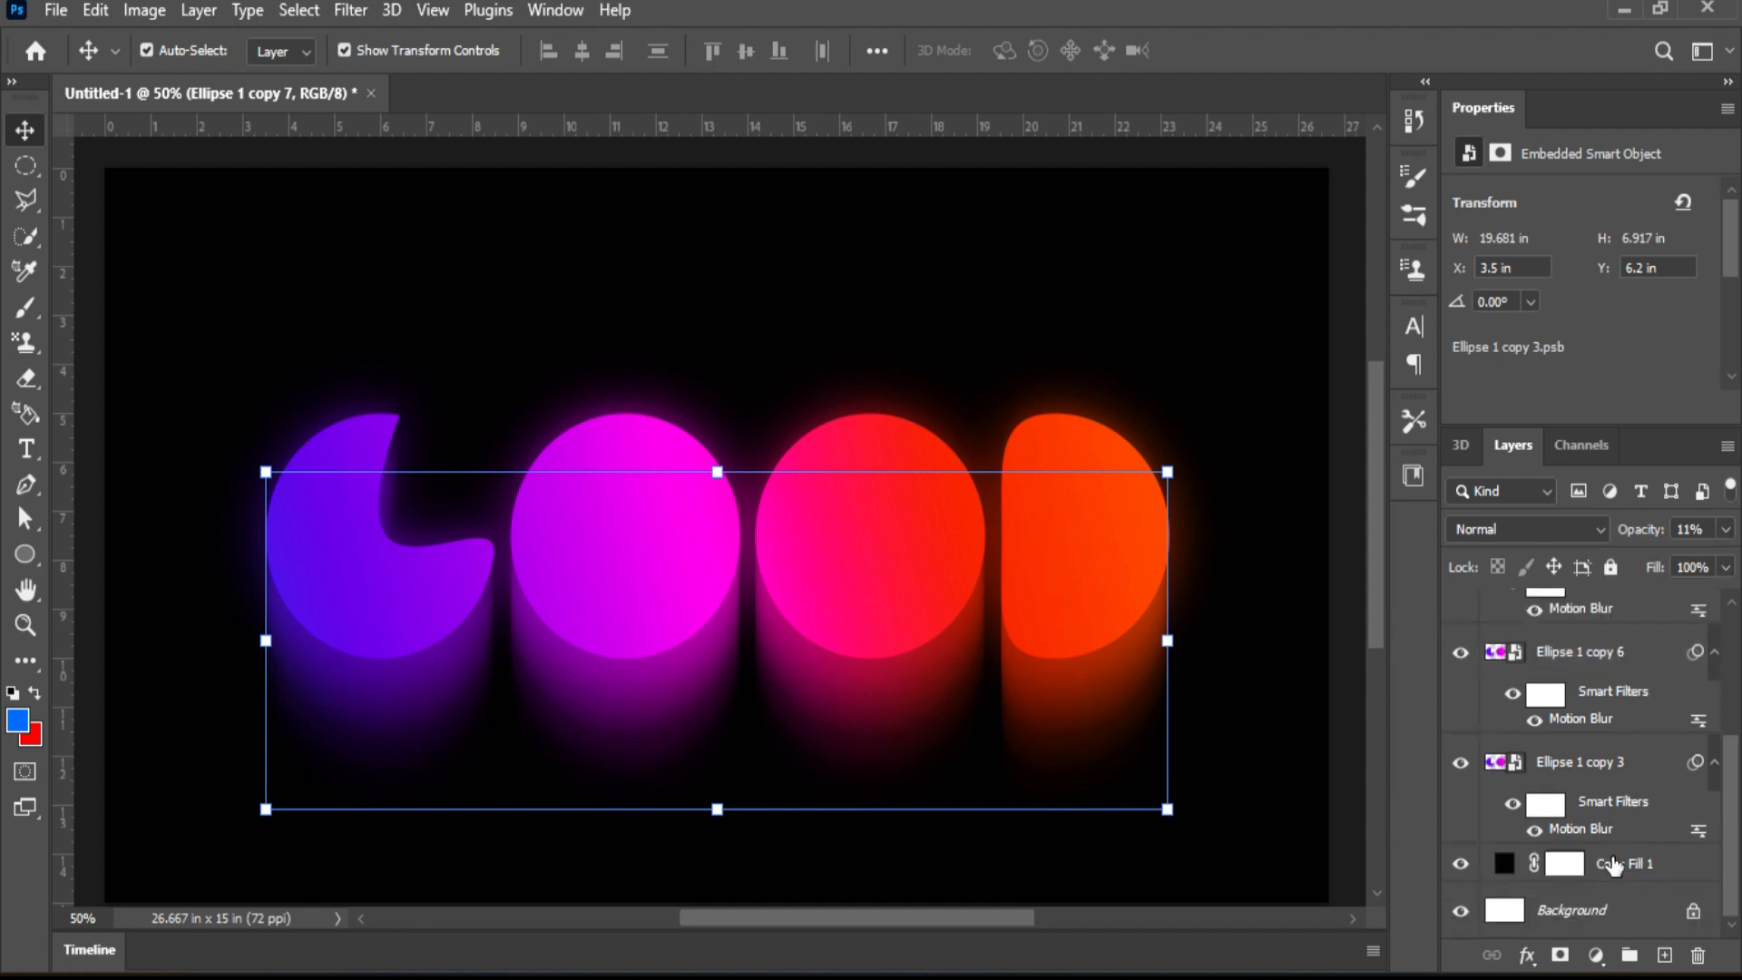
{"action": "left_click", "coordinate": [1642, 771], "text": "shift"}
{"action": "left_click", "coordinate": [1628, 957]}
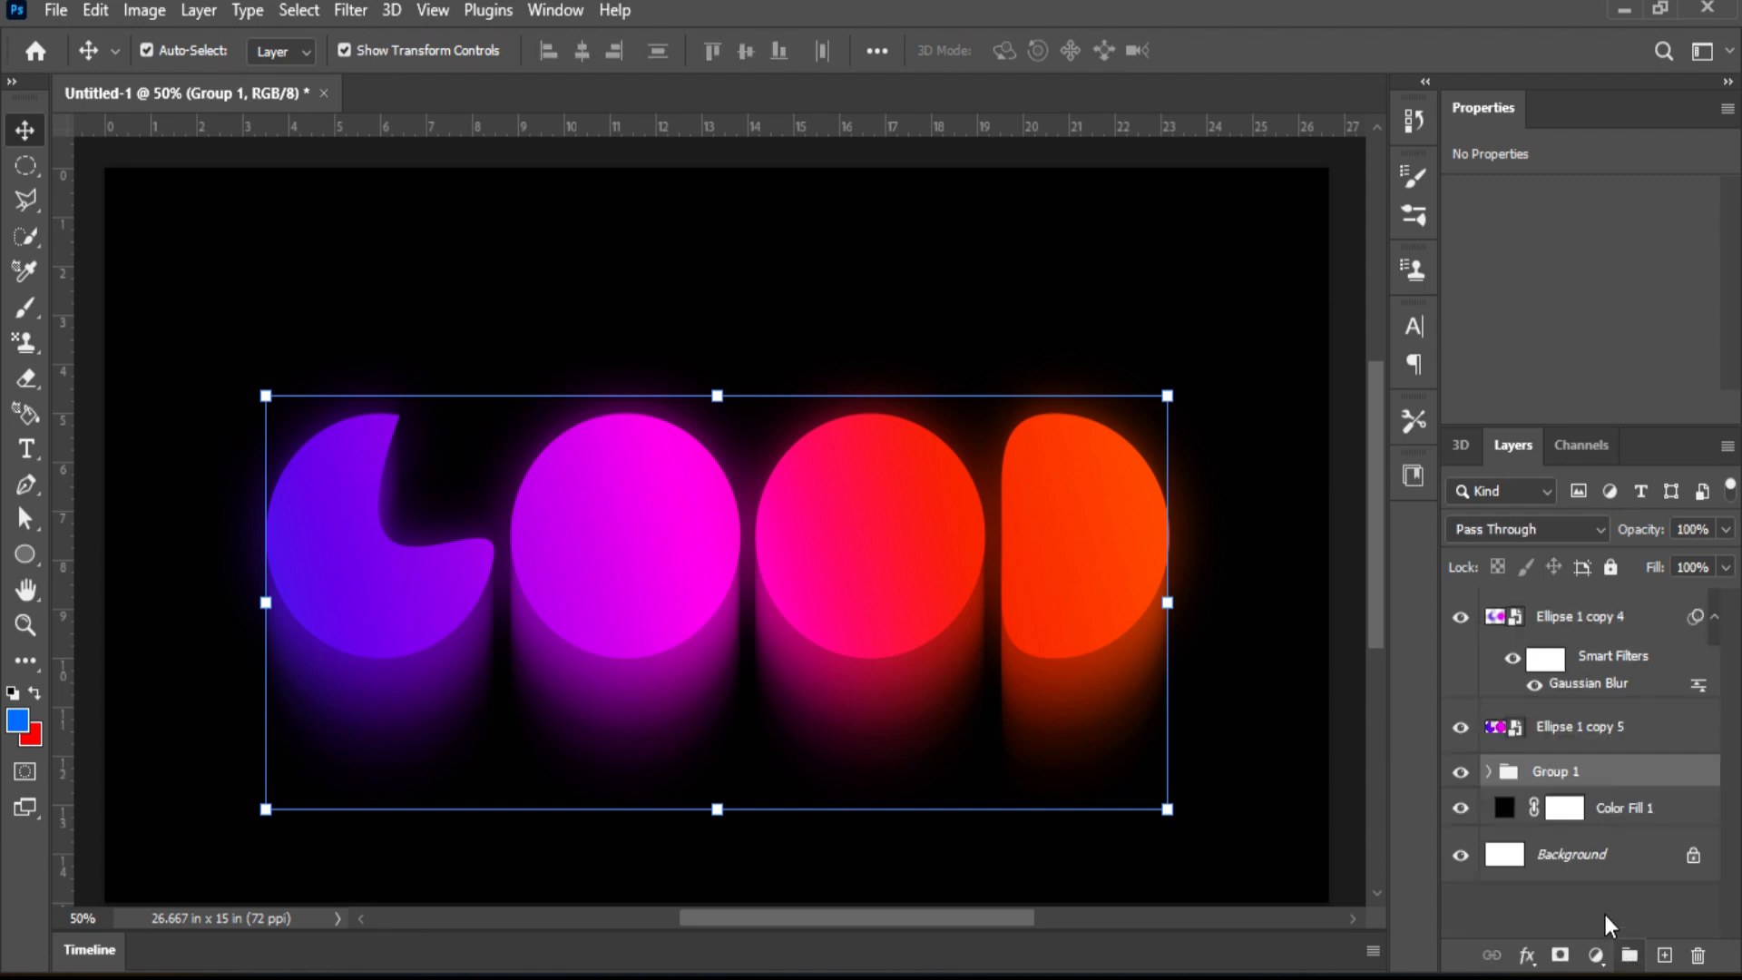
{"action": "double_click", "coordinate": [1547, 771]}
{"action": "key", "text": "BackSpace"}
{"action": "key", "text": "Return"}
{"action": "left_click", "coordinate": [1630, 909]}
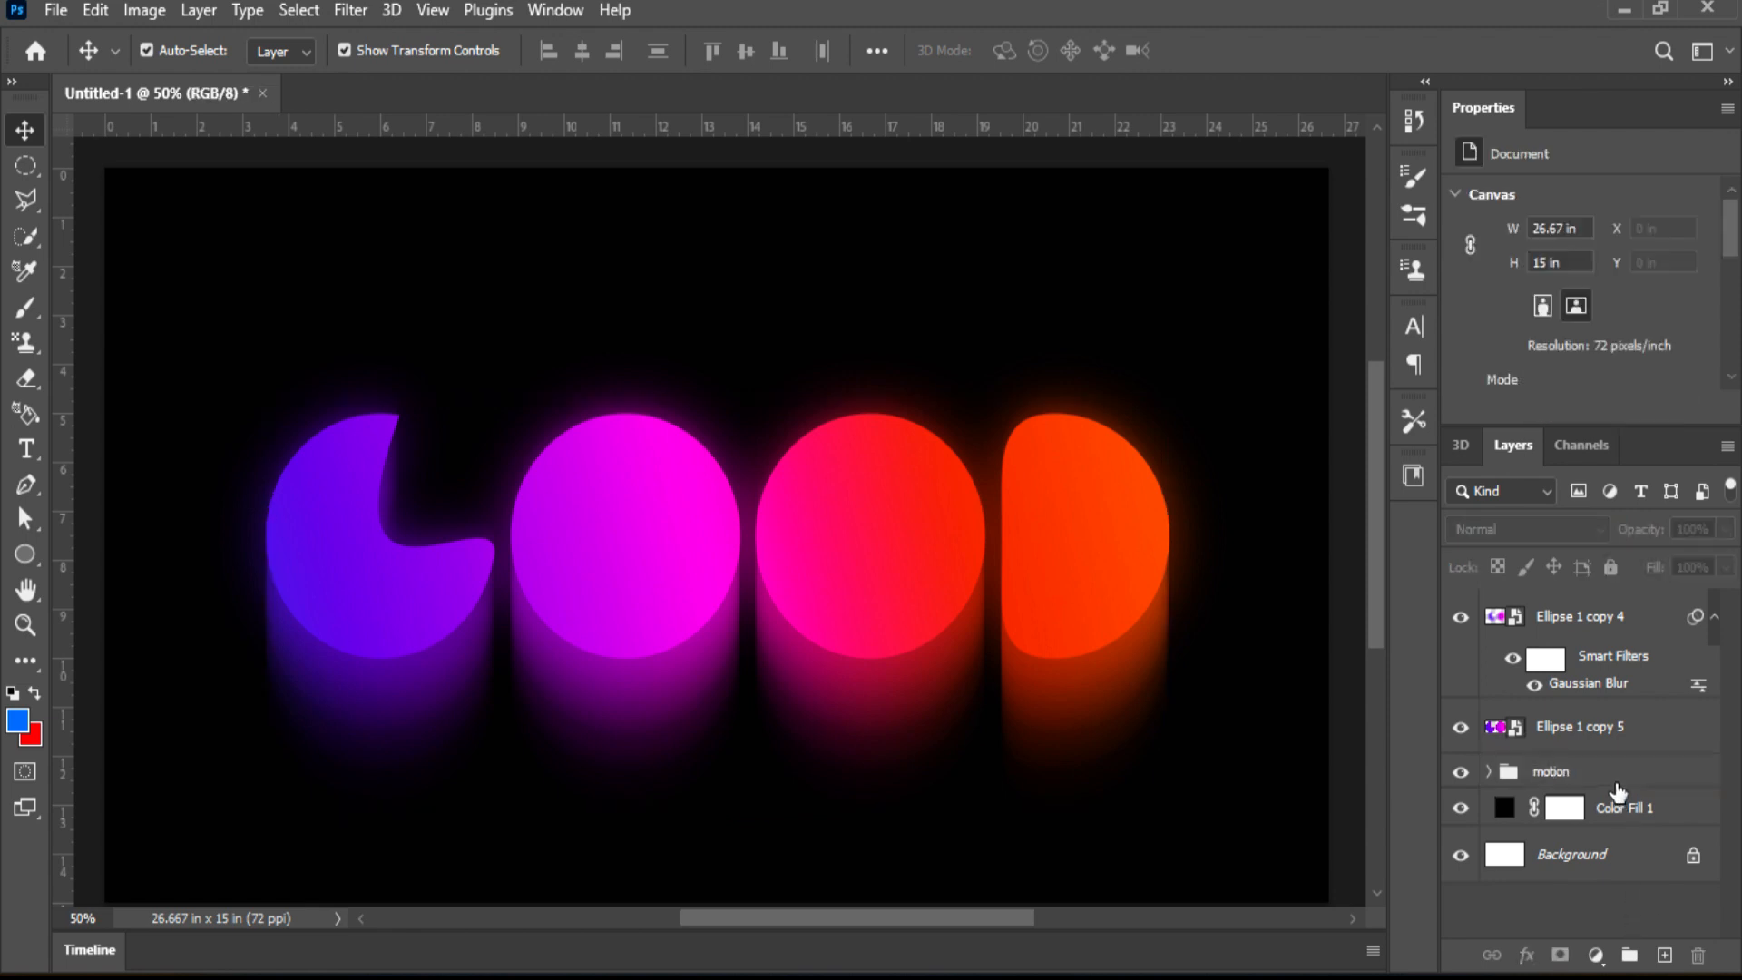
Lower the motion group's opacity to 43% and set its blend mode to Color Dodge
{"action": "left_click", "coordinate": [1614, 782]}
{"action": "left_click", "coordinate": [1724, 535]}
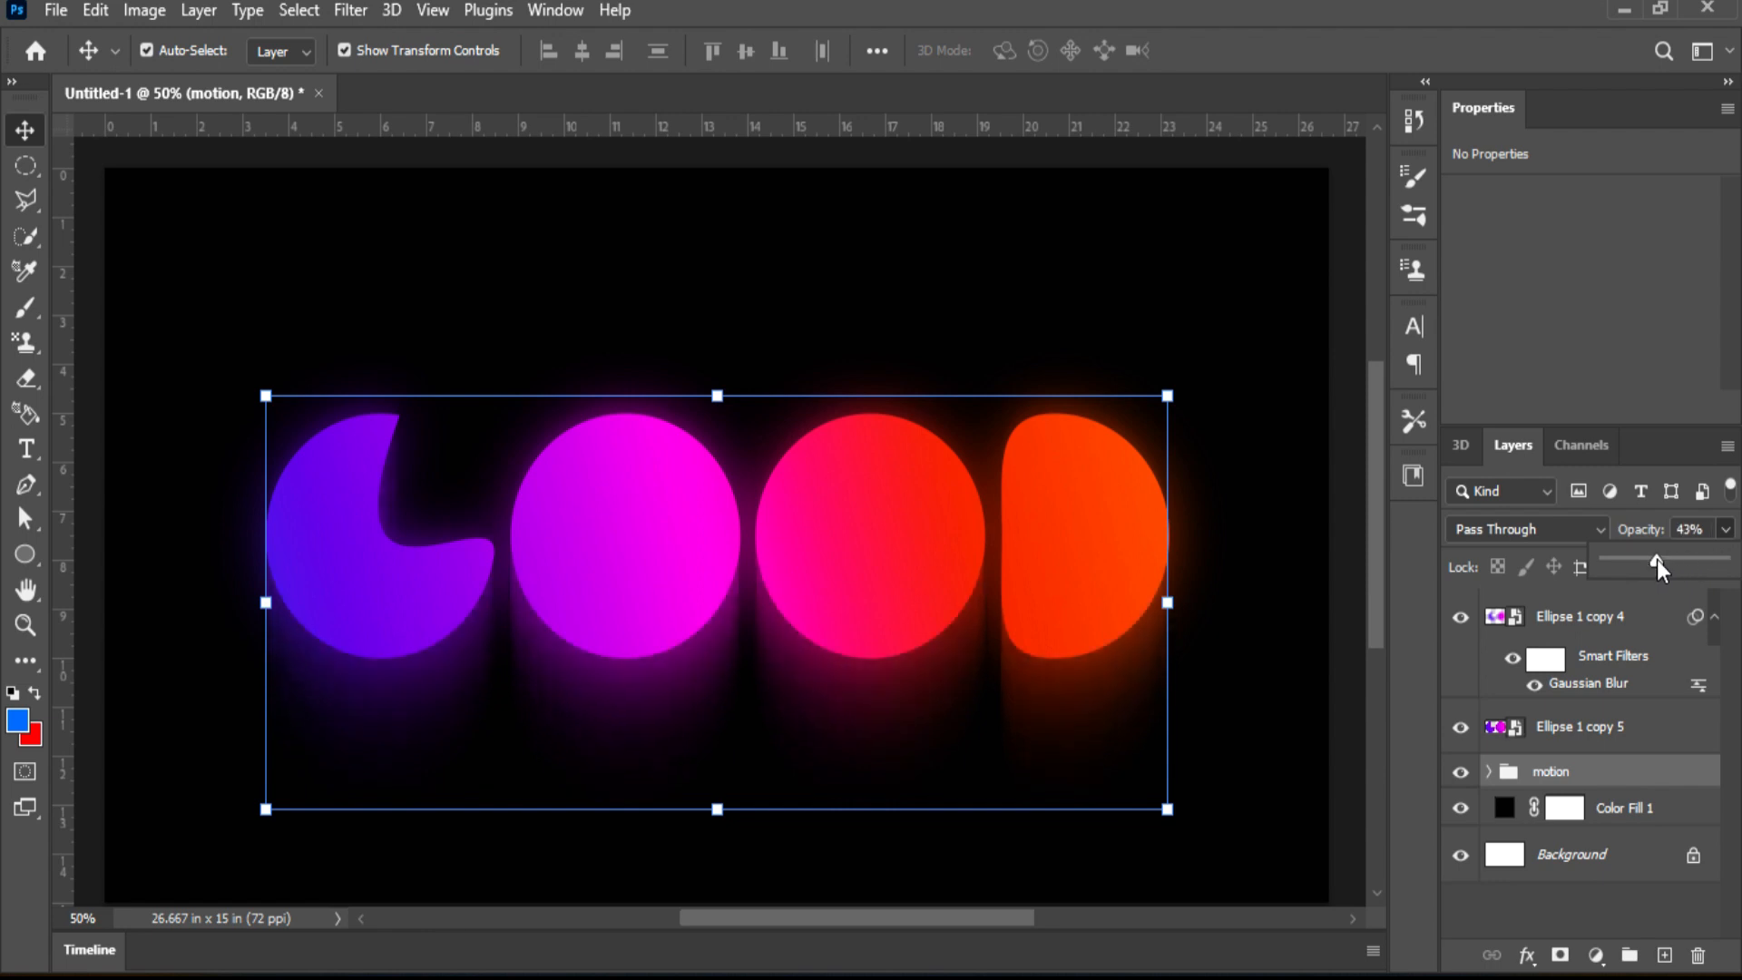
{"action": "left_click", "coordinate": [1572, 529]}
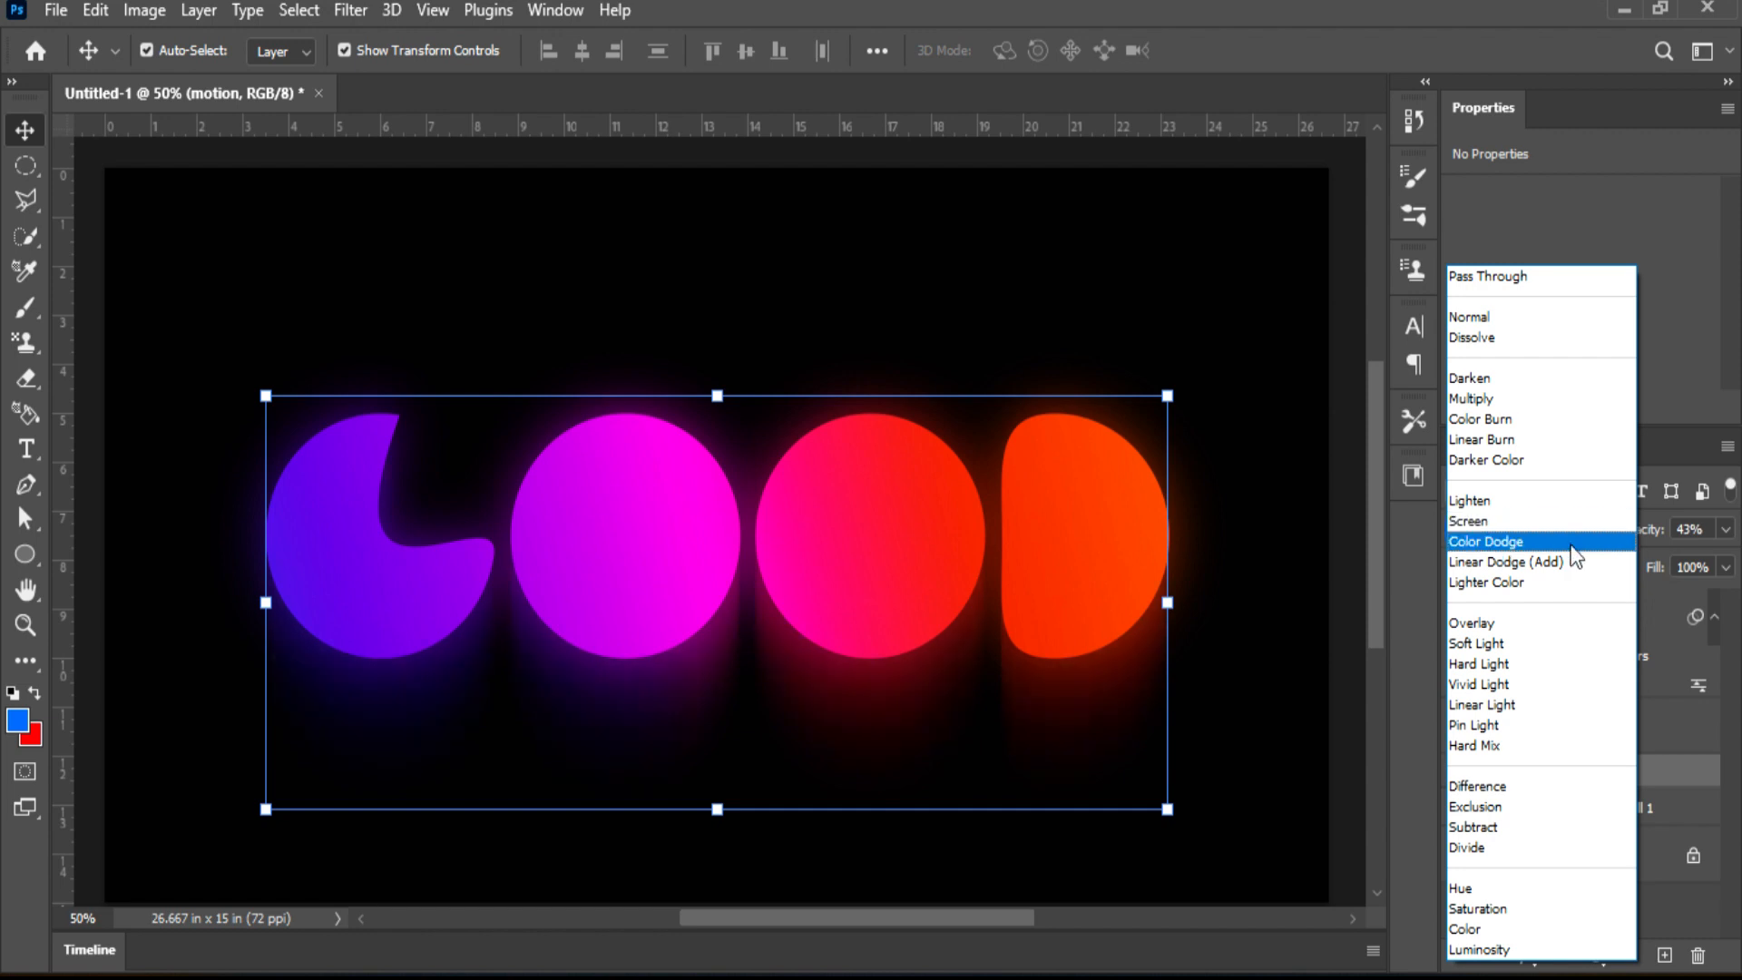
{"action": "left_click", "coordinate": [1540, 543]}
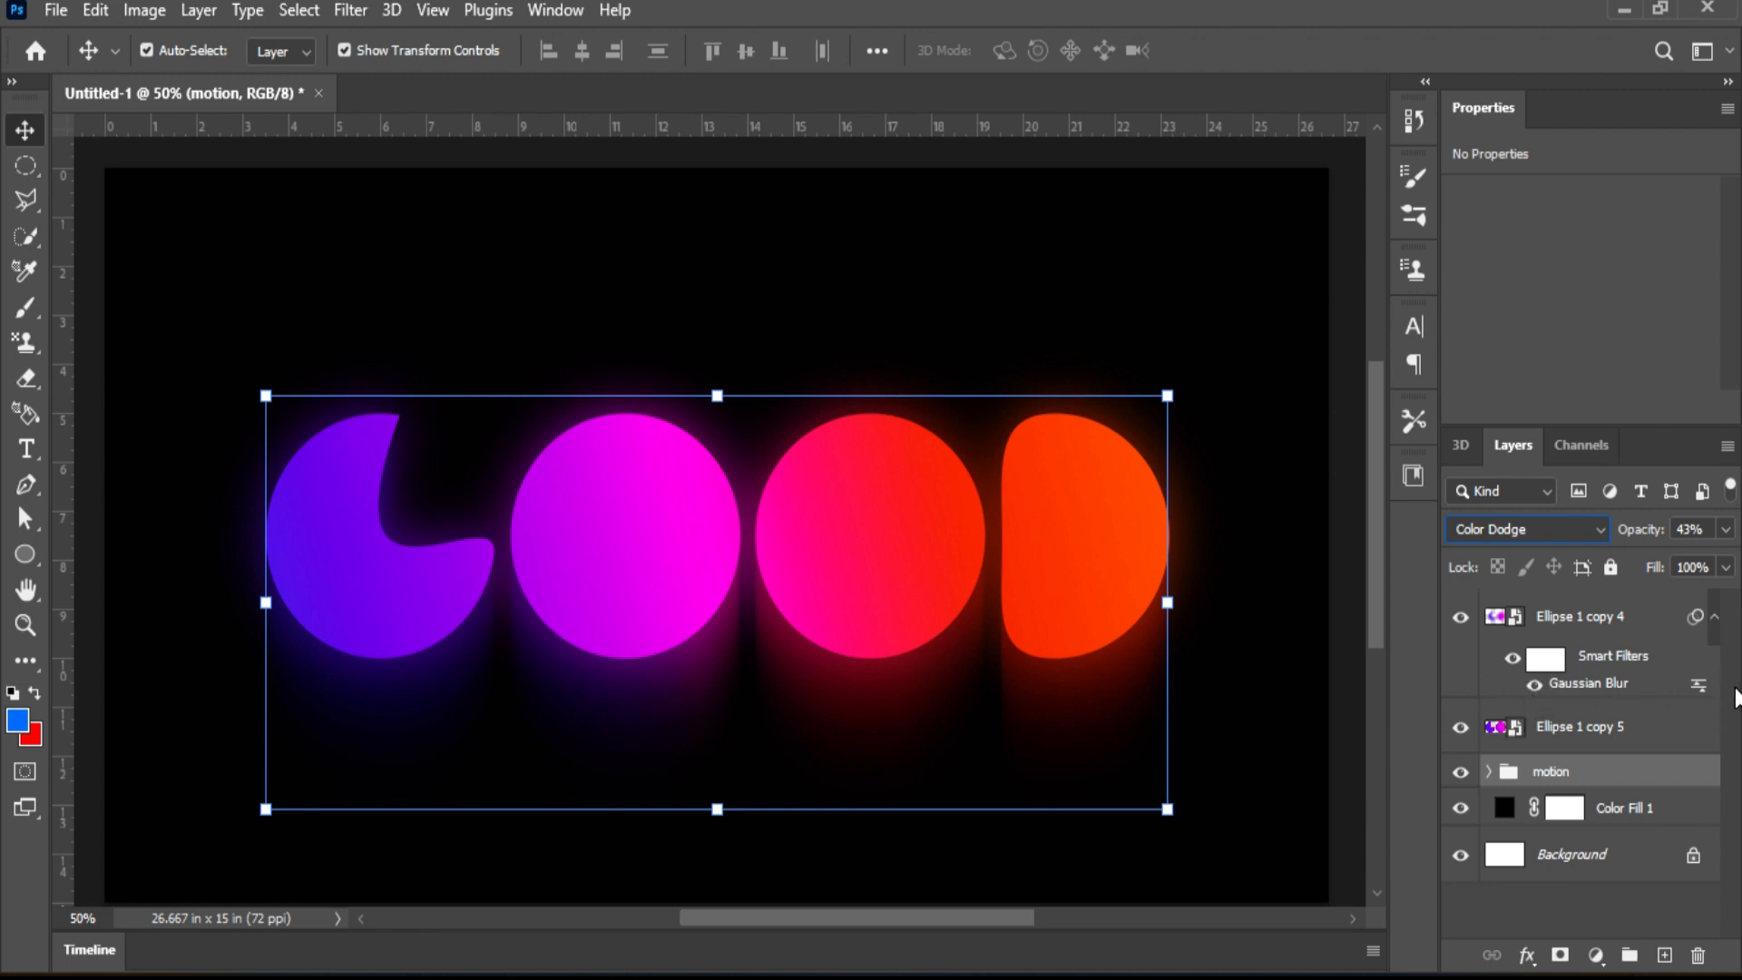
Compare the image with and without the sharp layer and the Gaussian-blurred layer by toggling their visibility
{"action": "left_click", "coordinate": [1461, 726]}
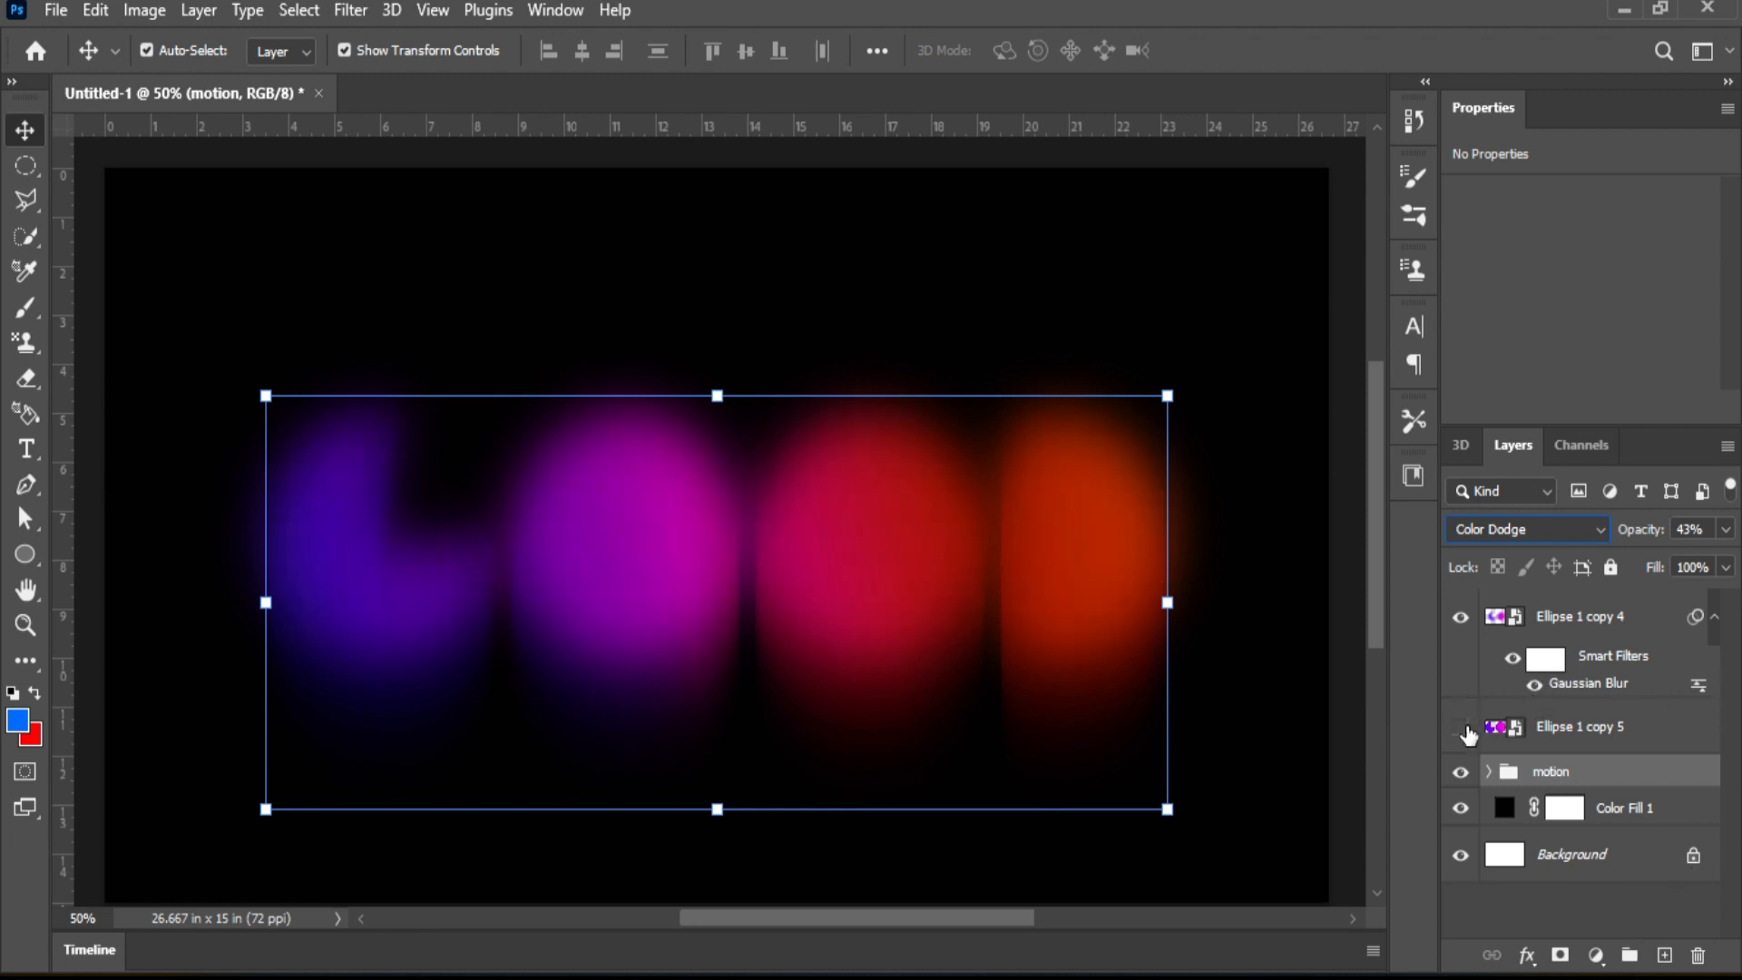
{"action": "left_click", "coordinate": [1461, 727]}
{"action": "left_click", "coordinate": [1461, 617]}
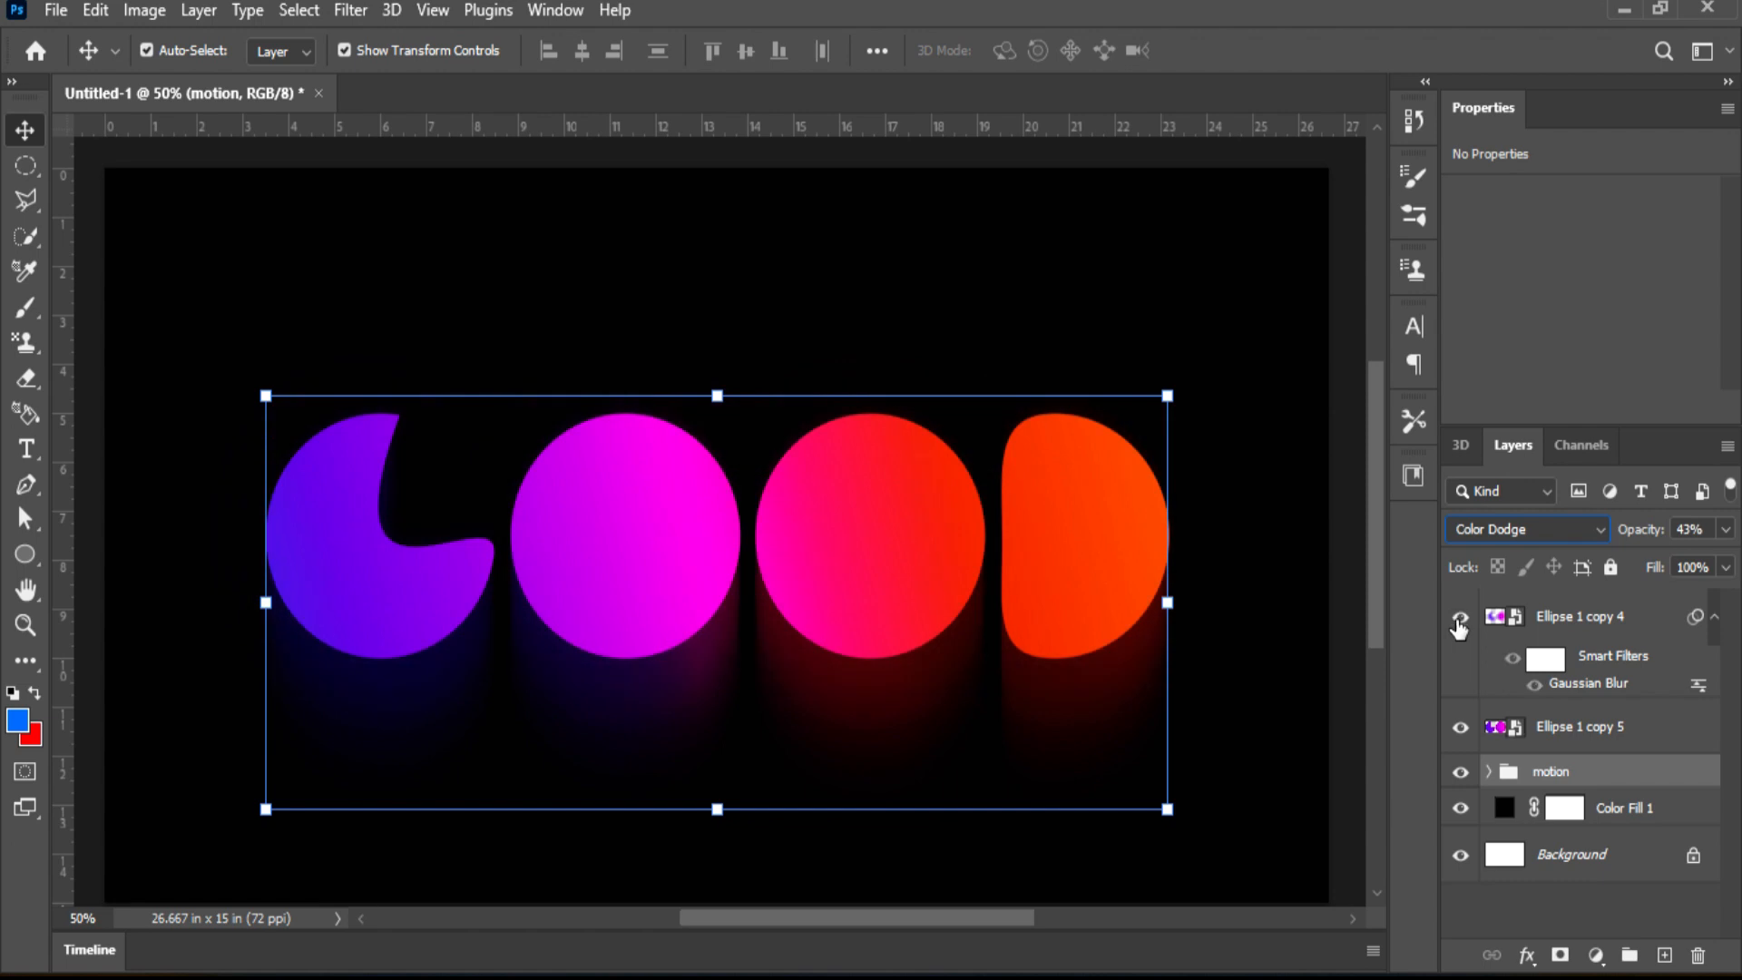
{"action": "left_click", "coordinate": [1461, 617]}
Apply the Add Noise filter to the sharp shapes layer with an amount of 16.80%
{"action": "left_click", "coordinate": [1555, 737]}
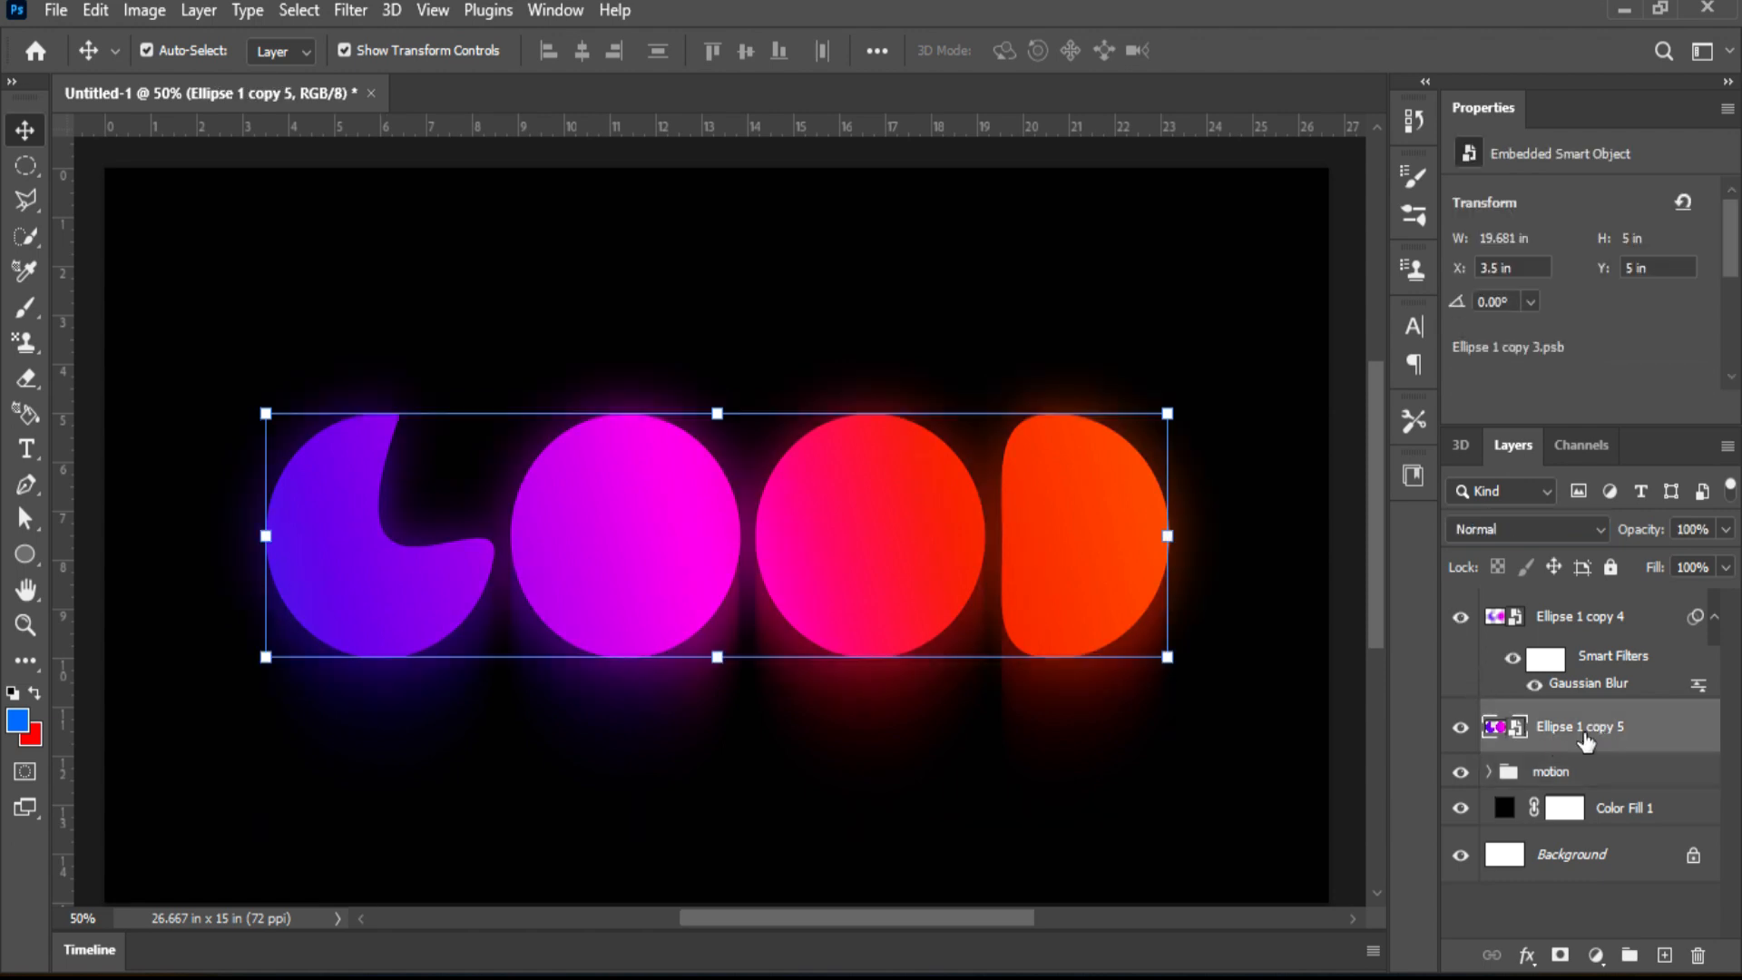
{"action": "left_click", "coordinate": [350, 10]}
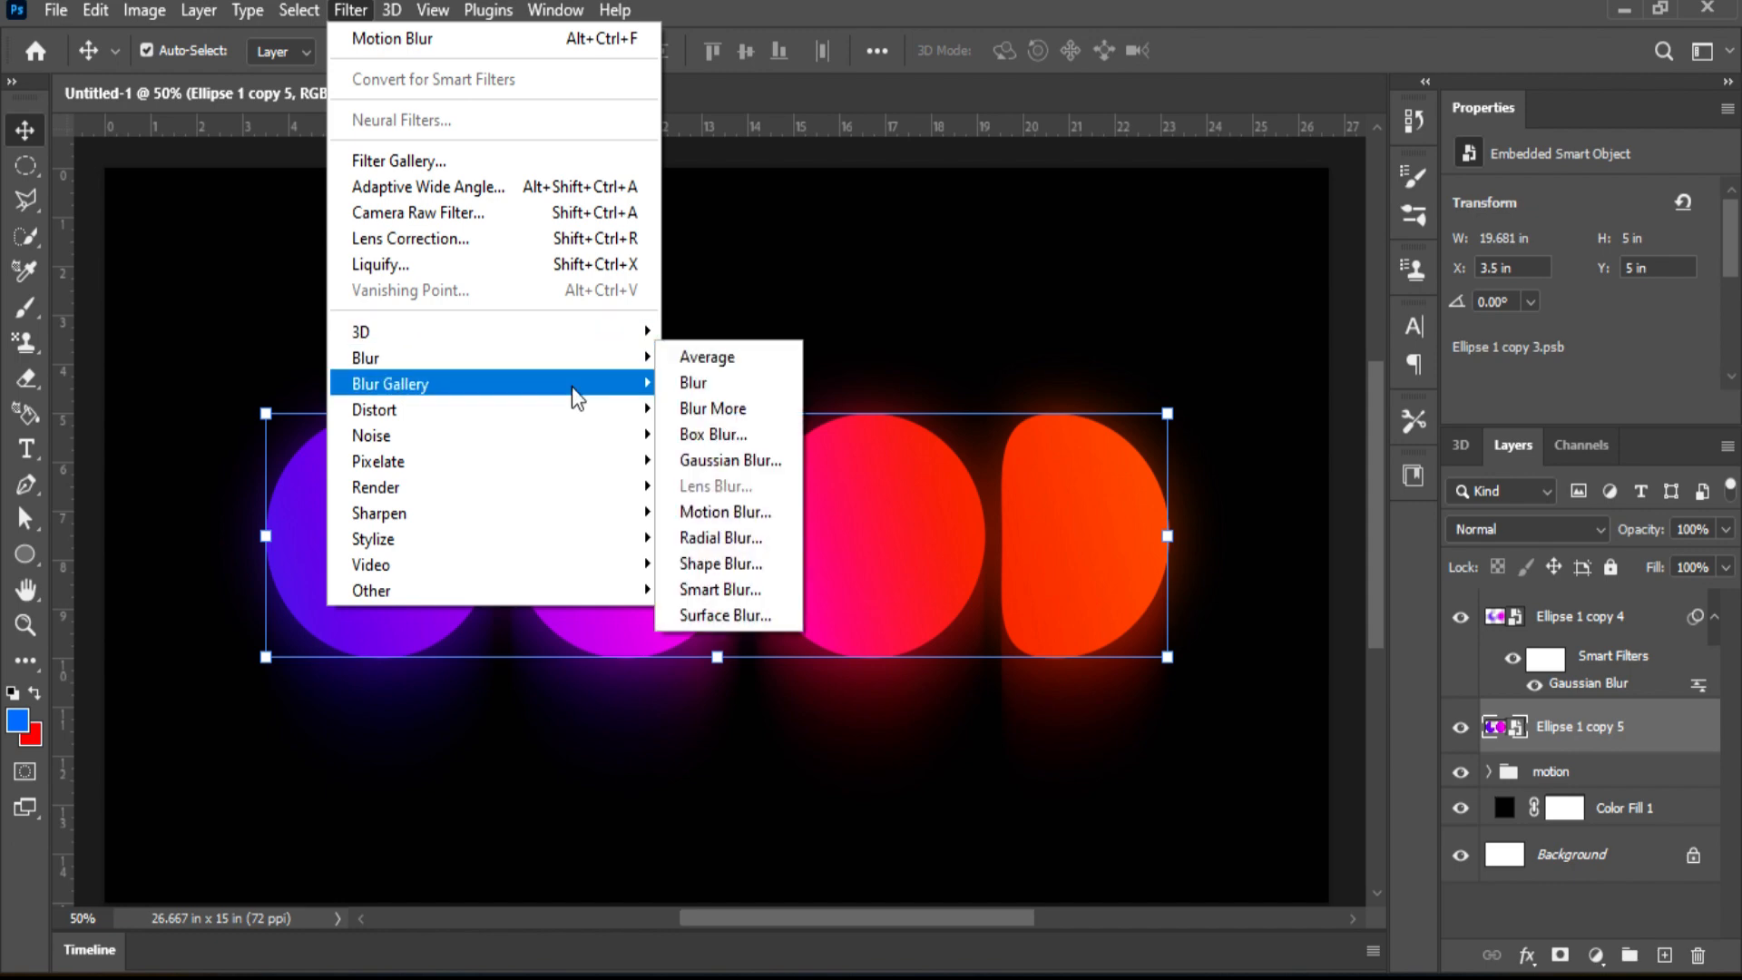
{"action": "mouse_move", "coordinate": [635, 384]}
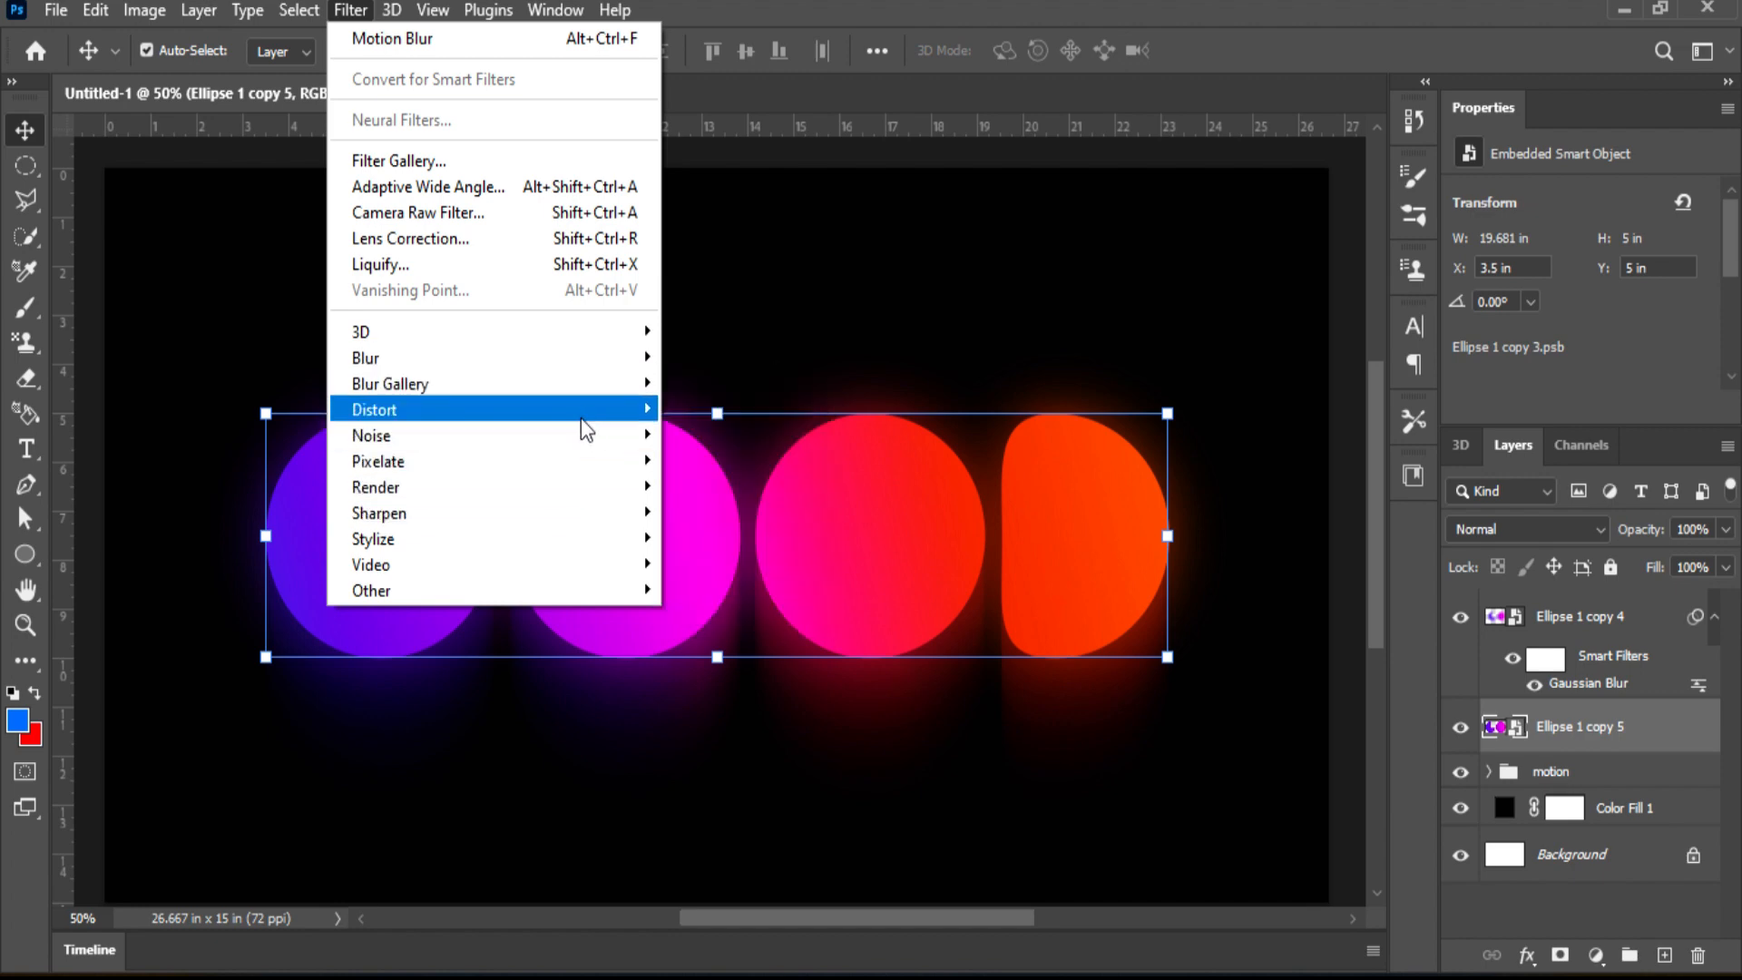
{"action": "mouse_move", "coordinate": [581, 436]}
{"action": "left_click", "coordinate": [673, 437]}
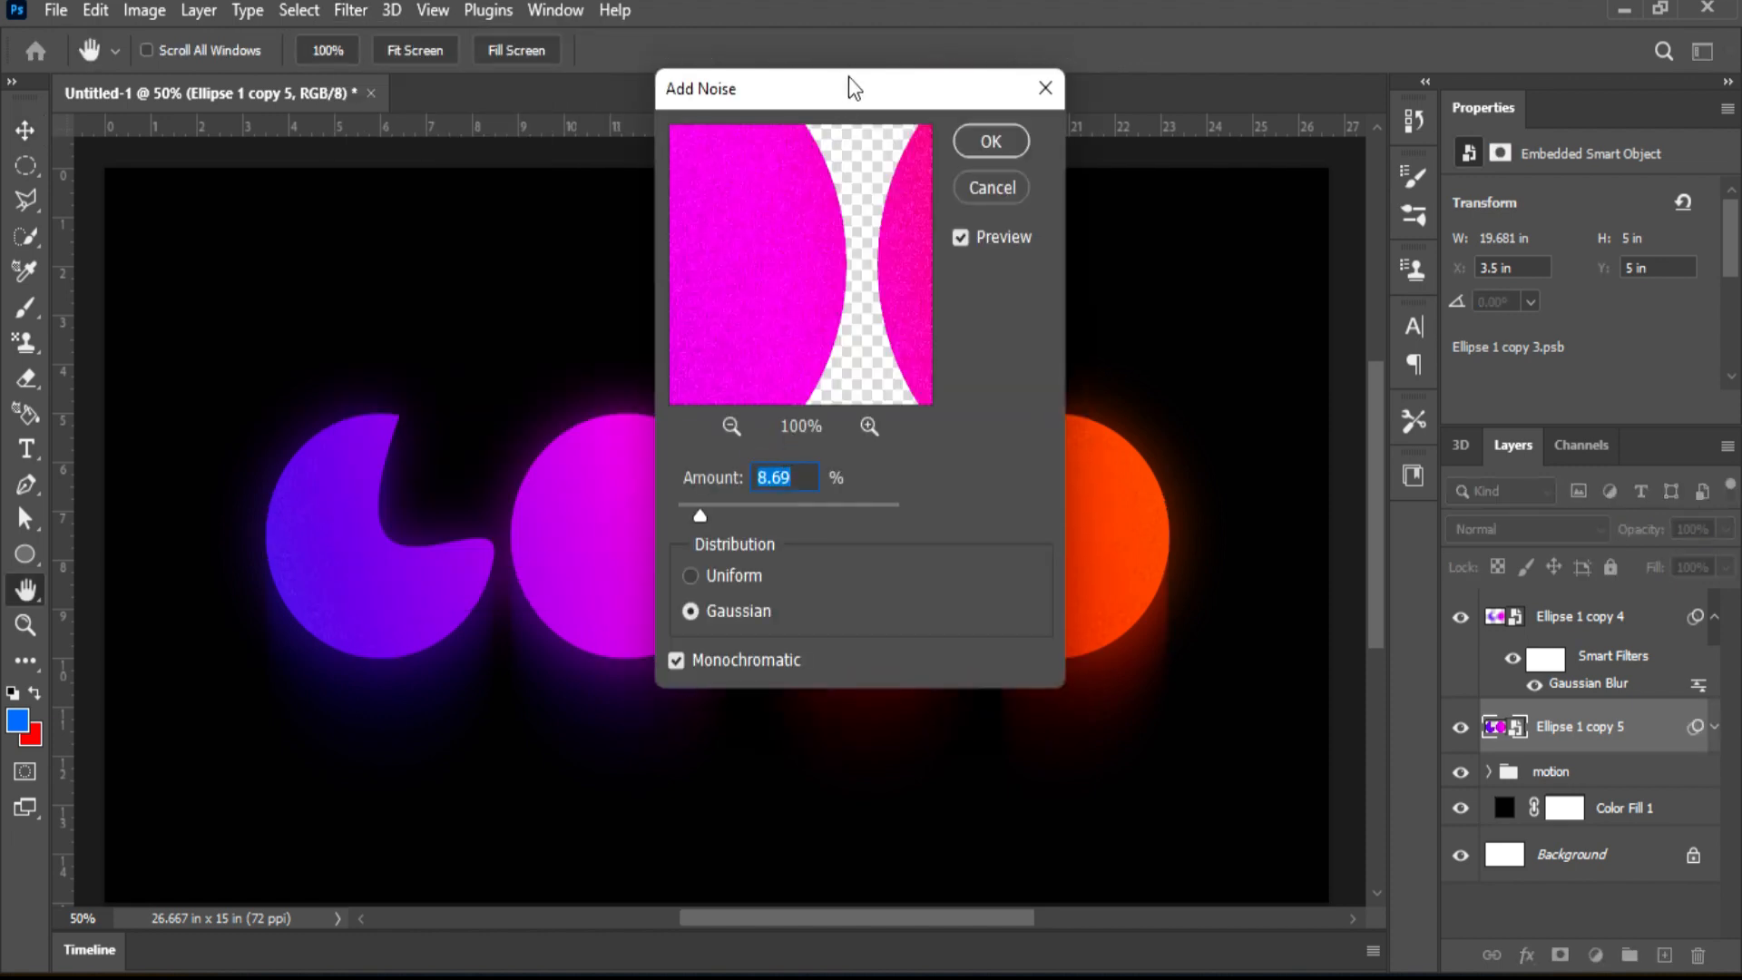
{"action": "left_click_drag", "start_coordinate": [847, 76], "coordinate": [1392, 169]}
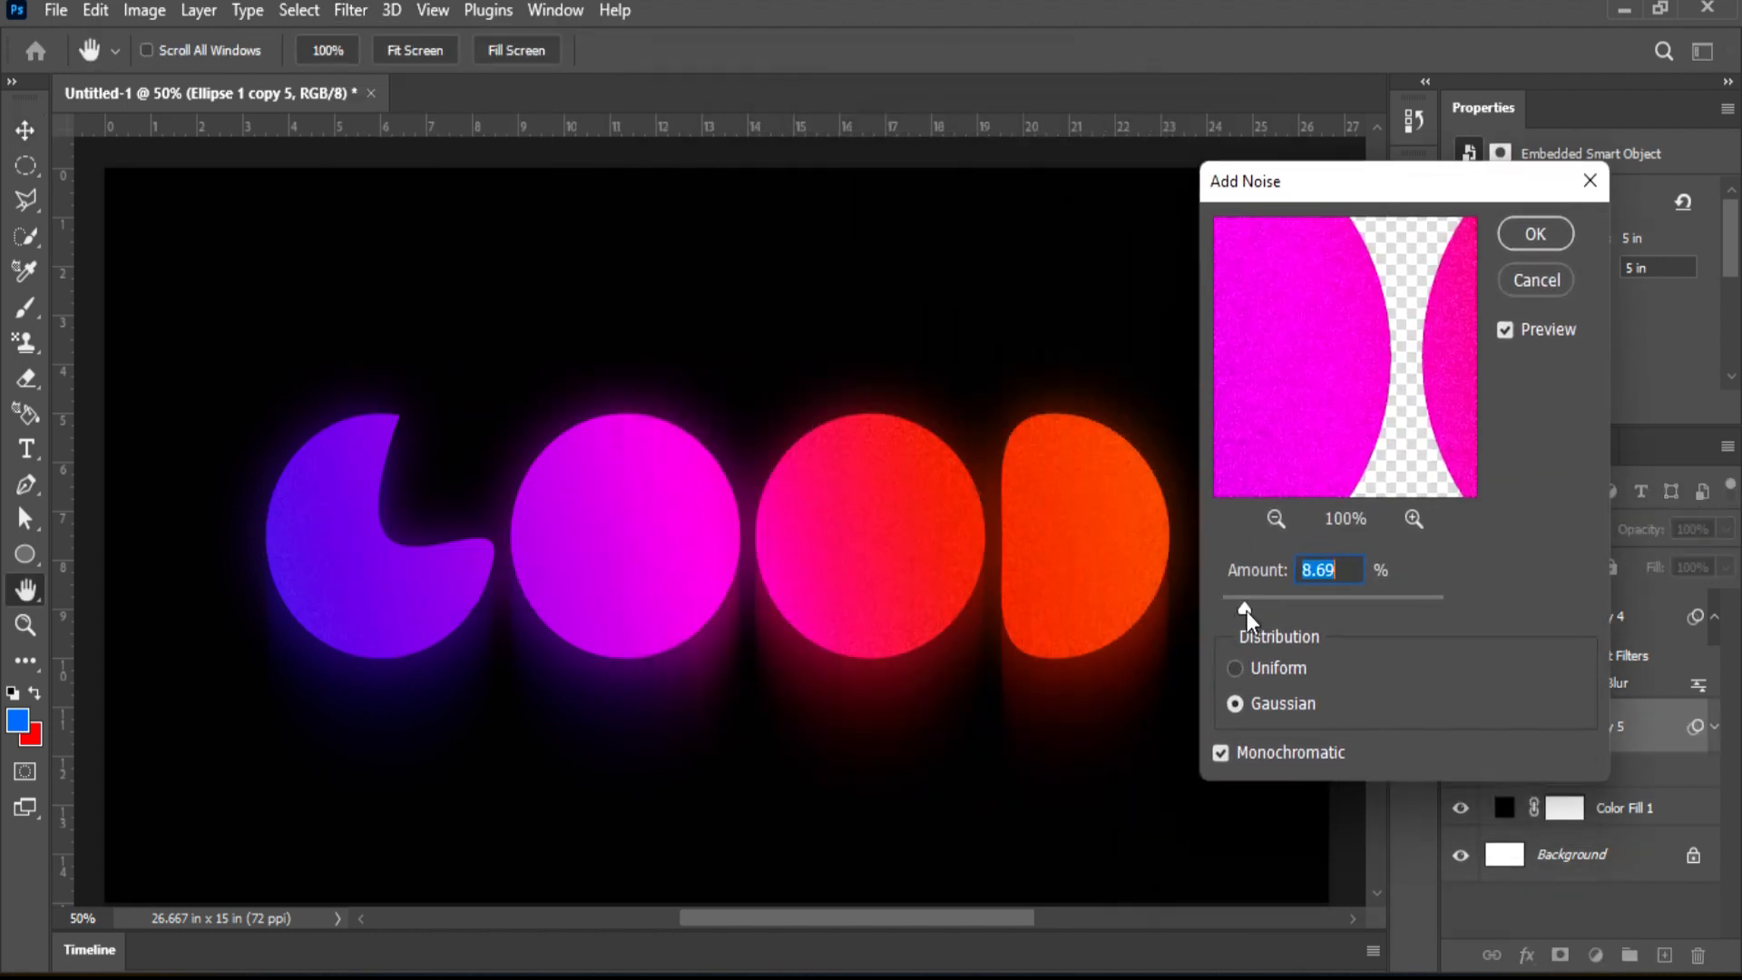
{"action": "mouse_move", "coordinate": [1246, 611]}
{"action": "left_mouse_down"}
{"action": "mouse_move", "coordinate": [1297, 606]}
{"action": "mouse_move", "coordinate": [1279, 606]}
{"action": "left_mouse_up"}
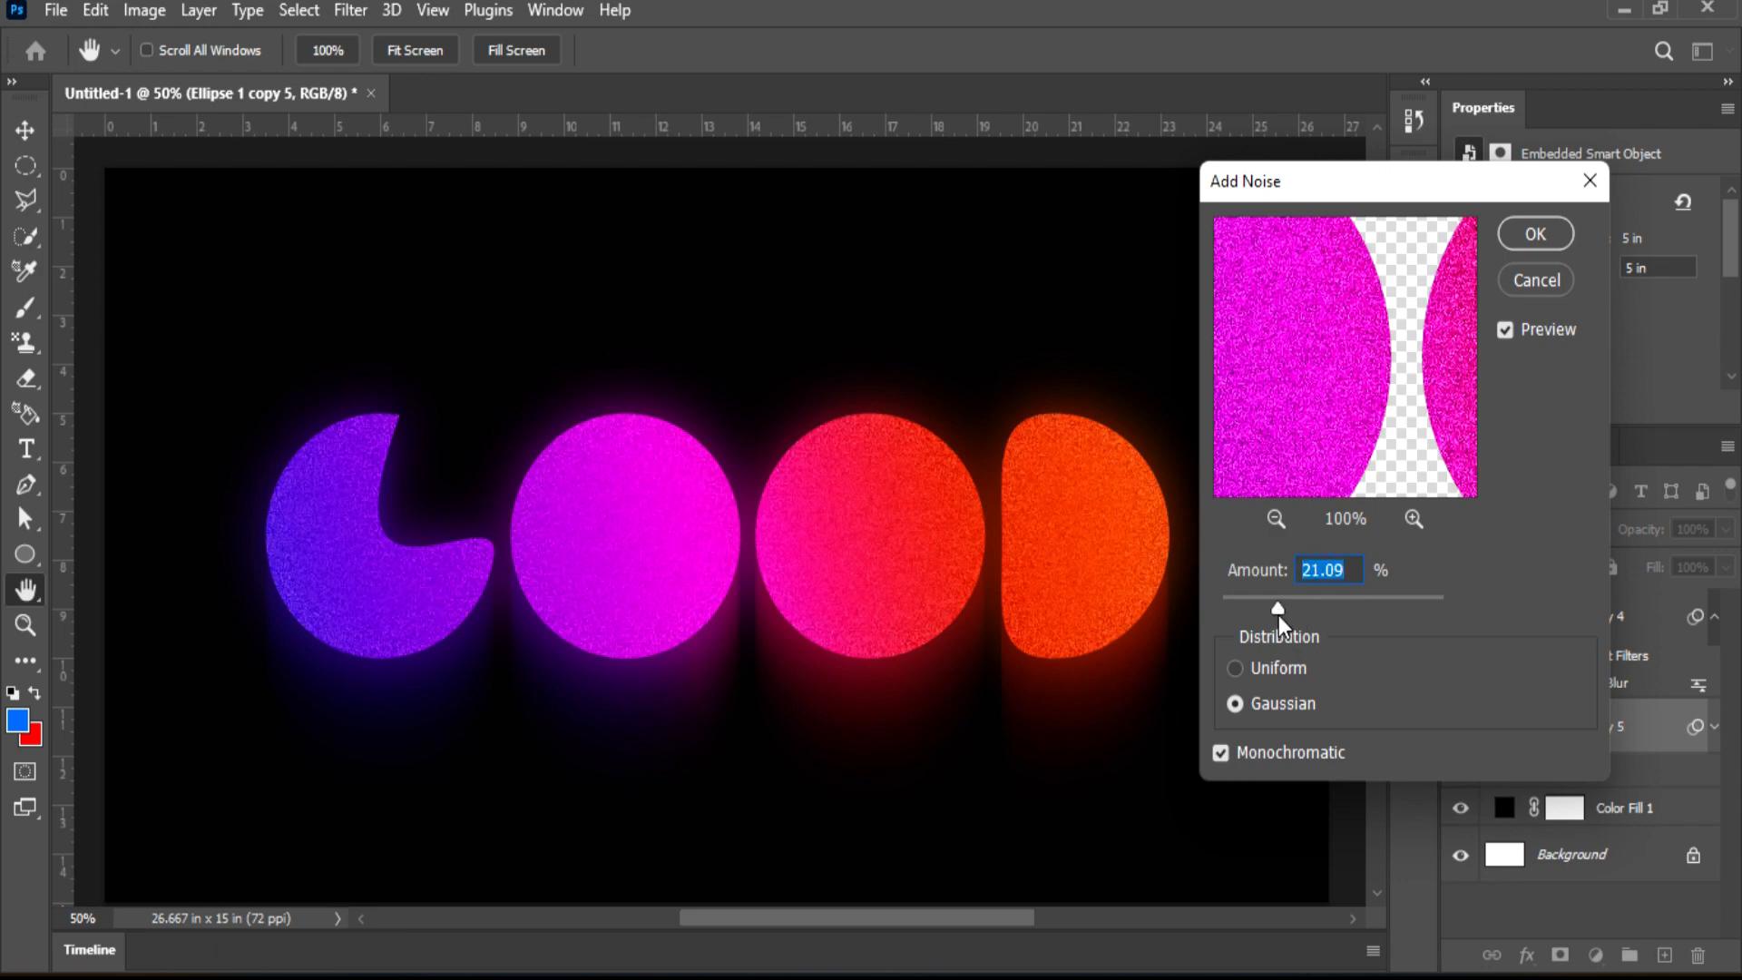
{"action": "left_click_drag", "start_coordinate": [1277, 616], "coordinate": [1266, 611]}
Compare Uniform and Gaussian distribution for the sharp shapes layer's monochromatic noise, and apply the filter with Gaussian
{"action": "left_click", "coordinate": [1250, 667]}
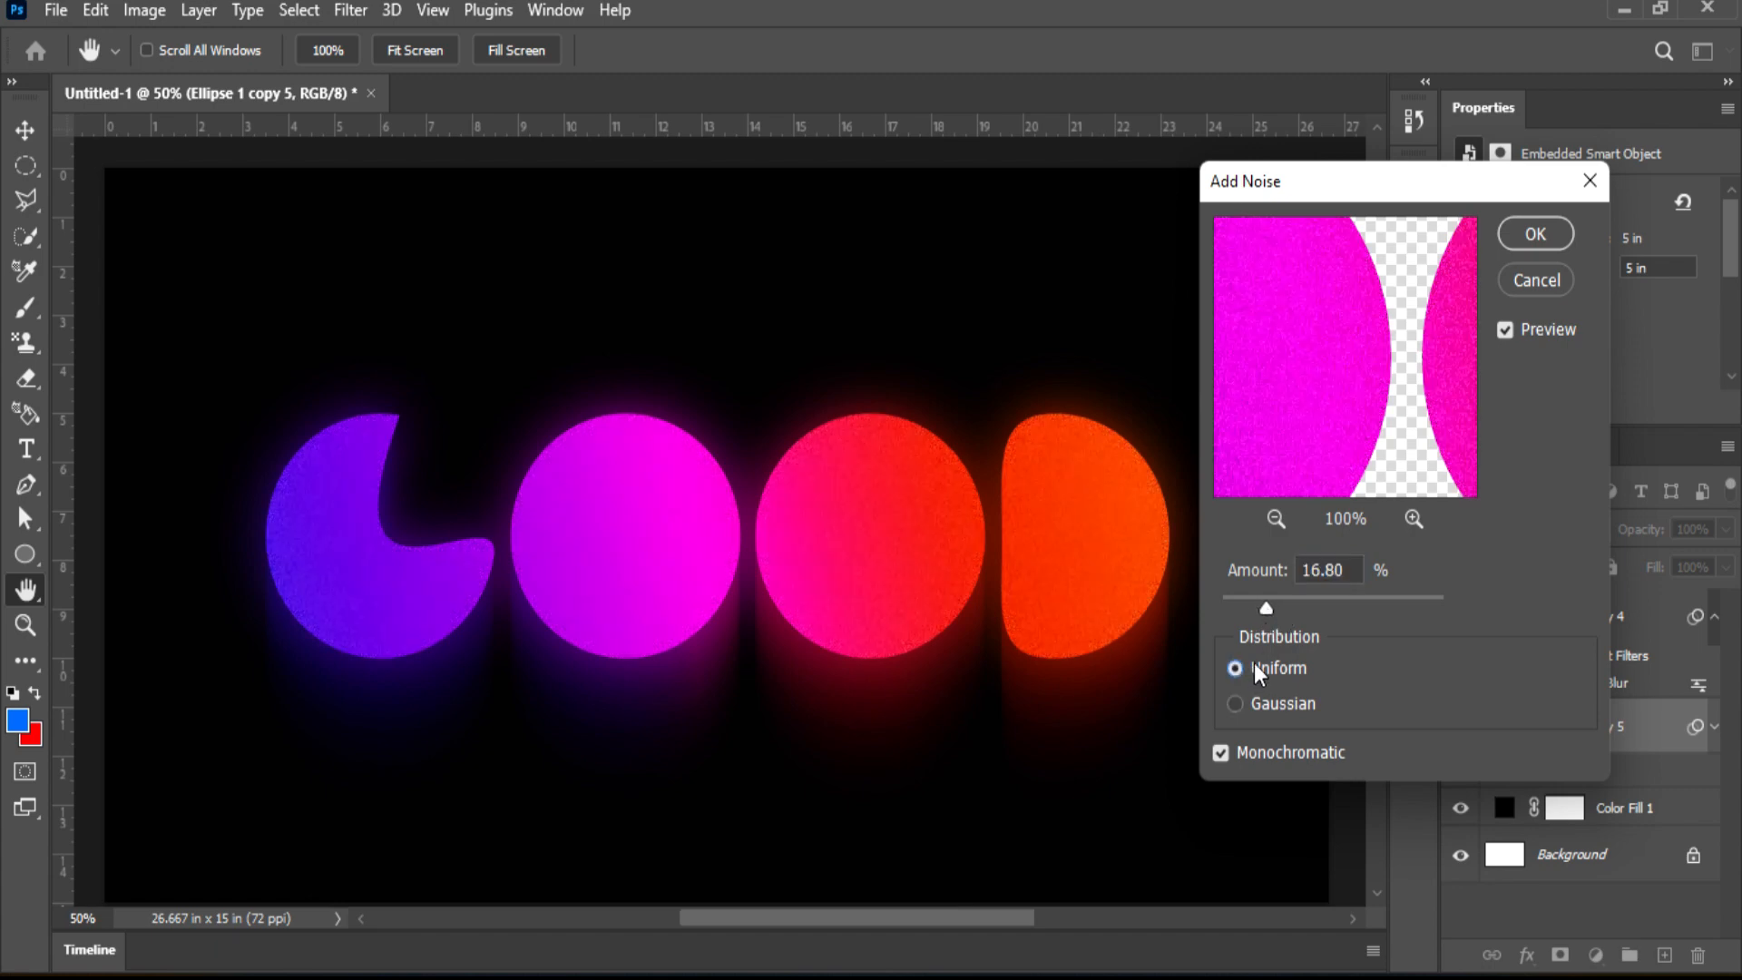
{"action": "key", "text": "ctrl+plus"}
{"action": "key", "text": "ctrl+plus"}
{"action": "key", "text": "ctrl+plus"}
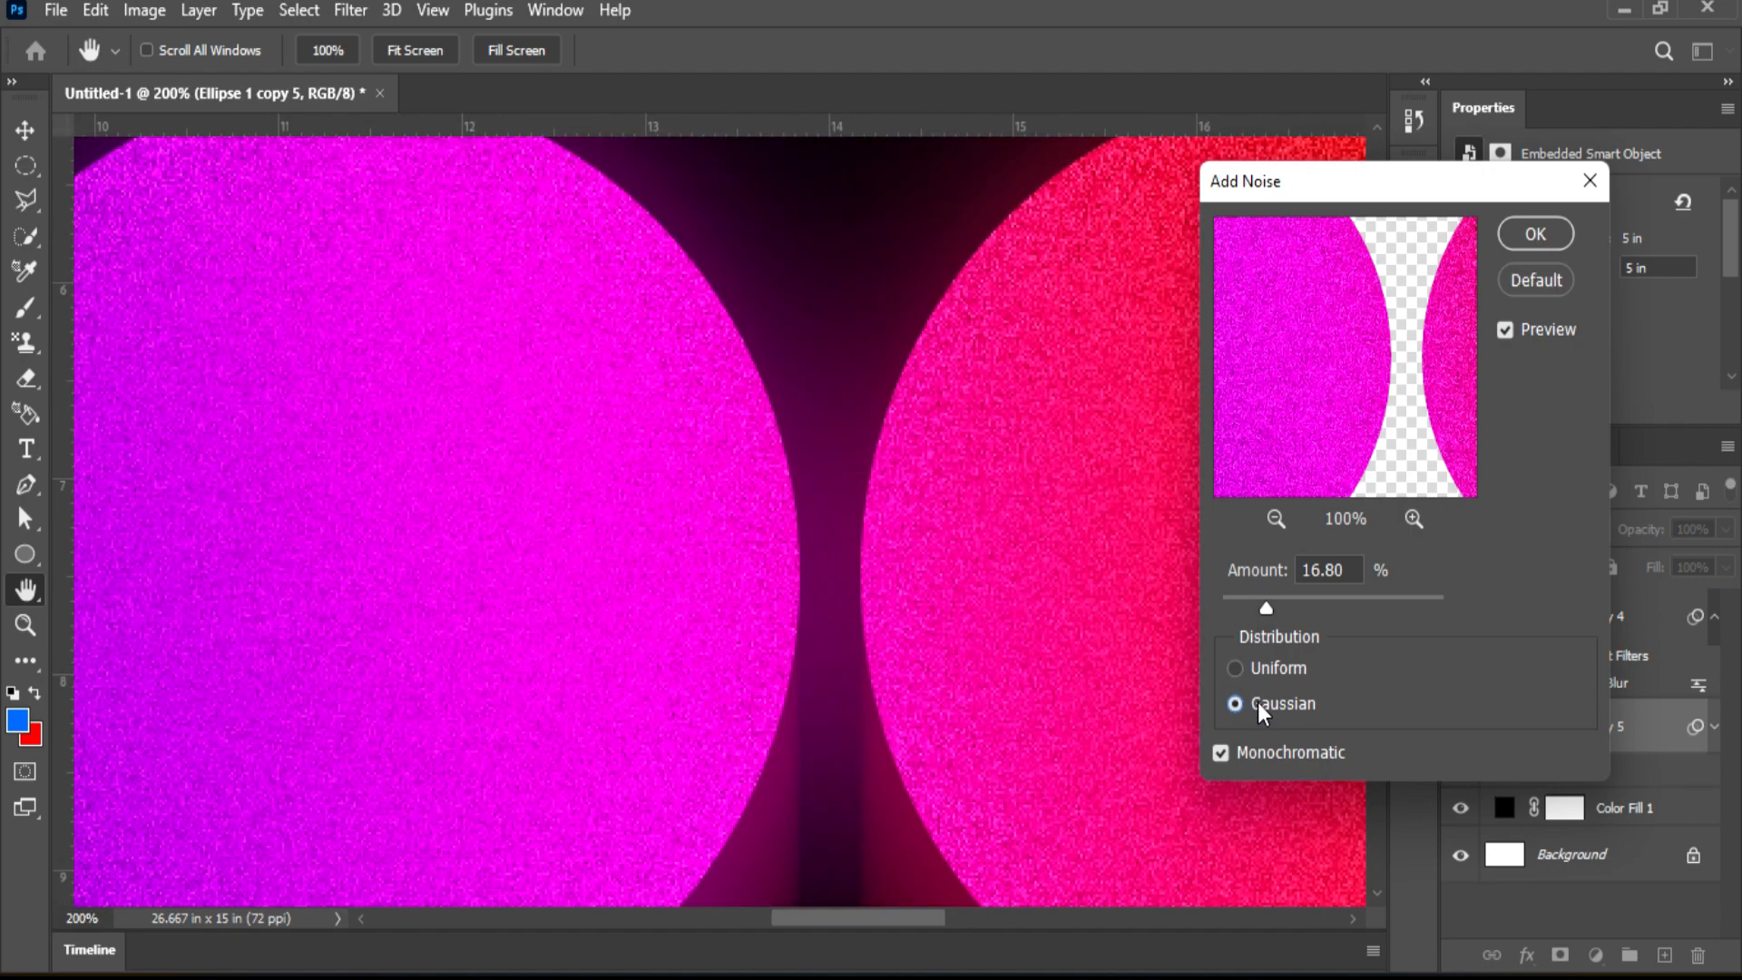
{"action": "key", "text": "ctrl+alt+minus"}
{"action": "key", "text": "ctrl+alt+minus"}
{"action": "key", "text": "ctrl+alt+minus"}
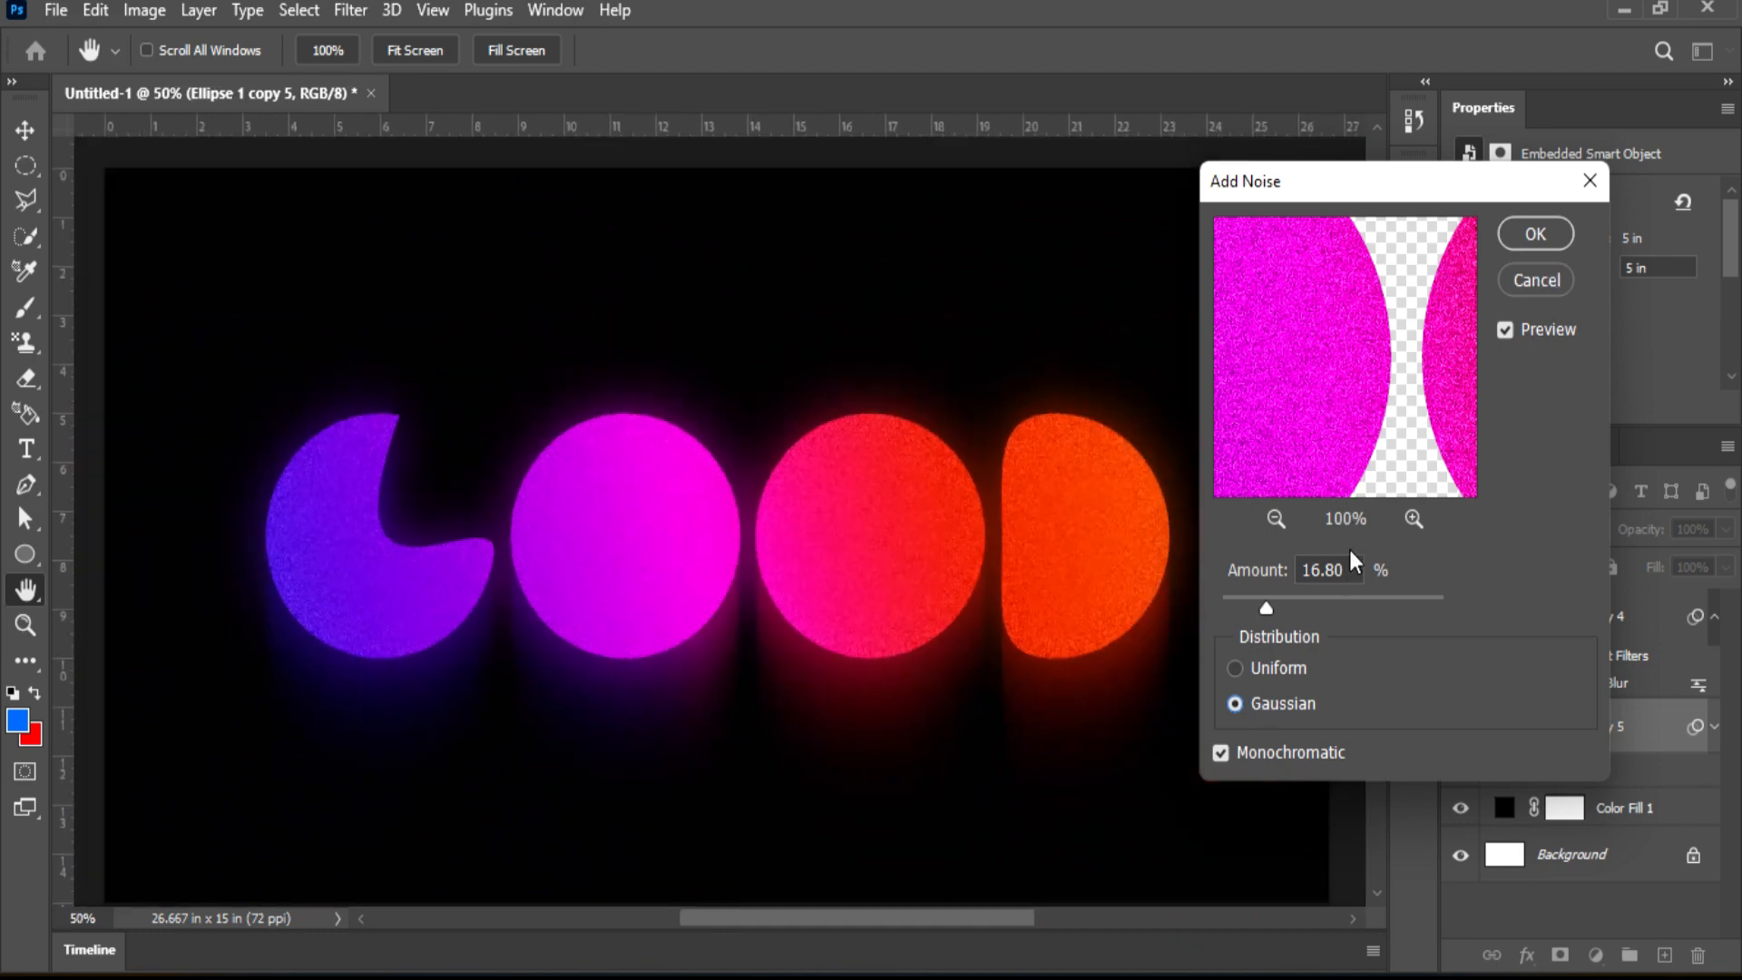
{"action": "left_click_drag", "start_coordinate": [1270, 613], "coordinate": [1272, 613]}
{"action": "left_click", "coordinate": [1527, 239]}
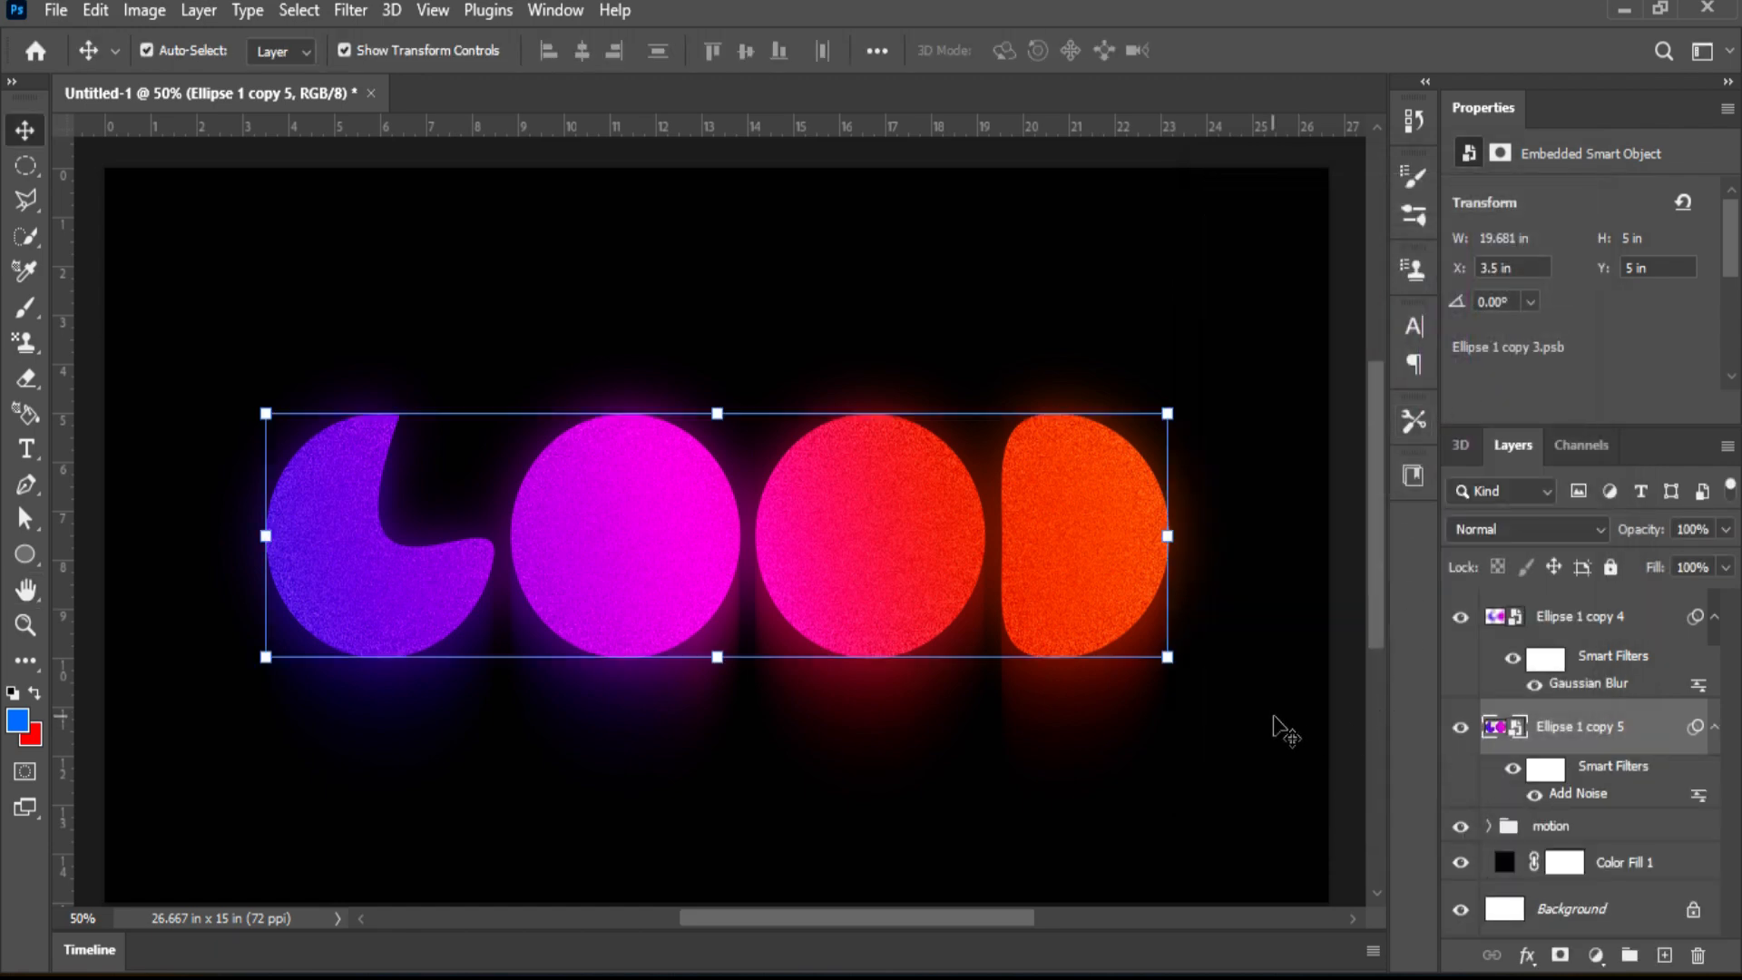
{"action": "left_click", "coordinate": [1283, 727]}
Duplicate the noise-filtered shapes layer and apply a Gaussian Blur with a radius of 124.4 pixels to the copy
{"action": "left_click_drag", "start_coordinate": [1582, 752], "coordinate": [1663, 954]}
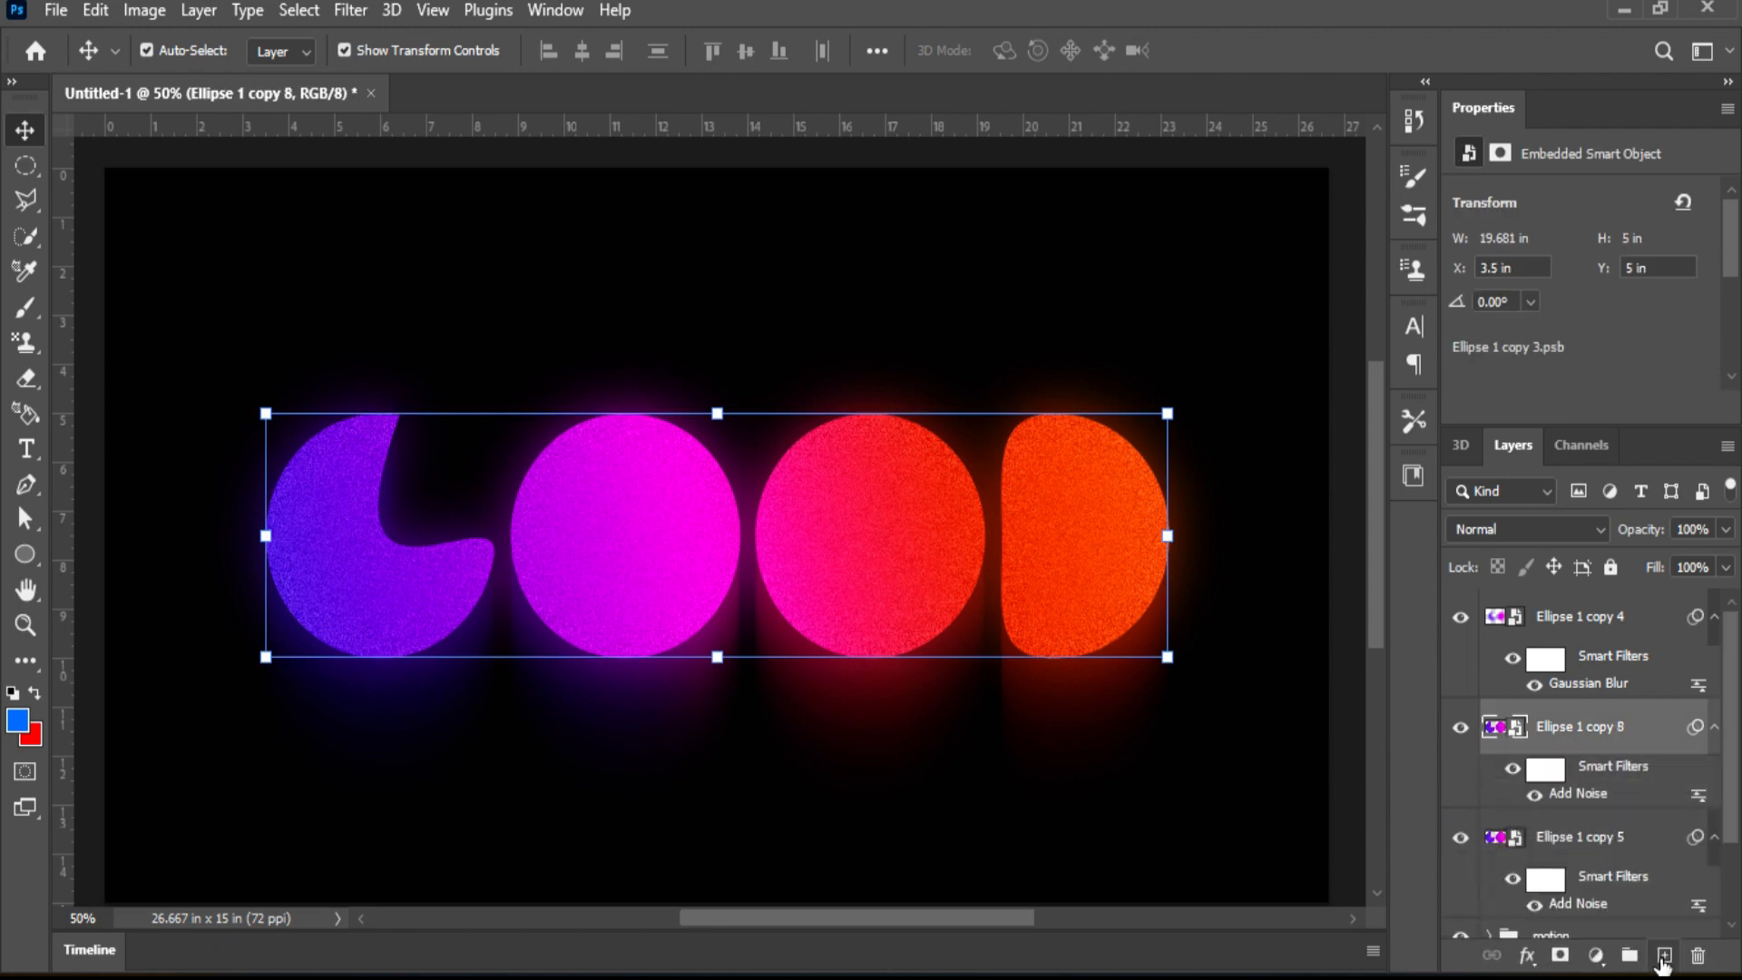
{"action": "left_click", "coordinate": [1461, 727]}
{"action": "left_click", "coordinate": [1461, 727]}
{"action": "left_click", "coordinate": [350, 10]}
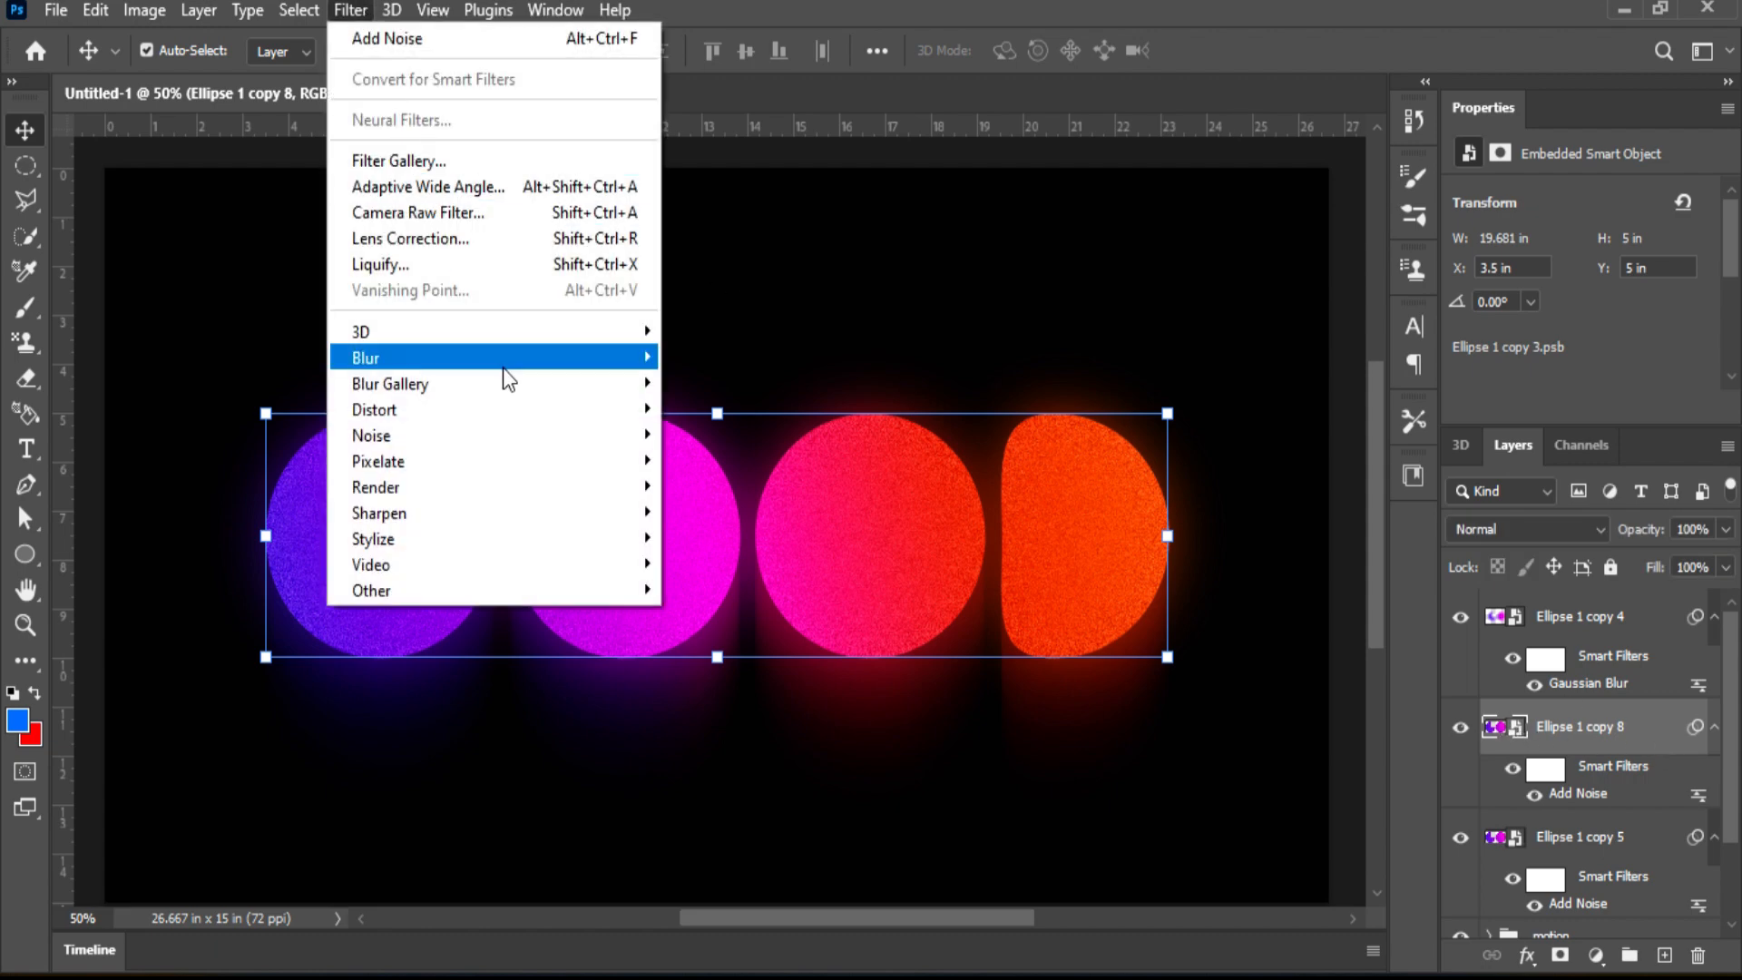
{"action": "mouse_move", "coordinate": [502, 367]}
{"action": "left_click", "coordinate": [740, 455]}
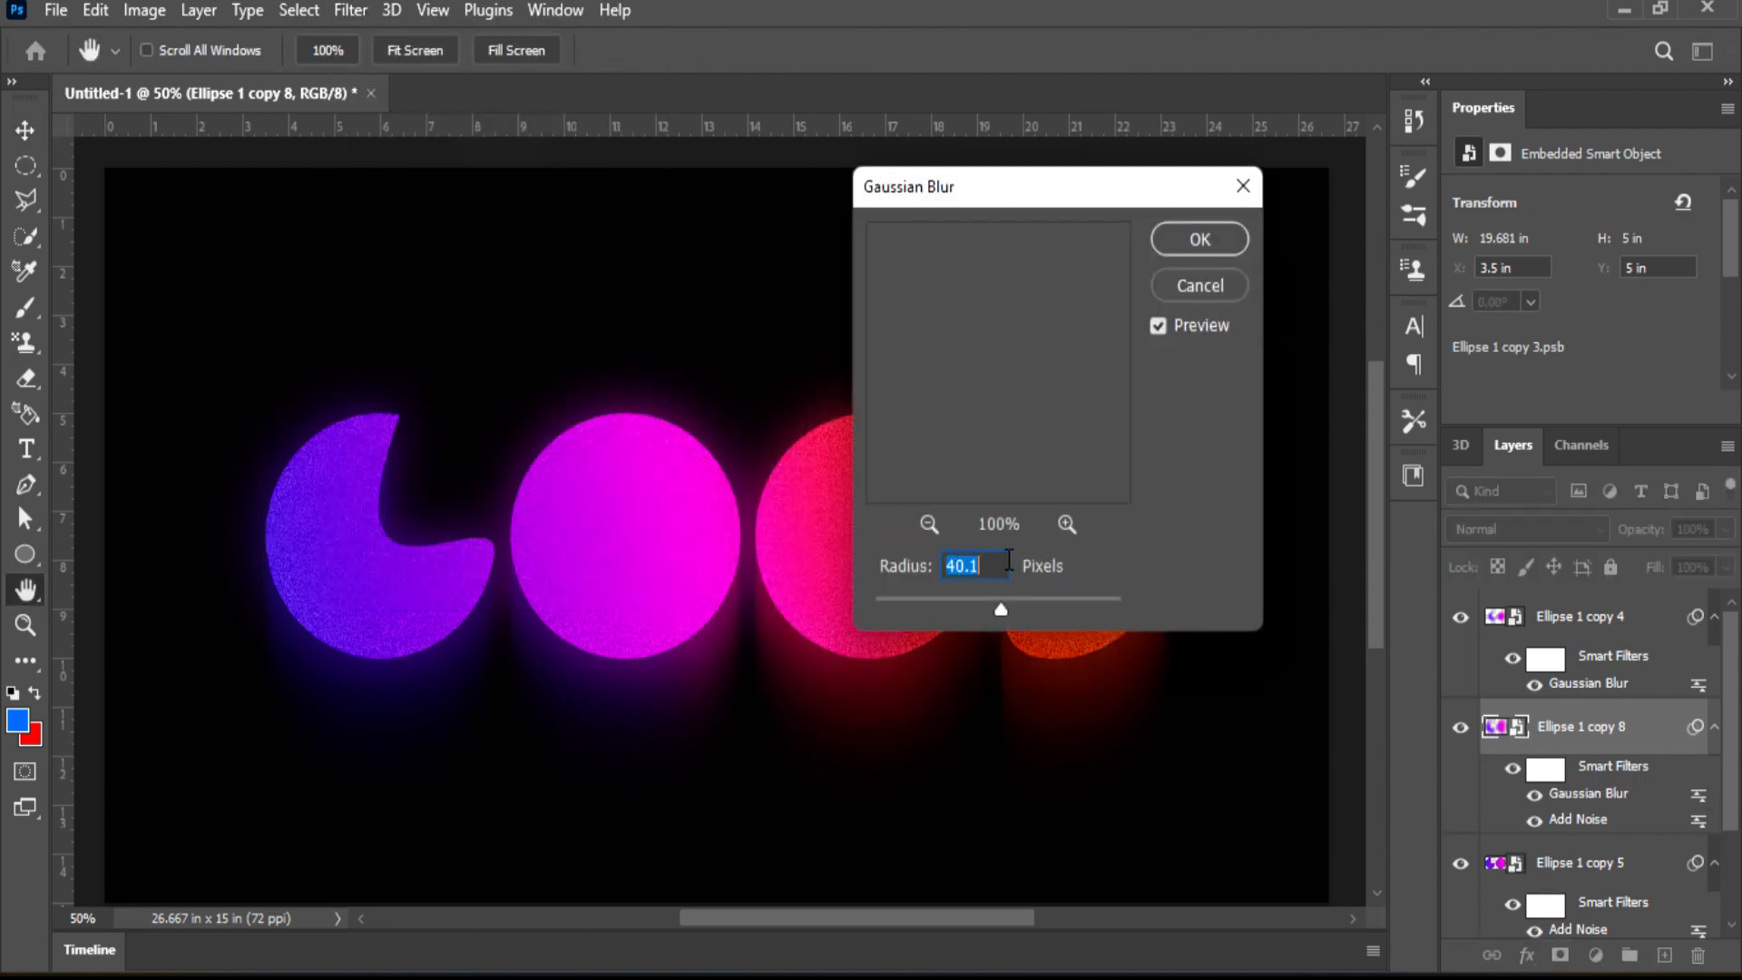
{"action": "left_click_drag", "start_coordinate": [1003, 611], "coordinate": [1044, 607]}
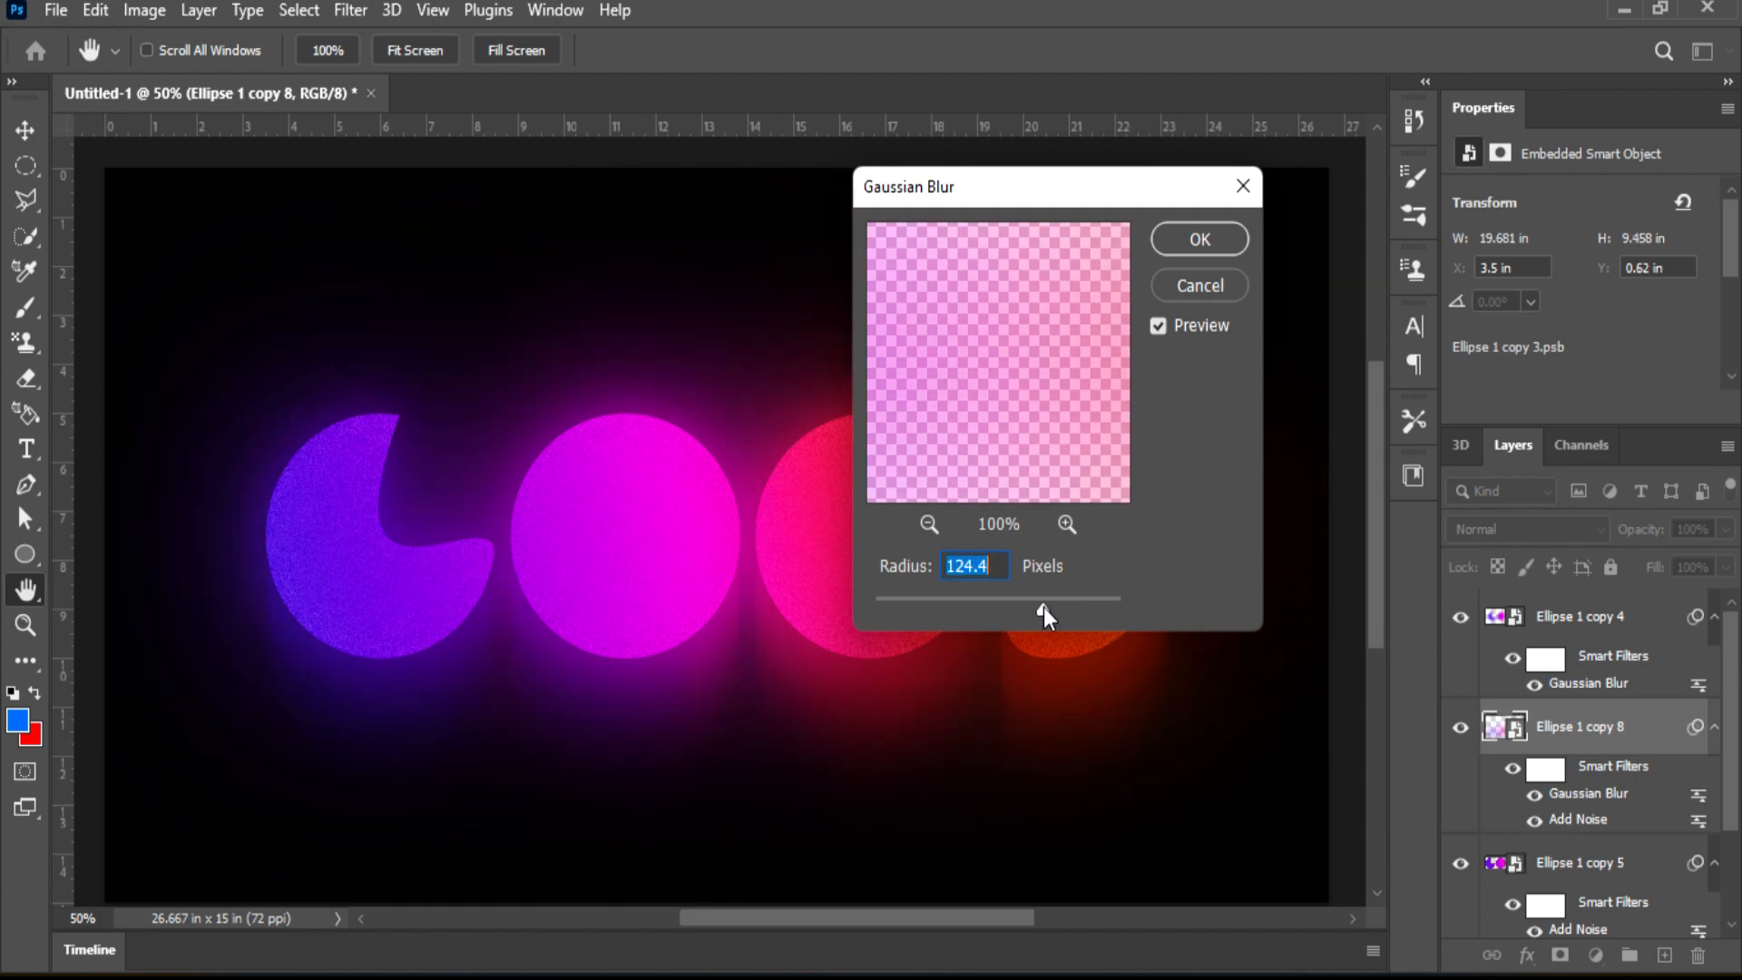
{"action": "left_click", "coordinate": [1216, 238]}
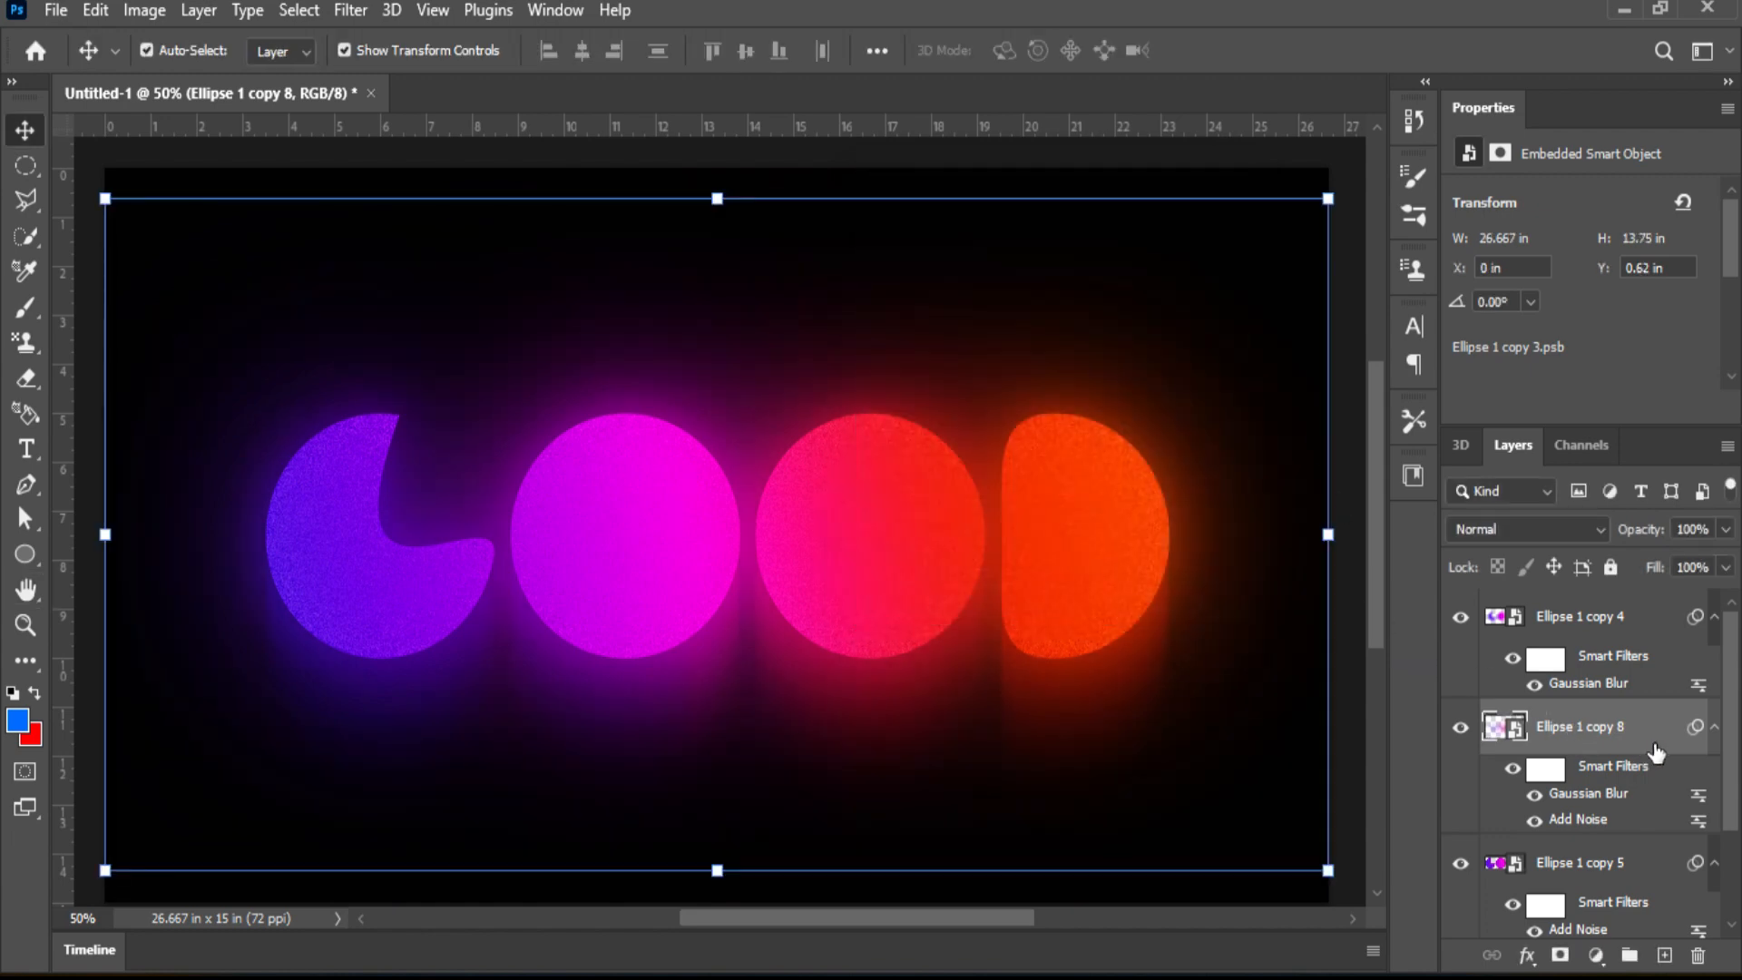
Lower the newly blurred copy's opacity to 34% and set its blend mode to Screen
{"action": "left_click", "coordinate": [1726, 530]}
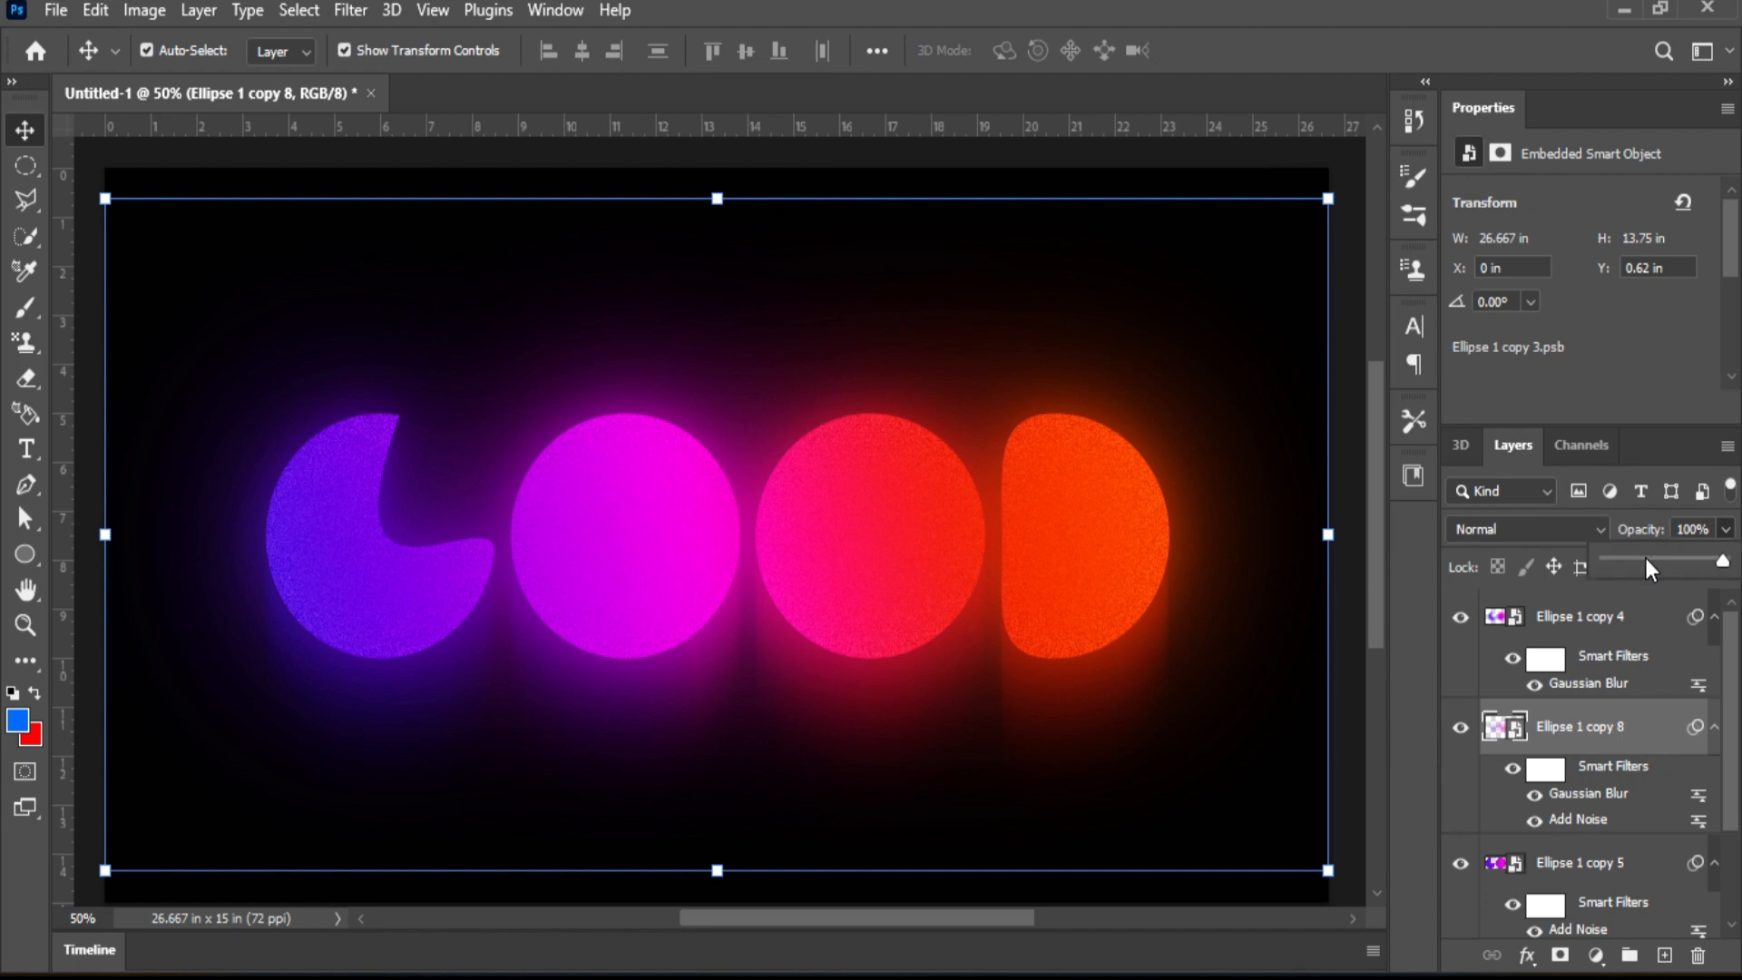
{"action": "left_click", "coordinate": [1646, 557]}
{"action": "left_click", "coordinate": [1555, 528]}
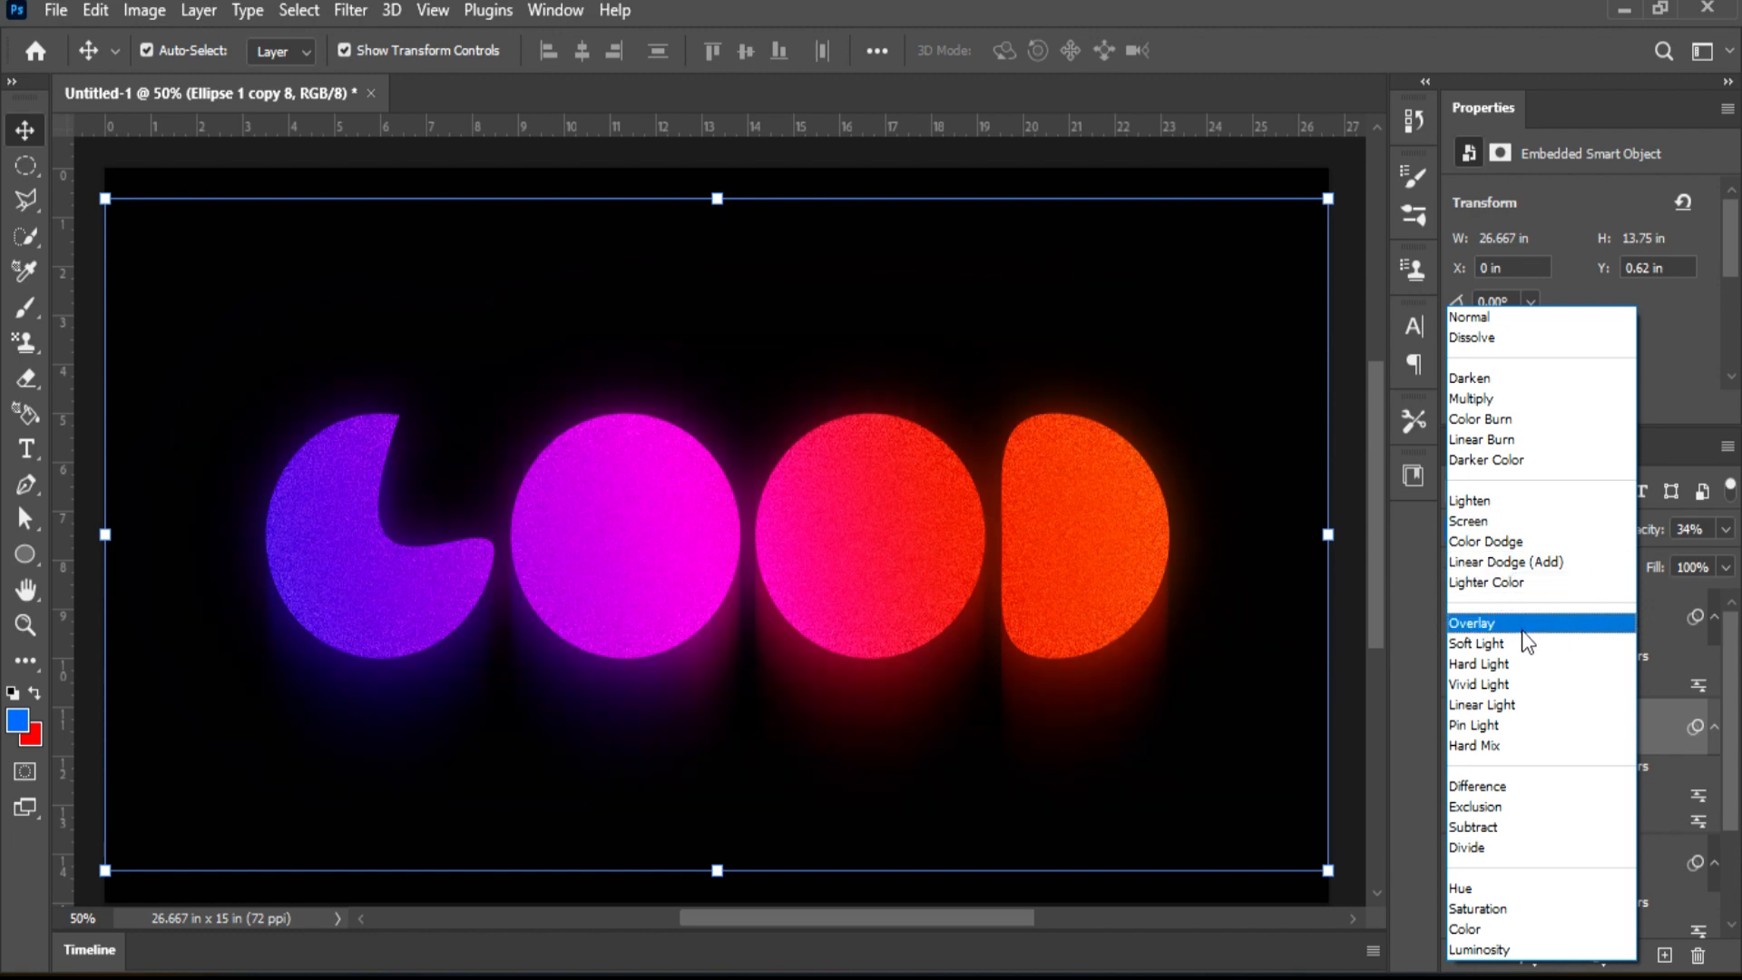
{"action": "left_click", "coordinate": [1520, 520]}
Compare the image with and without the wide-blur copy, the first Gaussian-blurred layer and the sharp noisy layer by toggling their visibility
{"action": "left_click", "coordinate": [1460, 728]}
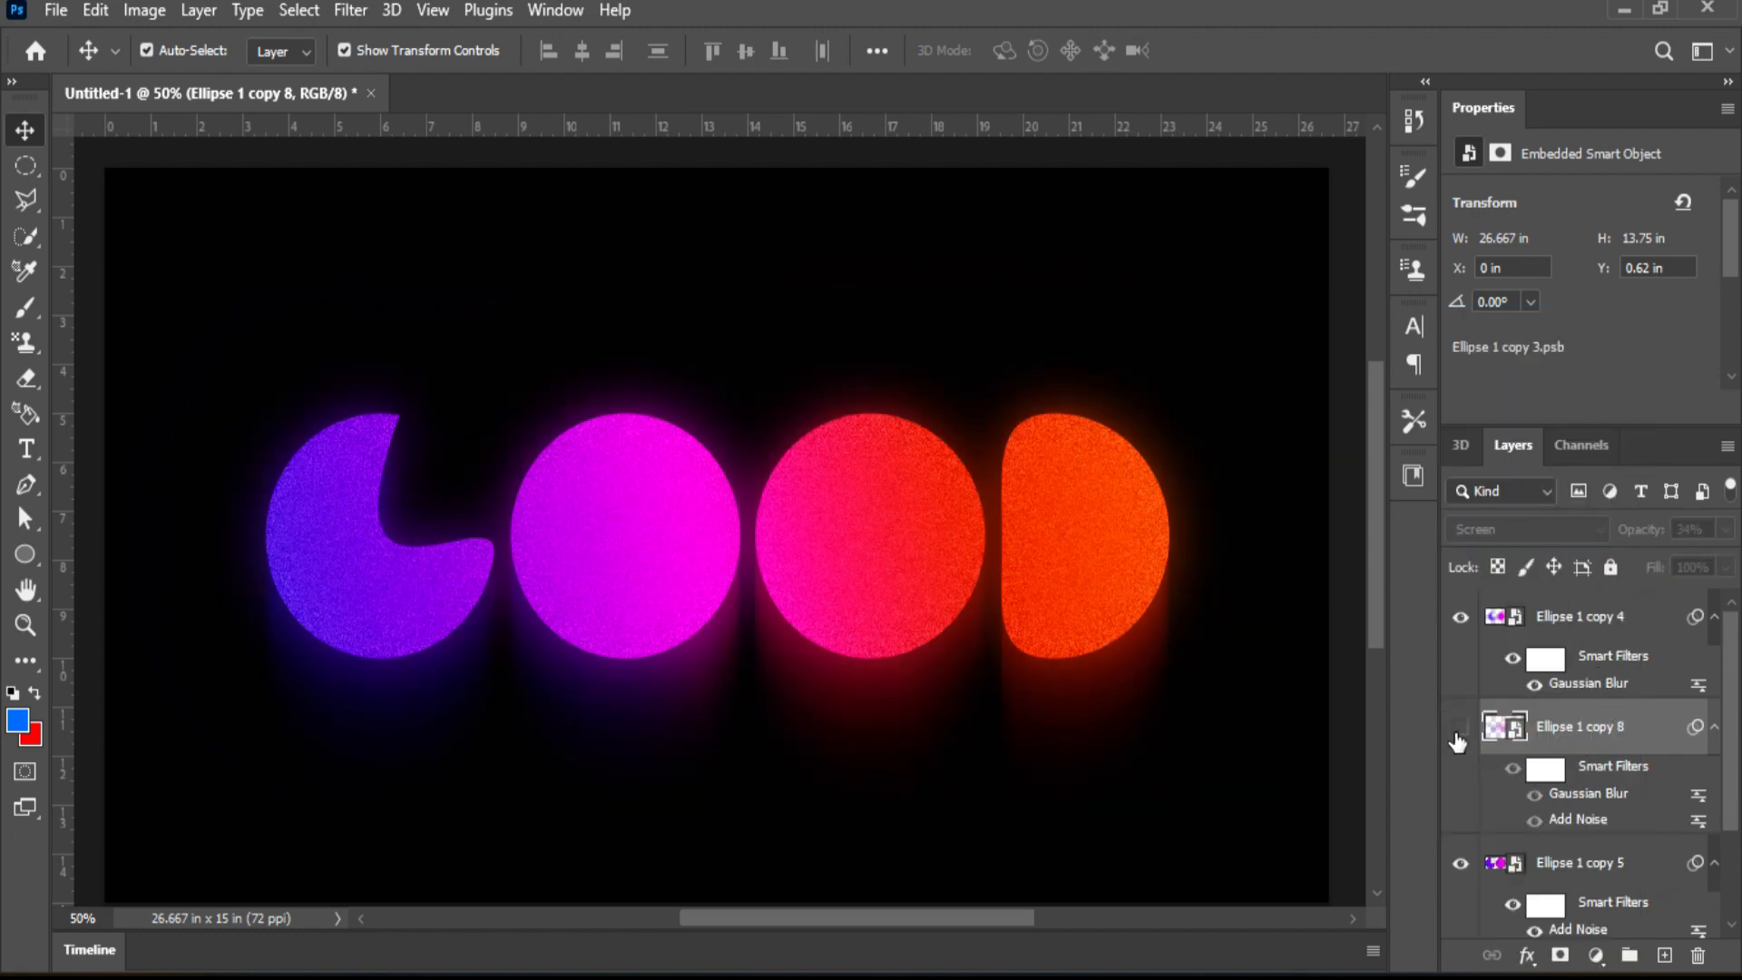
{"action": "left_click", "coordinate": [1459, 728]}
{"action": "left_click", "coordinate": [1460, 728]}
{"action": "left_click", "coordinate": [1460, 728]}
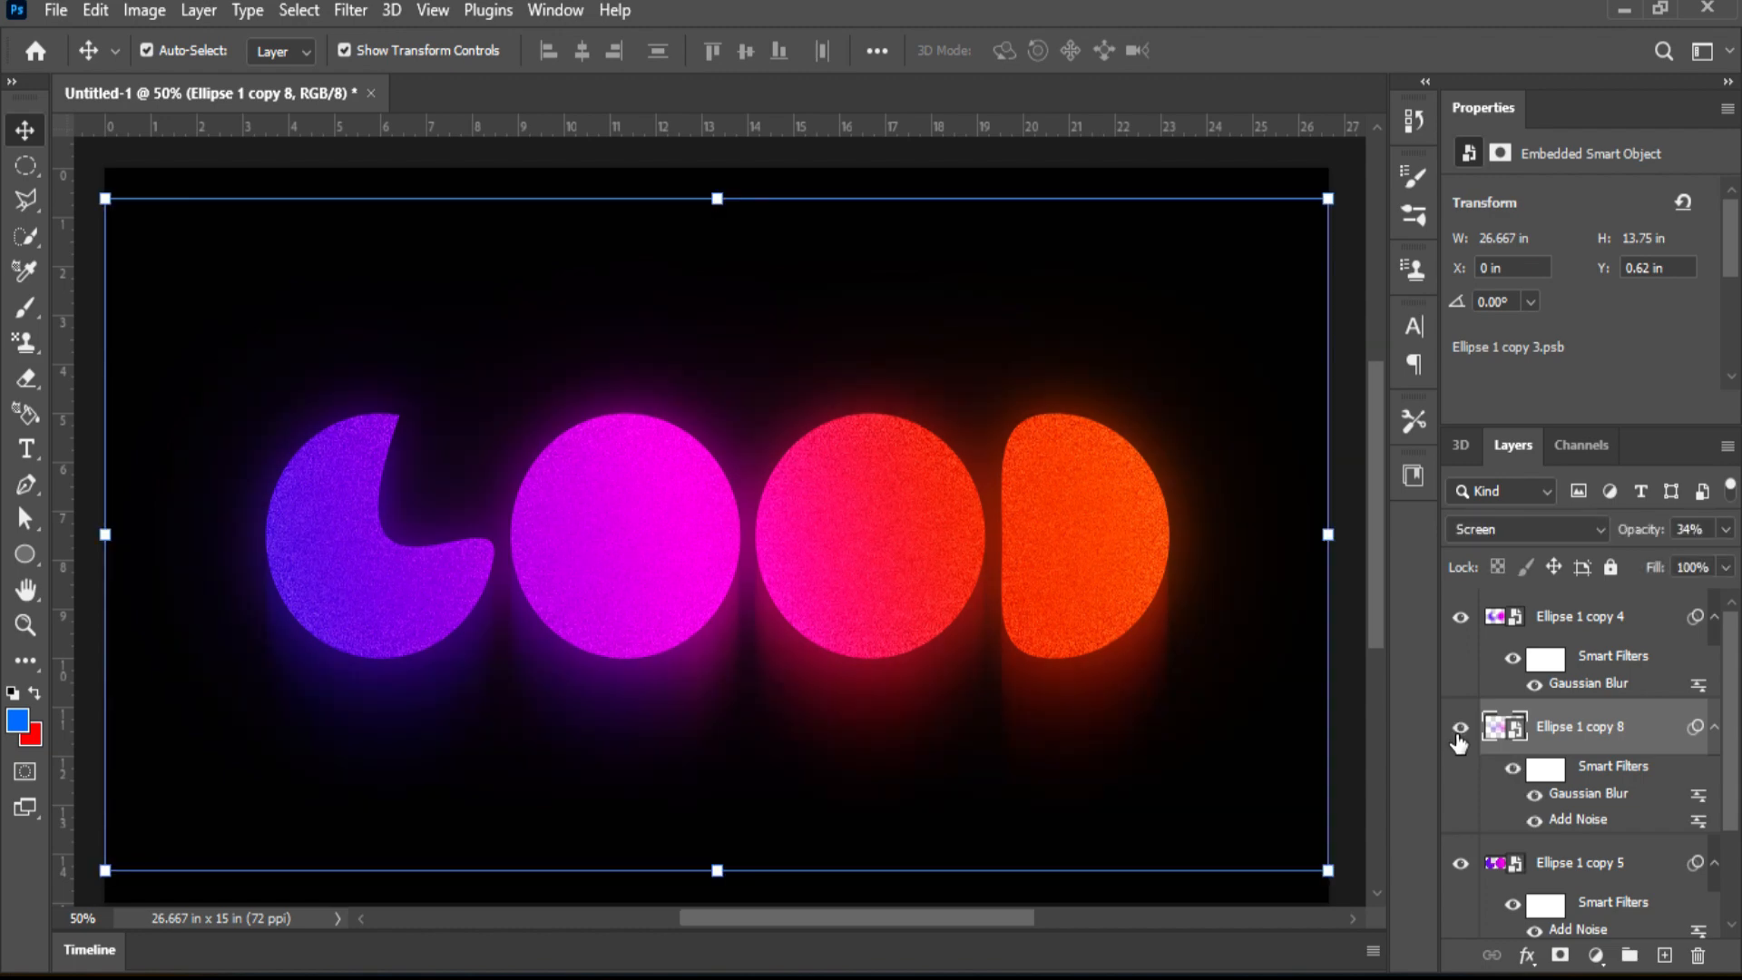
{"action": "left_click", "coordinate": [1459, 618]}
{"action": "left_click", "coordinate": [1460, 618]}
{"action": "left_click", "coordinate": [1460, 618]}
{"action": "left_click", "coordinate": [1461, 618]}
{"action": "left_click", "coordinate": [1458, 863]}
{"action": "left_click", "coordinate": [1458, 864]}
{"action": "left_click", "coordinate": [1372, 755]}
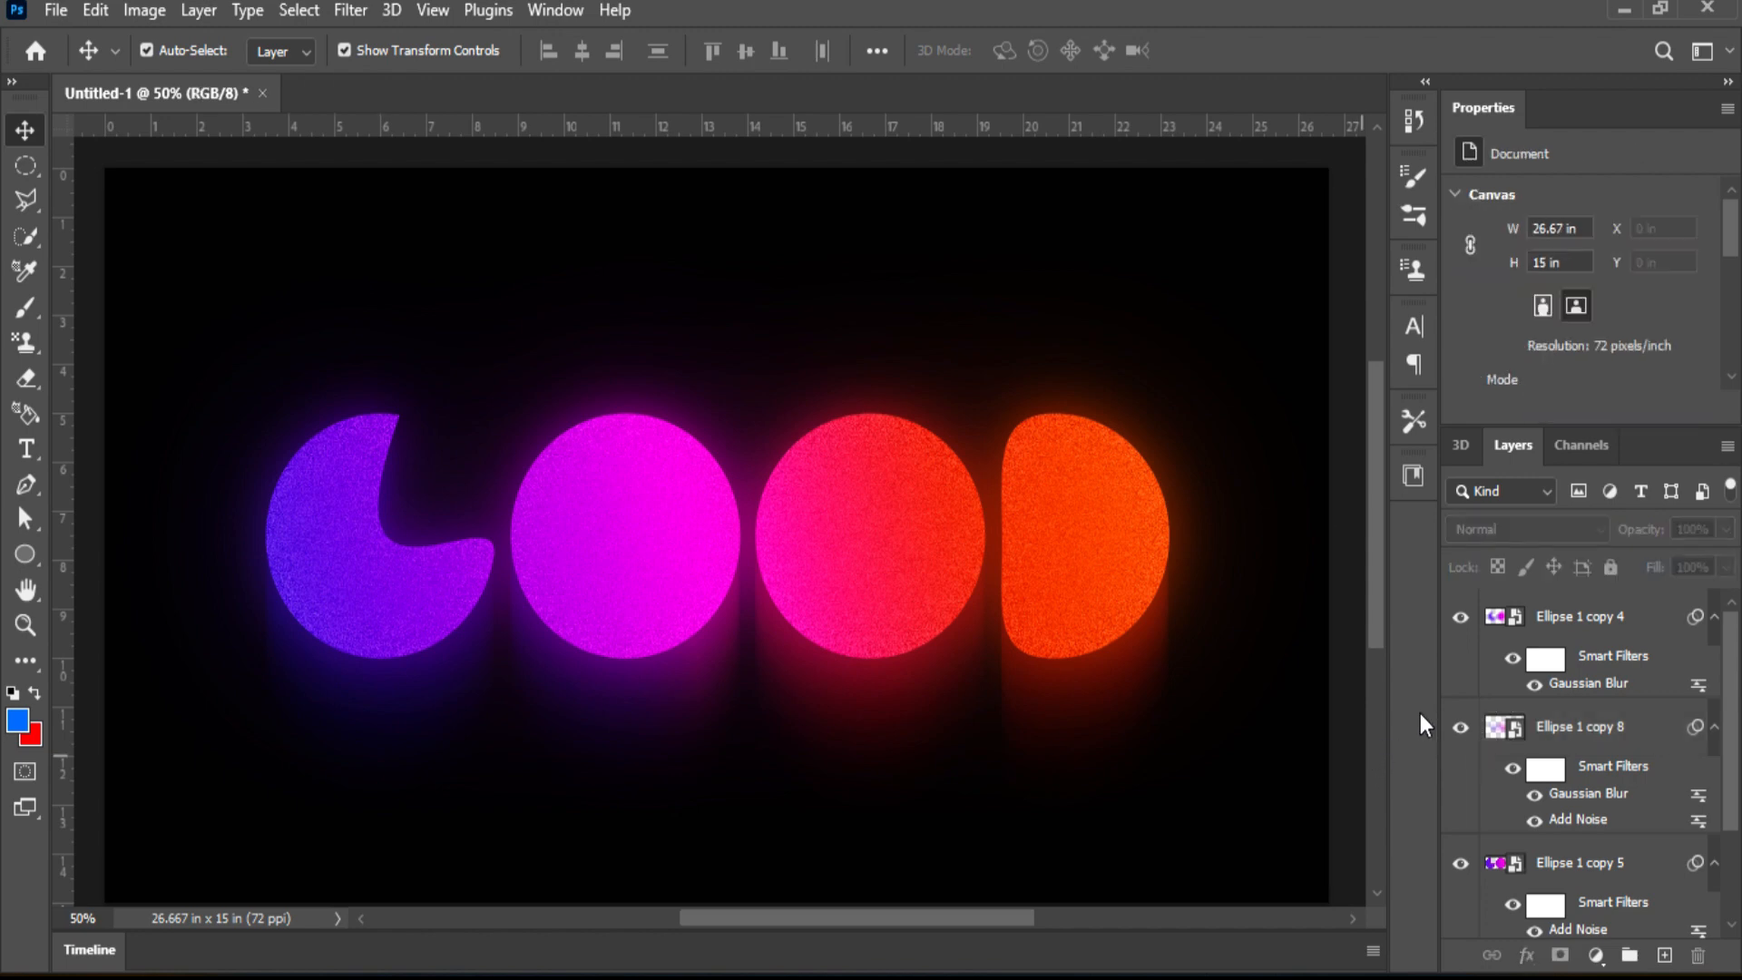
Place the wide-blur copy below the sharp noisy layer and group all shape layers together with the motion group
{"action": "key", "text": "ctrl+minus"}
{"action": "scroll", "coordinate": [1578, 726], "scroll_direction": "down", "scroll_amount": 3}
{"action": "left_click", "coordinate": [1609, 858]}
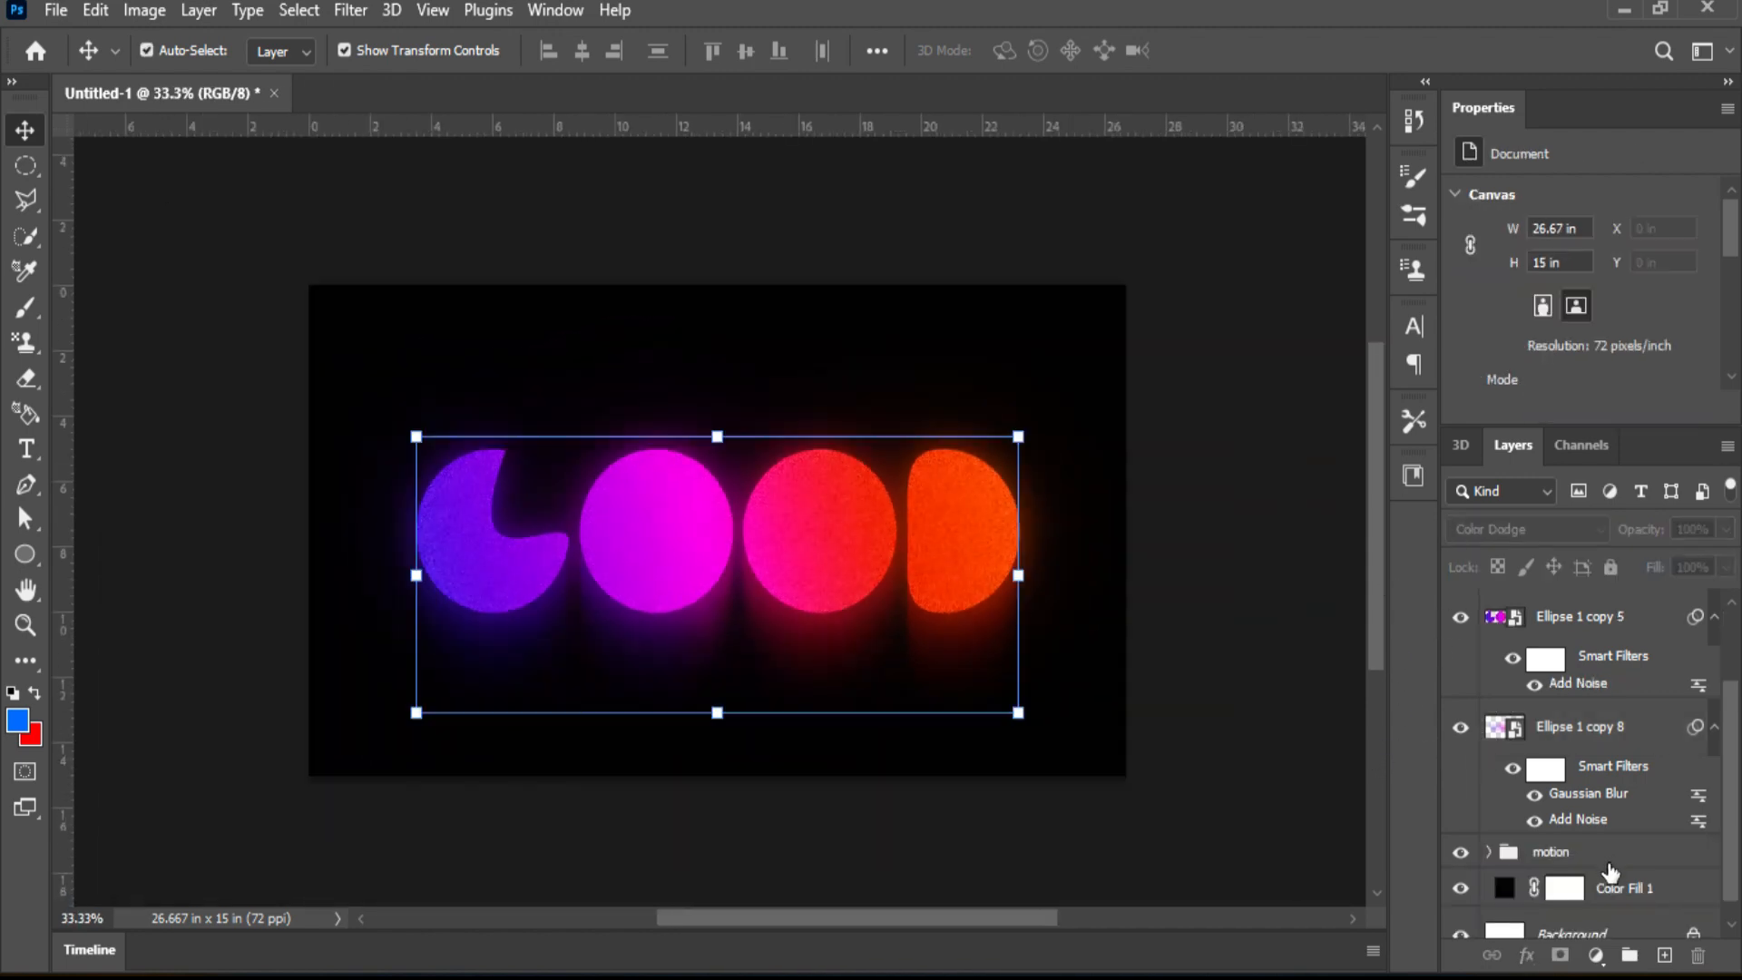
{"action": "scroll", "coordinate": [1637, 817], "scroll_direction": "up", "scroll_amount": 1}
{"action": "scroll", "coordinate": [1636, 817], "scroll_direction": "down", "scroll_amount": 1}
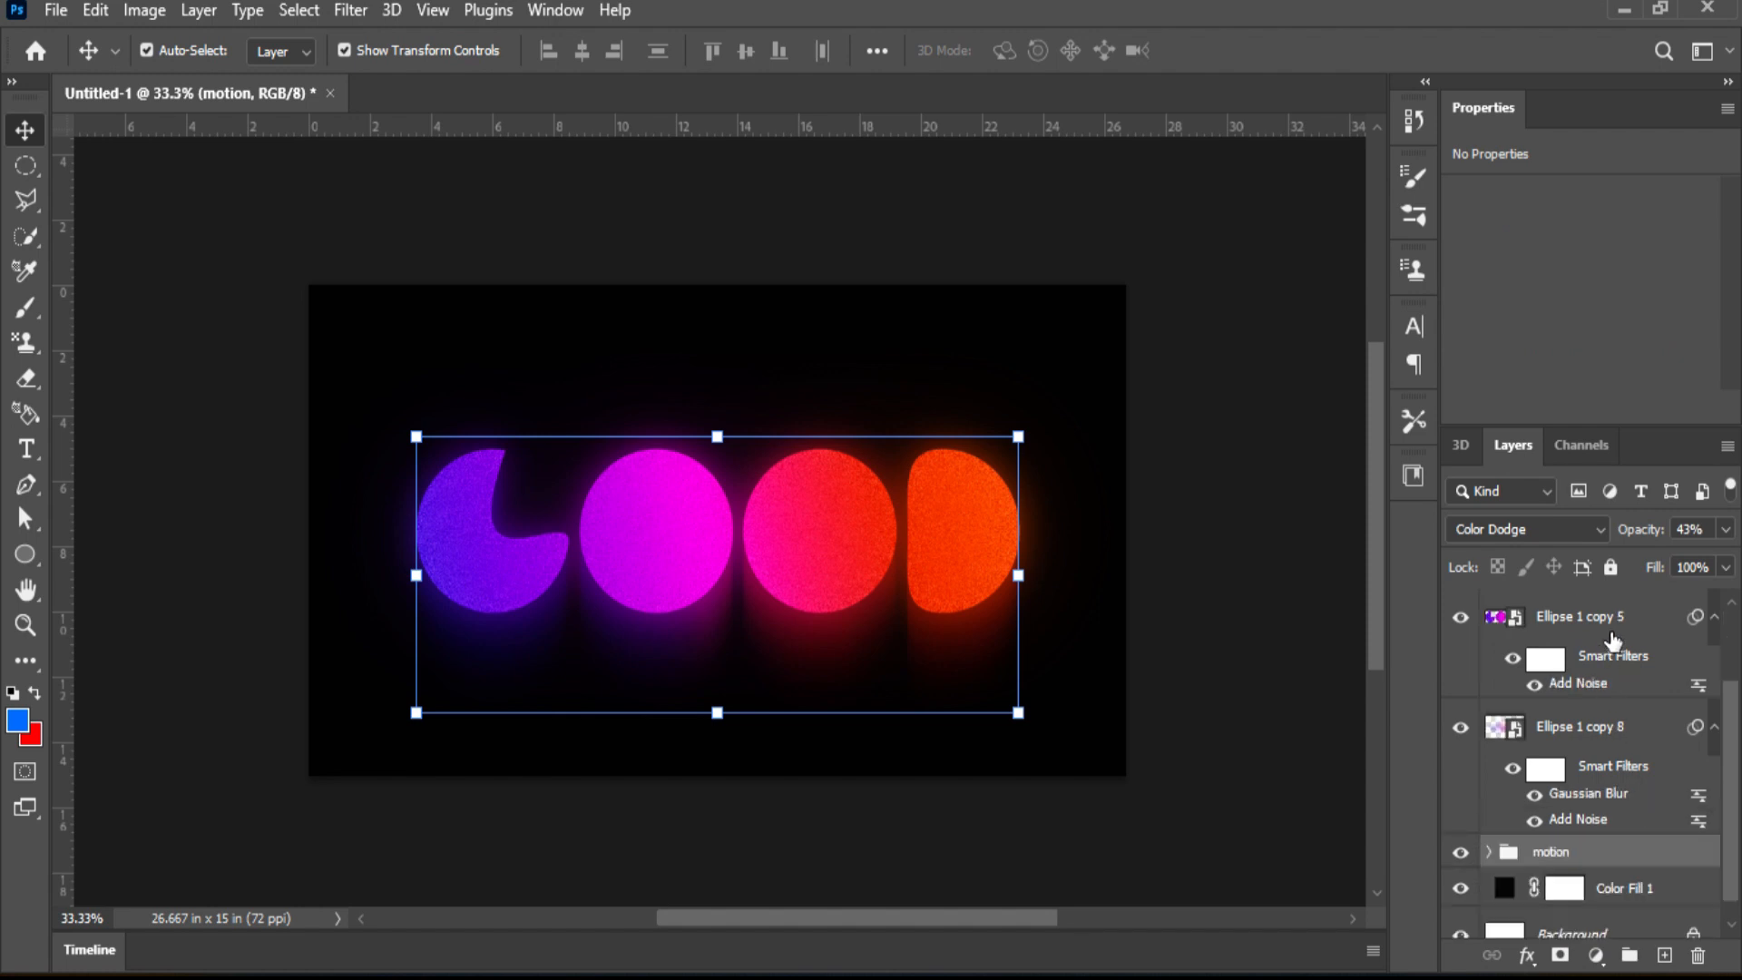
{"action": "scroll", "coordinate": [1631, 628], "scroll_direction": "up", "scroll_amount": 1}
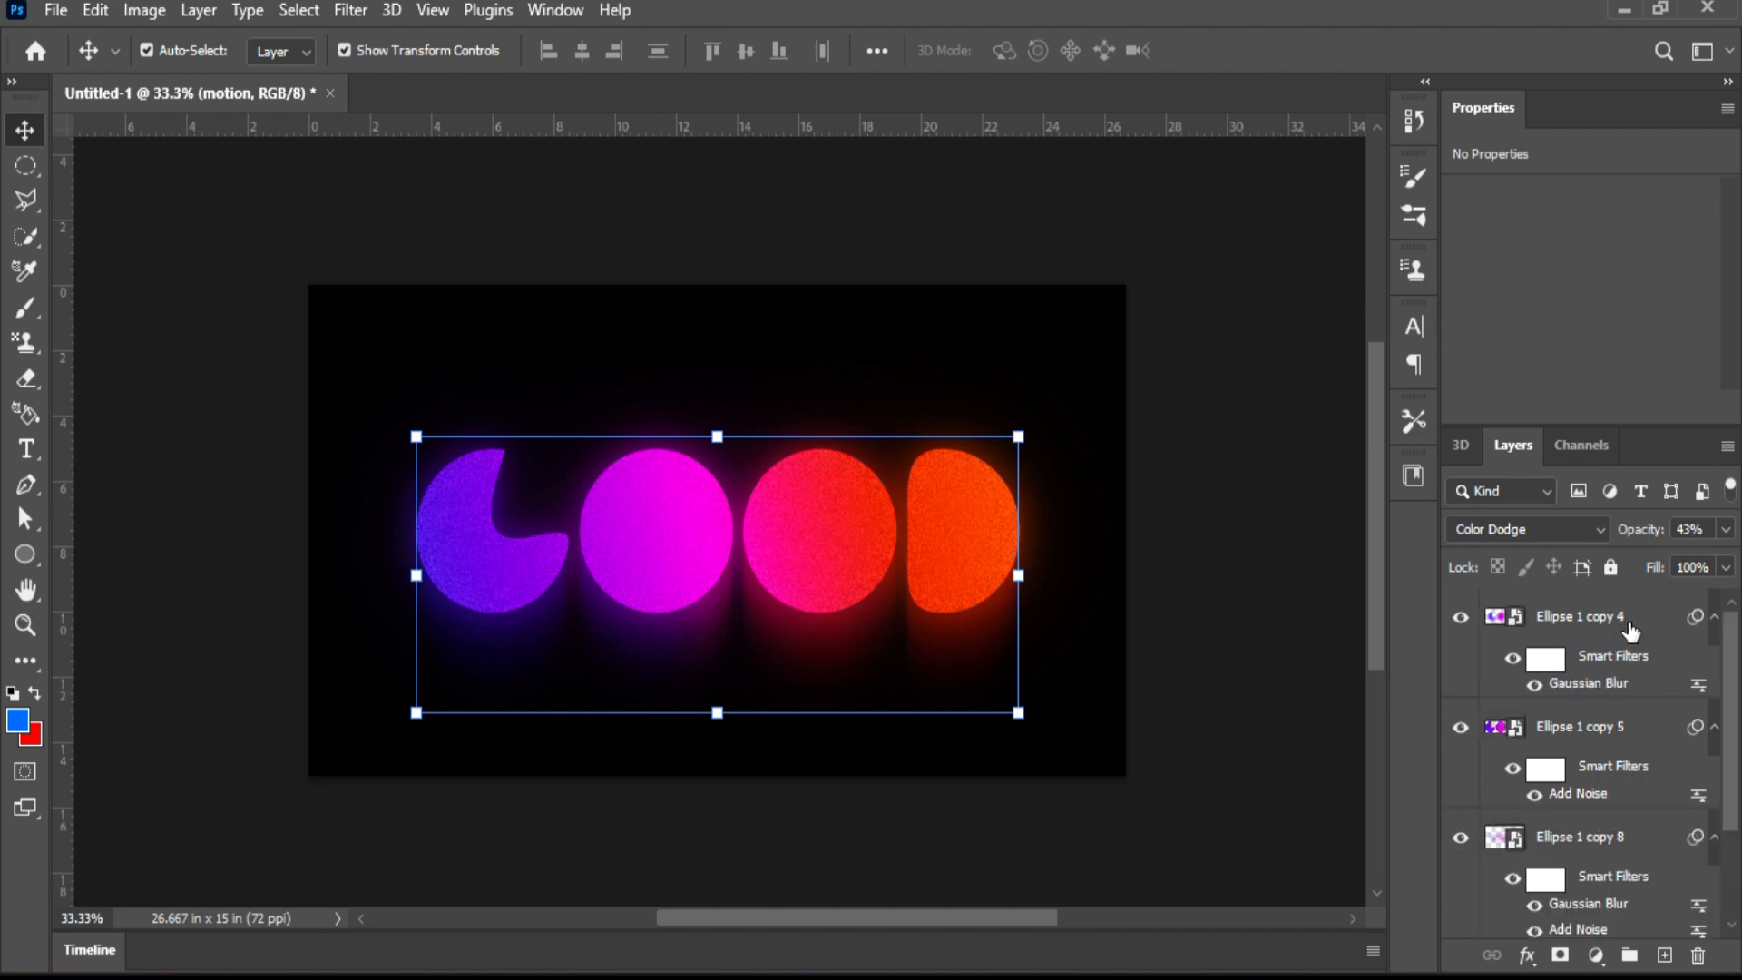
{"action": "left_click", "coordinate": [1629, 955]}
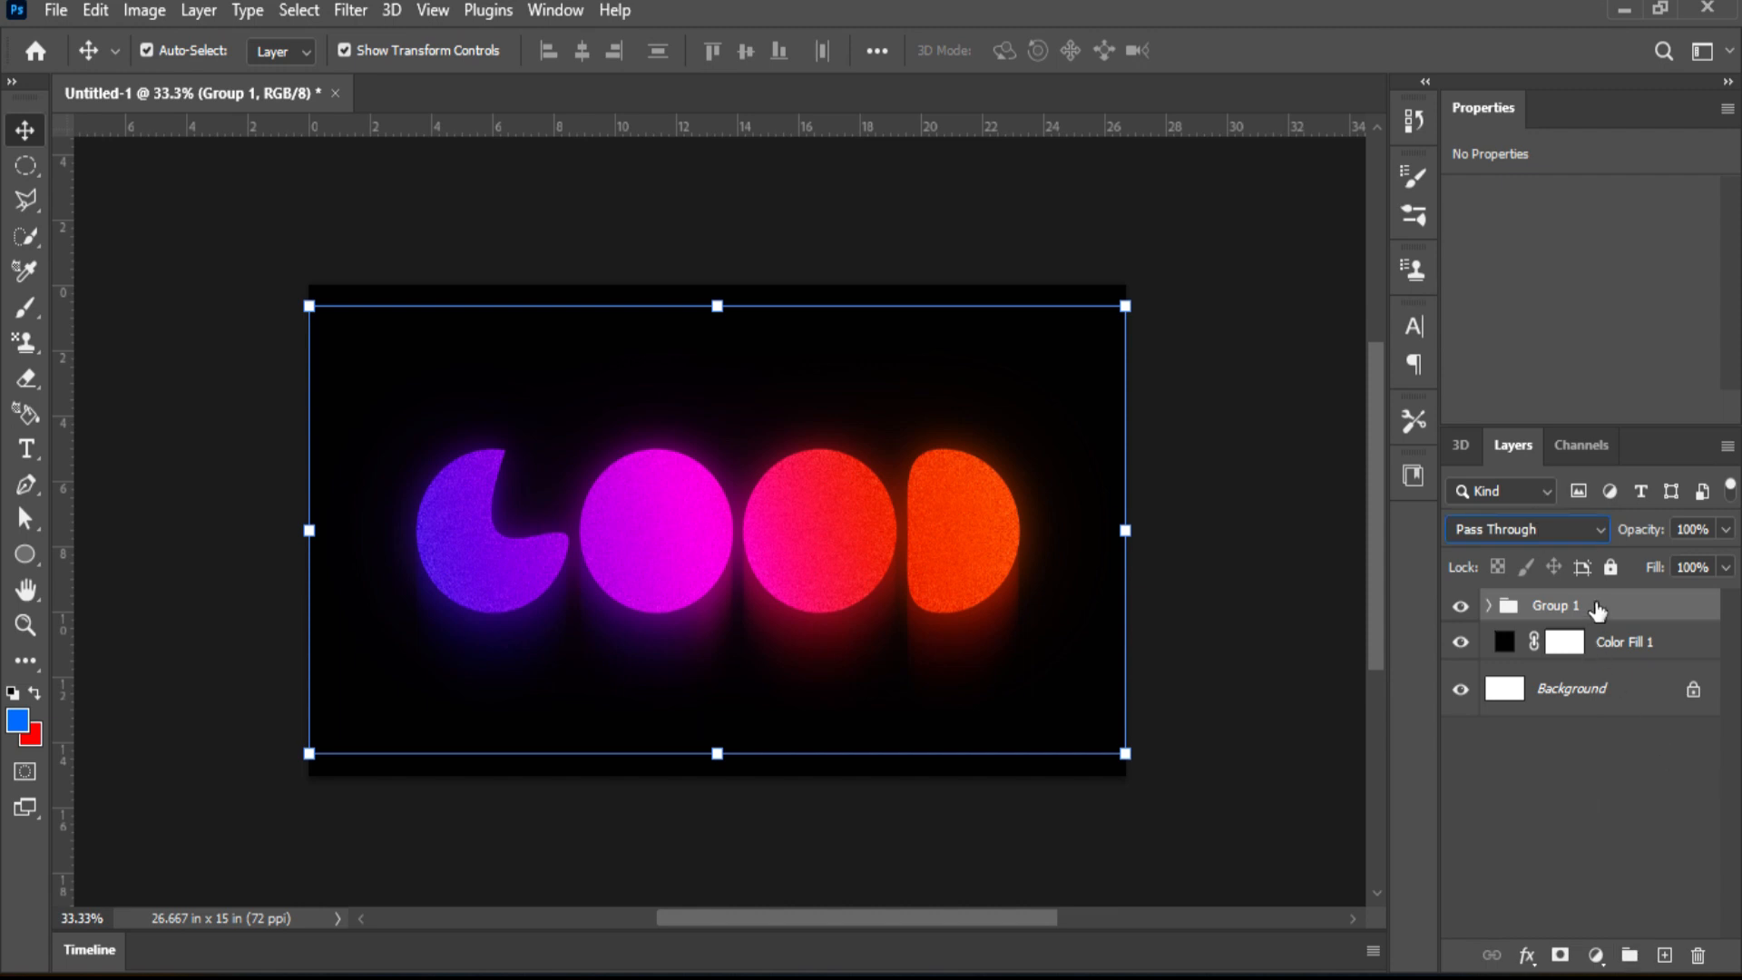
Scale the group of all shapes to about 120%, move it up to a Y position of about 486 px and deselect it
{"action": "key", "text": "ctrl+t"}
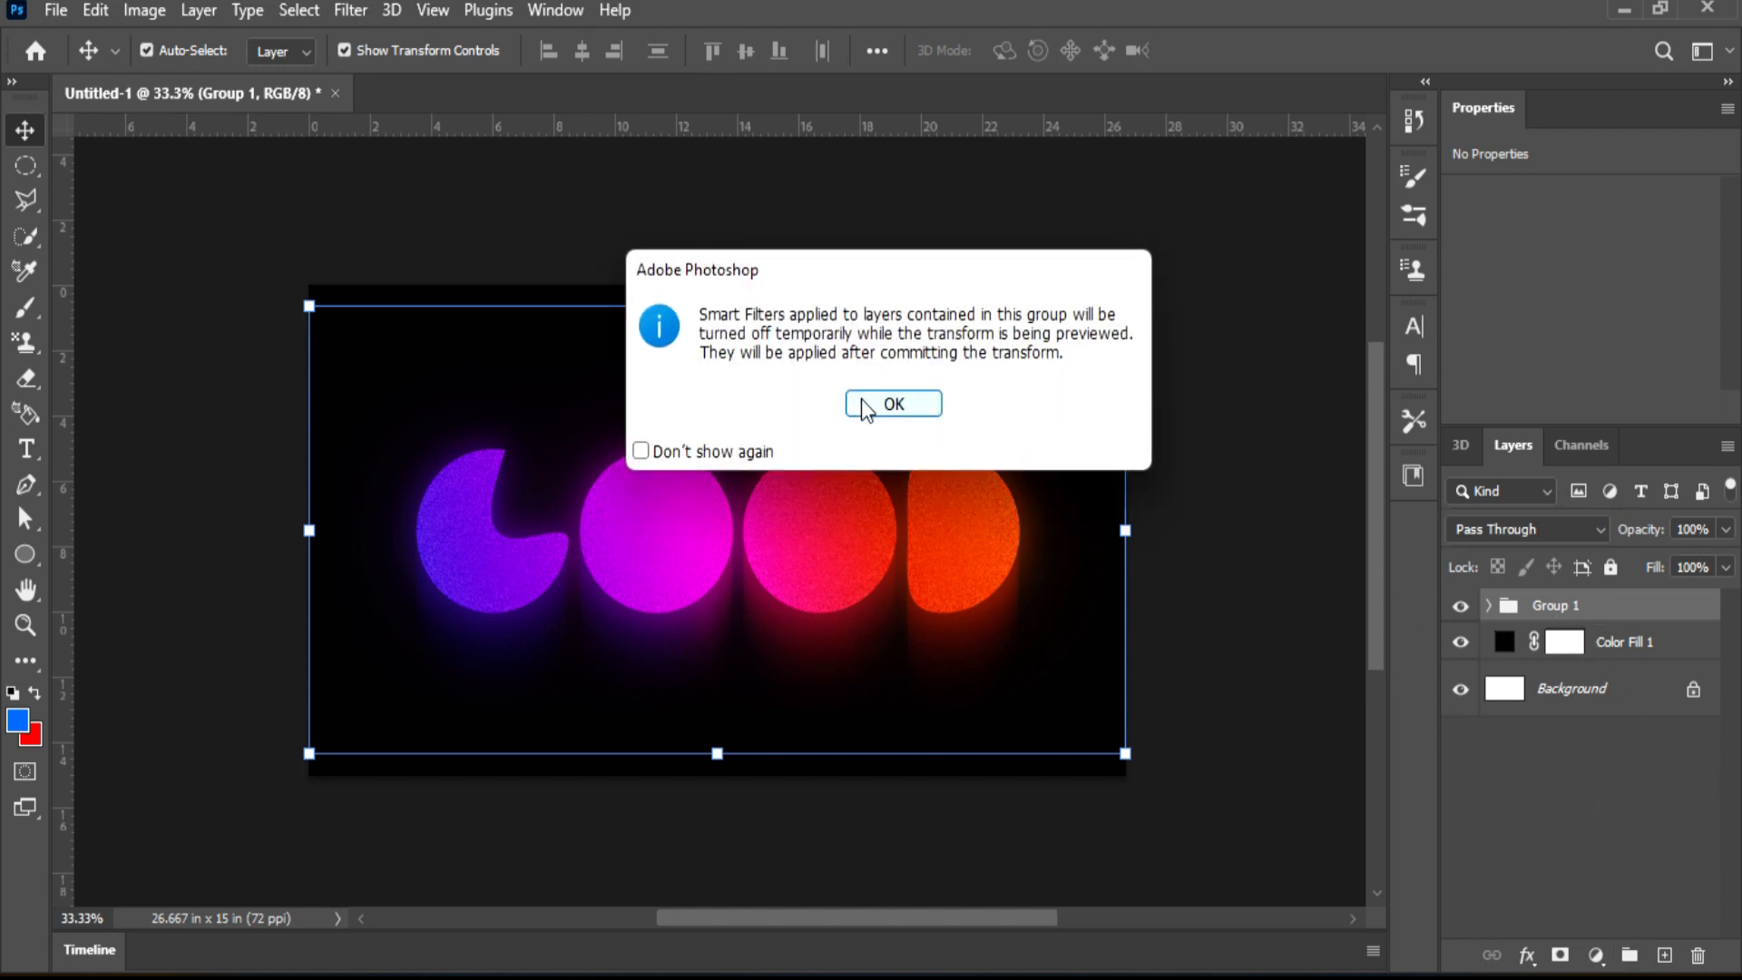
{"action": "left_click", "coordinate": [866, 404]}
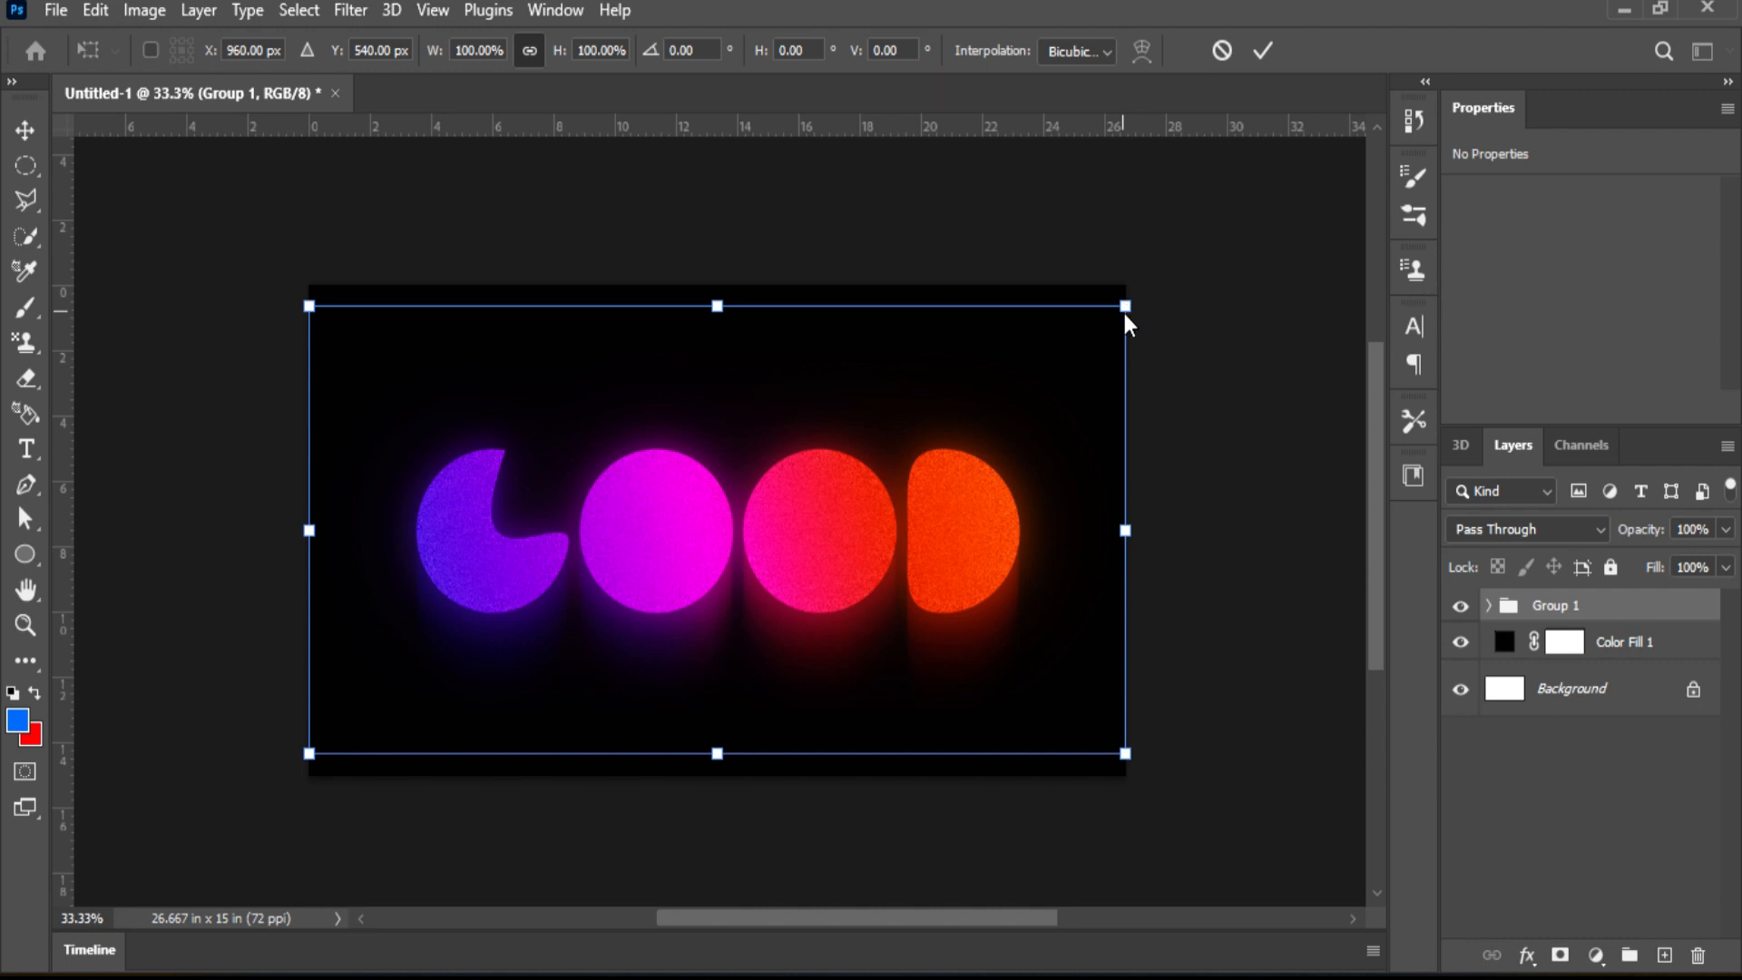
{"action": "left_click_drag", "start_coordinate": [1125, 308], "coordinate": [1207, 258]}
{"action": "key", "text": "ctrl+z"}
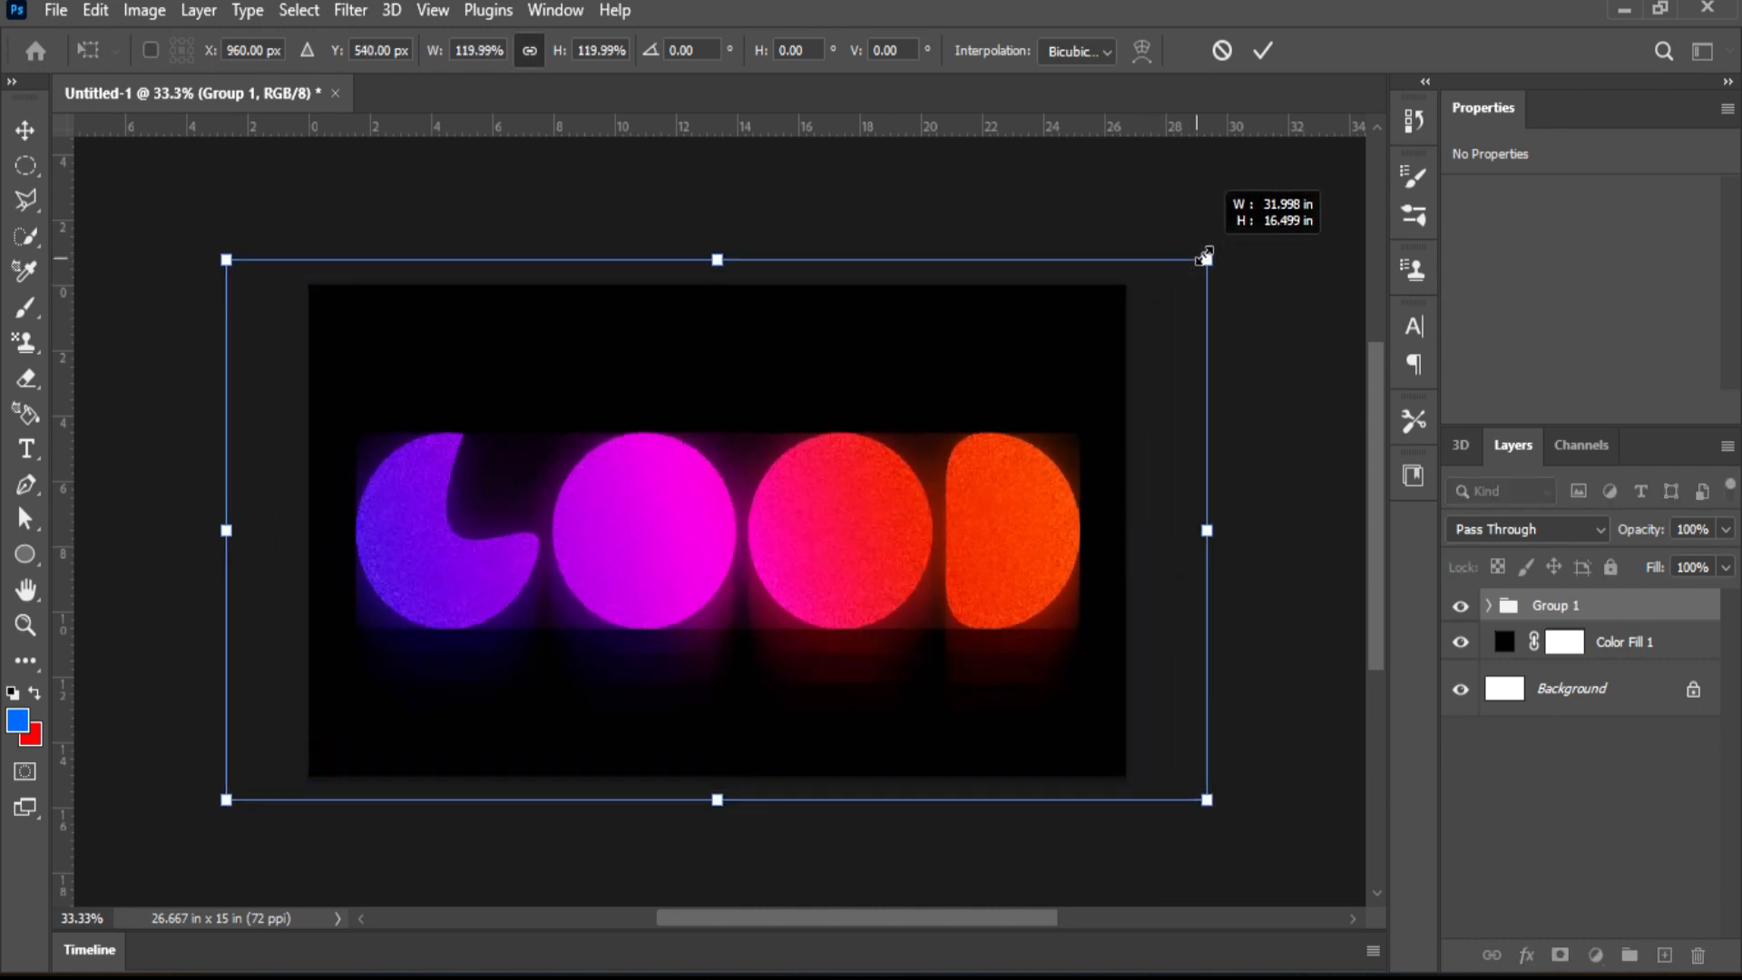
{"action": "mouse_move", "coordinate": [898, 494]}
{"action": "left_mouse_down"}
{"action": "mouse_move", "coordinate": [875, 448]}
{"action": "mouse_move", "coordinate": [878, 499]}
{"action": "left_mouse_up"}
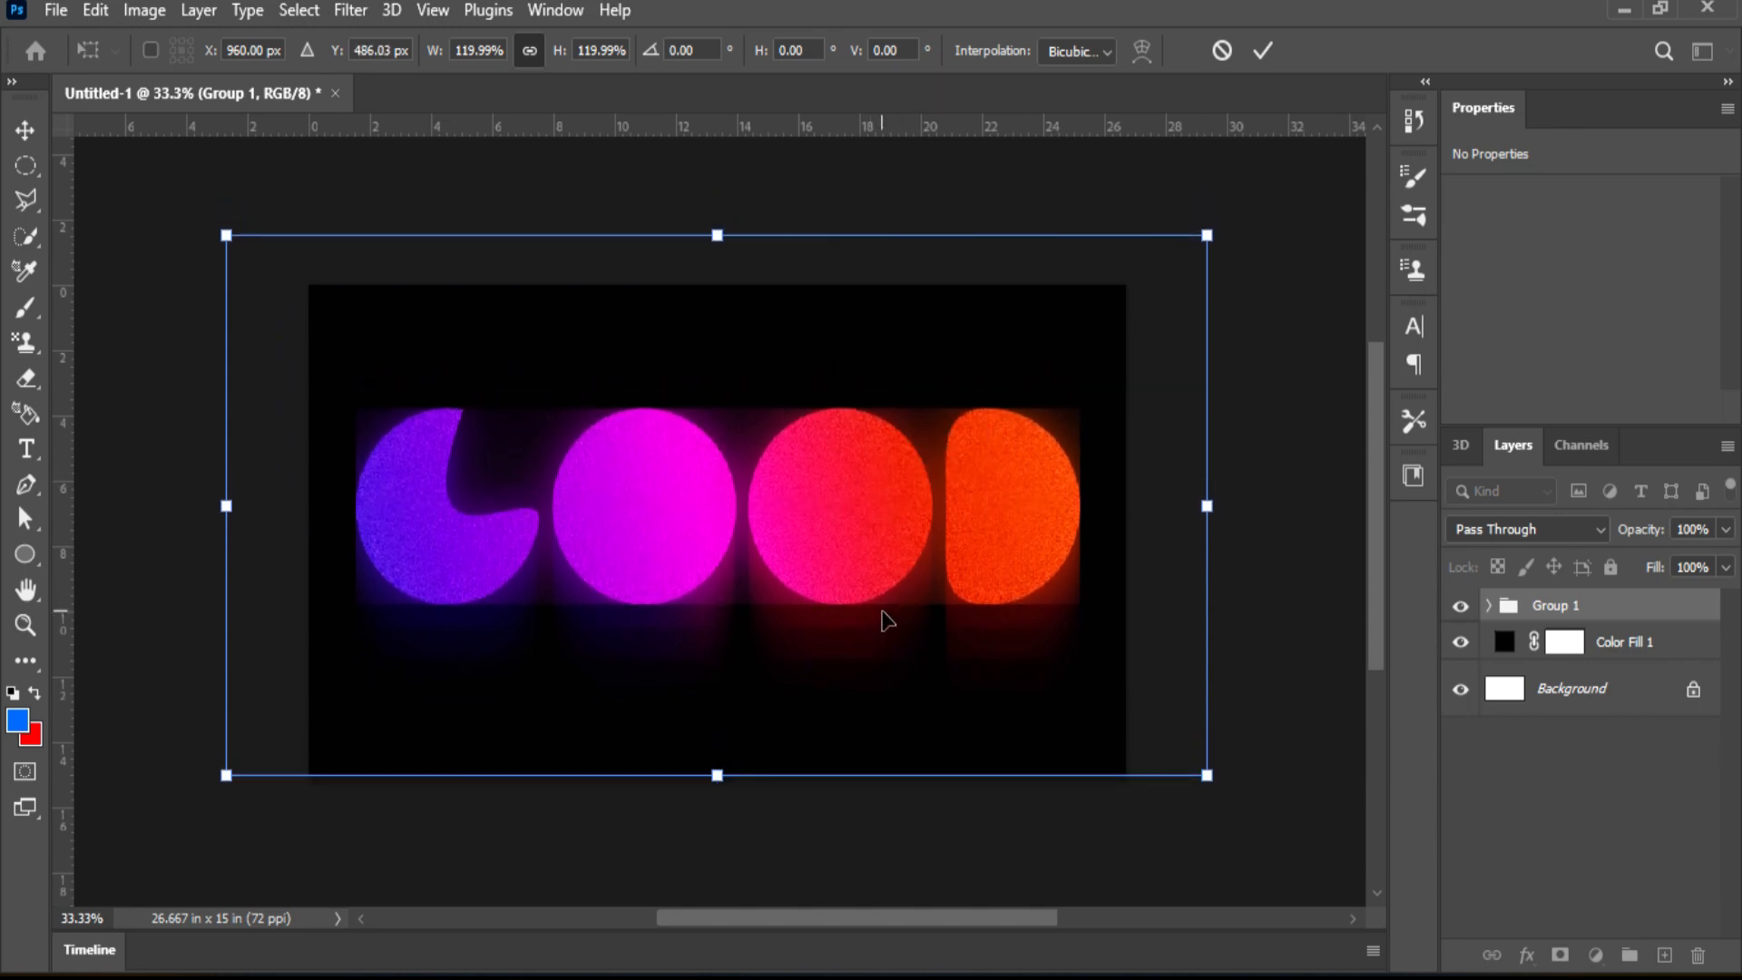
{"action": "key", "text": "Return"}
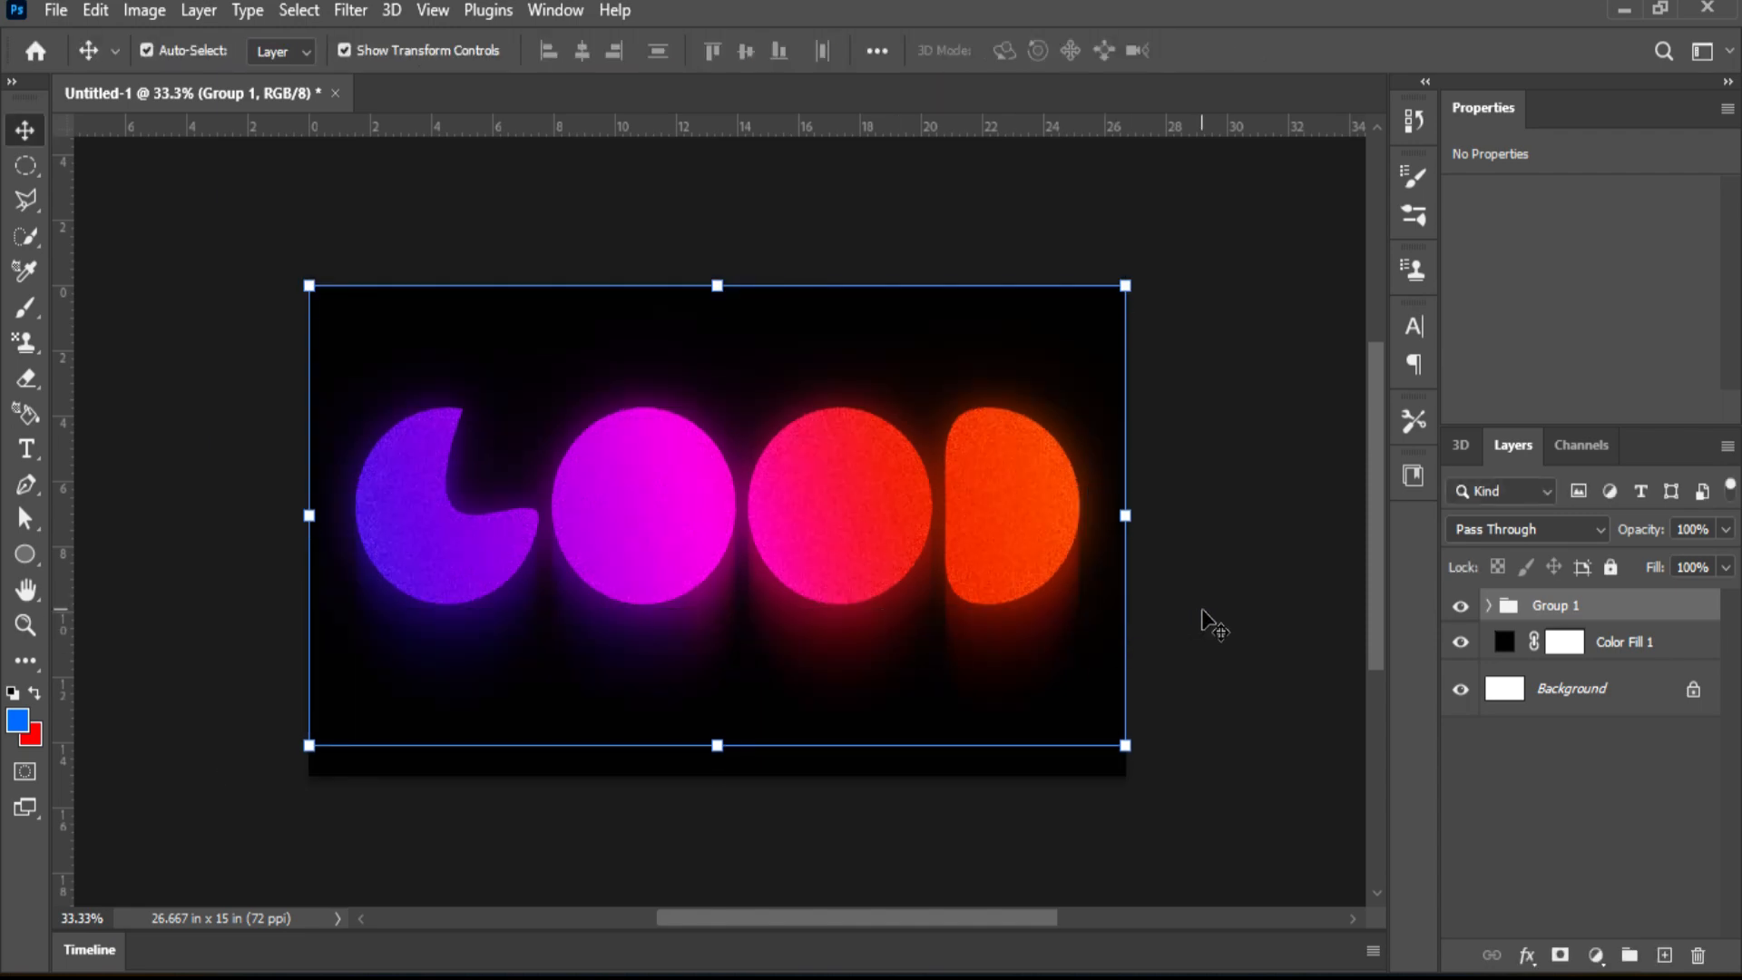
{"action": "left_click", "coordinate": [1212, 625]}
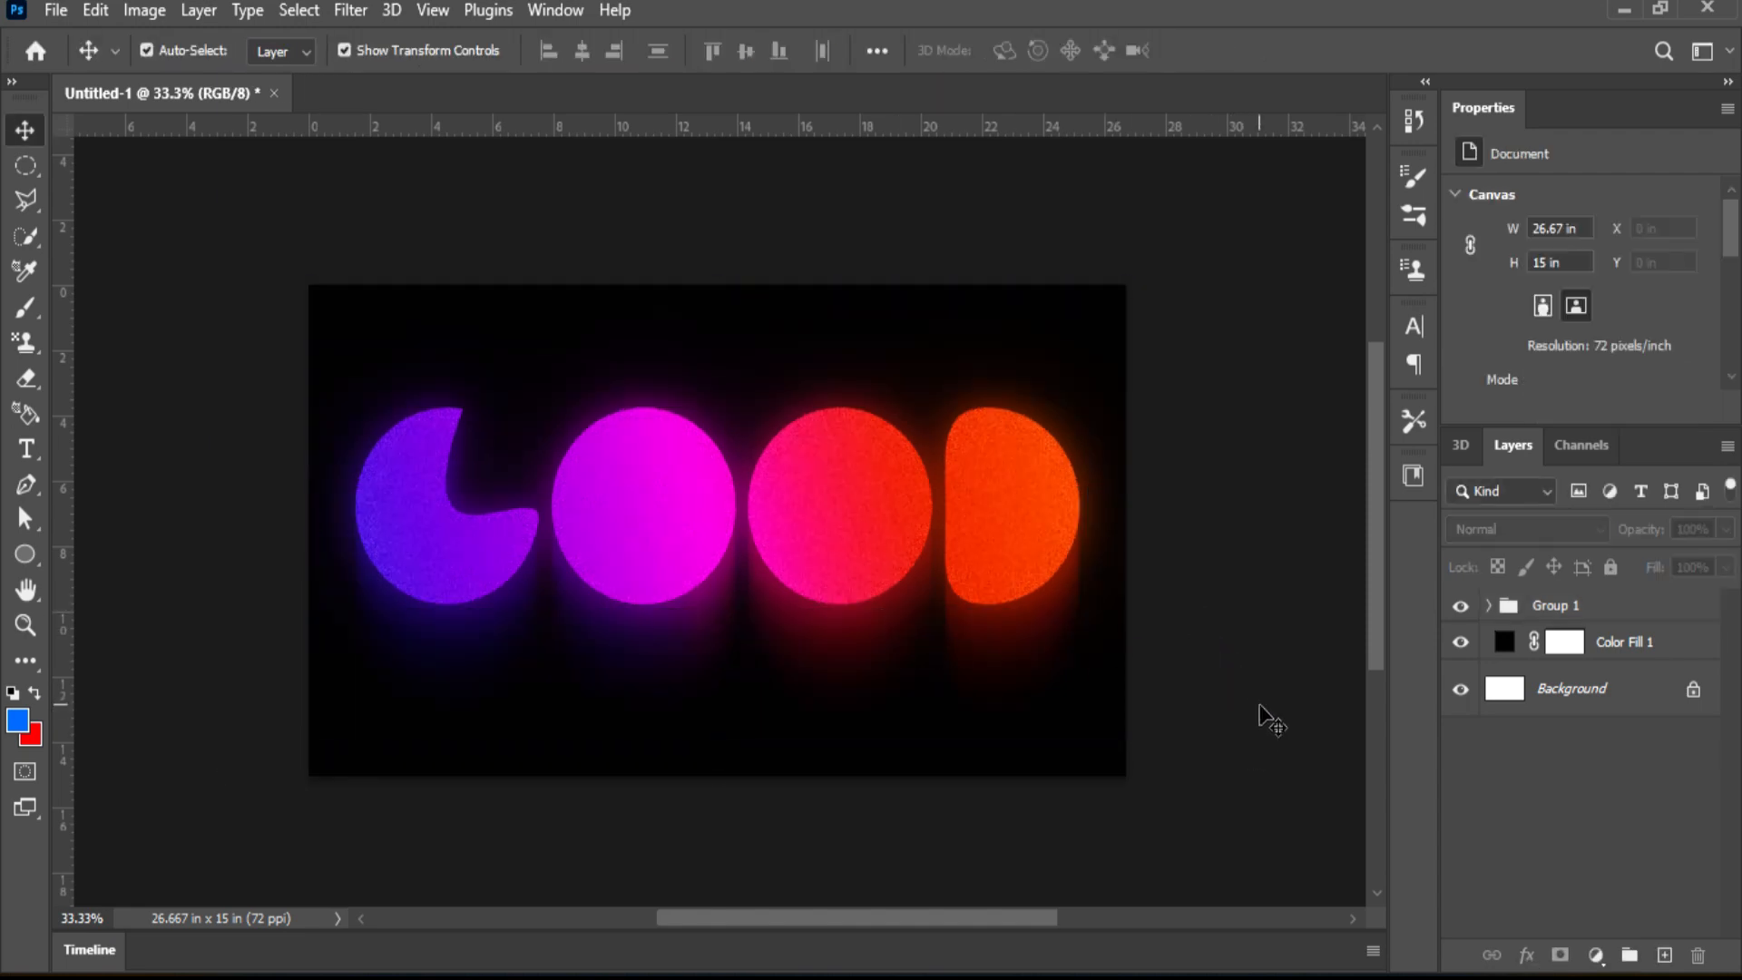
Examine the glow, trails and noise texture of the enlarged shapes both close up and as a whole
{"action": "key", "text": "ctrl+plus"}
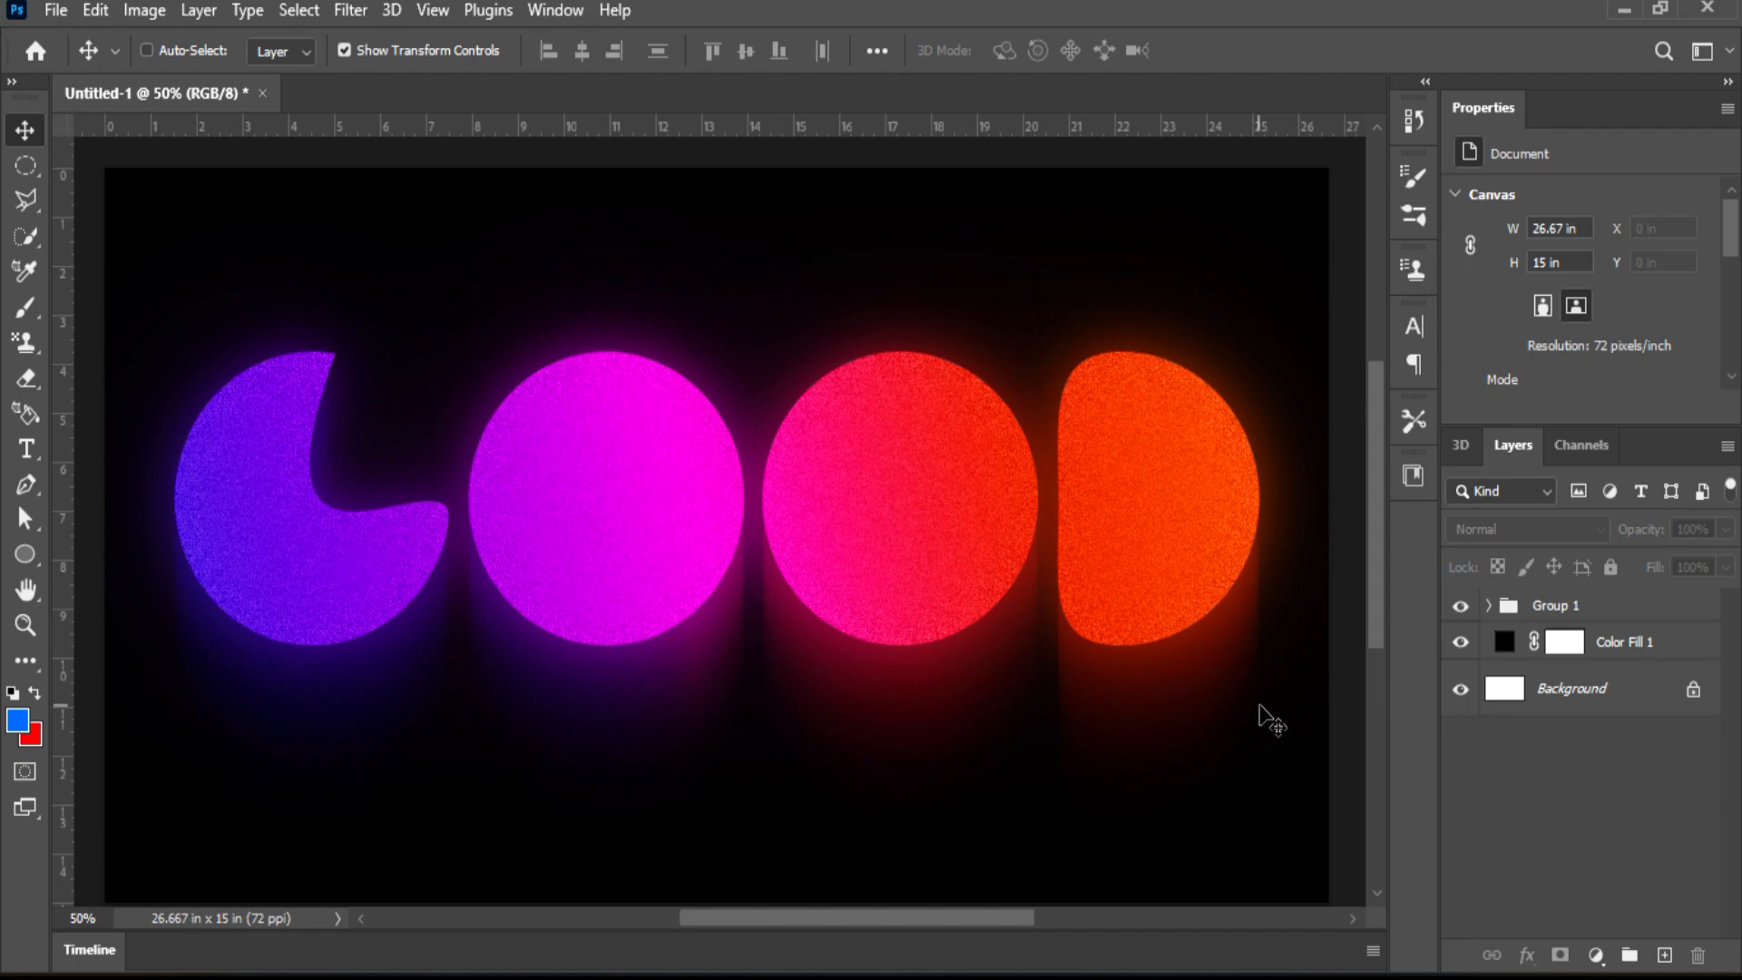
{"action": "key", "text": "ctrl+minus"}
{"action": "key", "text": "ctrl+plus"}
{"action": "key", "text": "ctrl+plus"}
{"action": "key", "text": "ctrl+plus"}
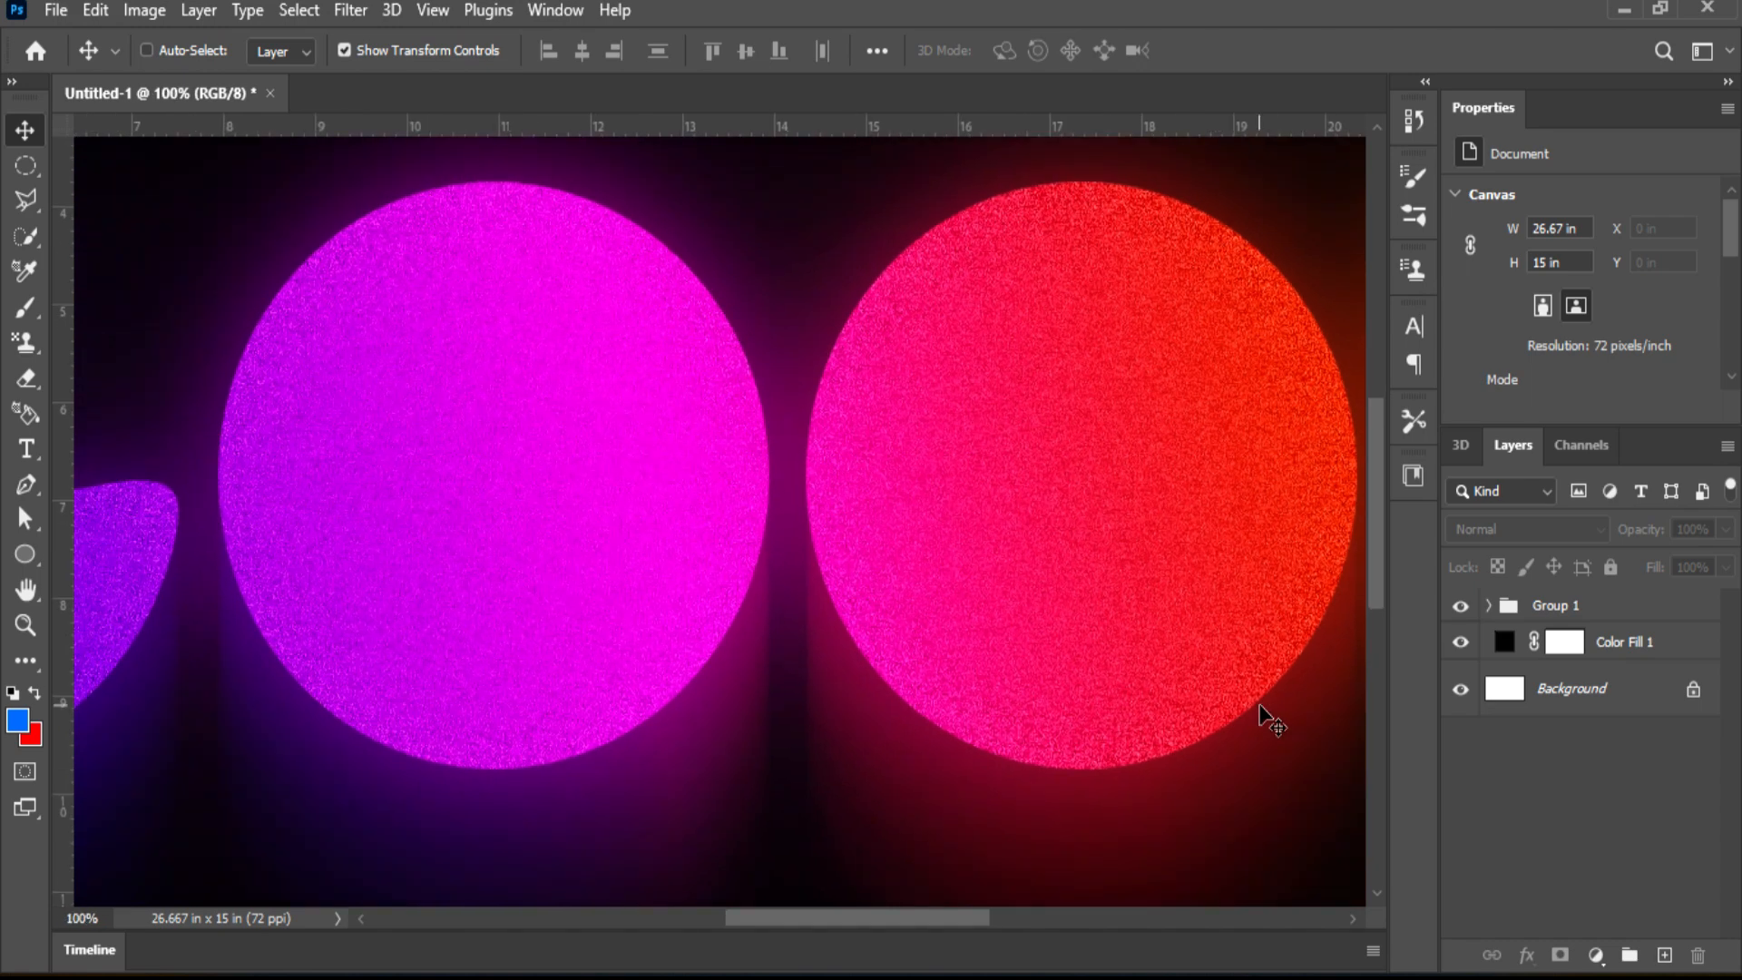
{"action": "key", "text": "ctrl+minus"}
{"action": "key", "text": "ctrl+minus"}
{"action": "key", "text": "ctrl+minus"}
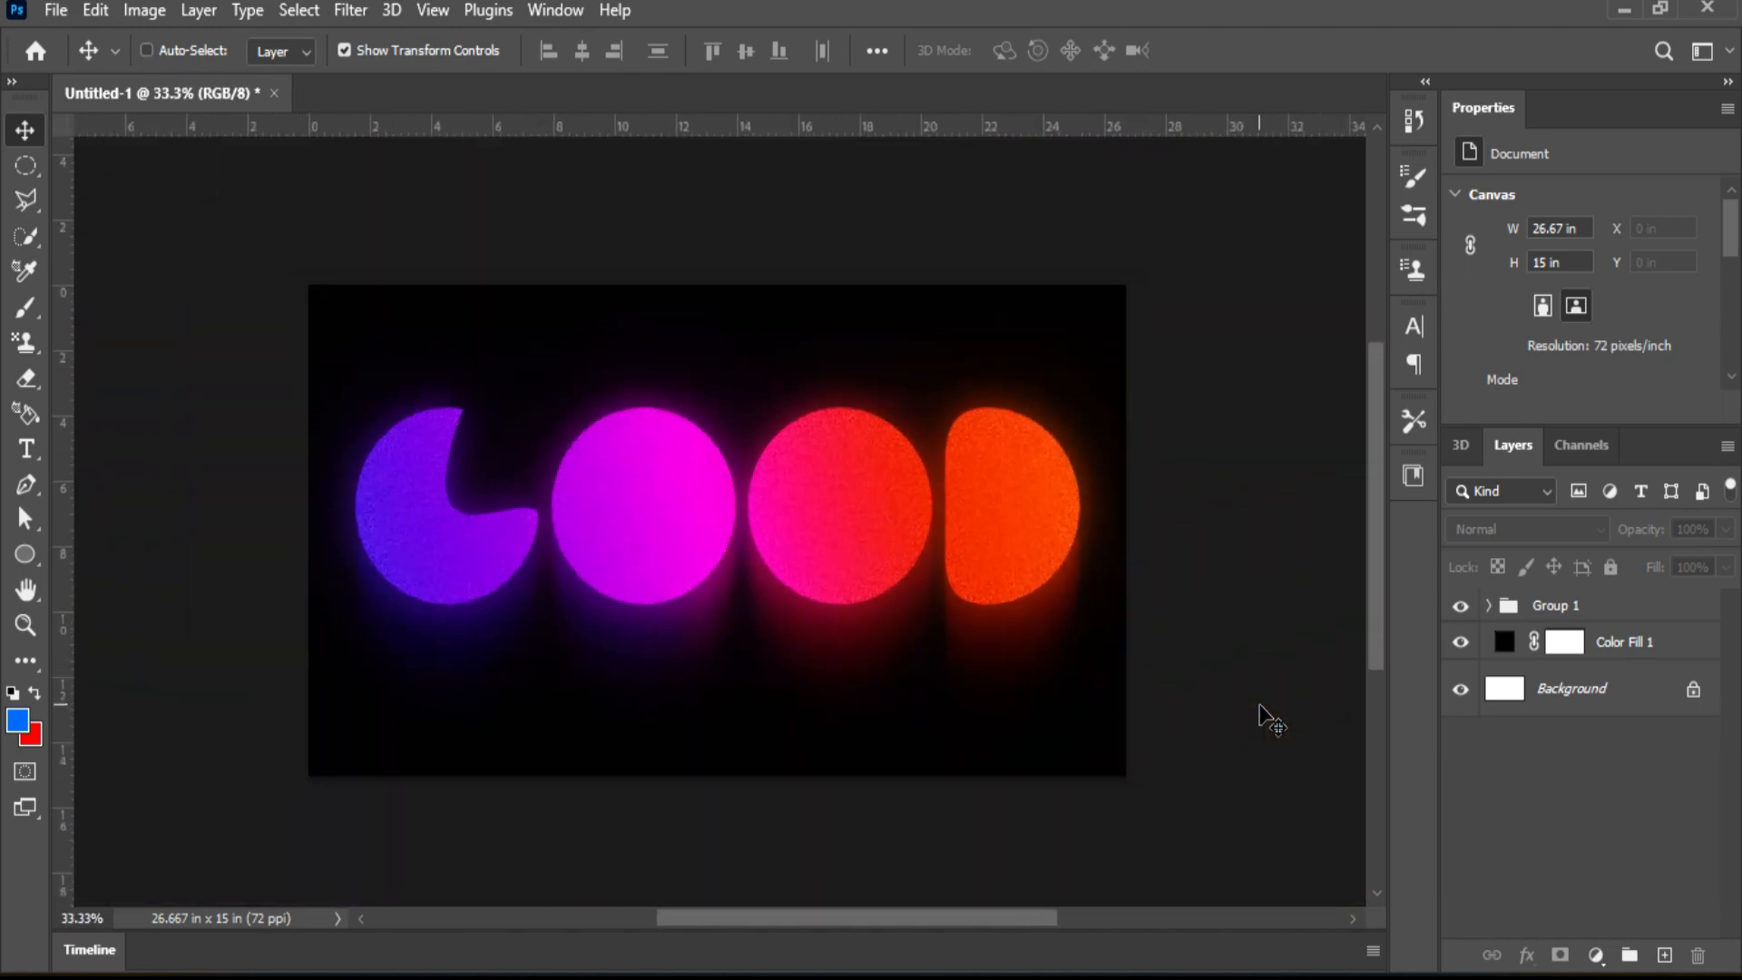
{"action": "key", "text": "ctrl+plus"}
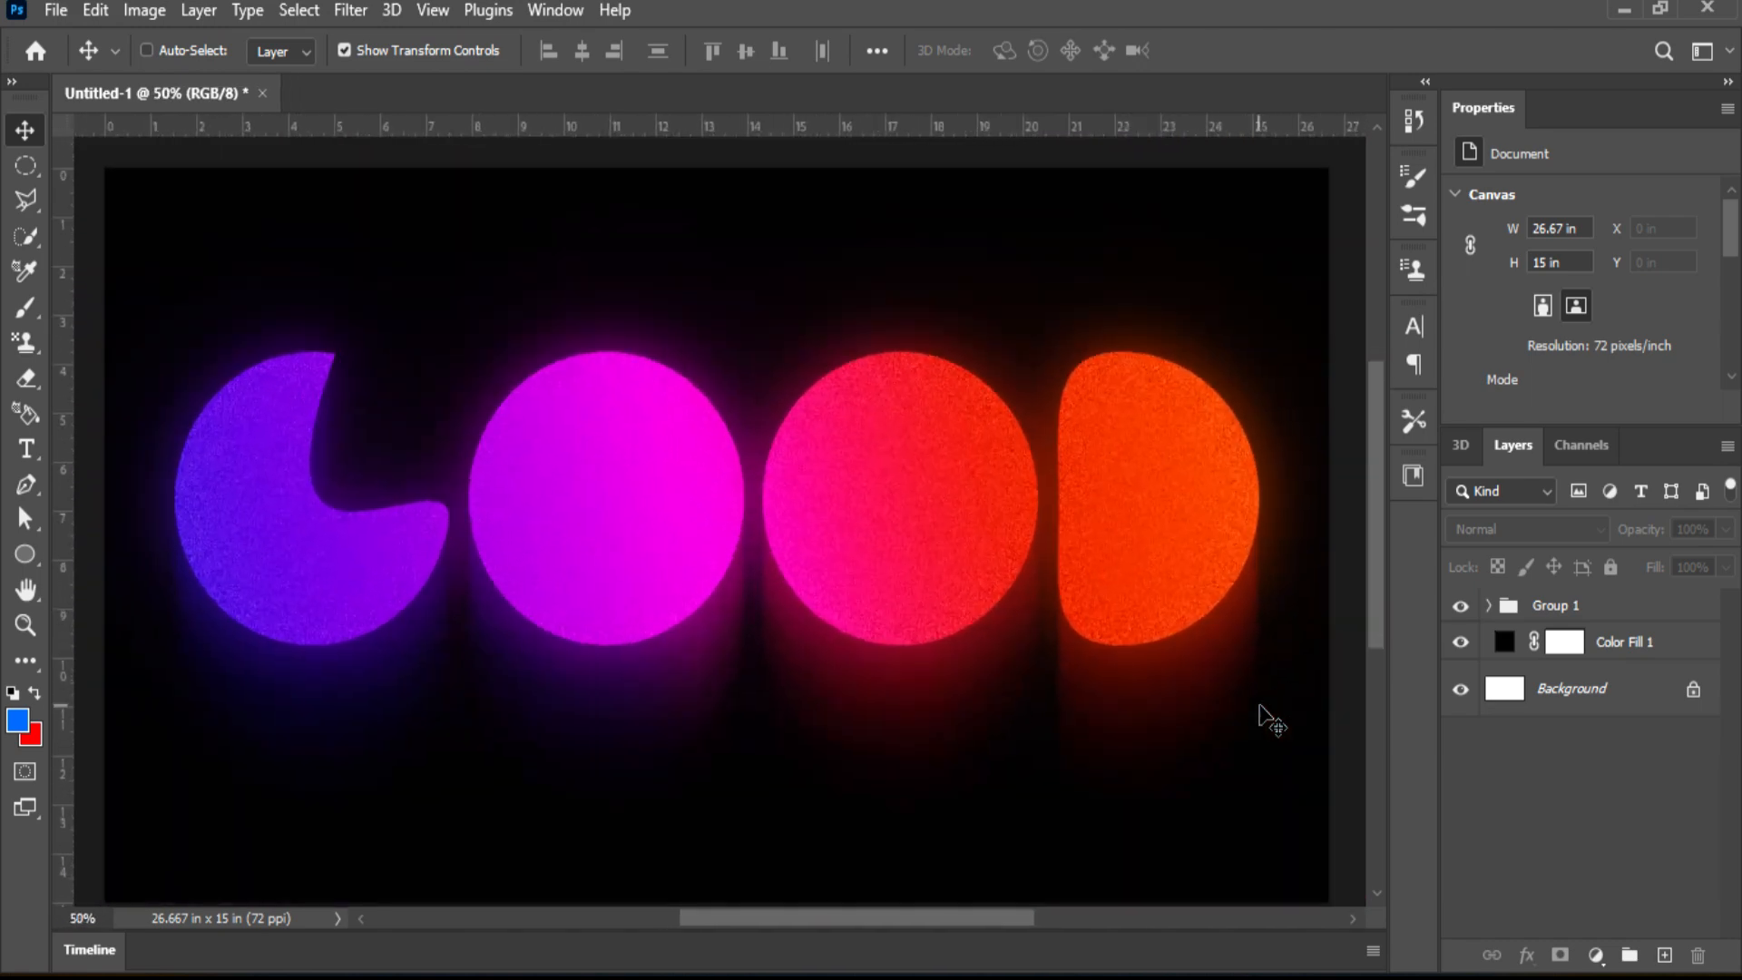